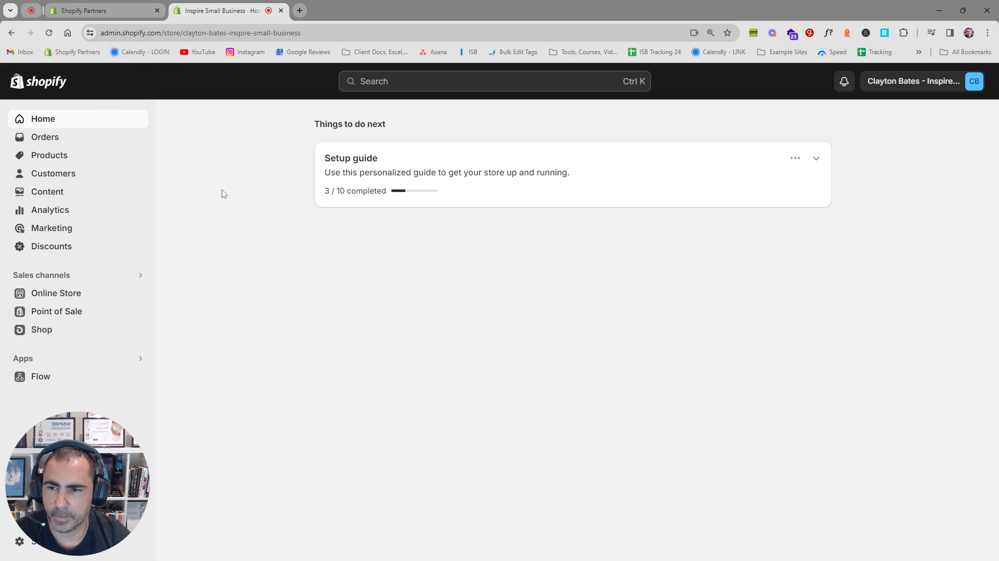
- Open the Main menu from the online store's navigation settings for editing
left_click(71, 300)
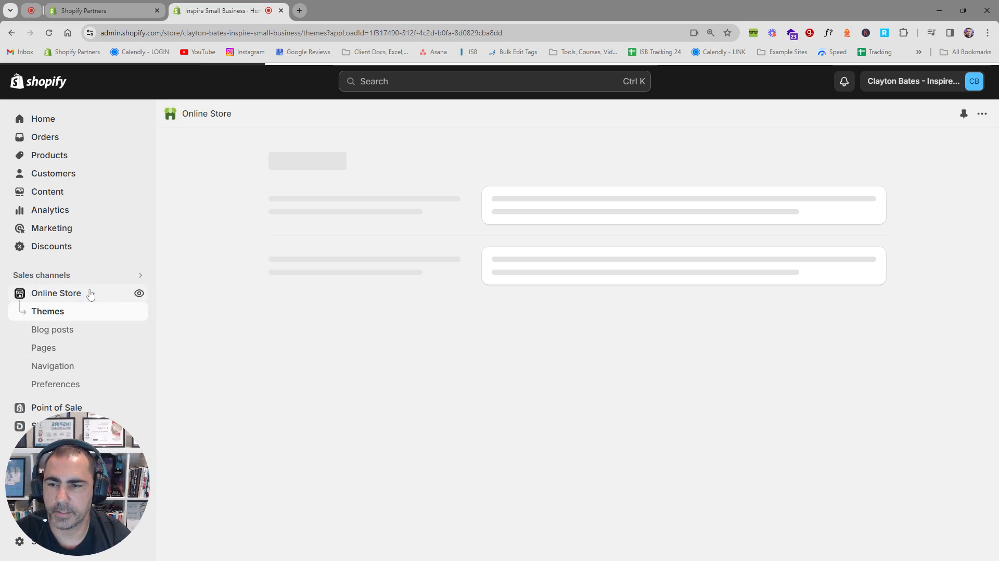
left_click(51, 276)
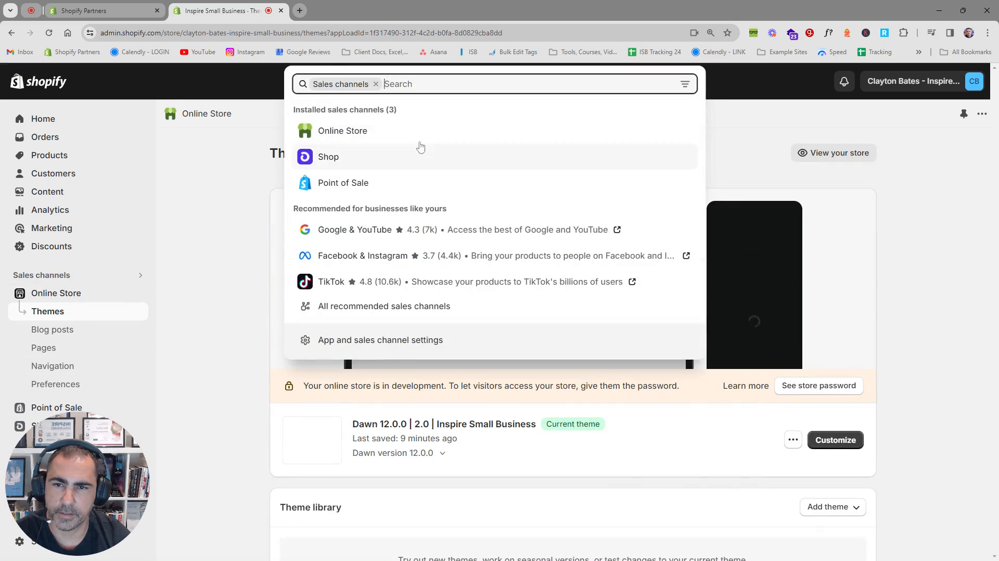
left_click(212, 252)
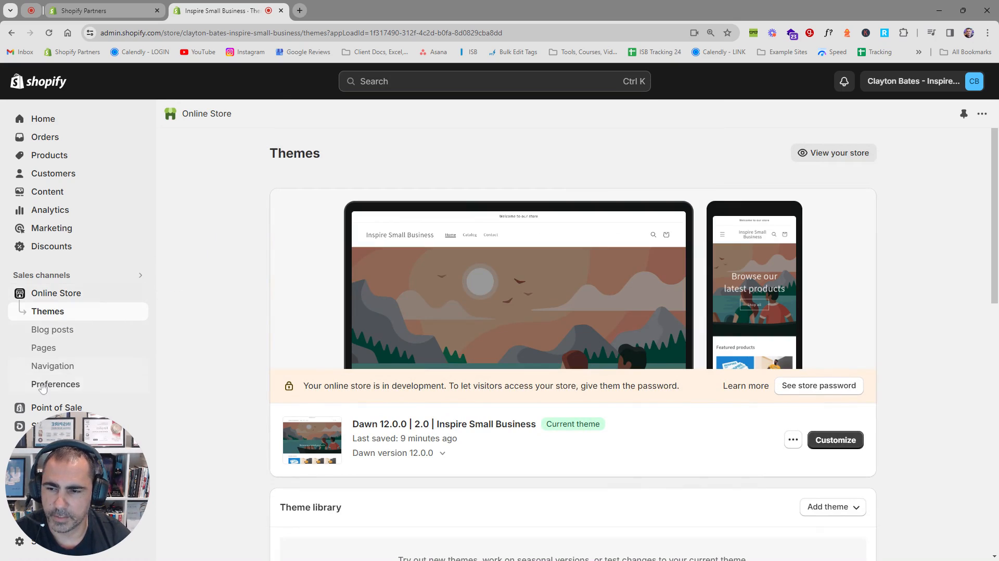
left_click(81, 367)
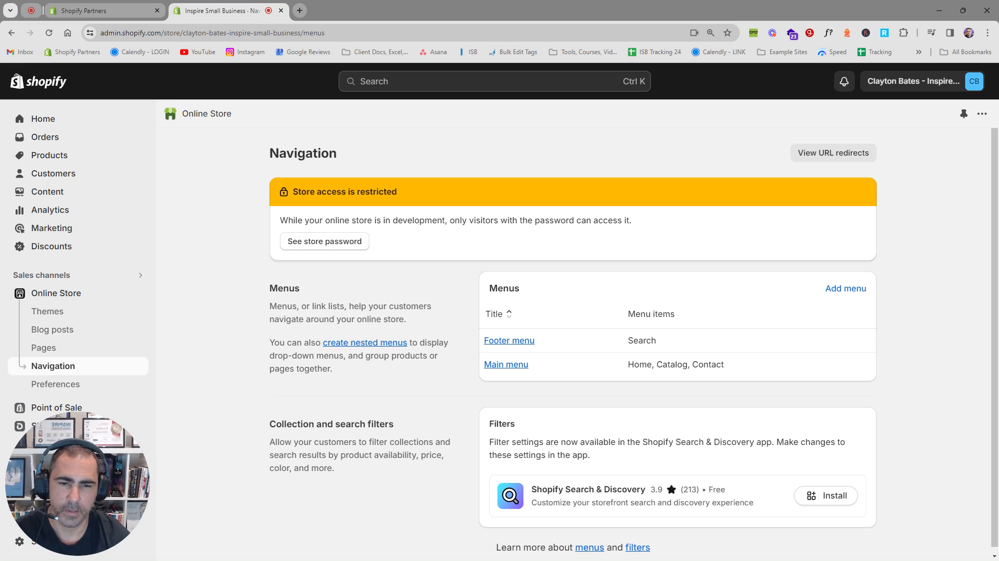
left_click(518, 369)
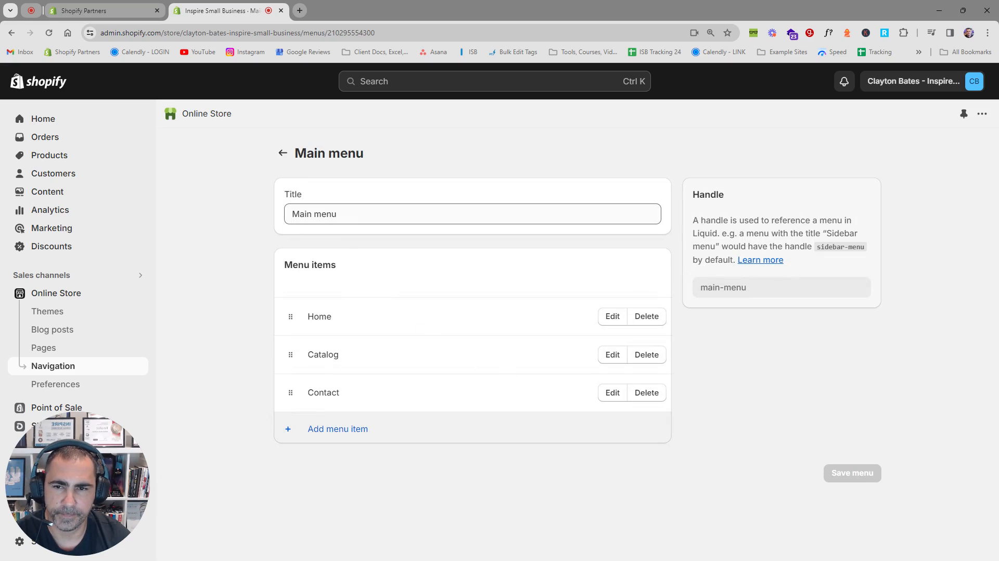
- Change the menu's title to "Main Menu (Desktop)"
left_click_drag(339, 214, 291, 214)
left_click(360, 214)
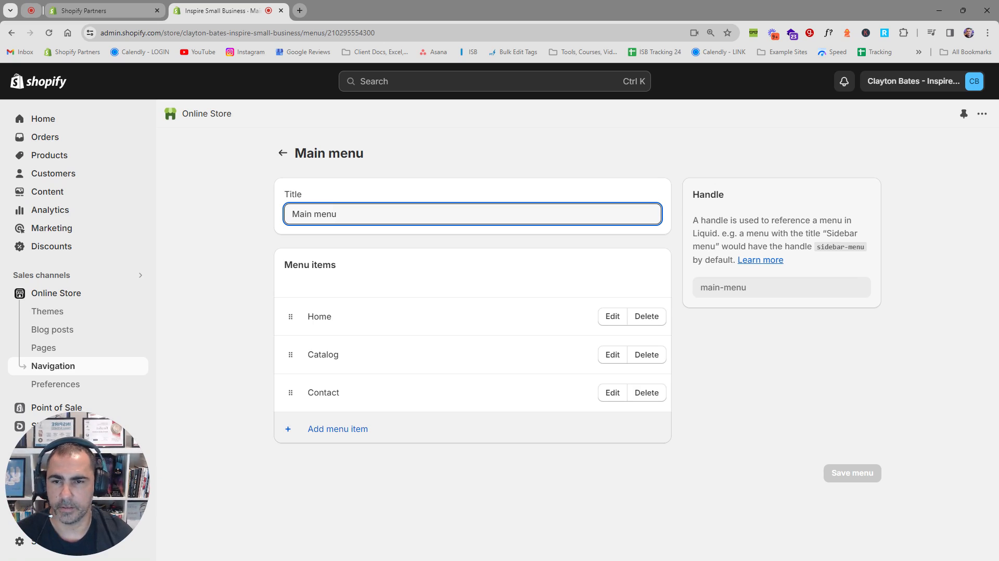
mouse_move(337, 215)
left_mouse_down()
mouse_move(285, 211)
mouse_move(338, 214)
left_mouse_up()
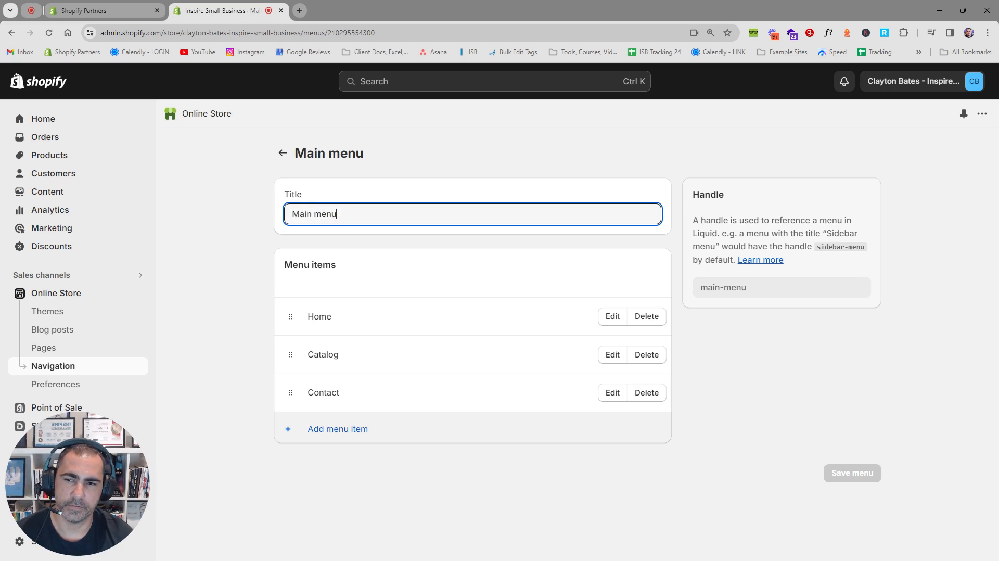
key("BackSpace")
type("Menu")
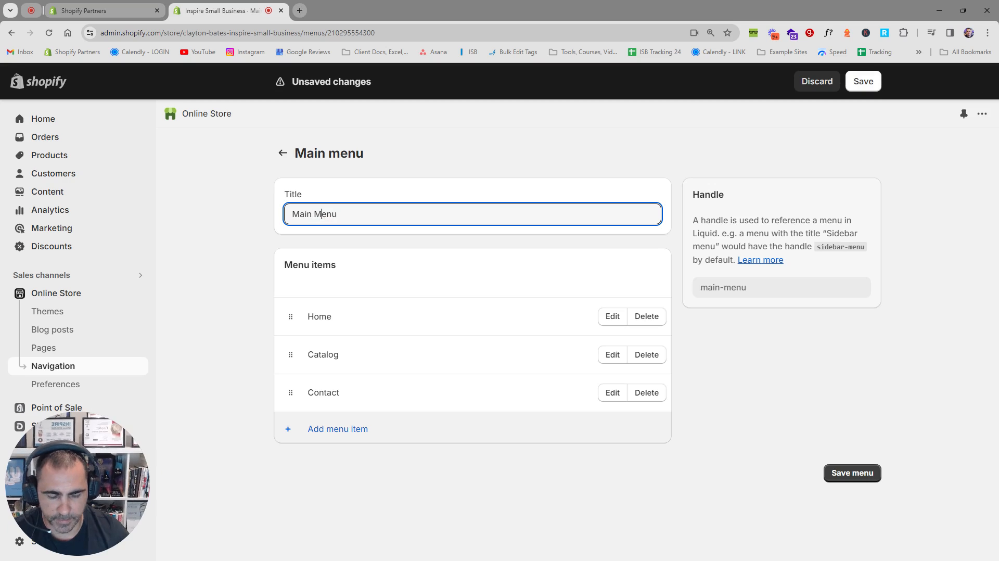
type(" (Desktop)")
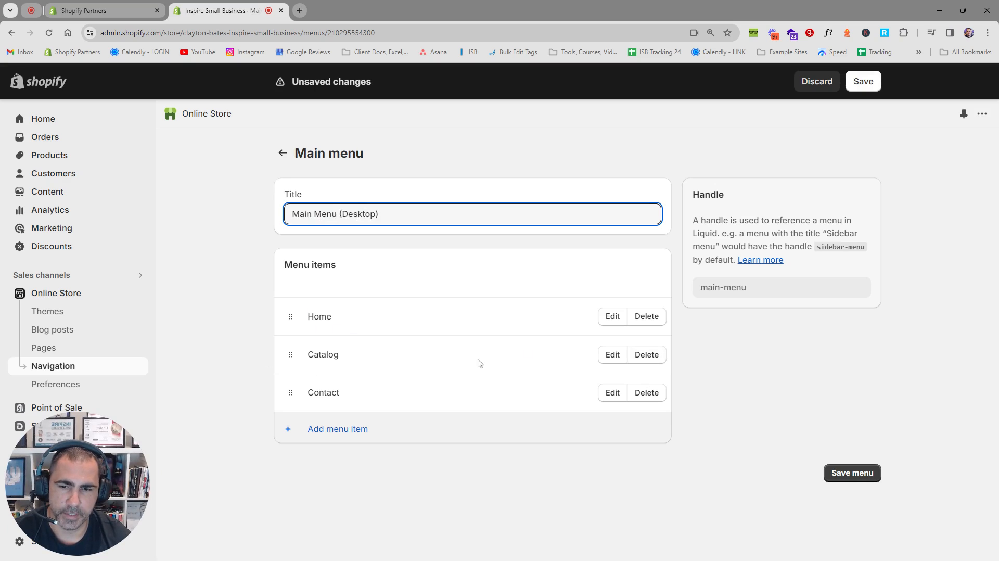
- Delete the Catalog and Contact items from the menu, keeping only Home
left_click_drag(348, 320, 307, 318)
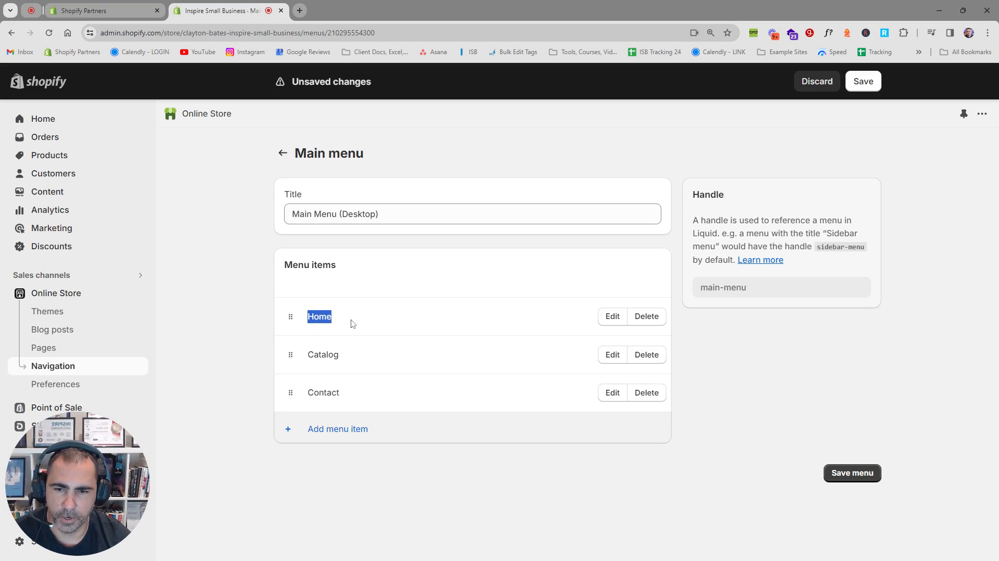
left_click(352, 323)
left_click(650, 356)
left_click(657, 354)
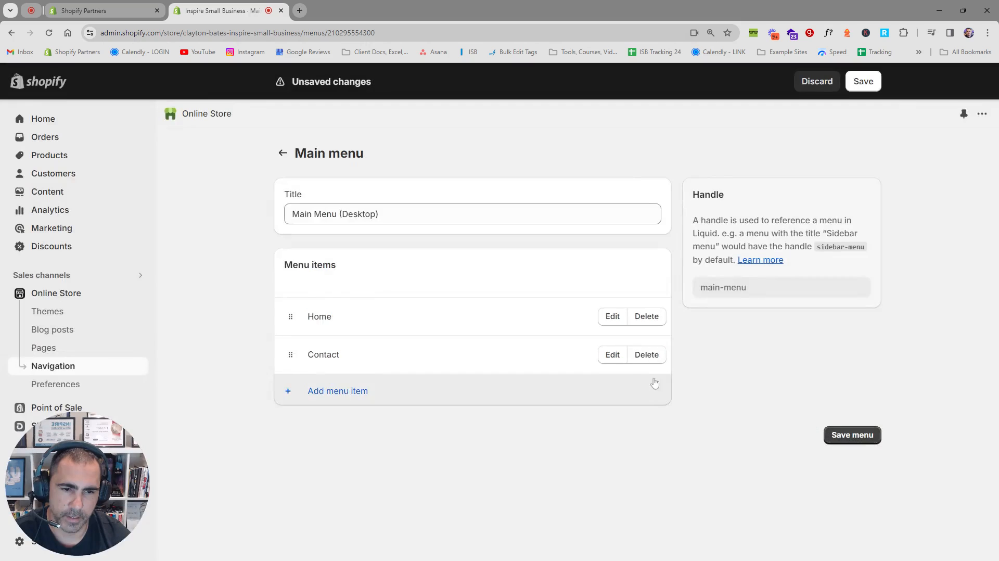
left_click(648, 358)
left_click(664, 353)
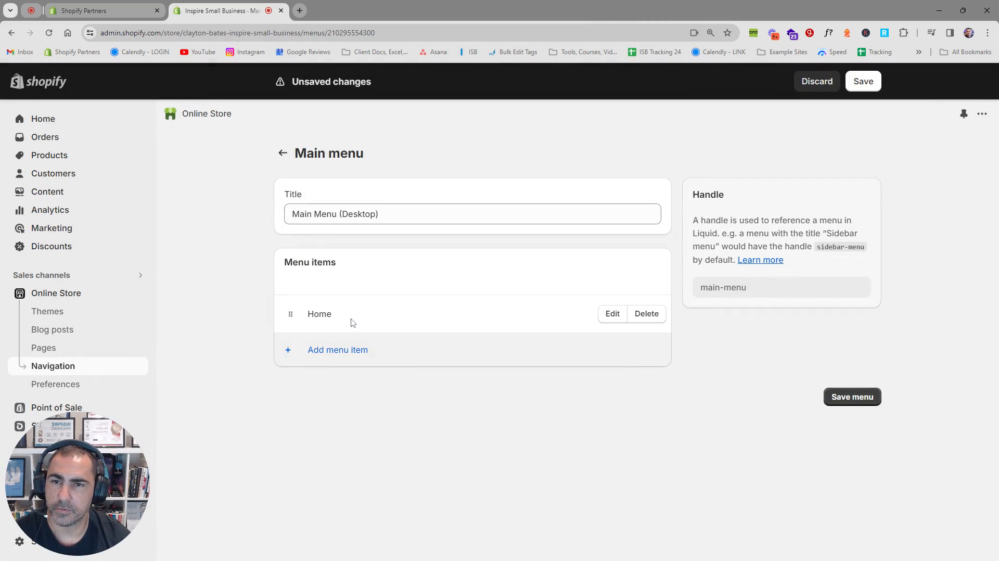
- Add a menu item named "Shop" that uses # as its placeholder link
left_click(349, 359)
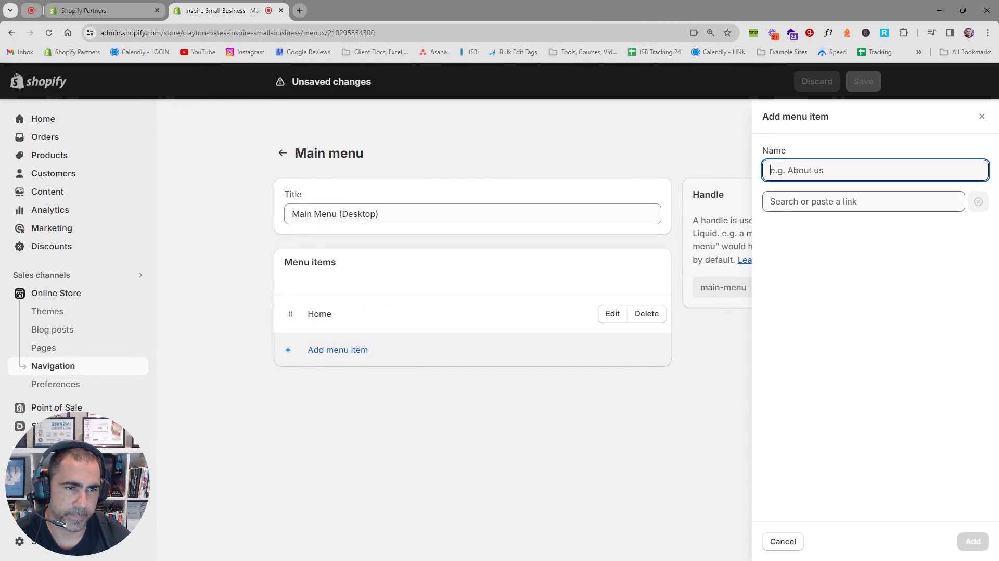
key("Tab")
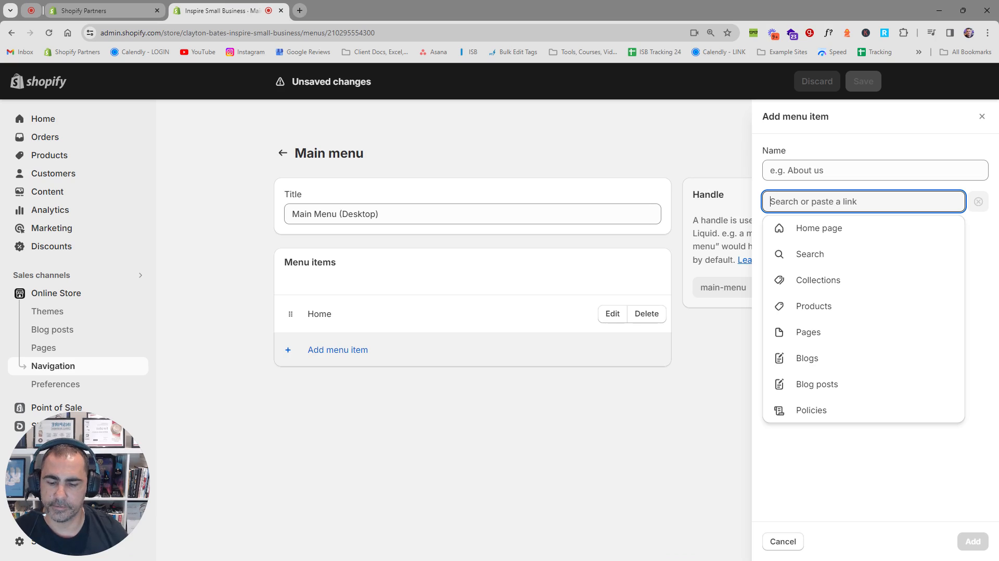
type("#")
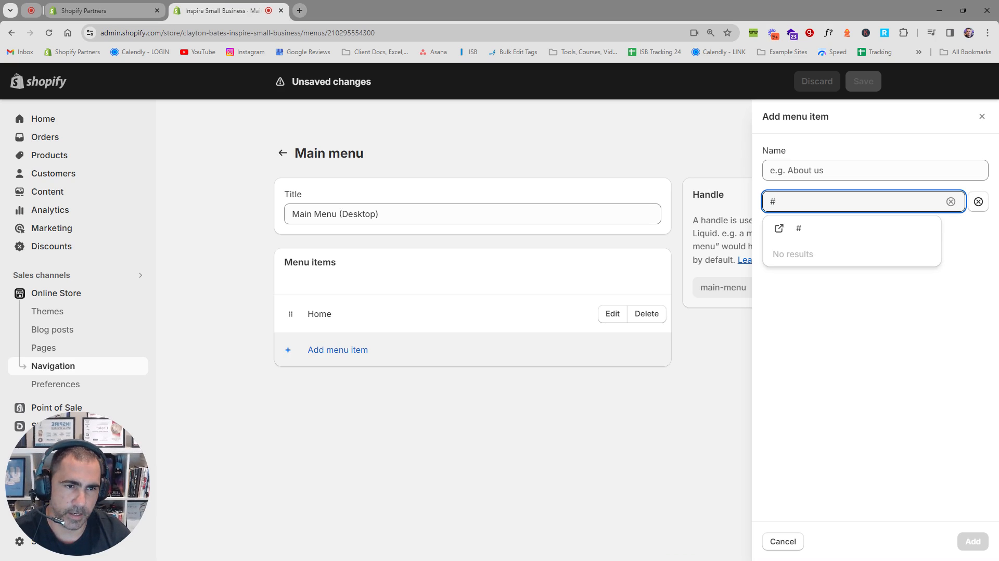
left_click(822, 228)
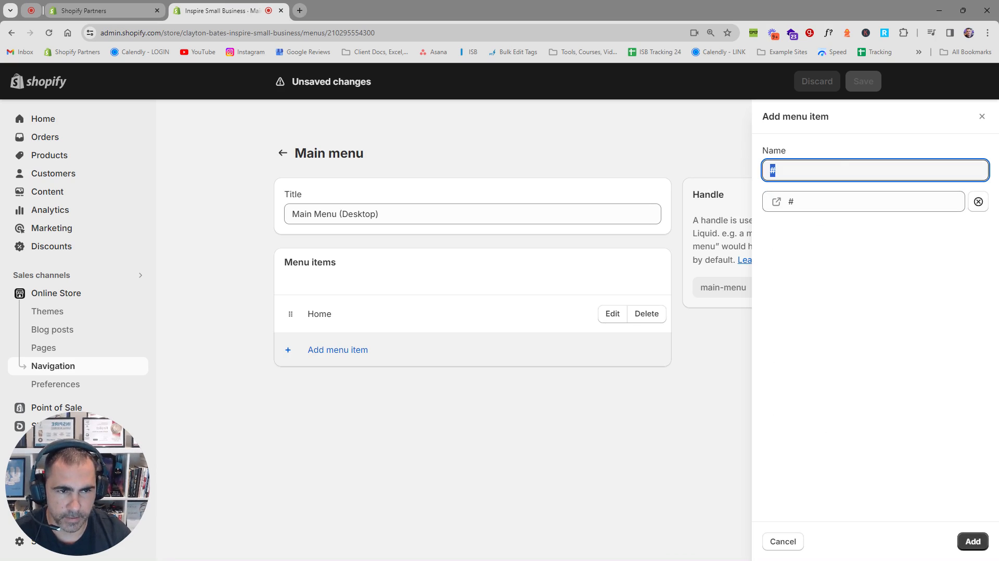
type("Shop")
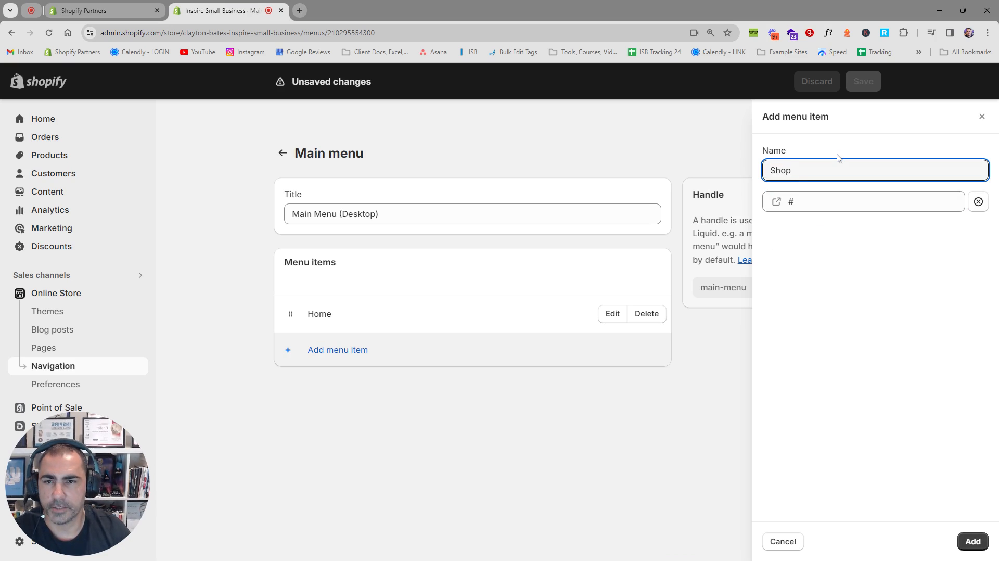
left_click(971, 544)
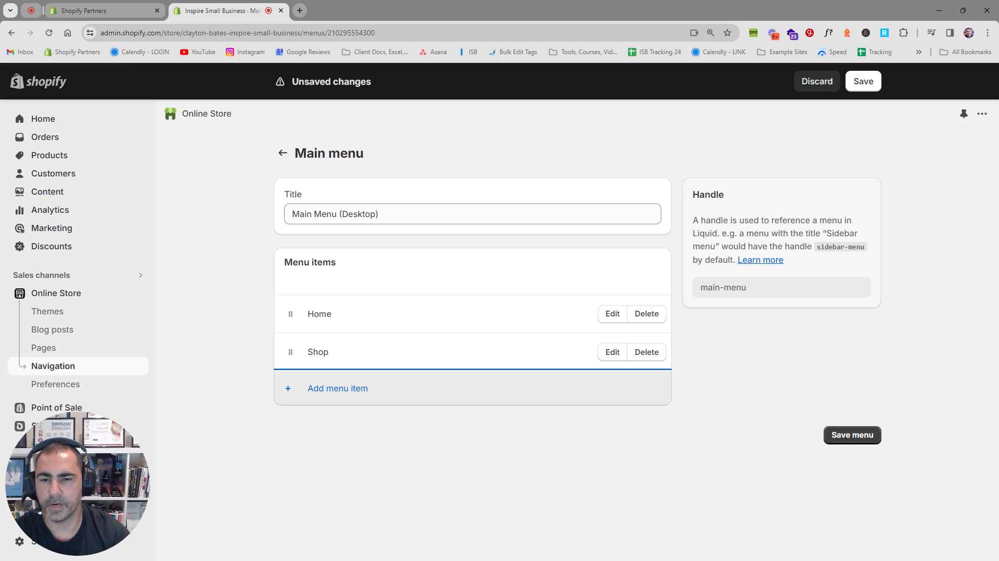
- Change the Shop item's link to the All Products collection and apply the change
left_click(612, 353)
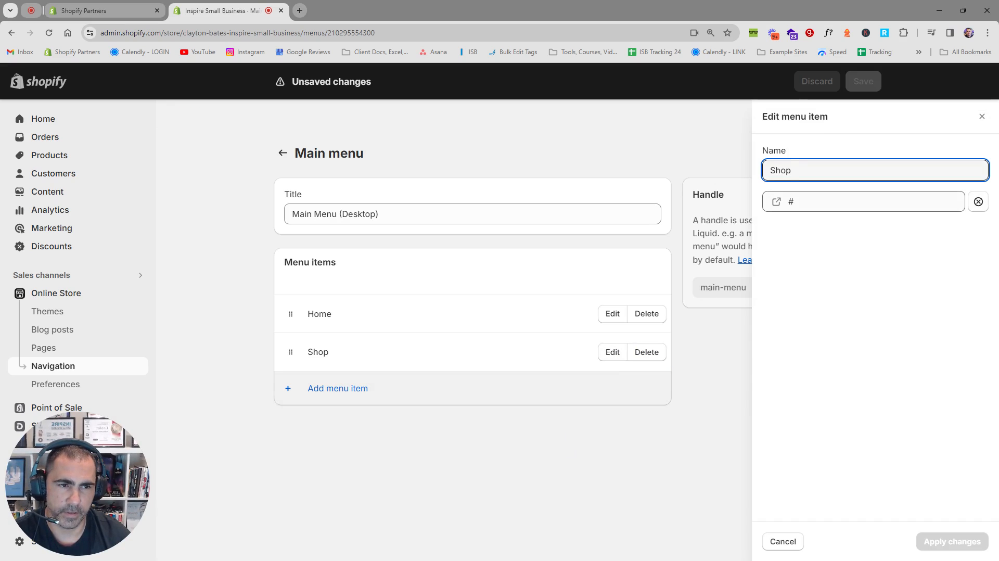
left_click(979, 201)
left_click(847, 279)
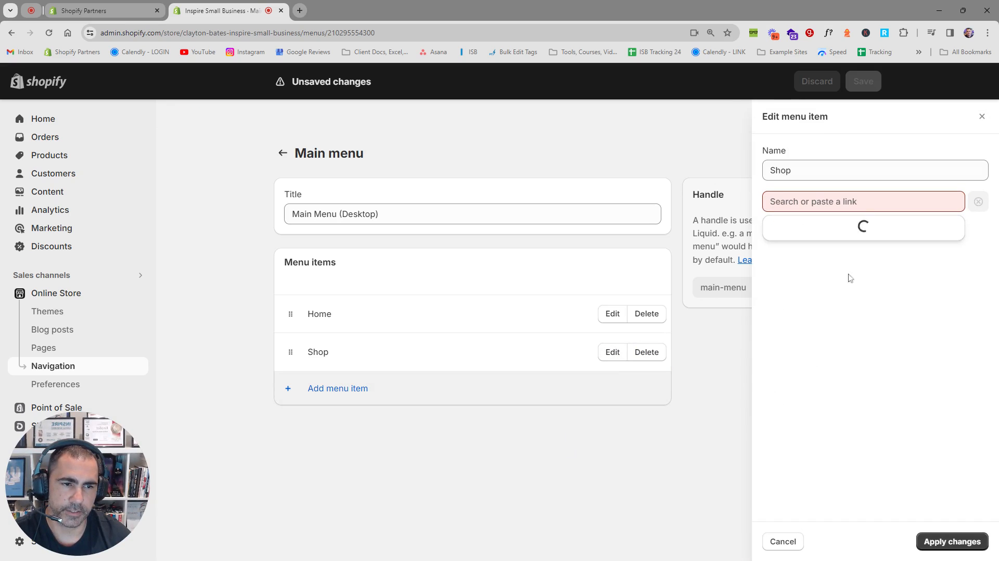
left_click(839, 307)
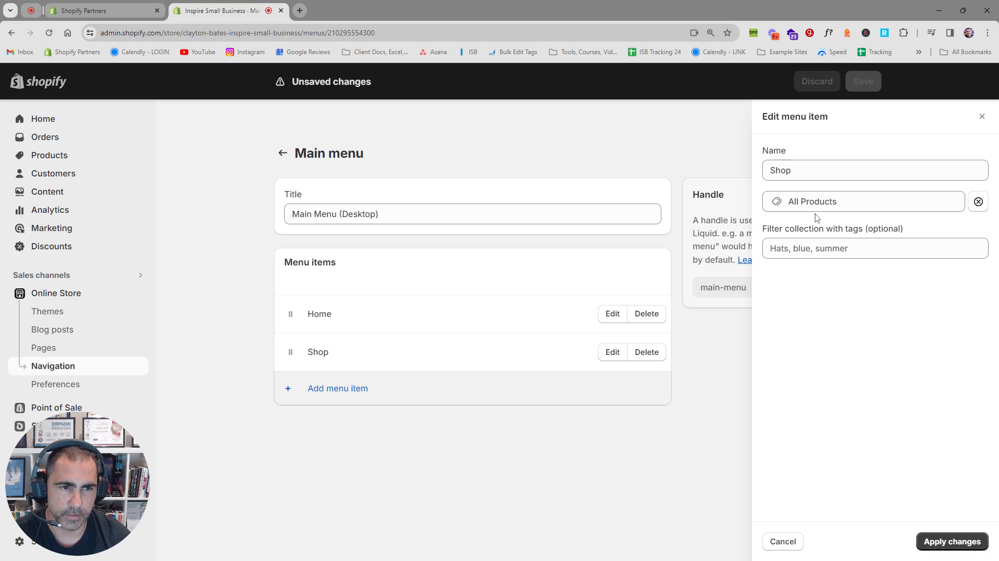
left_click(947, 542)
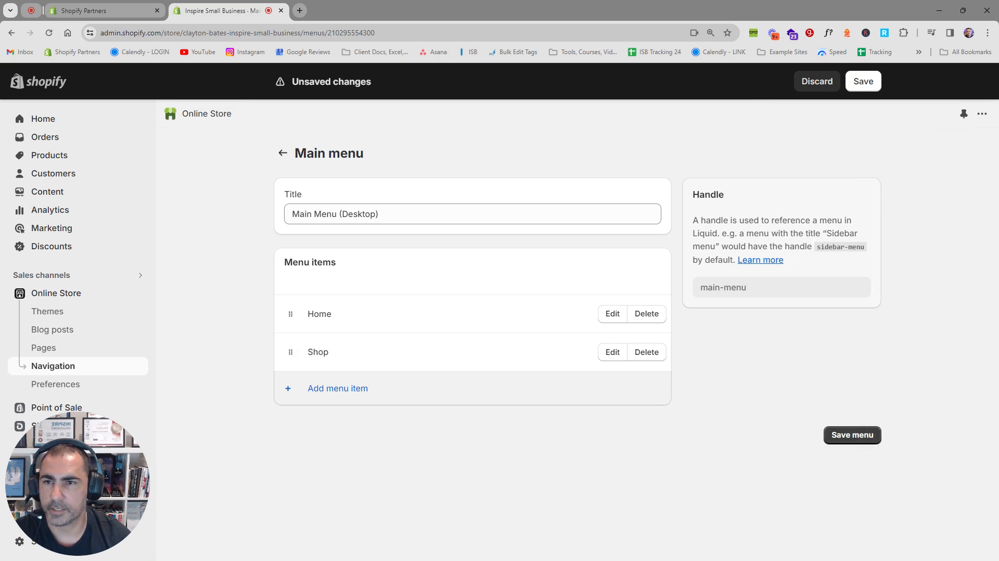
- Replace the Shop item's collection link with the custom link "#@" and apply the change
left_click(612, 351)
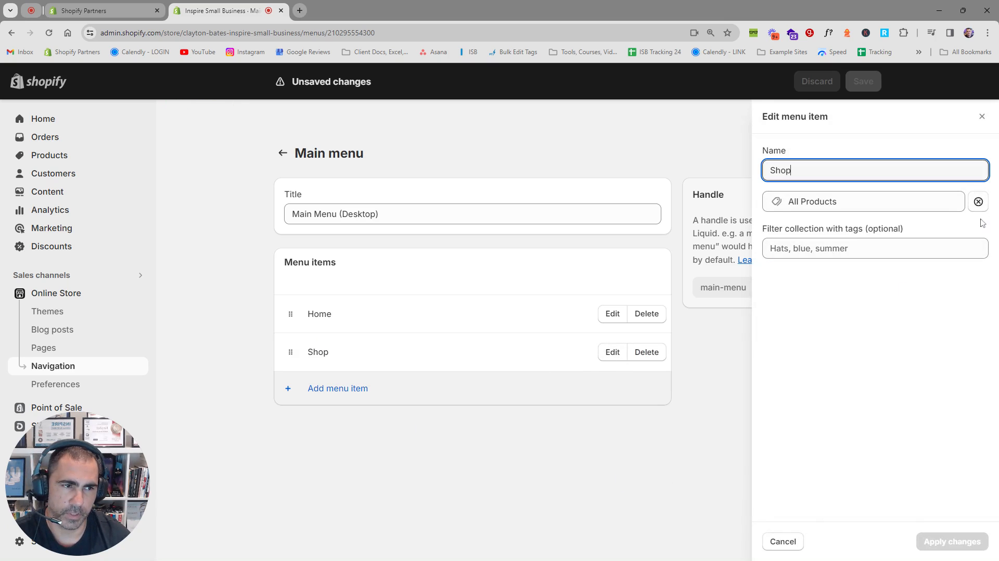
left_click(979, 201)
left_click(864, 202)
type("#")
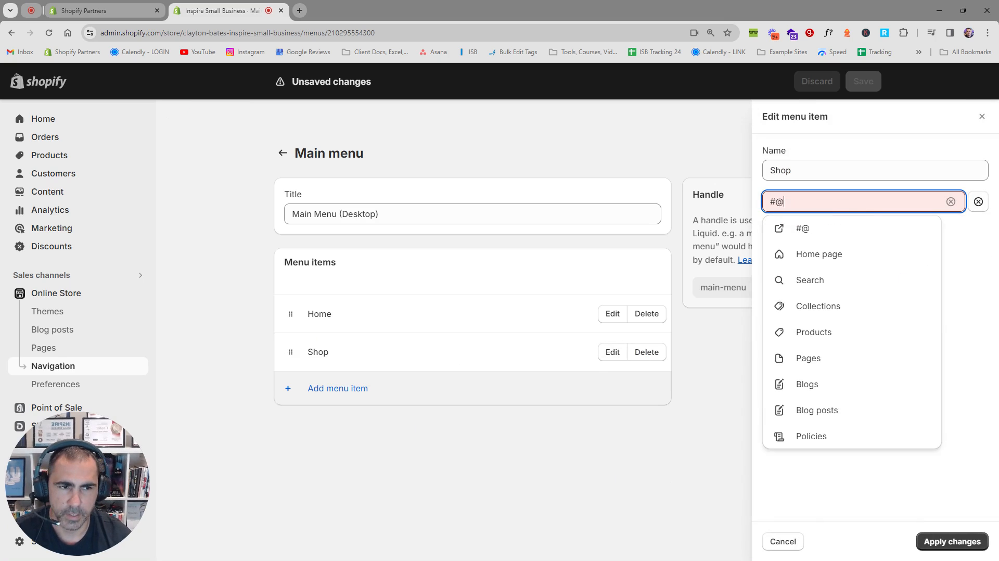
left_click(826, 230)
left_click(949, 542)
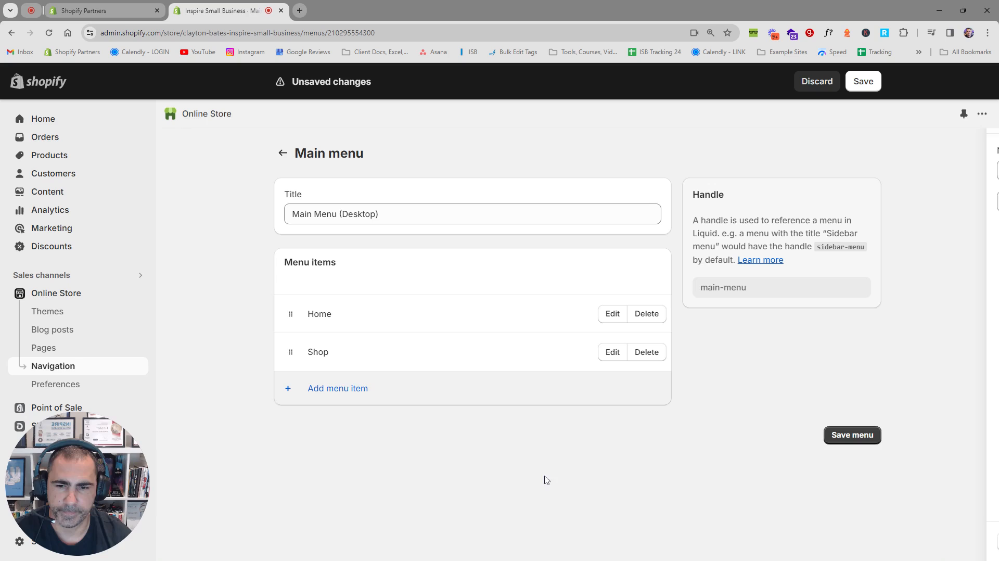
- Add a menu item linked to the Accessories collection, keeping the collection's name
left_click(323, 390)
left_click(844, 201)
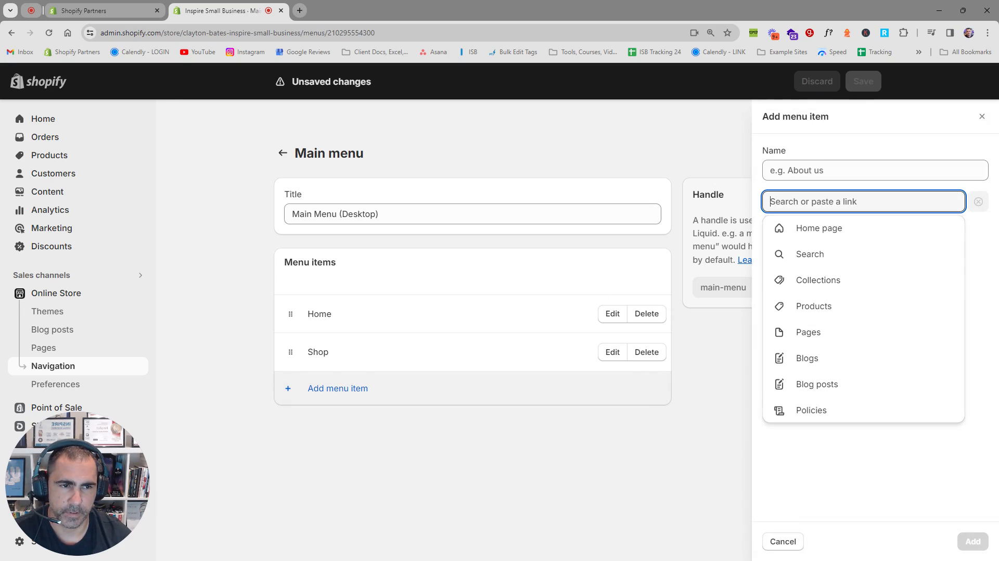
left_click(829, 281)
left_click(844, 281)
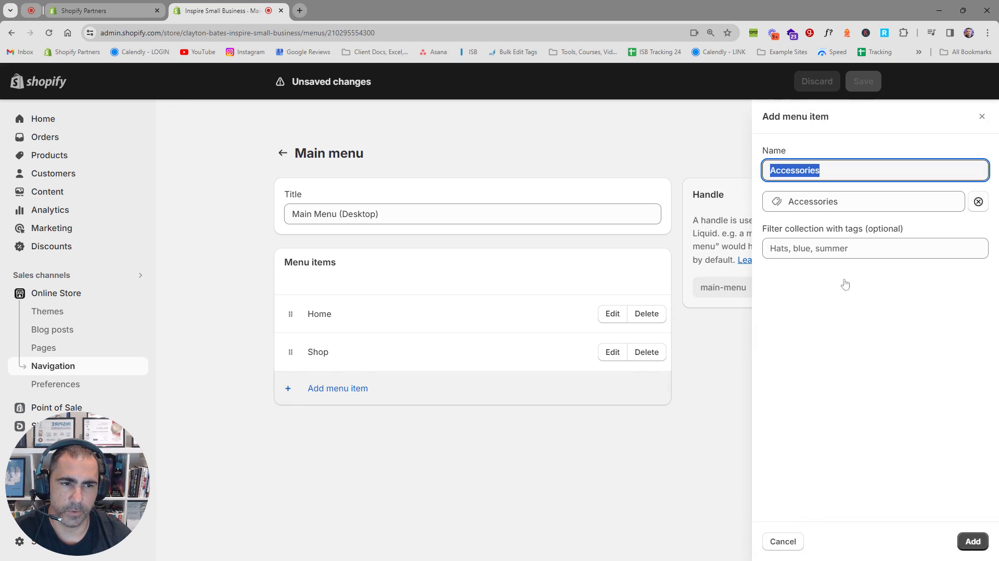
left_click(973, 541)
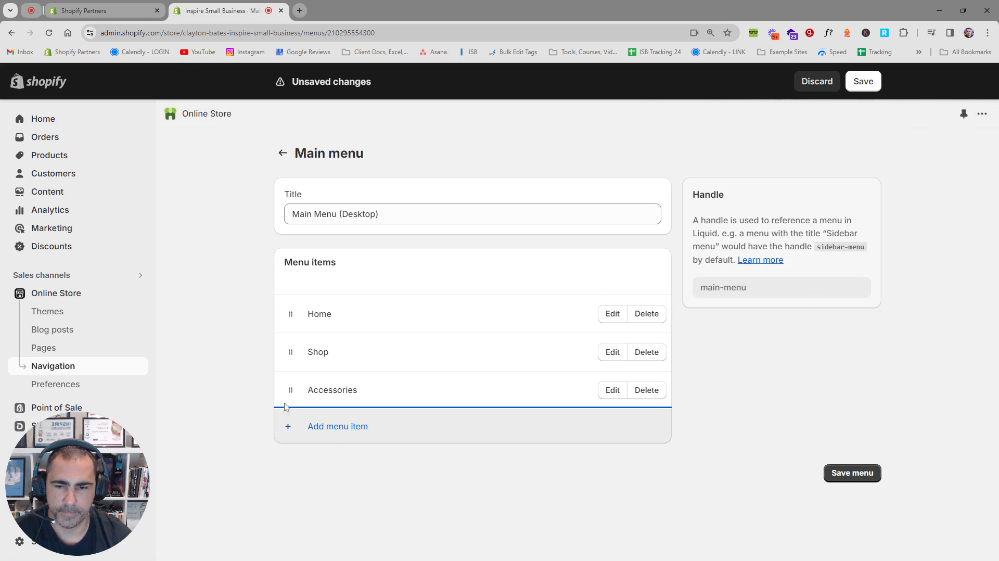
- Nest the Accessories item under Shop as a submenu entry, then collapse and re-expand Shop
left_click_drag(290, 389, 293, 440)
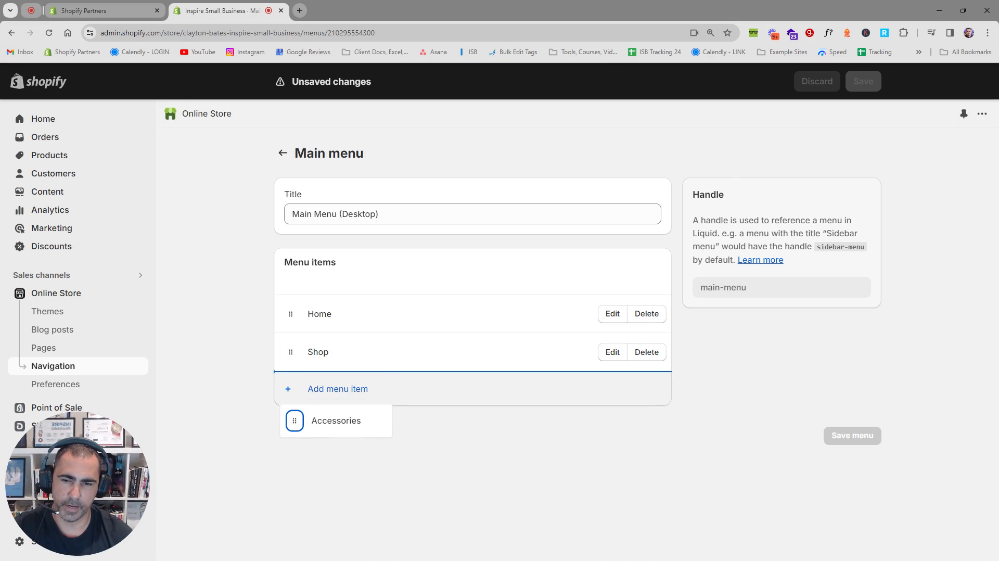
left_click_drag(294, 440, 303, 442)
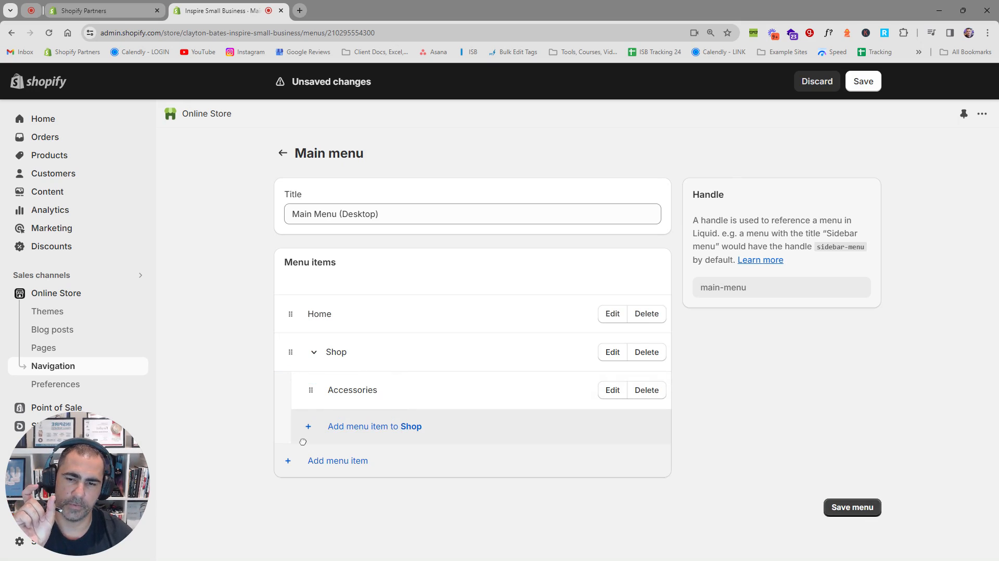
left_click(315, 355)
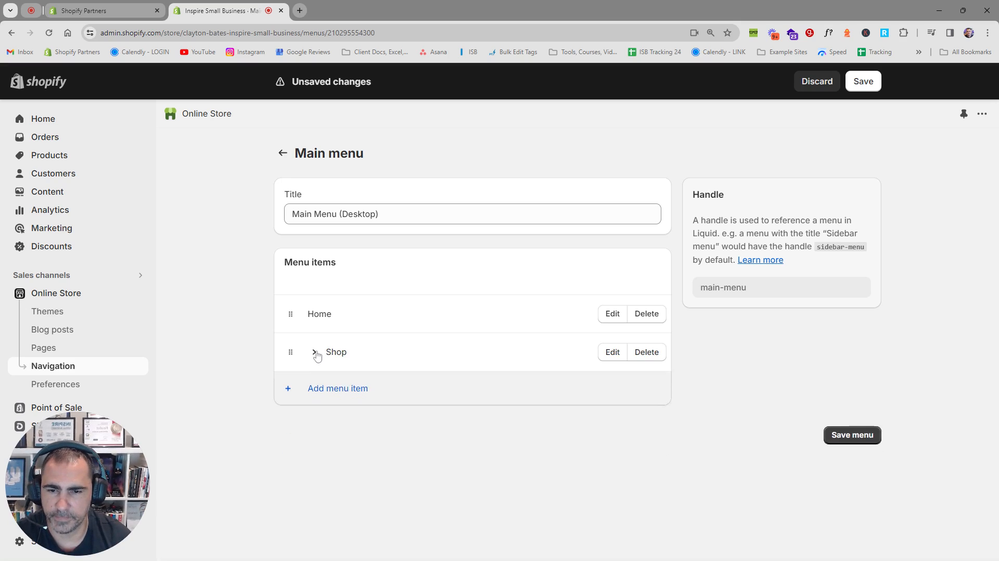
left_click(316, 355)
- Add a submenu item under Shop linked to the Best Sellers collection
left_click(352, 430)
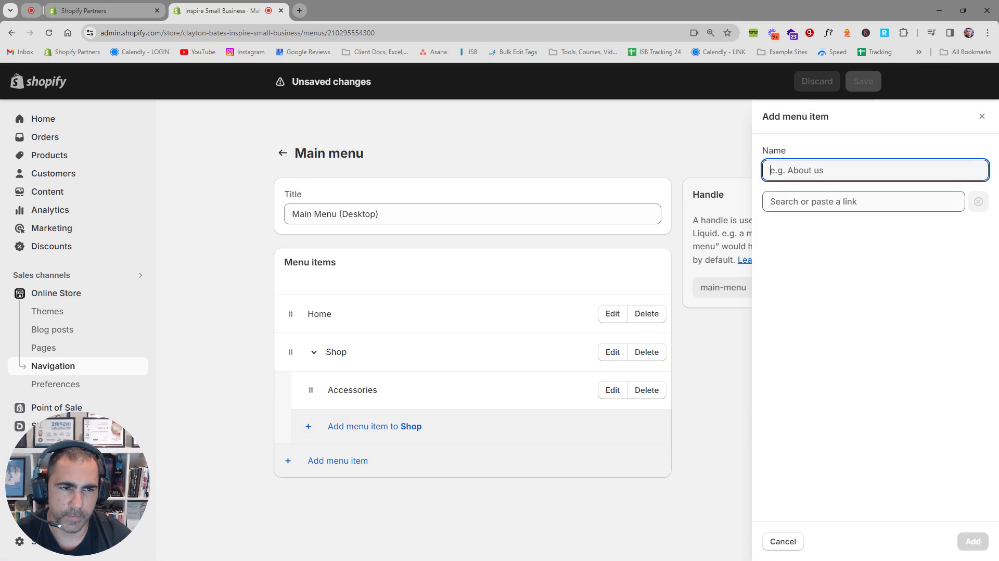
left_click(838, 202)
left_click(836, 279)
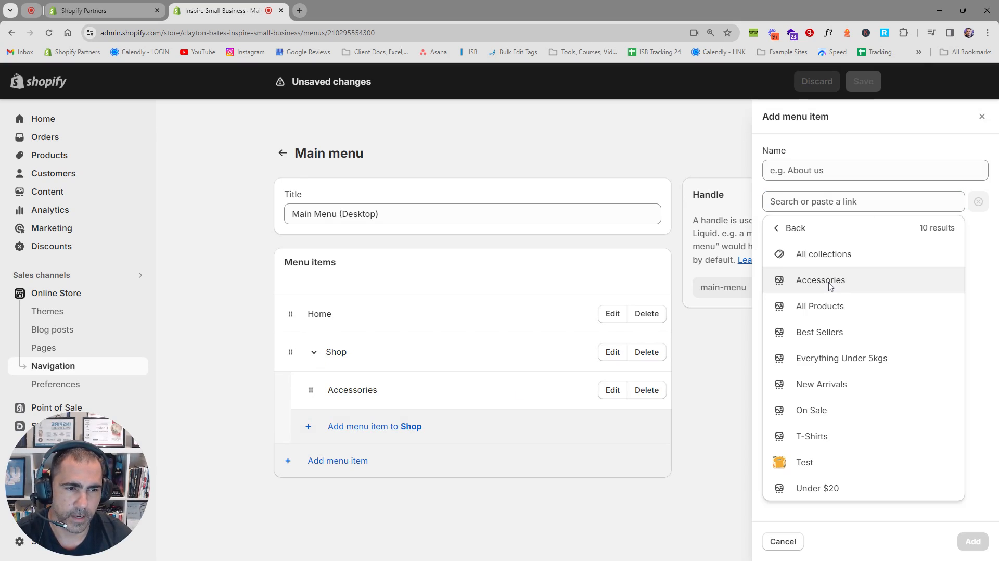
left_click(833, 340)
left_click(973, 541)
- Add a submenu item under Shop linked to the T-Shirts collection, keeping the collection's name
left_click(425, 465)
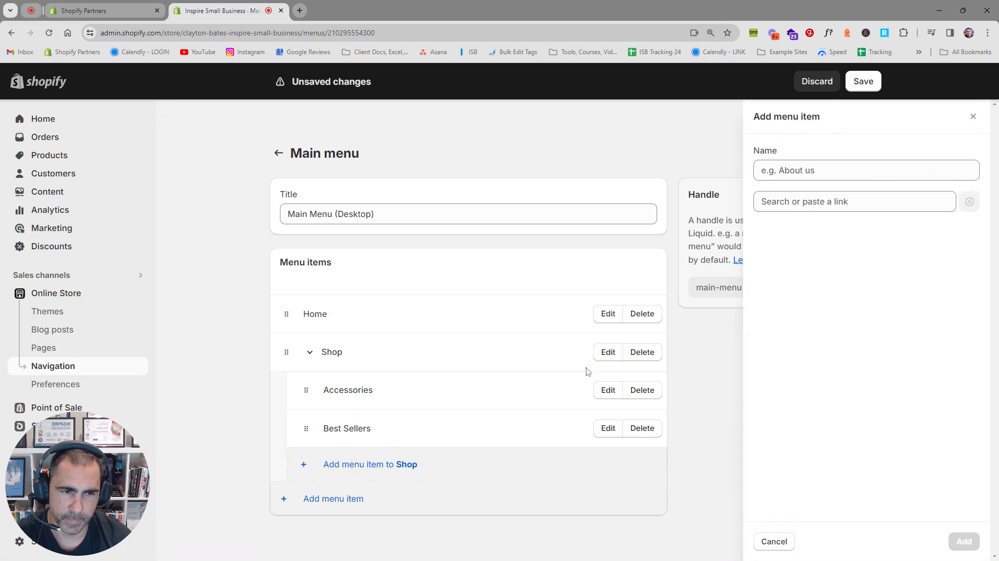
left_click(833, 201)
left_click(801, 281)
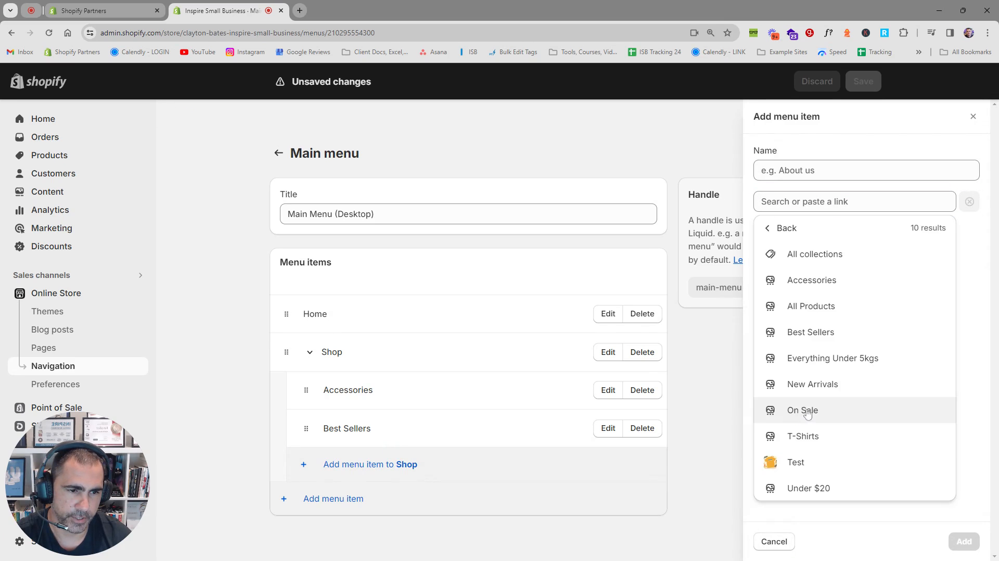
left_click(804, 436)
left_click(964, 541)
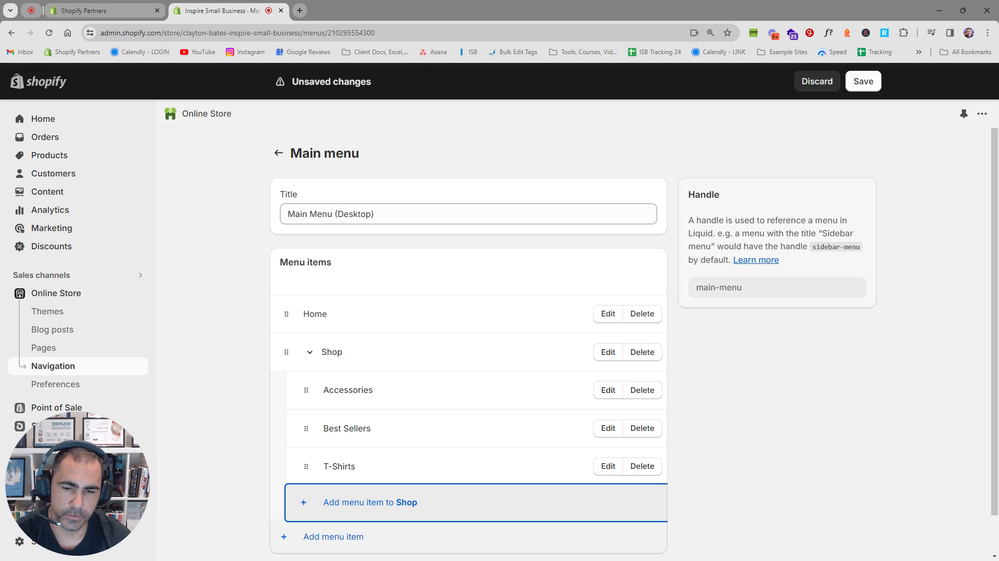
- Add a submenu item under Shop linked to the All Products collection and move it directly below Accessories
left_click(357, 503)
left_click(807, 202)
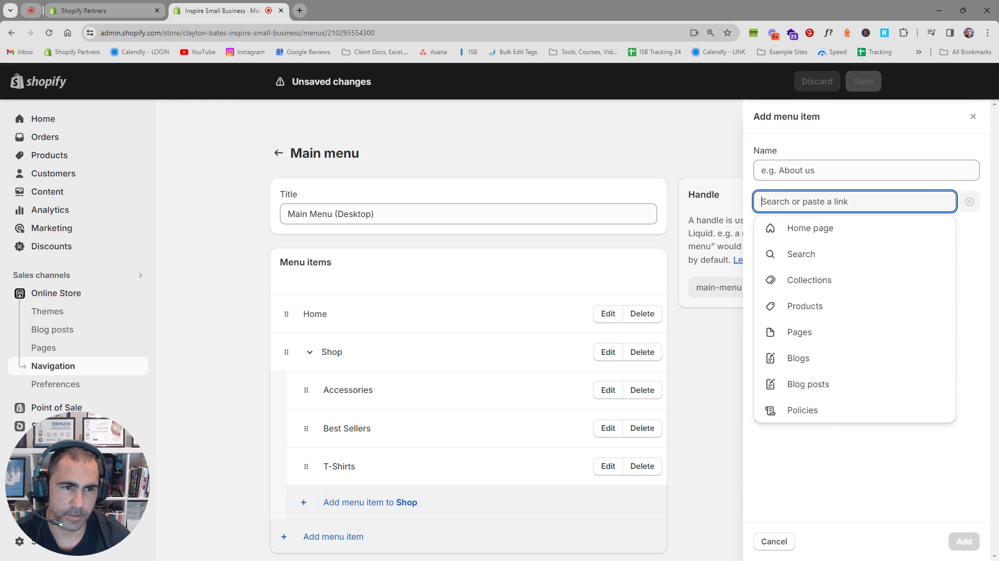
left_click(832, 277)
left_click(828, 306)
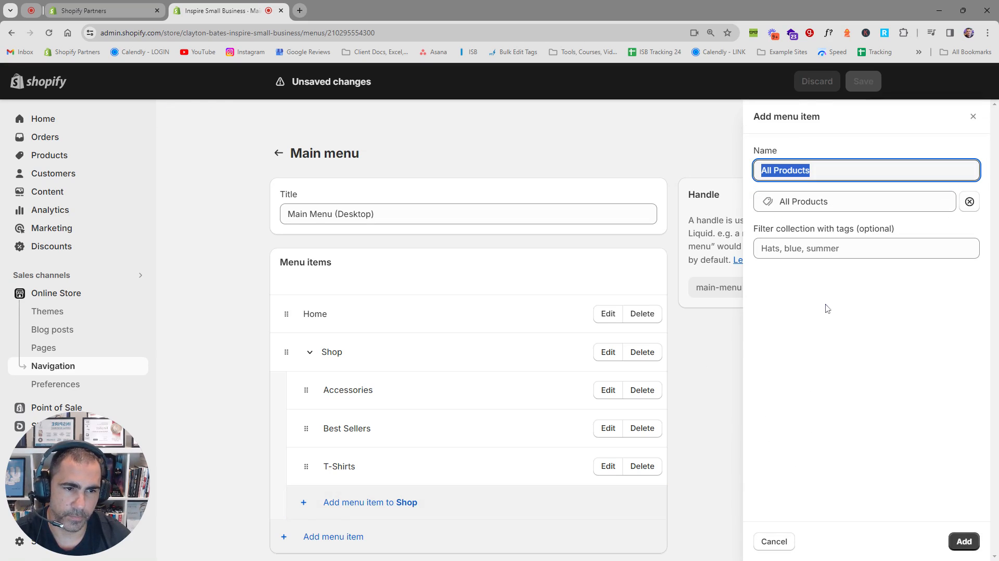
left_click(964, 541)
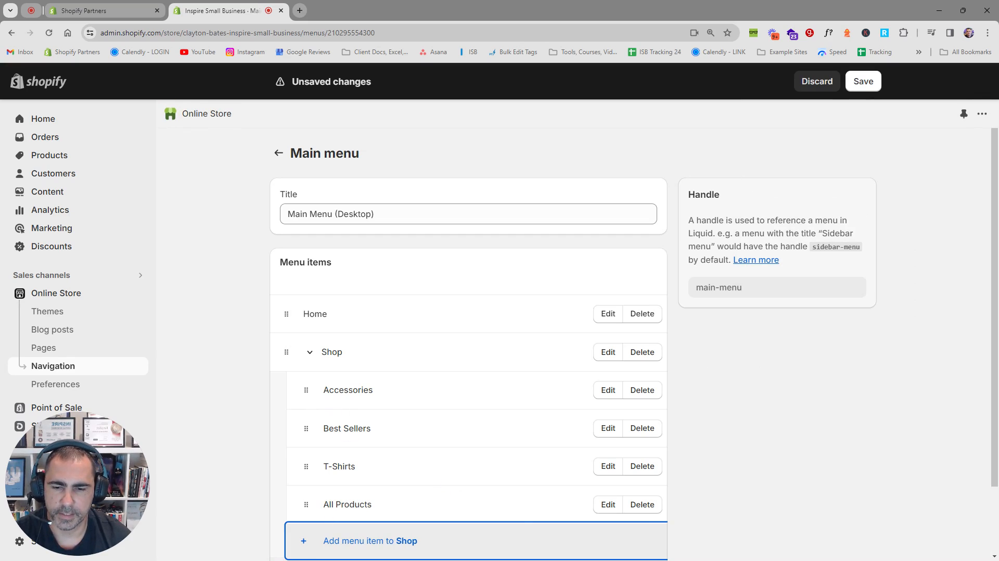
left_click_drag(306, 504, 307, 429)
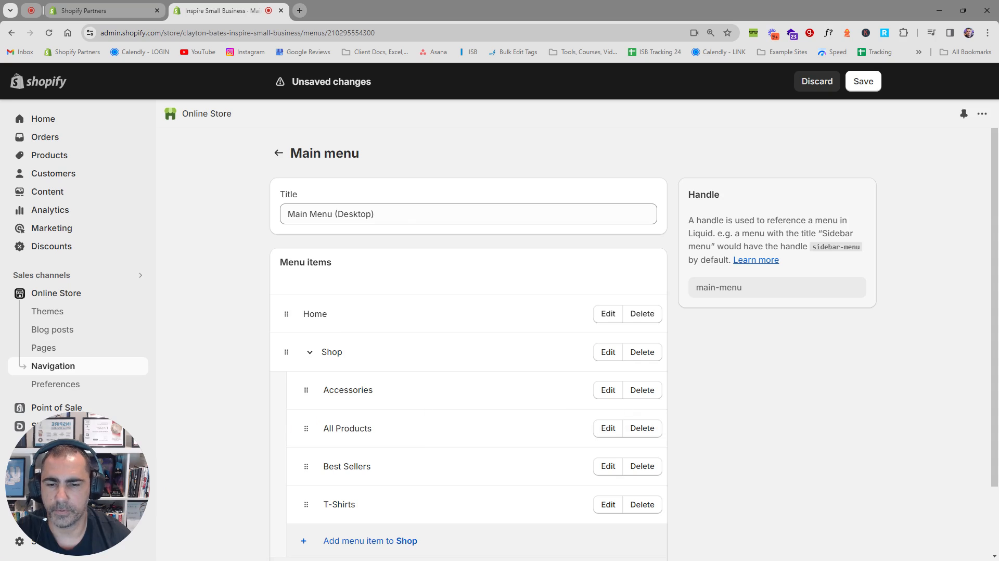
- Rename the All Products submenu item to "View All" and move it to the end of the Shop submenu
left_click(608, 429)
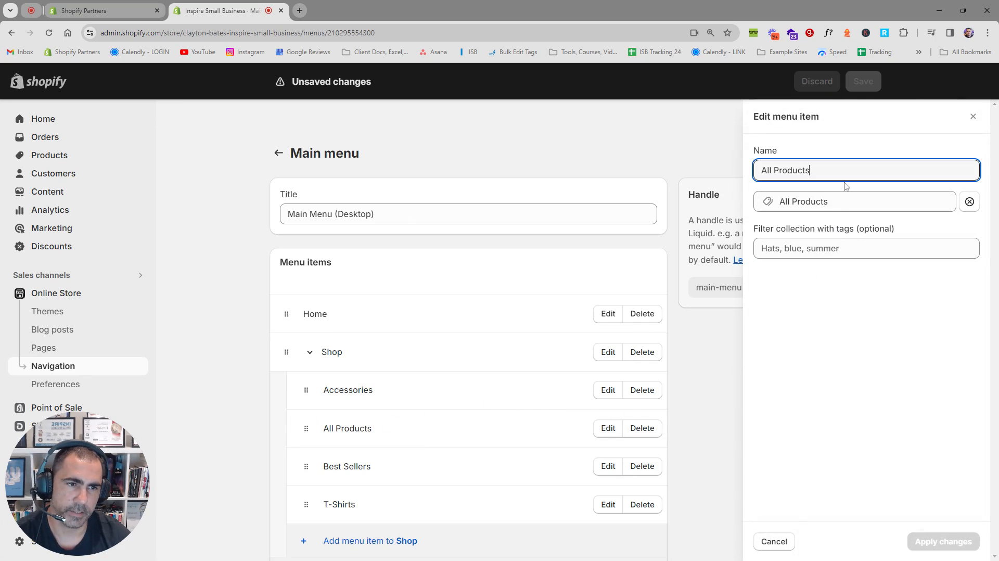
left_click_drag(810, 170, 735, 166)
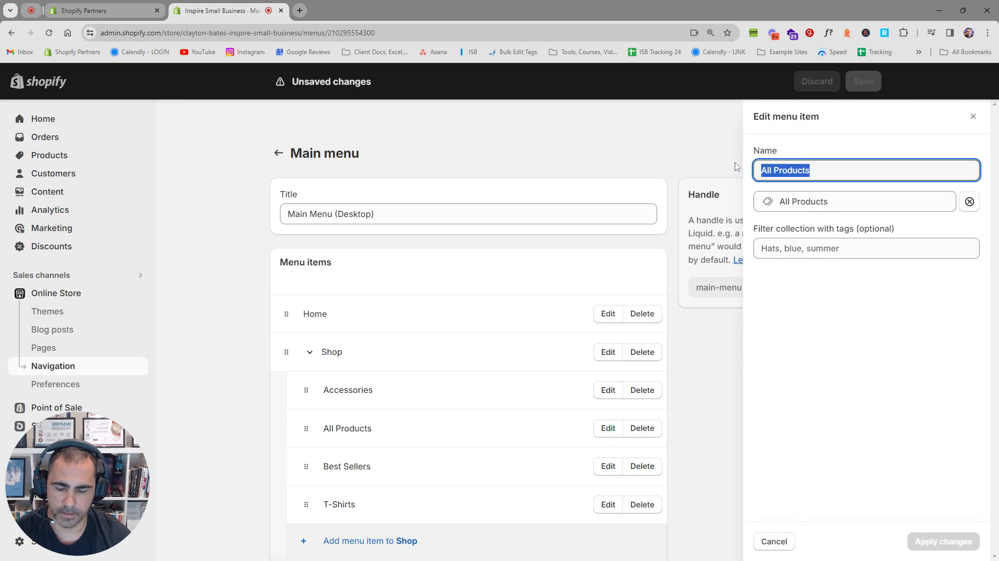
type("View All")
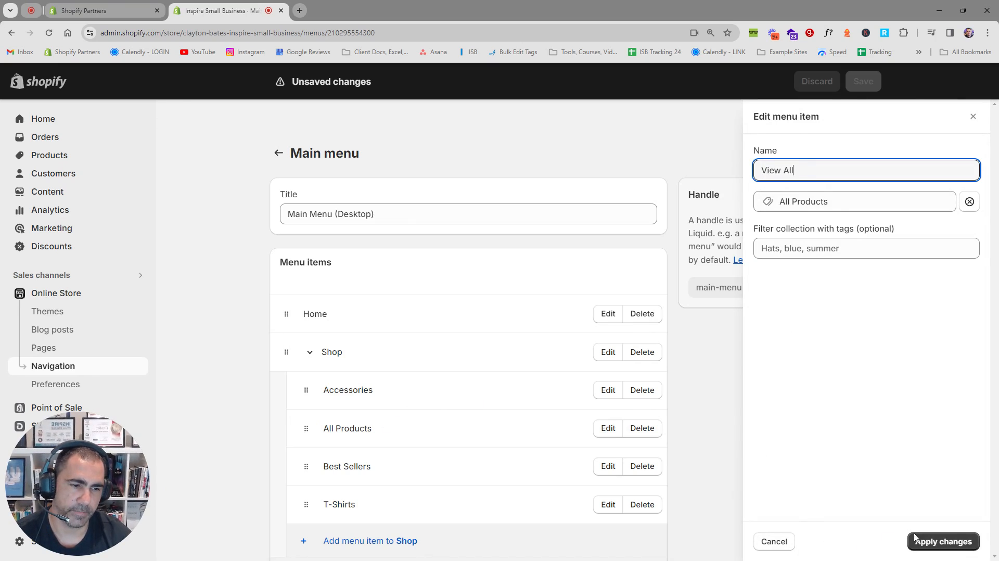
left_click(916, 538)
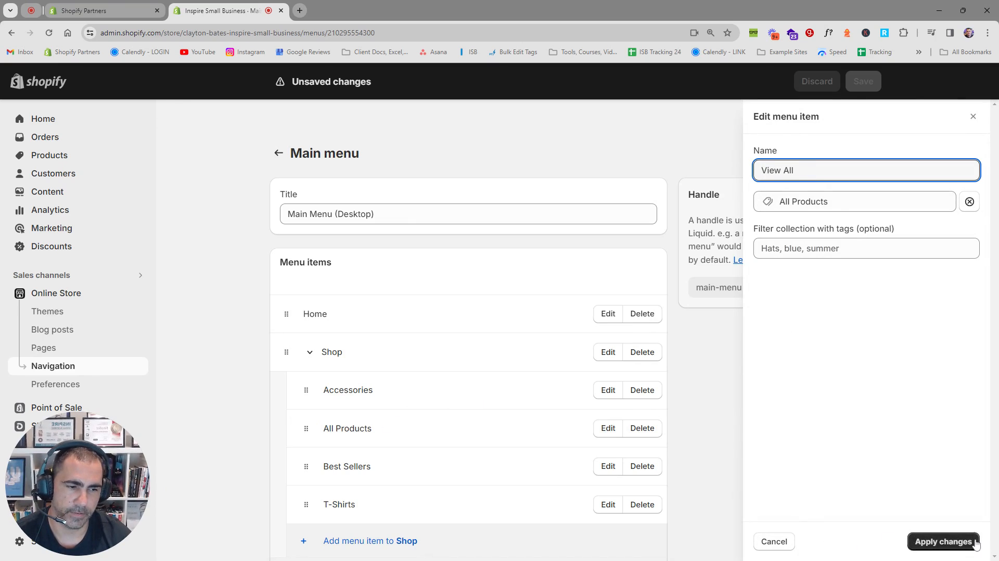
left_click_drag(306, 428, 347, 481)
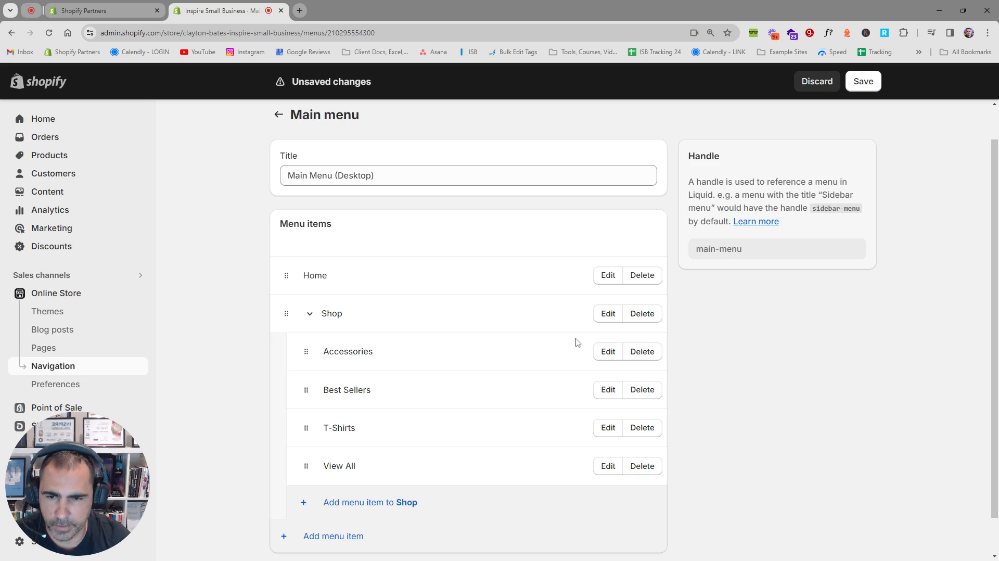
- Collapse Shop and add a top-level menu item named "About" with the placeholder link "#"
left_click(310, 313)
left_click(336, 389)
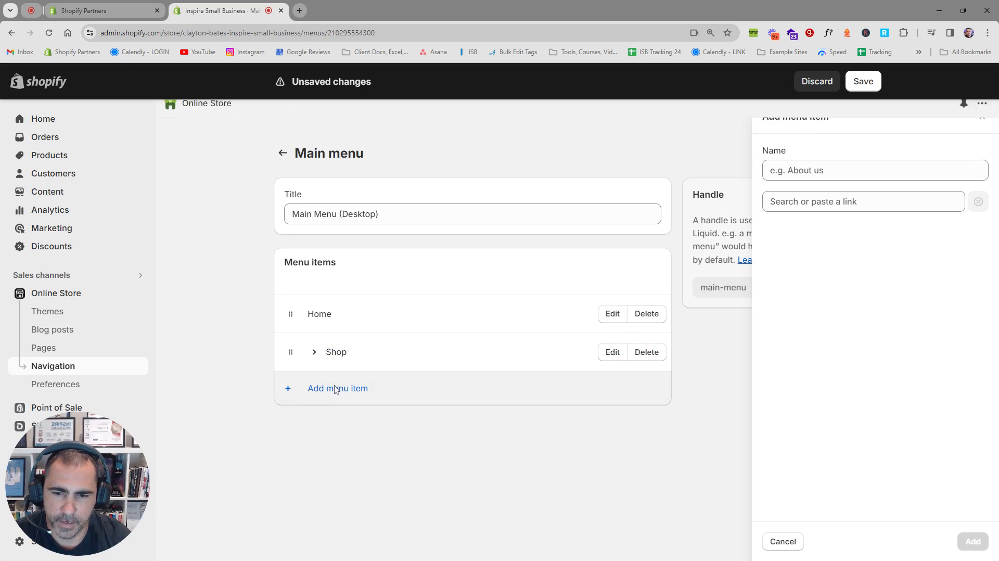
left_click(843, 203)
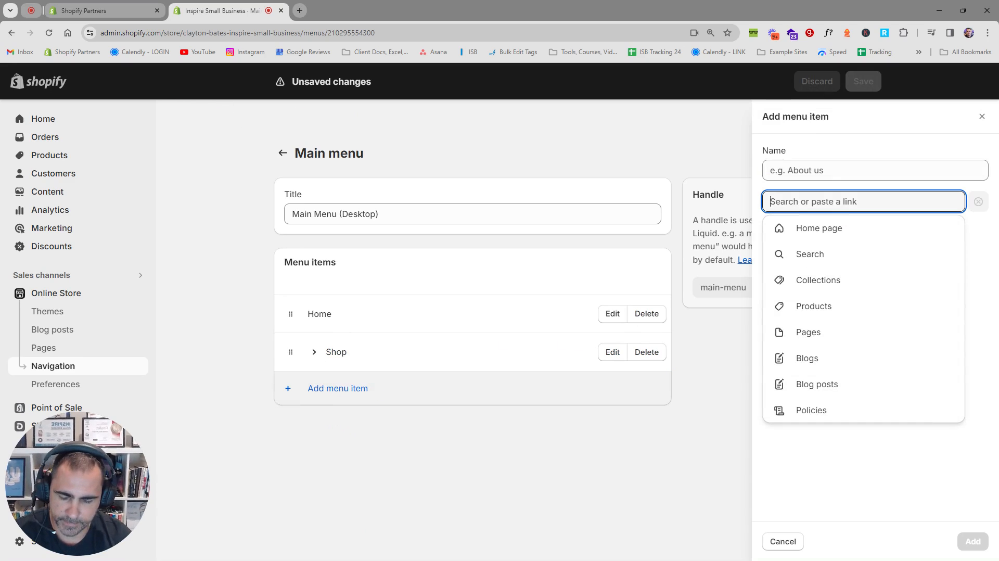
type("#")
left_click(817, 229)
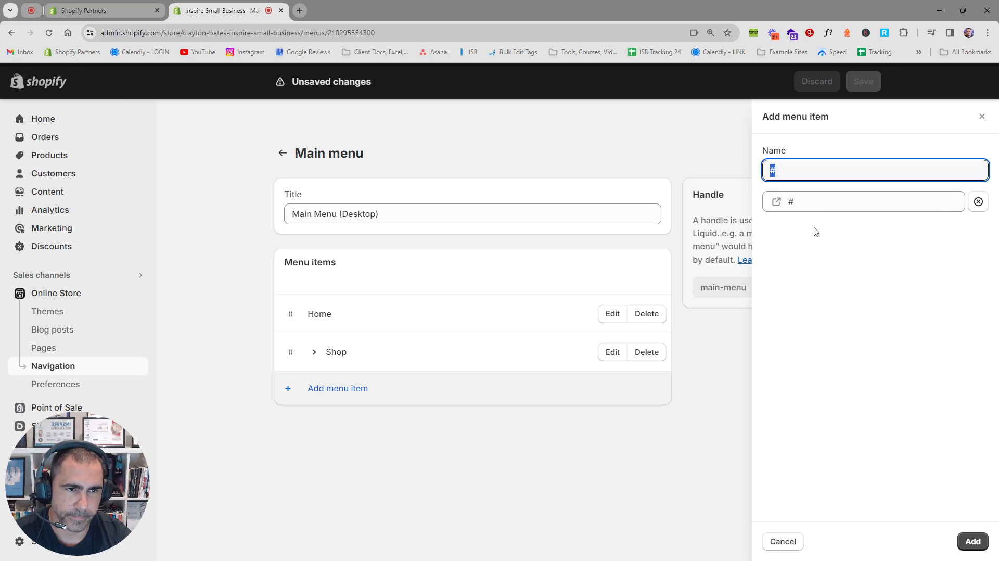
type("ASbout")
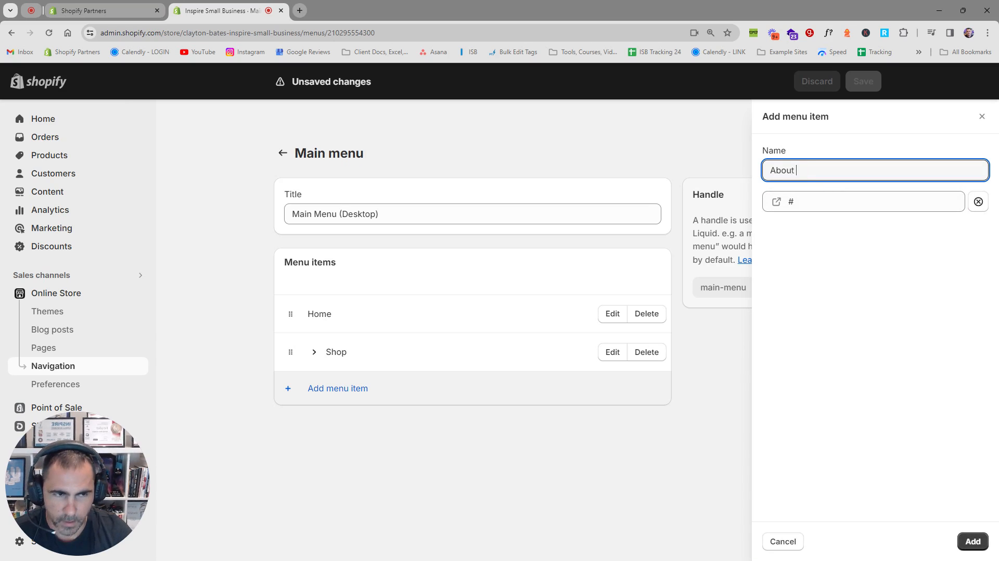
left_click(973, 541)
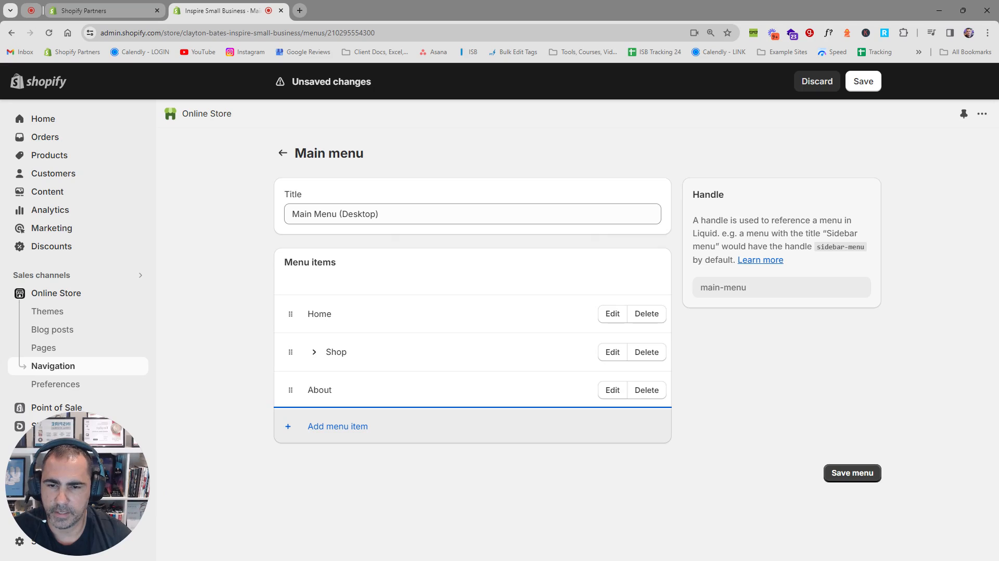
double_click(320, 314)
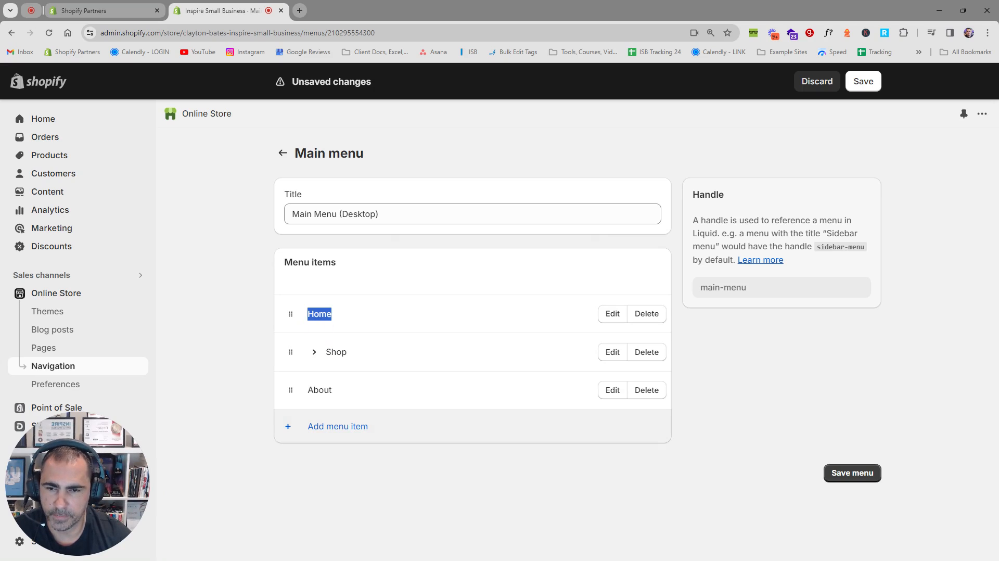
left_click(314, 357)
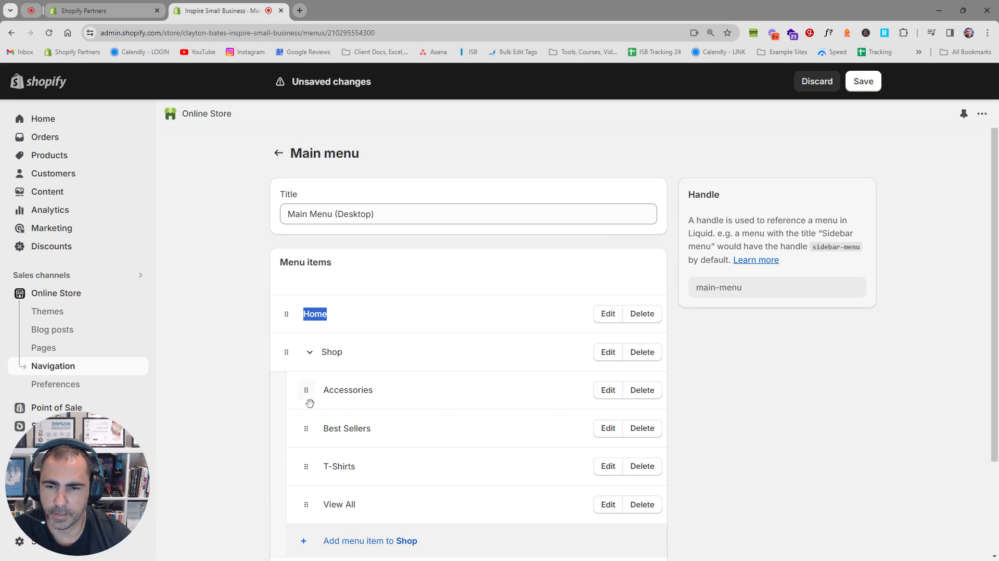
left_click(312, 358)
left_click(414, 167)
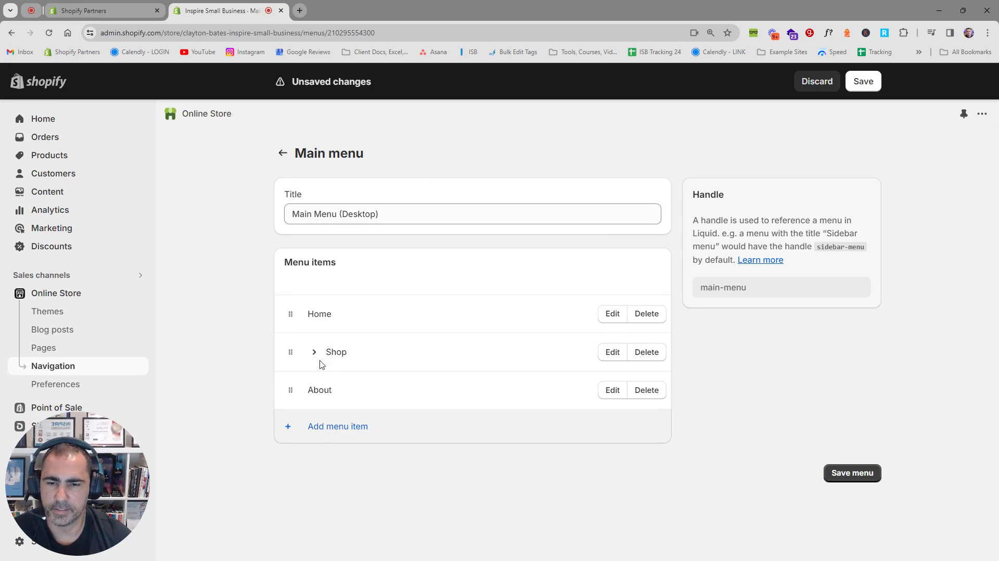
- Add a menu item linked to the About Us page and nest it under About
left_click(344, 427)
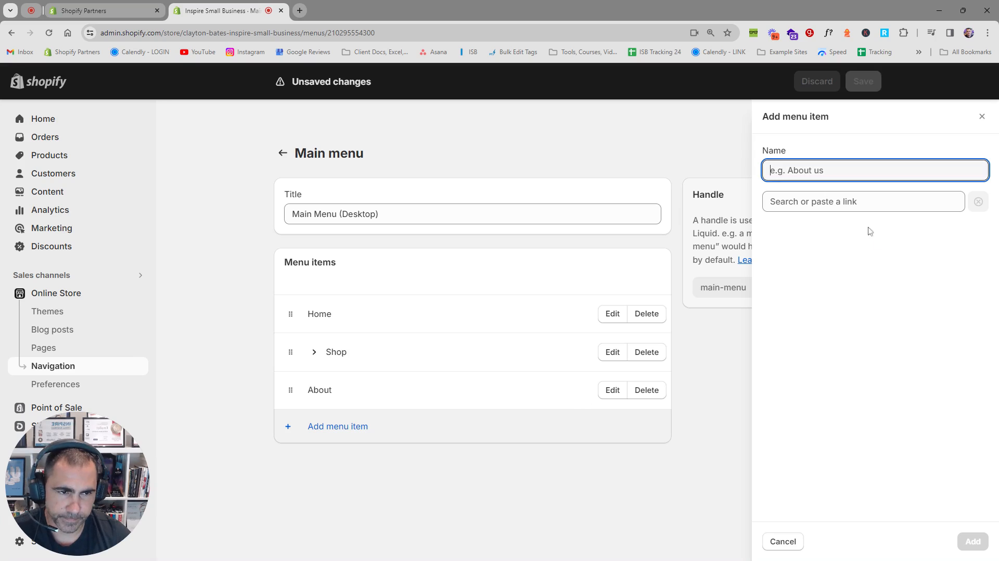
left_click(864, 203)
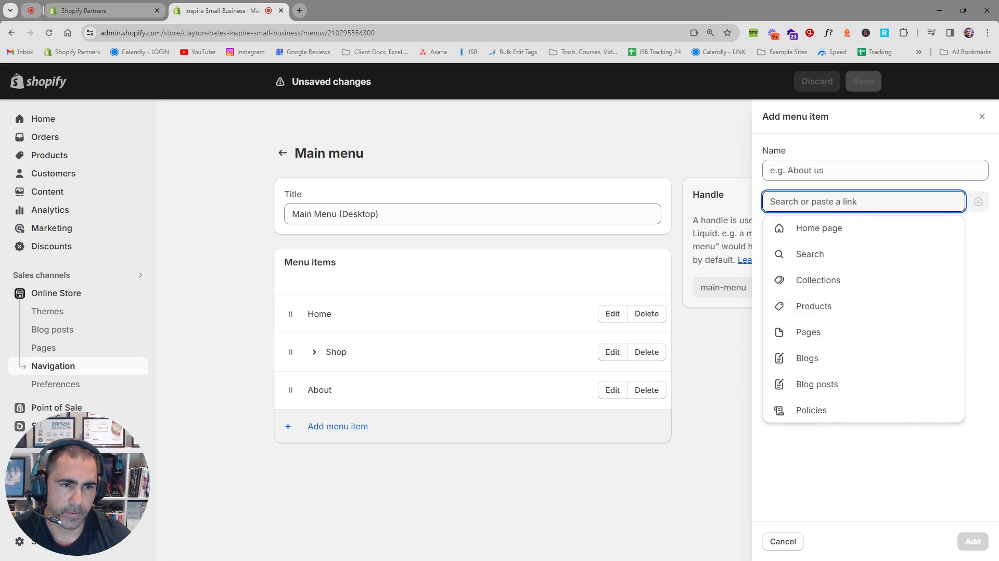
left_click(817, 337)
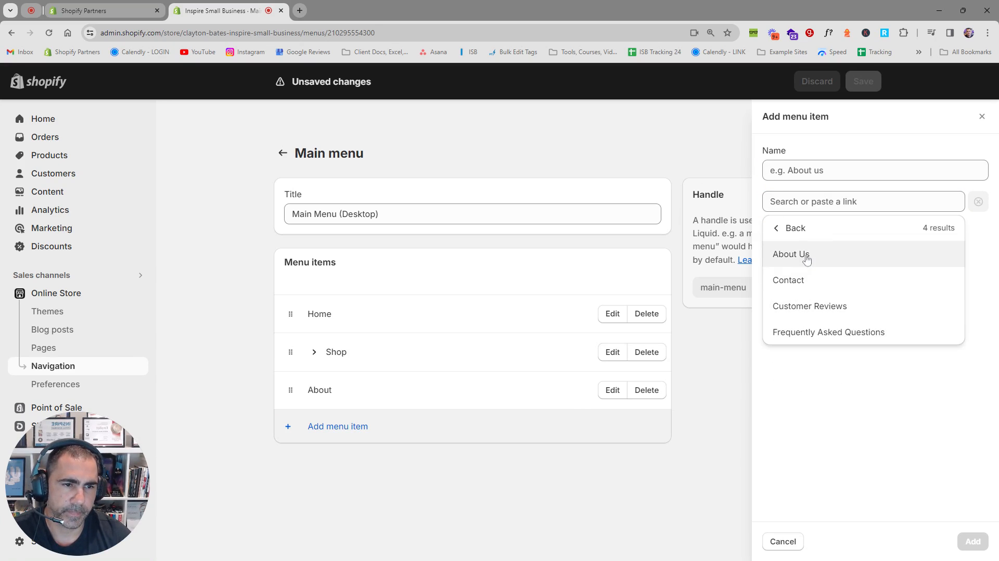
left_click(791, 254)
left_click(971, 542)
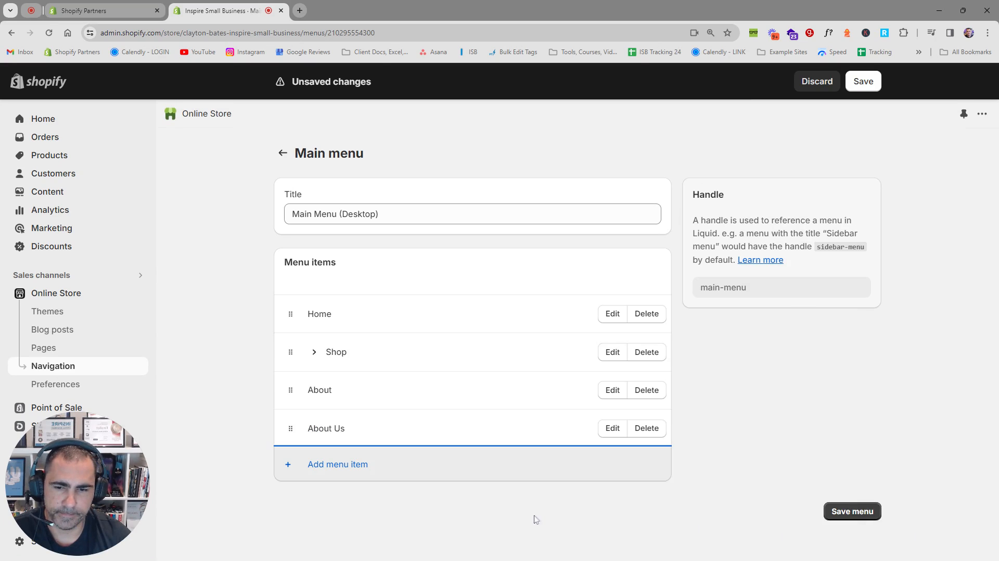
mouse_move(289, 429)
left_mouse_down()
mouse_move(304, 415)
mouse_move(305, 424)
left_mouse_up()
- Add a submenu item under About linked to the Customer Reviews page, with its name shortened to "Reviews"
left_click(345, 464)
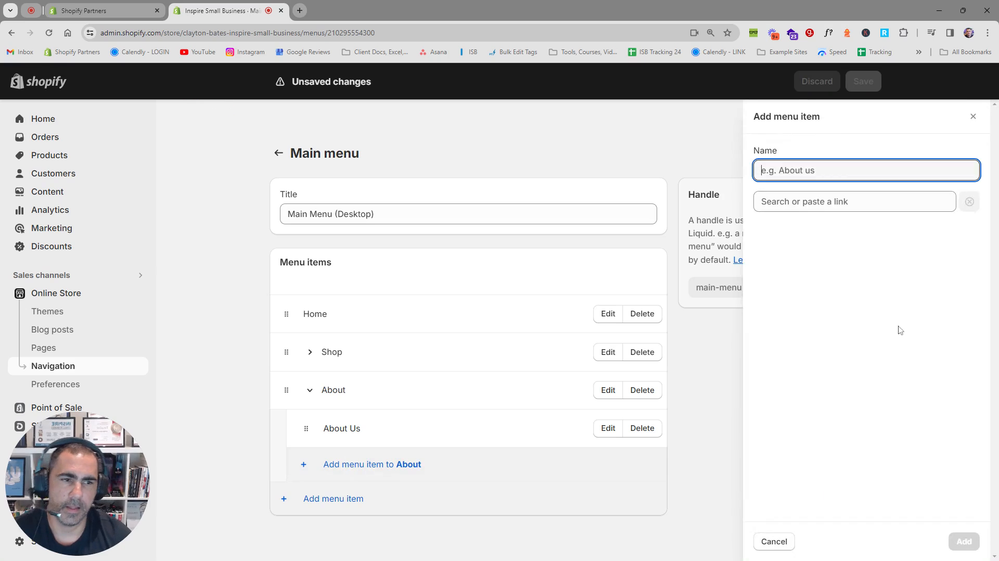
left_click(822, 201)
left_click(814, 329)
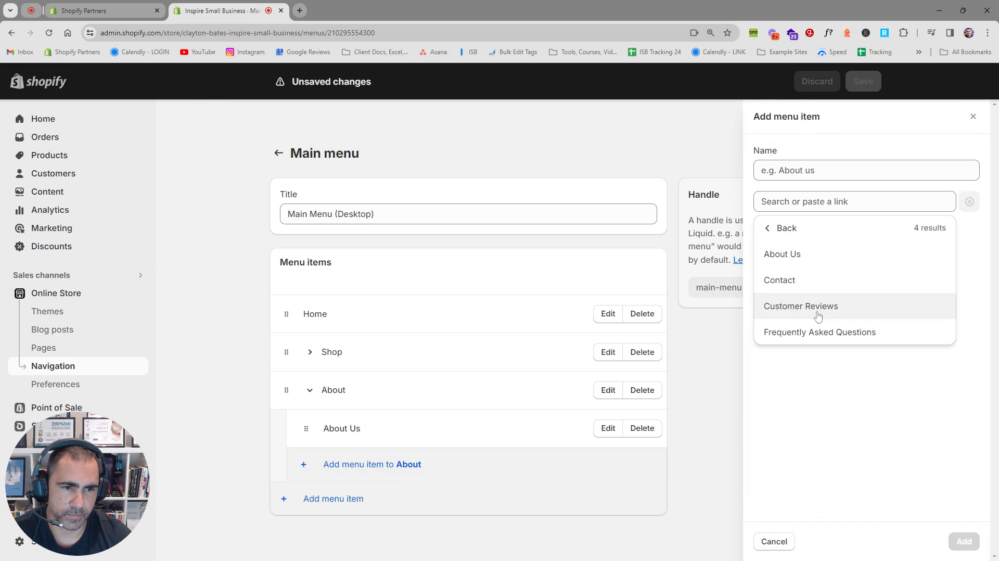
left_click(817, 305)
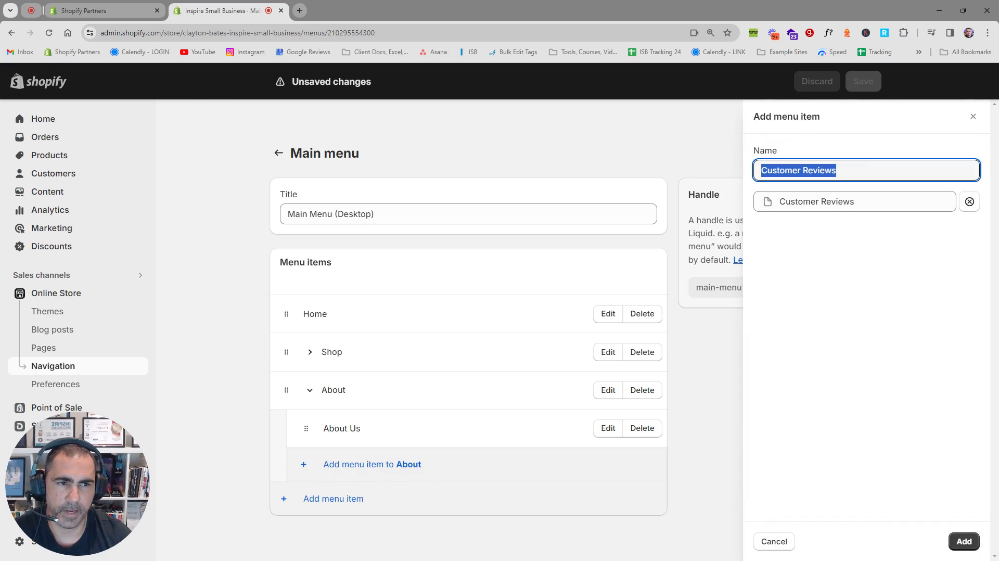
left_click(802, 171)
left_click_drag(802, 171, 749, 175)
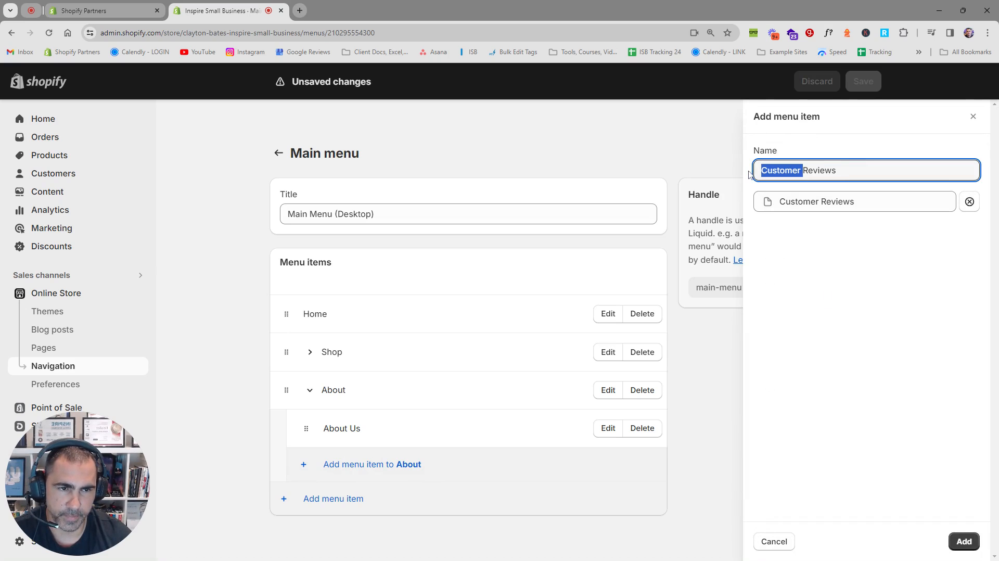
key("BackSpace")
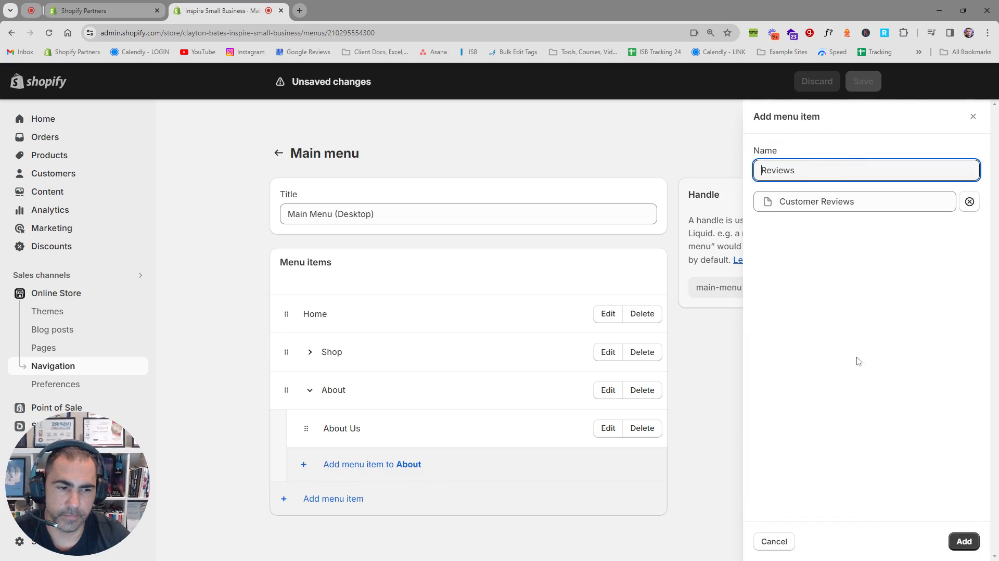
left_click(964, 541)
left_click(376, 501)
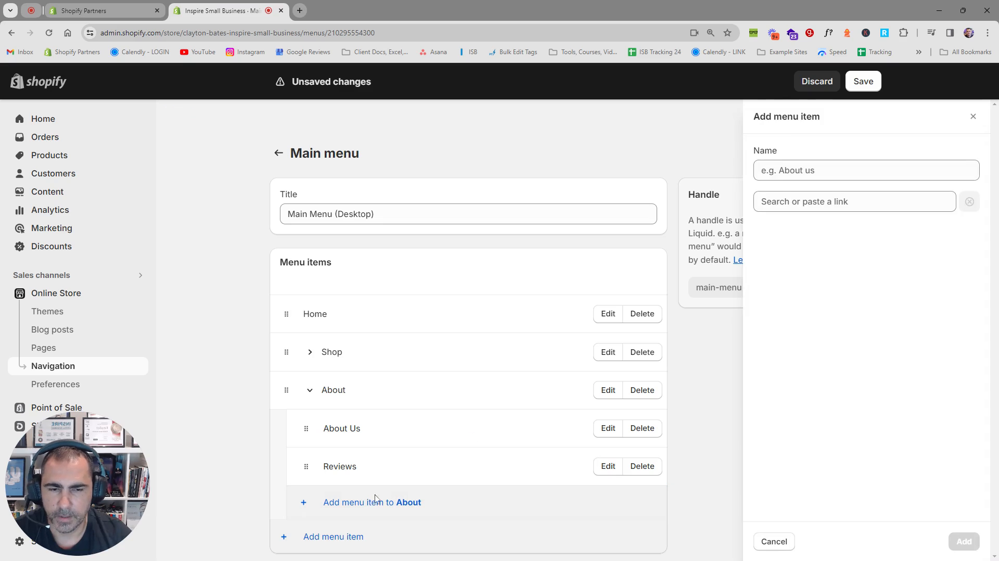
left_click(875, 213)
left_click(831, 340)
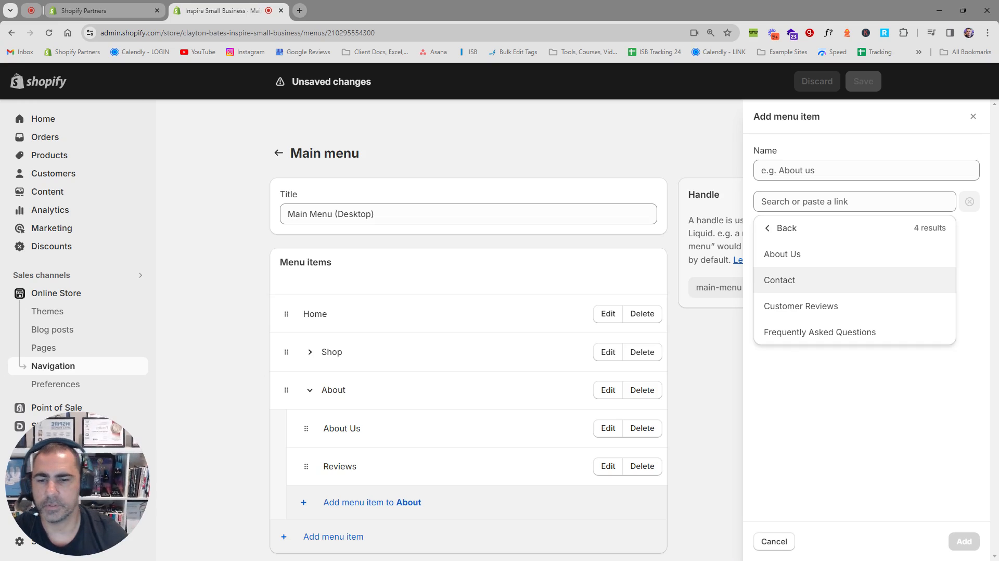
left_click(722, 361)
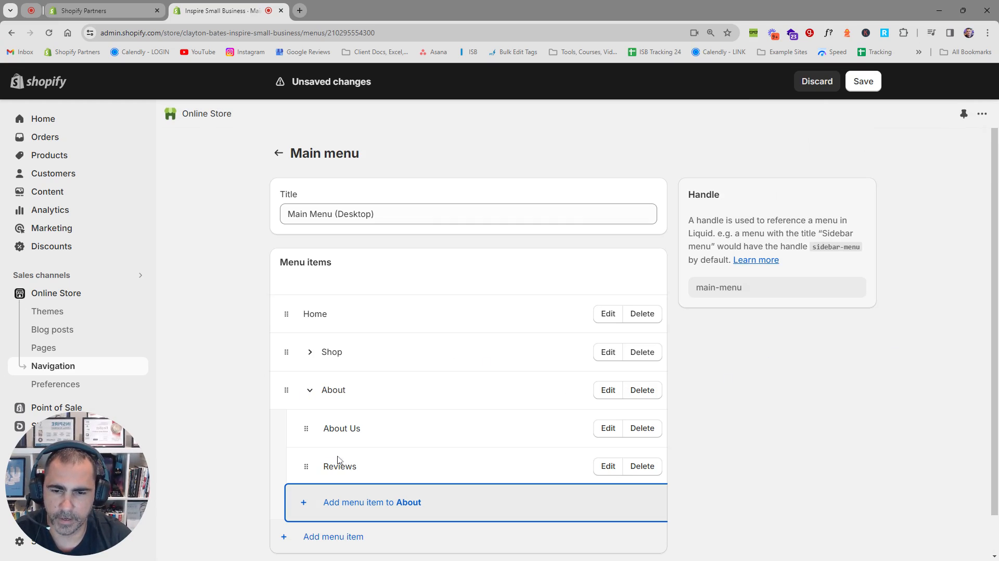
- Collapse About and add a top-level menu item named "Support" with the placeholder link "#"
left_click(310, 390)
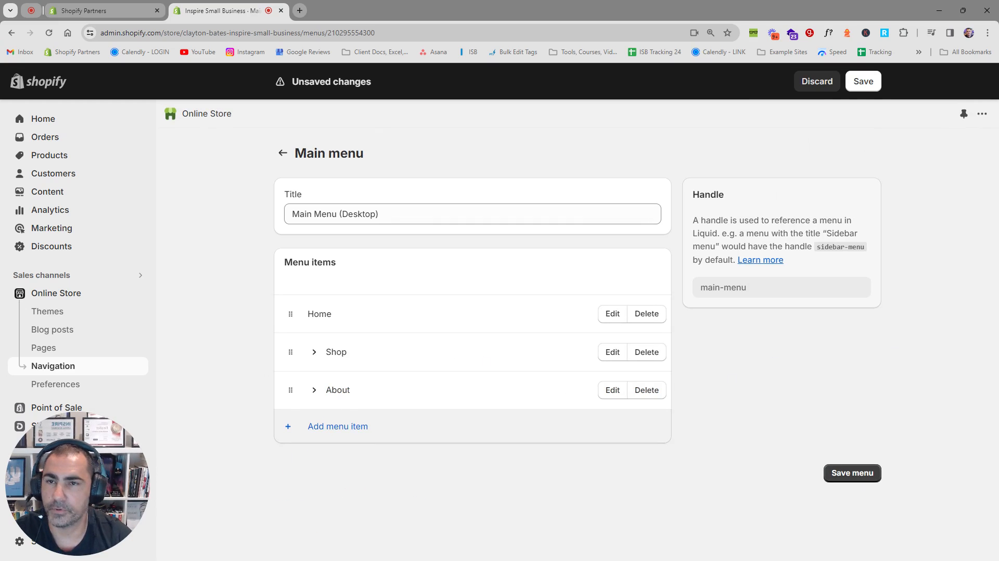
left_click(348, 430)
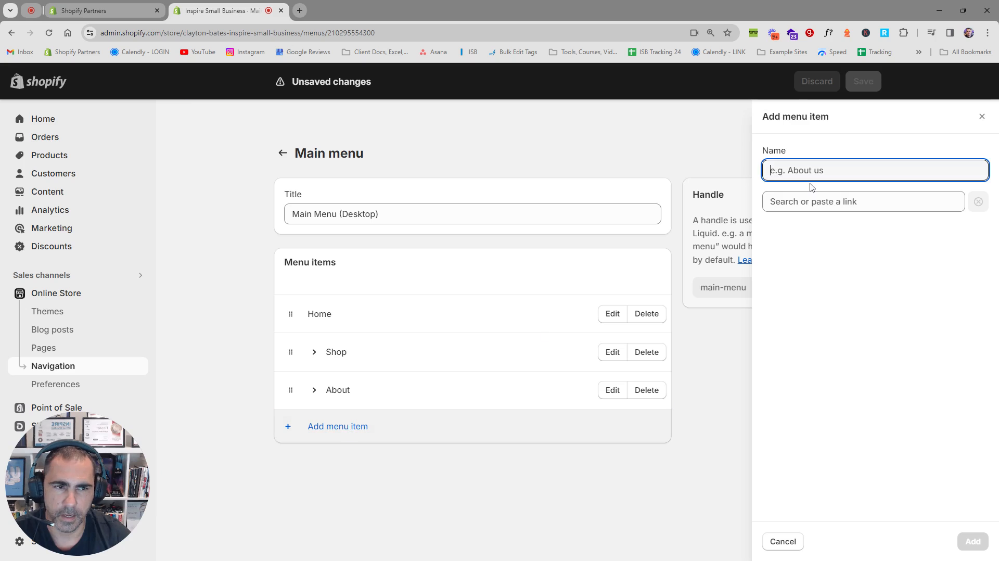
key("Tab")
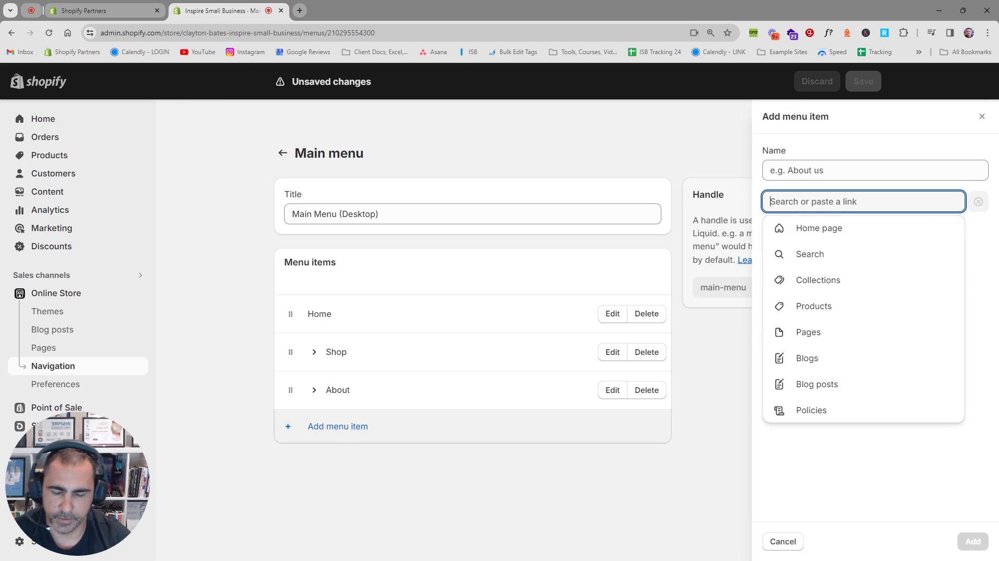
type("#")
left_click(803, 227)
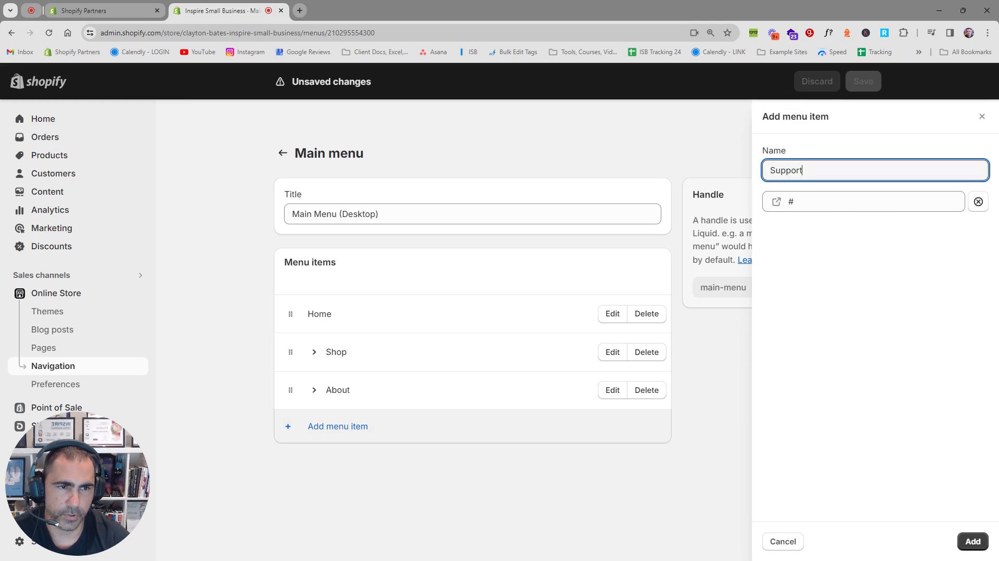
left_click(972, 541)
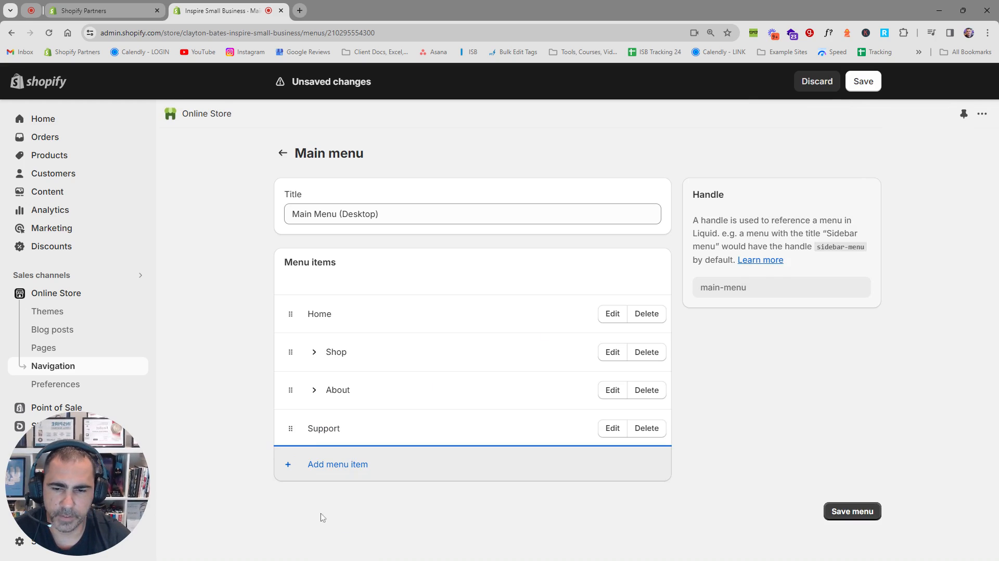
- Add a menu item named "FAQs" linked to the Frequently Asked Questions page and nest it under Support
left_click(327, 471)
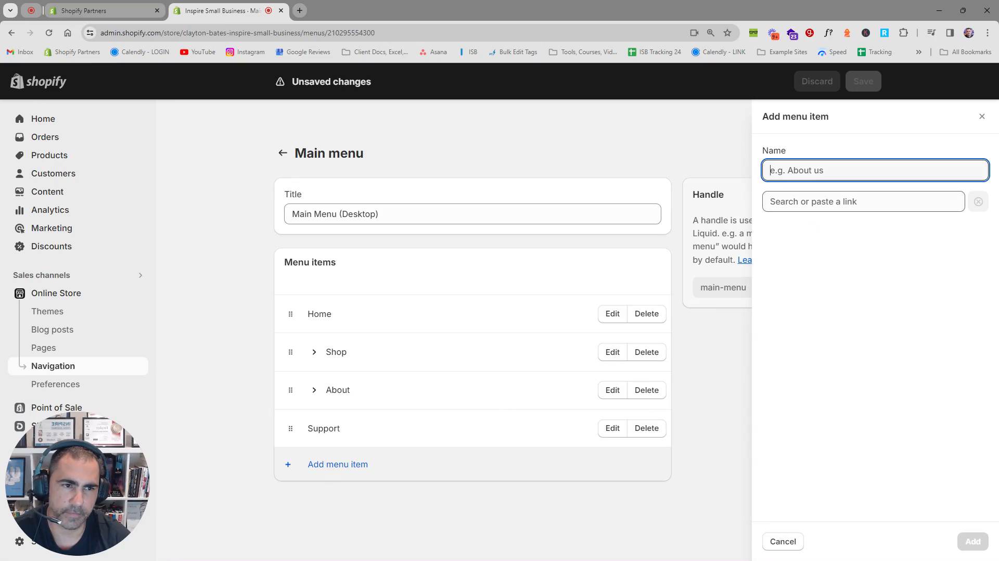
left_click(833, 201)
left_click(818, 333)
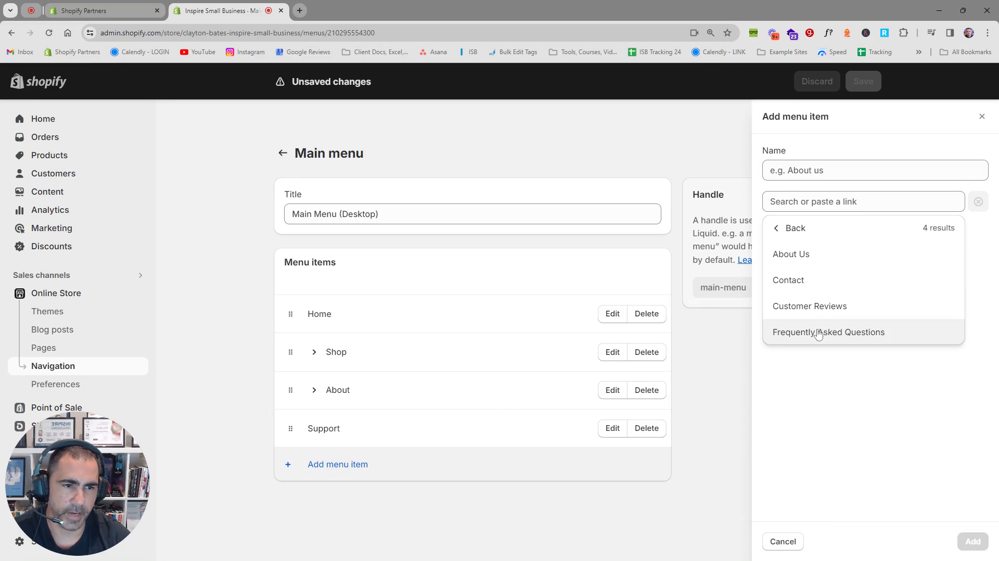
left_click(821, 331)
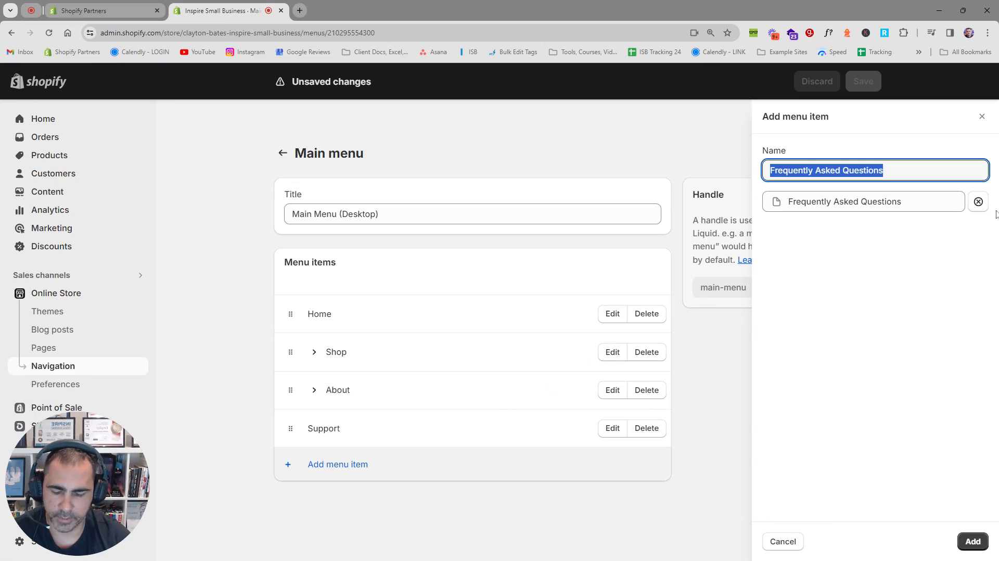
type("FAQs")
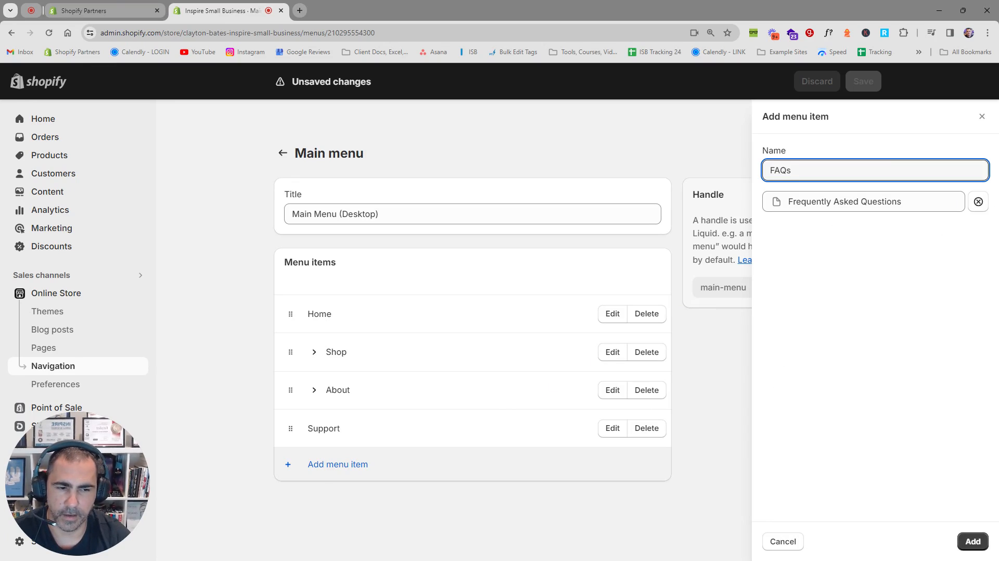
left_click(973, 542)
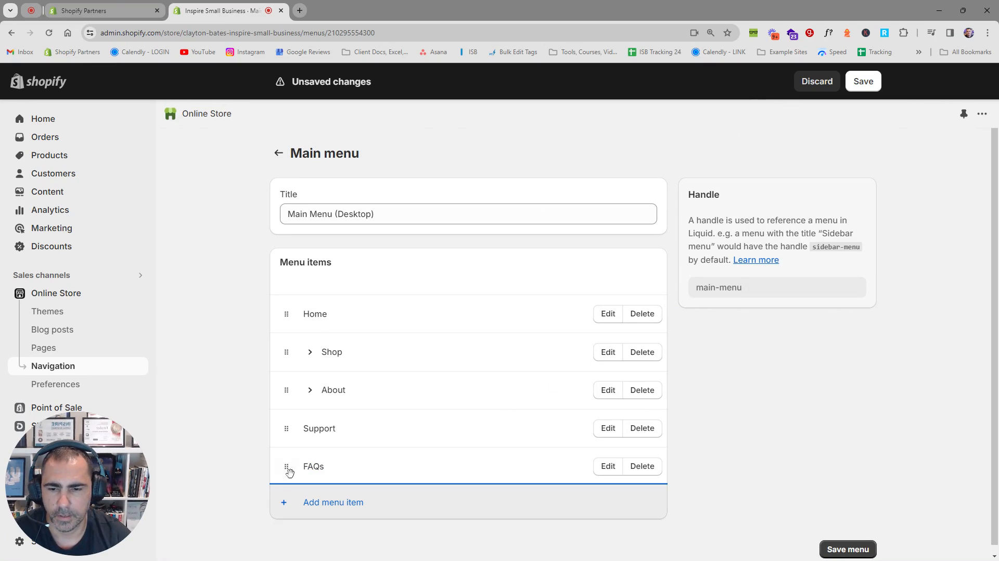
left_click_drag(289, 470, 316, 465)
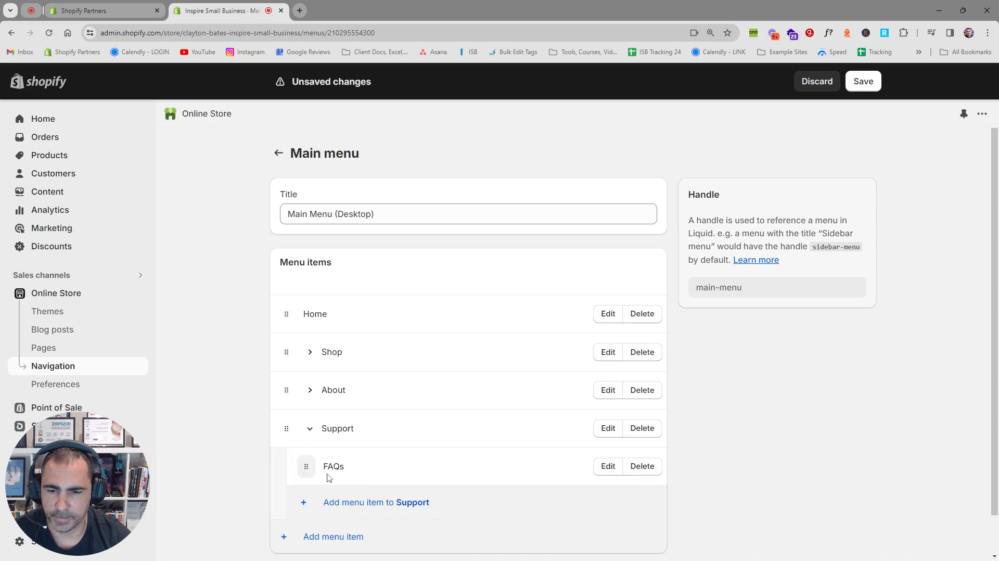
- Add a Support submenu item named "Contact Us" linked to the Contact page and move it above FAQs
left_click(347, 504)
key("Tab")
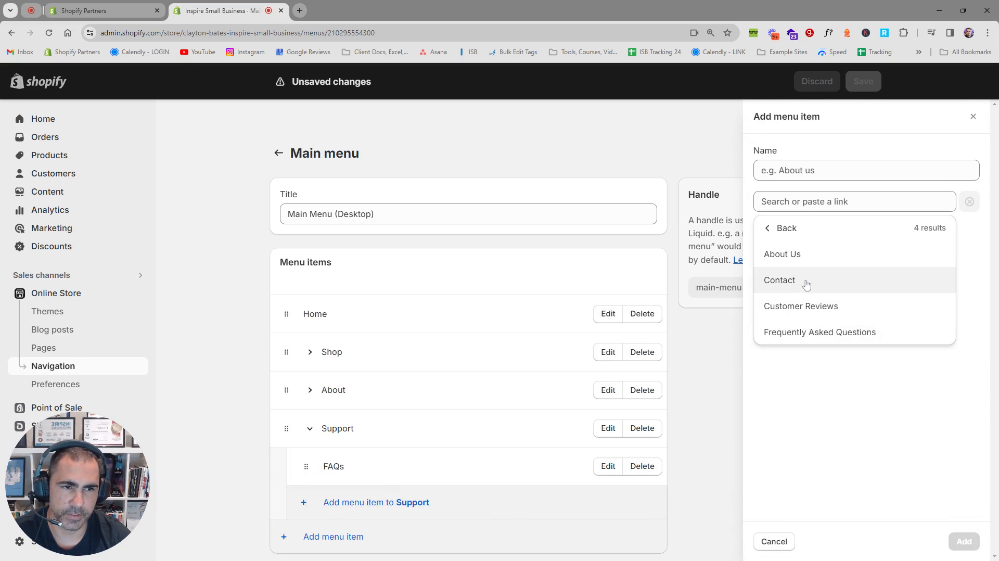
left_click(807, 284)
left_click(813, 171)
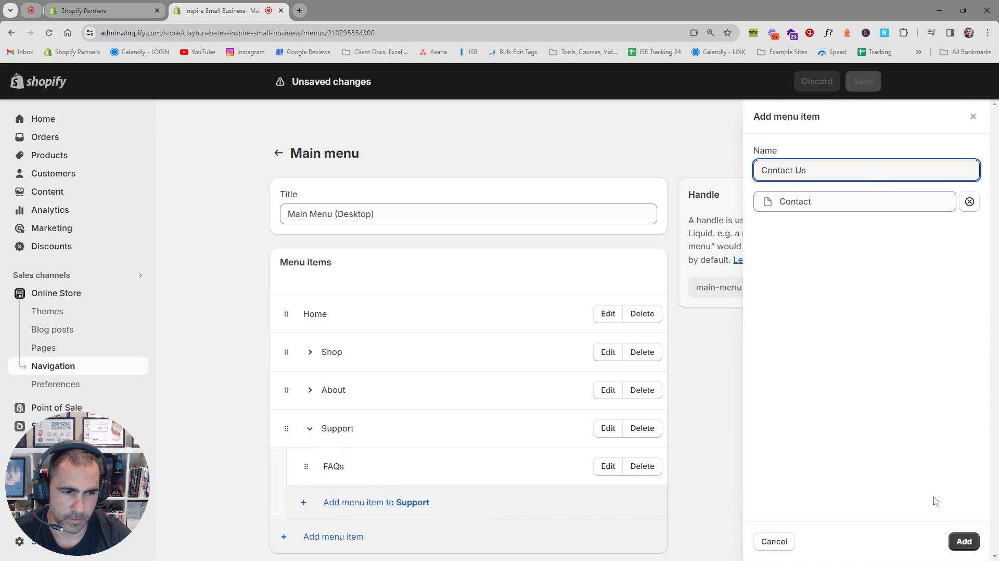
left_click(964, 542)
left_click_drag(305, 506, 344, 461)
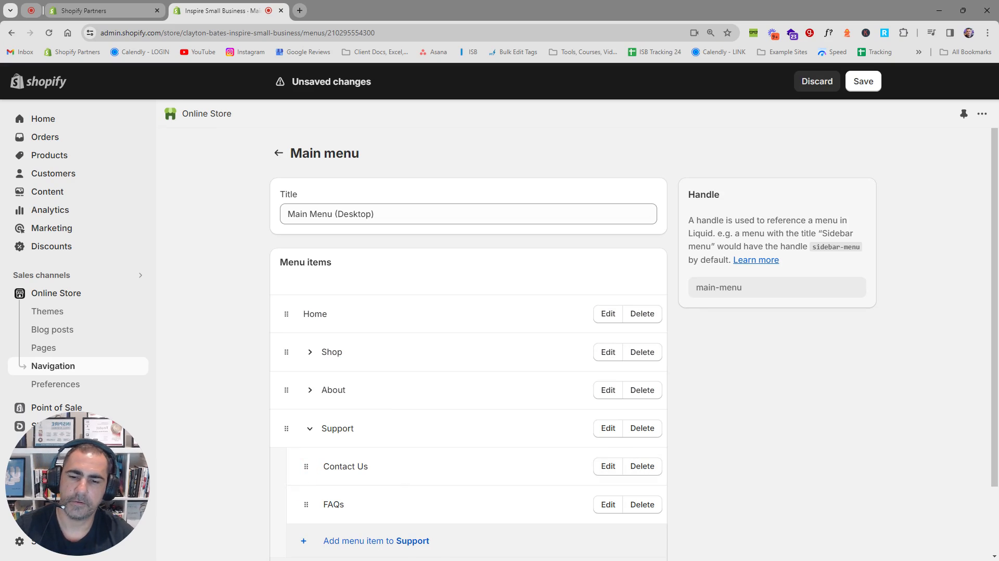
double_click(337, 429)
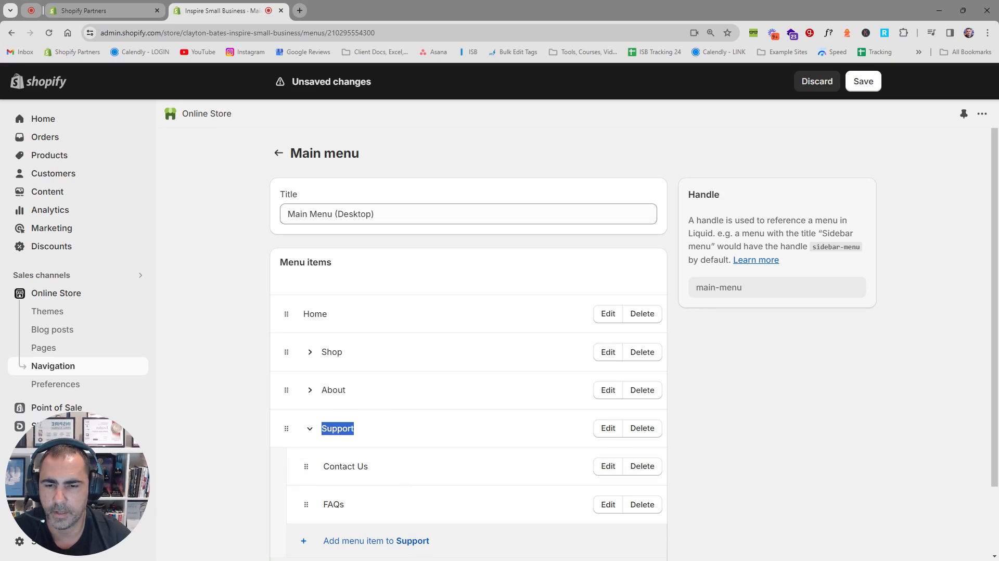
left_click(366, 438)
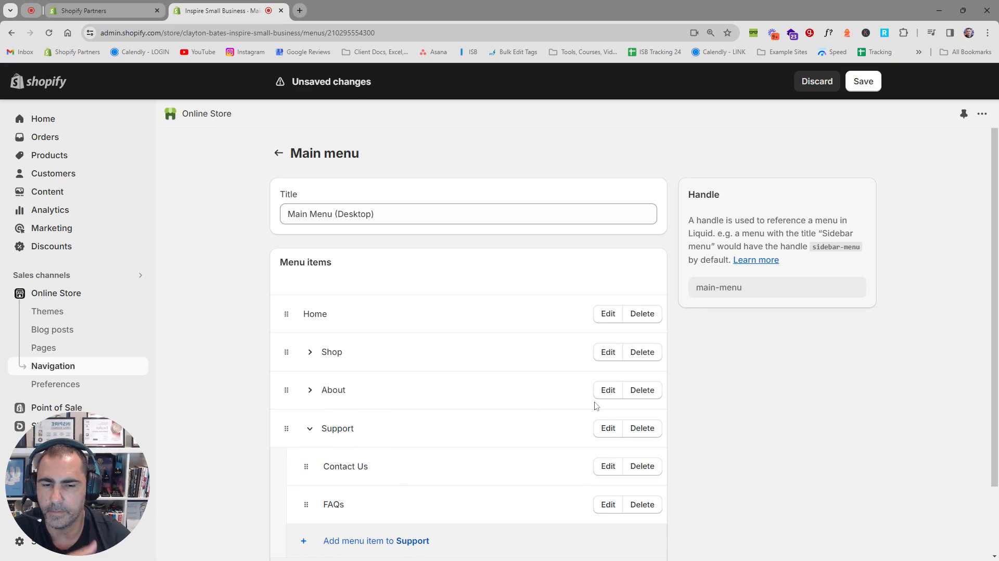
- Add a submenu item under Support linked to the Refund Policy
scroll(755, 388, "down", 1)
left_click(339, 489)
key("Tab")
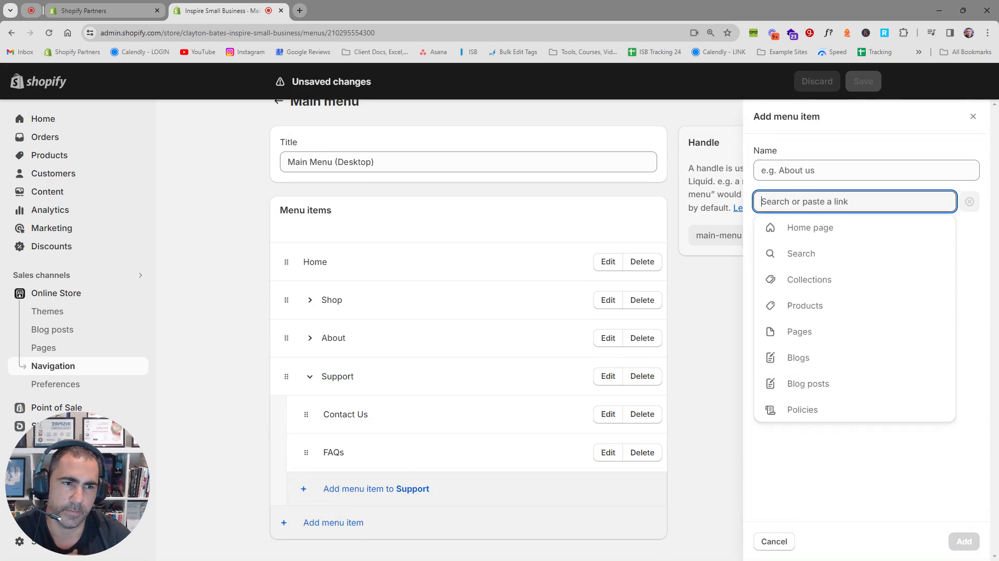
left_click(812, 411)
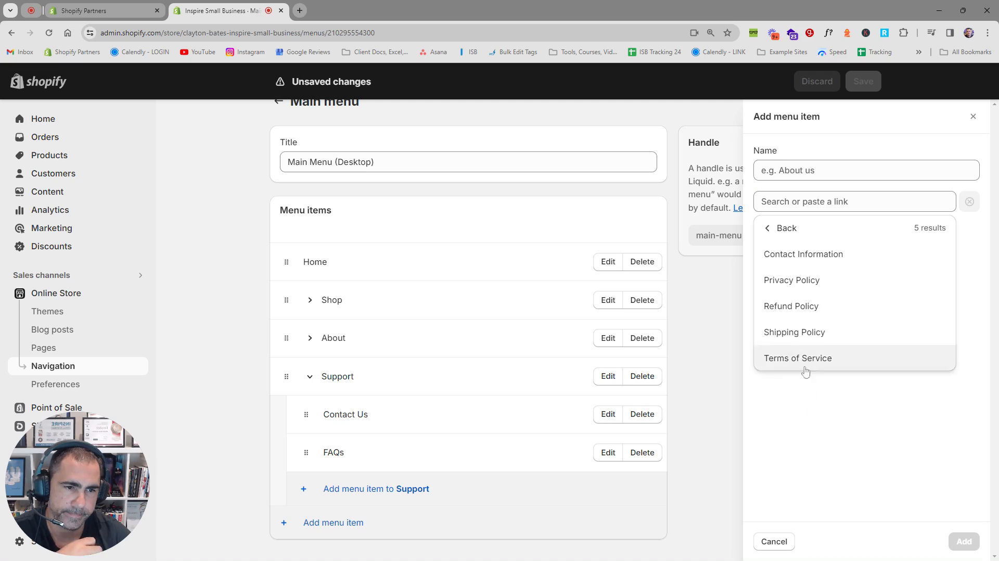
left_click(799, 305)
left_click(964, 541)
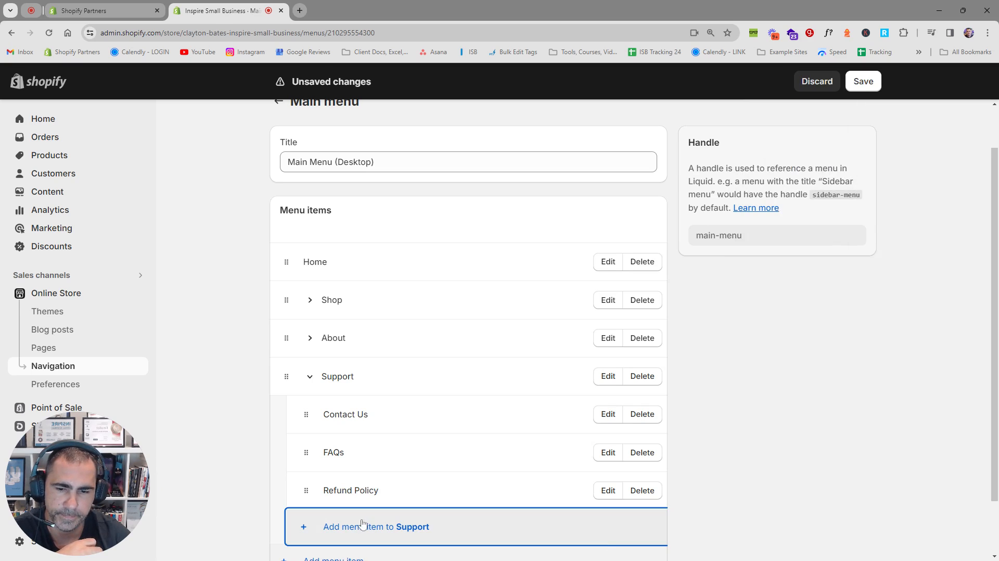
- Add a submenu item under Support linked to the Shipping Policy, then collapse Support and save the menu
left_click(364, 525)
key("Tab")
left_click(807, 411)
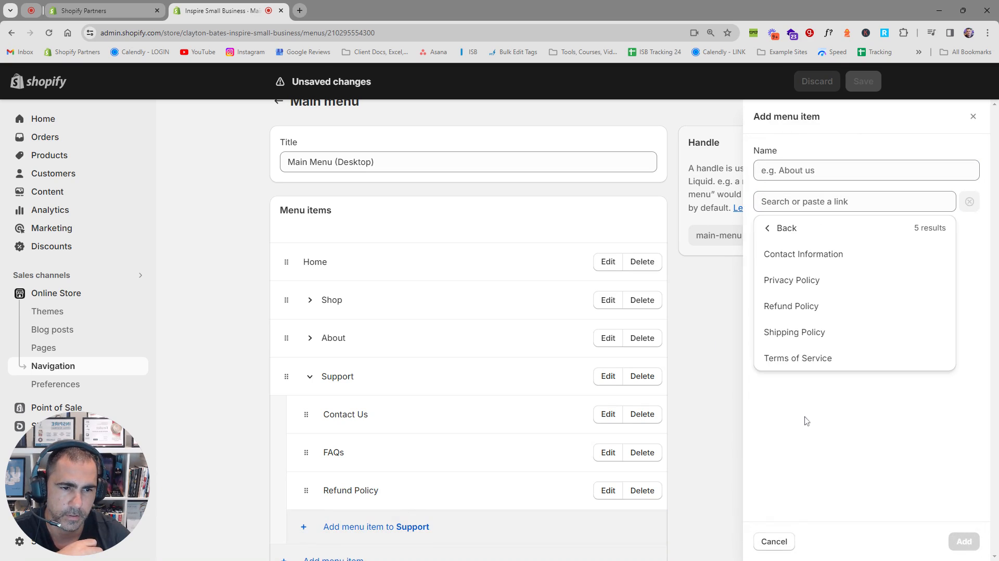
left_click(805, 330)
left_click(964, 541)
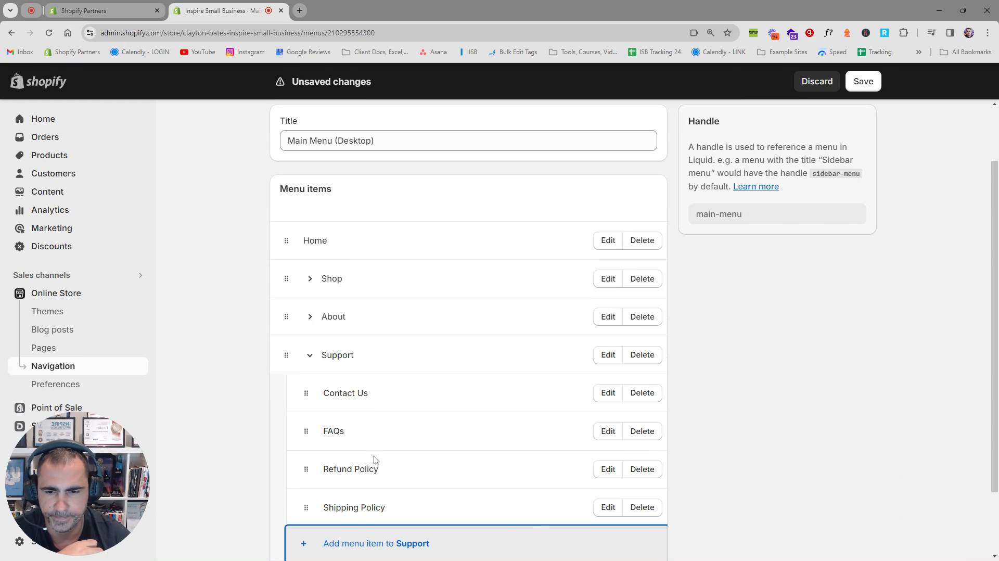
left_click(311, 356)
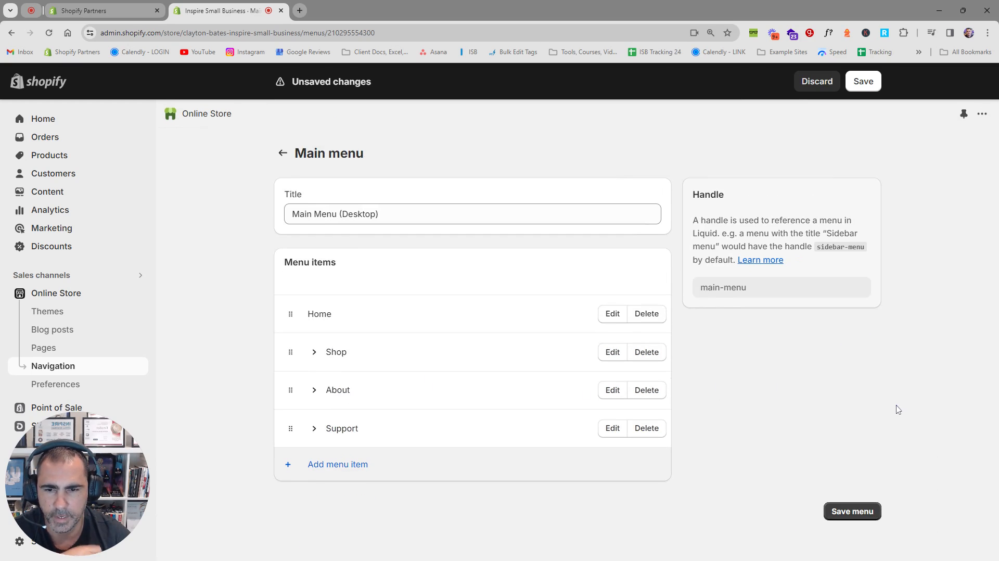
left_click(865, 85)
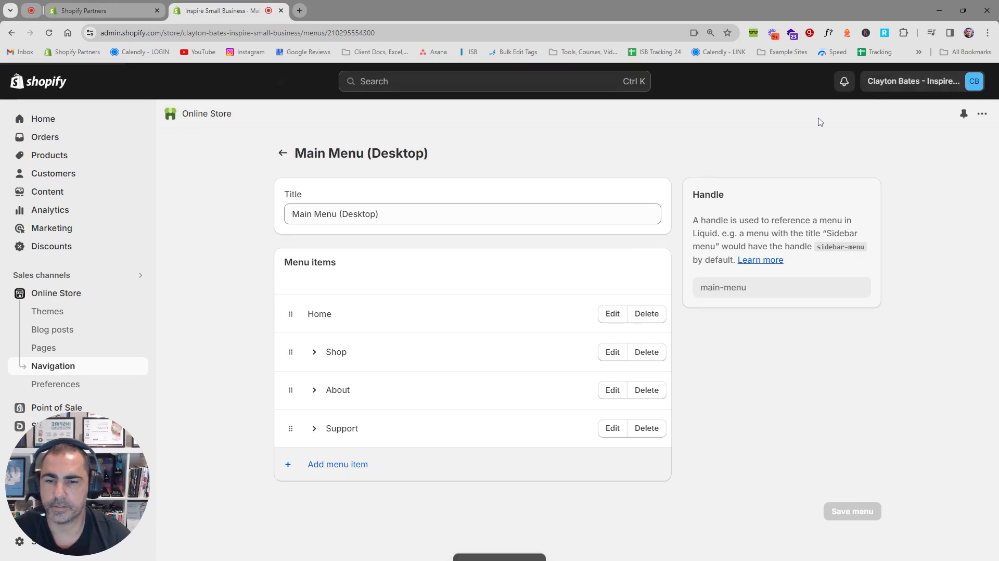
- Open the Header section settings in the current theme's customizer and reload the editor to check the updated menu
left_click(65, 312)
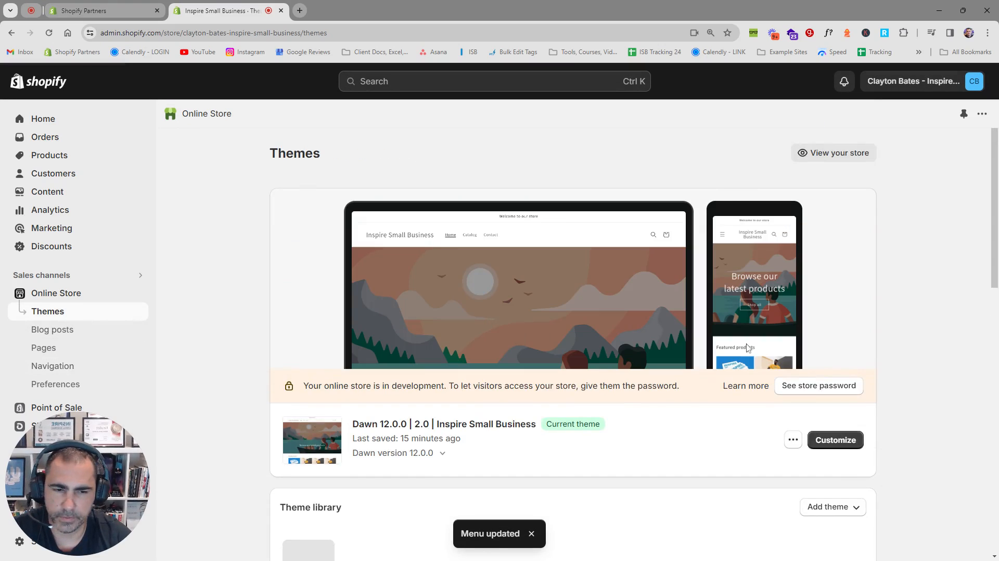
left_click(836, 440)
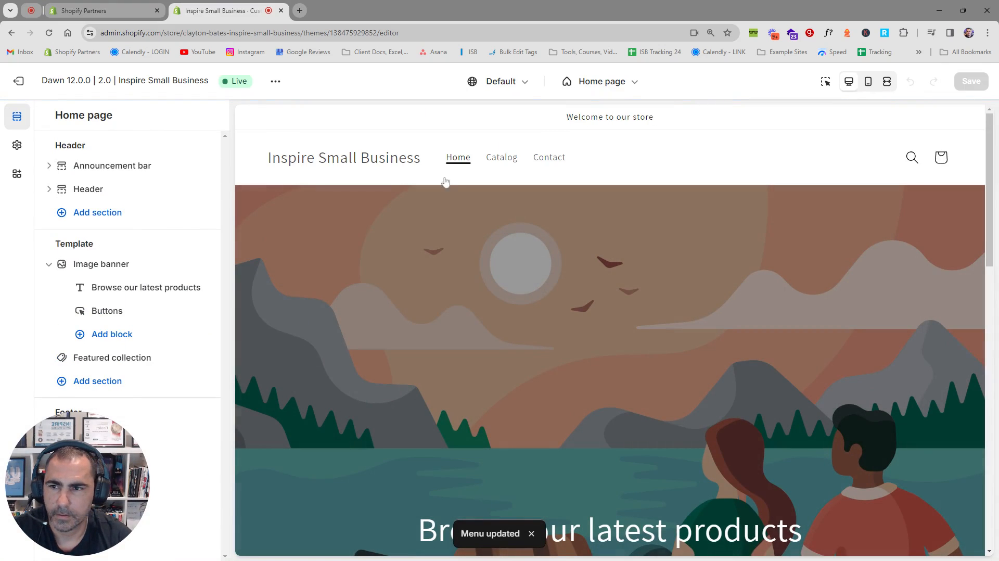
left_click(103, 191)
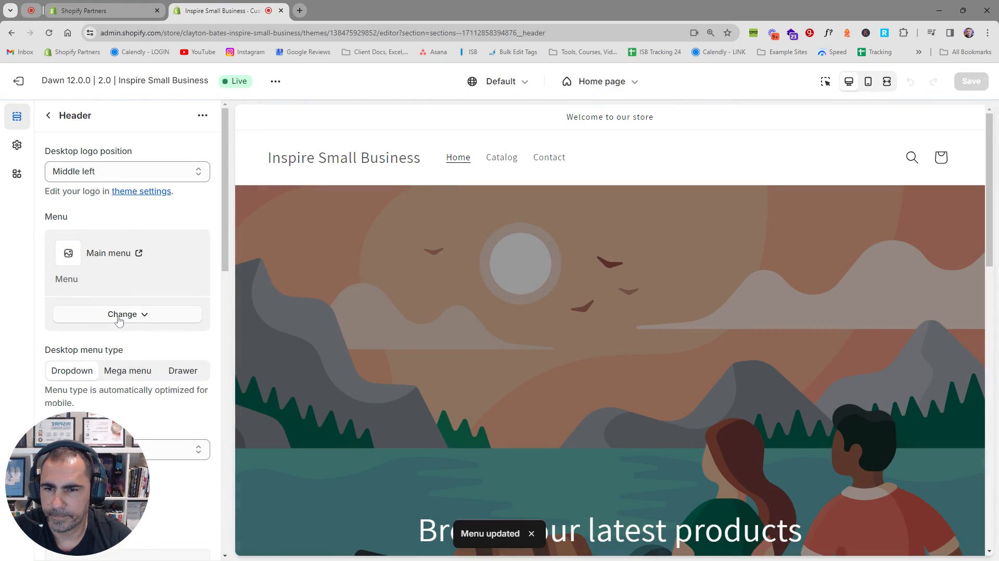
left_click(49, 33)
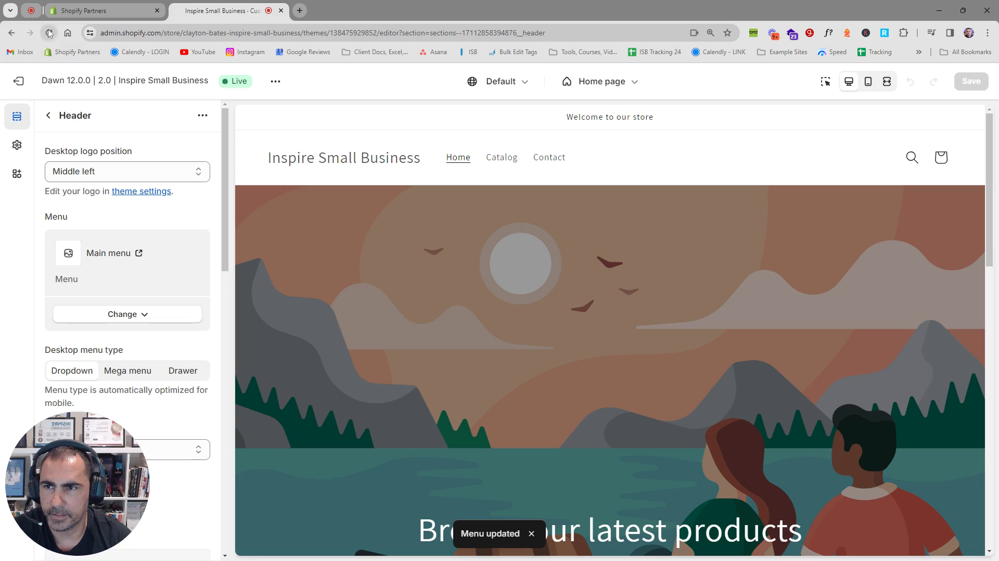
left_click(49, 33)
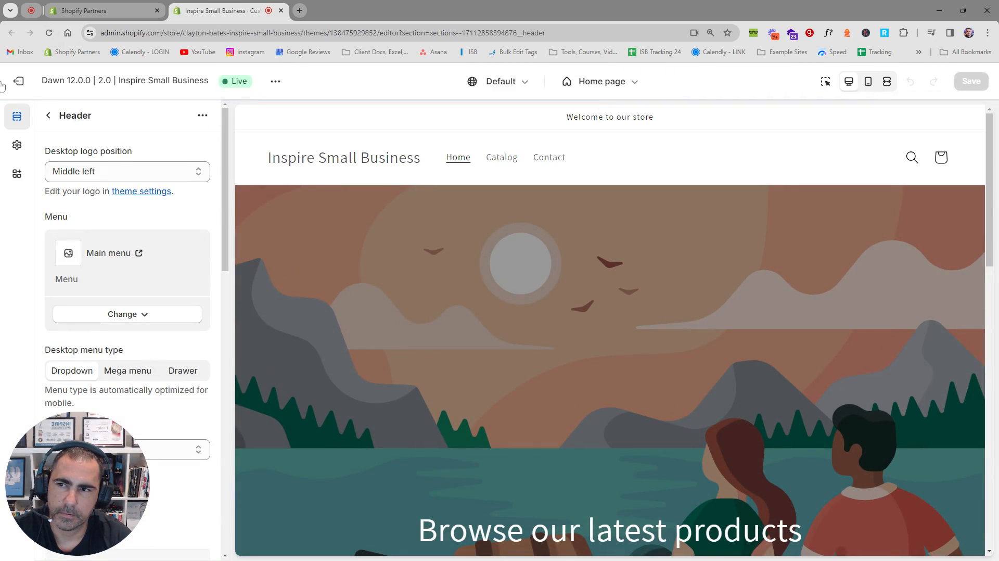
- Exit the theme editor and reopen the customizer for the current Dawn theme to refresh the header menu
left_click(23, 81)
left_click(83, 368)
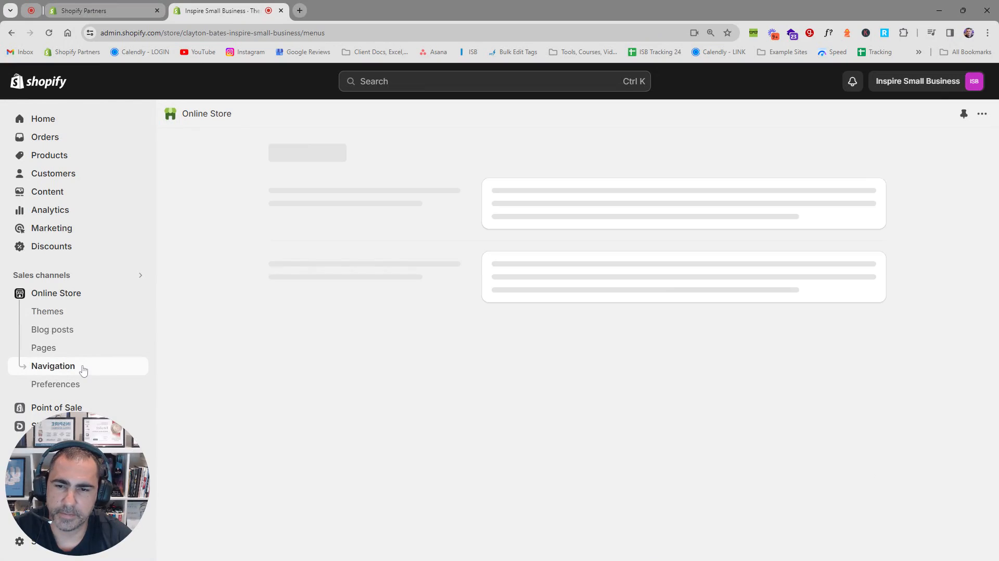
left_click(78, 311)
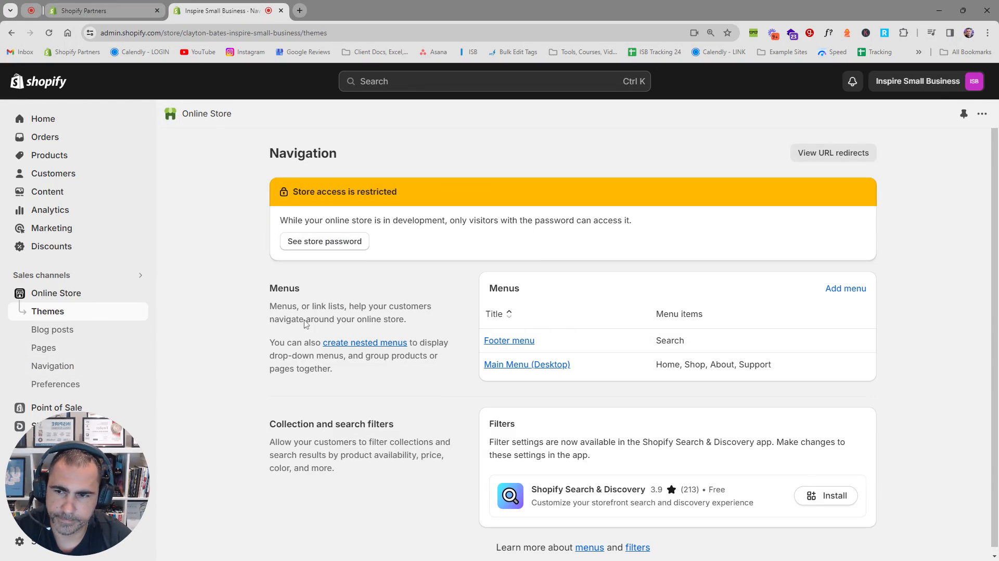
left_click(835, 442)
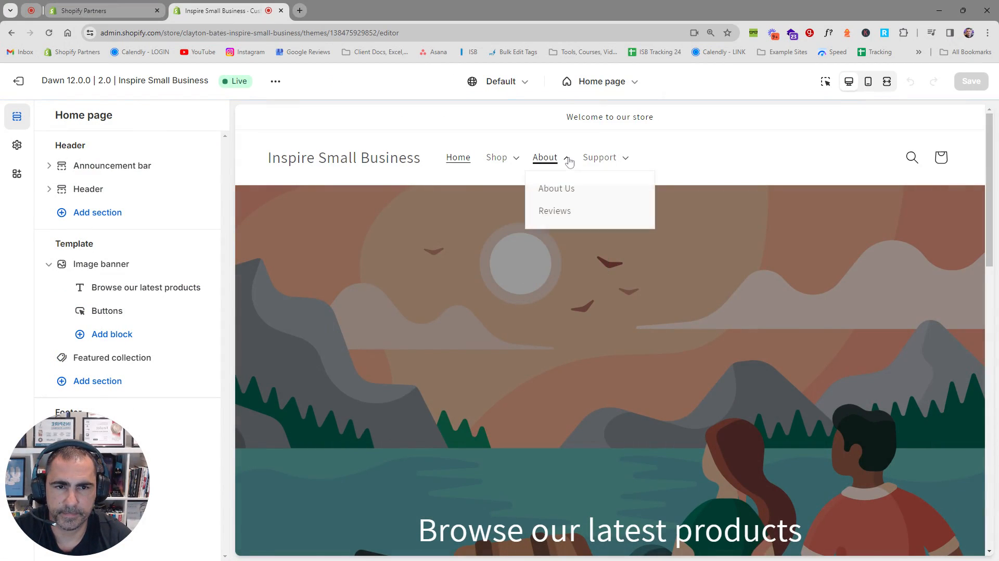
- Check the Support and Shop drop-downs of the header menu in the store preview
left_click(629, 162)
double_click(496, 157)
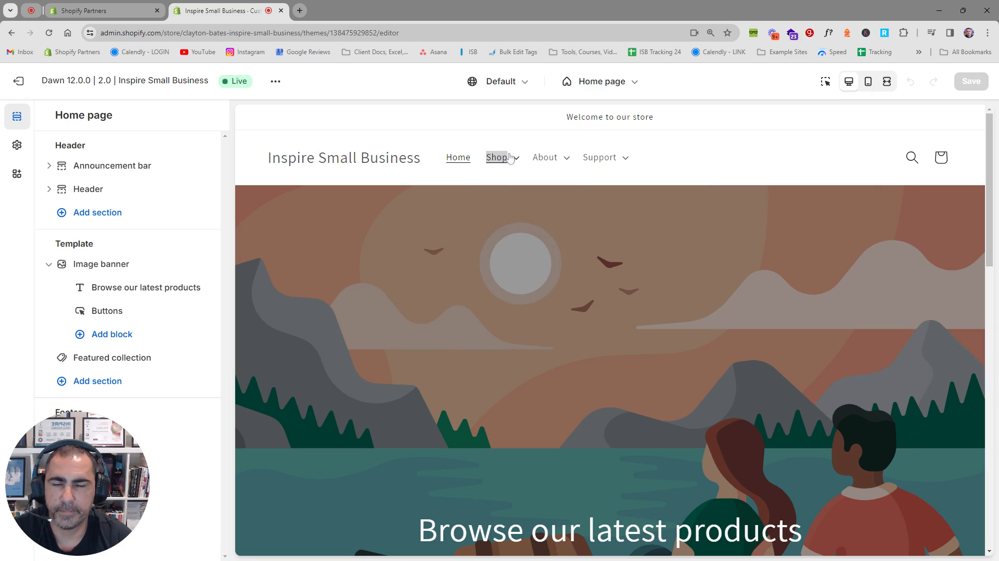
left_click(514, 157)
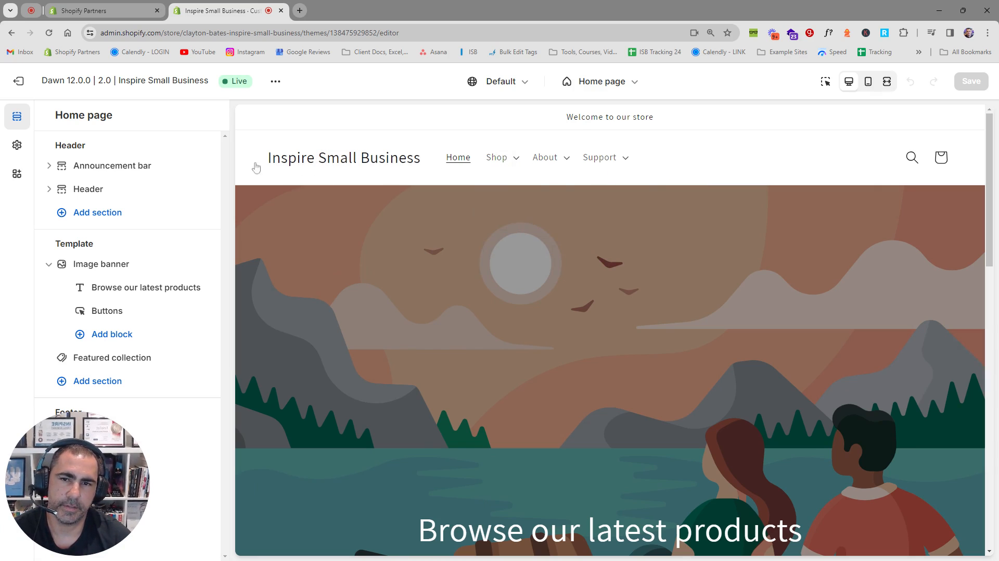
- In the Header section settings, try the Top center and Top left desktop logo positions, choose Middle center and save the theme
left_click(98, 197)
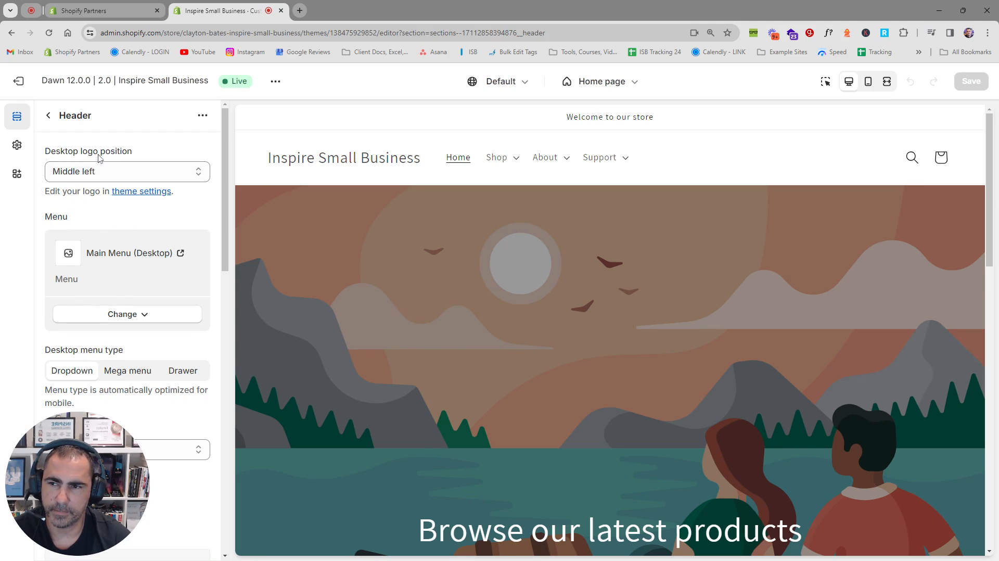
left_click(102, 177)
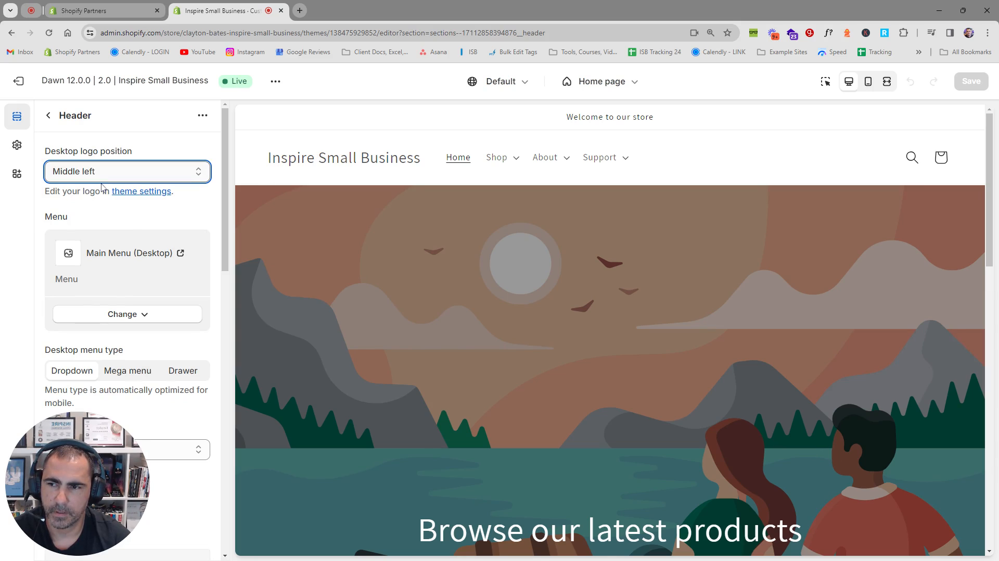
left_click(96, 204)
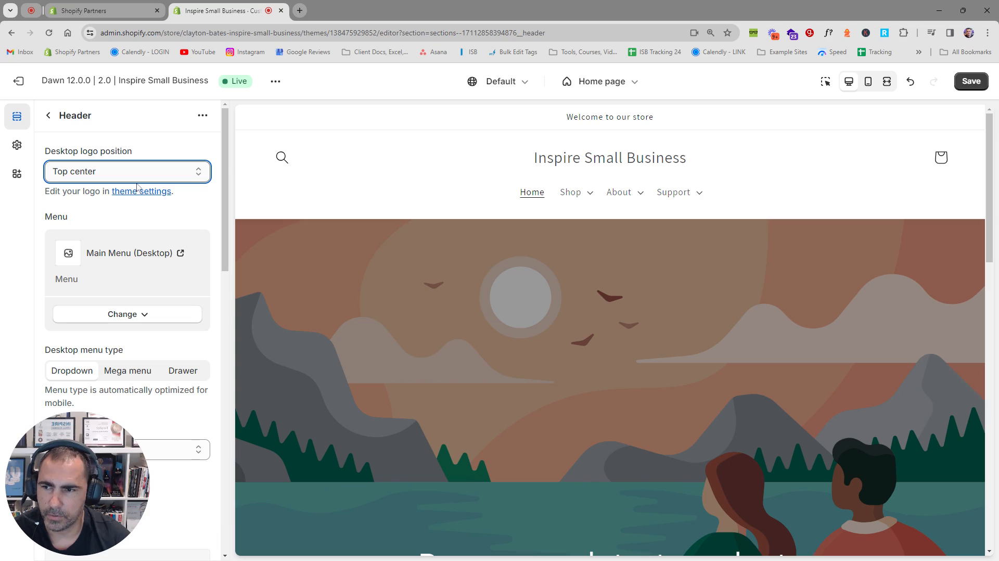
left_click(116, 199)
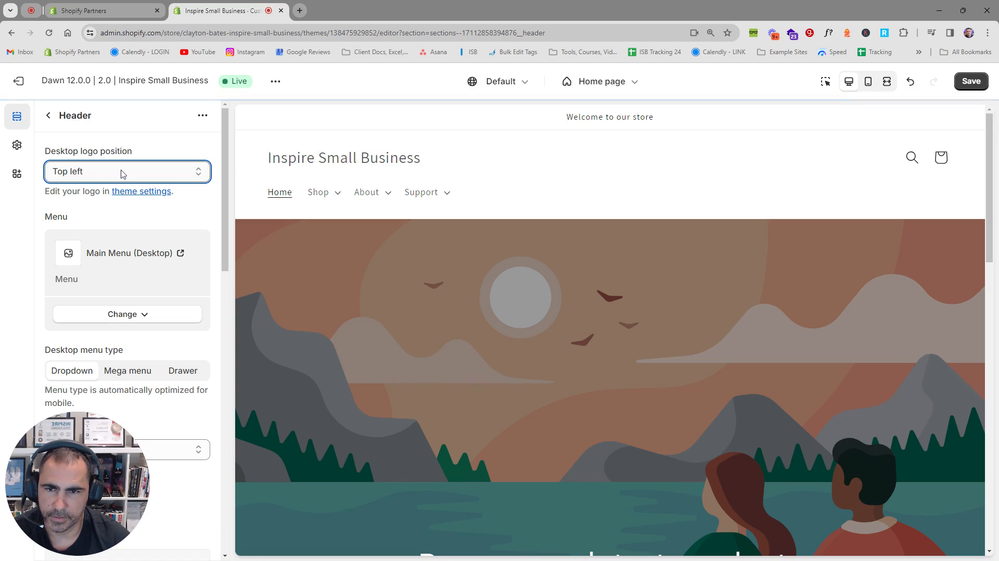
left_click(122, 172)
left_click(95, 223)
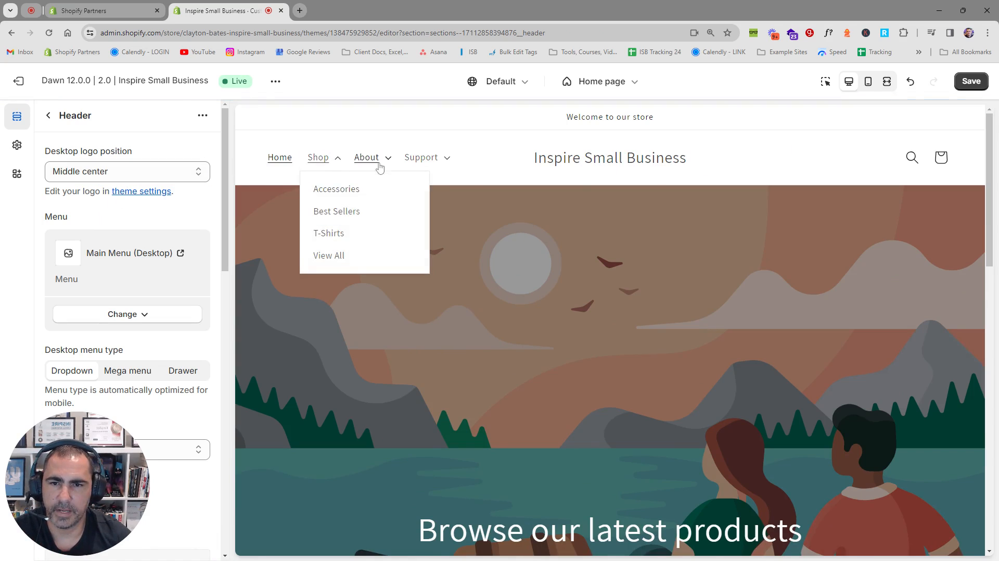
key("ctrl+s")
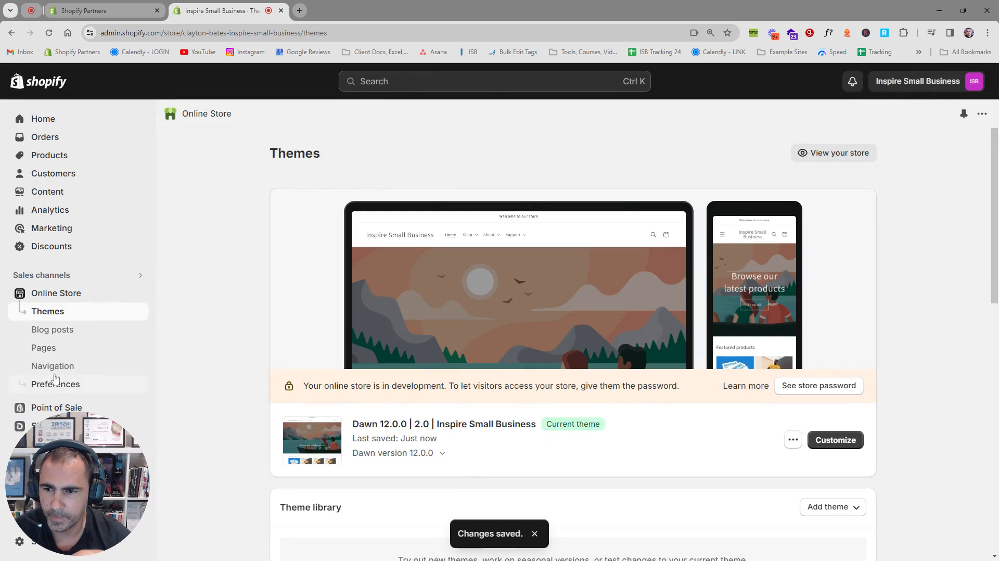
- Go to the store's Navigation page and create a new menu titled Main Menu (Mobile)
left_click(56, 367)
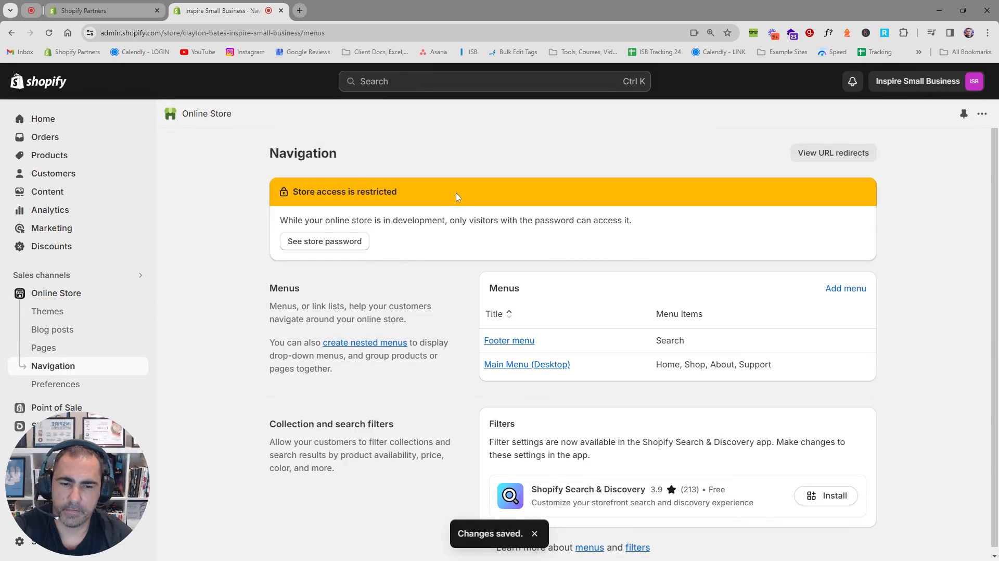
left_click(838, 290)
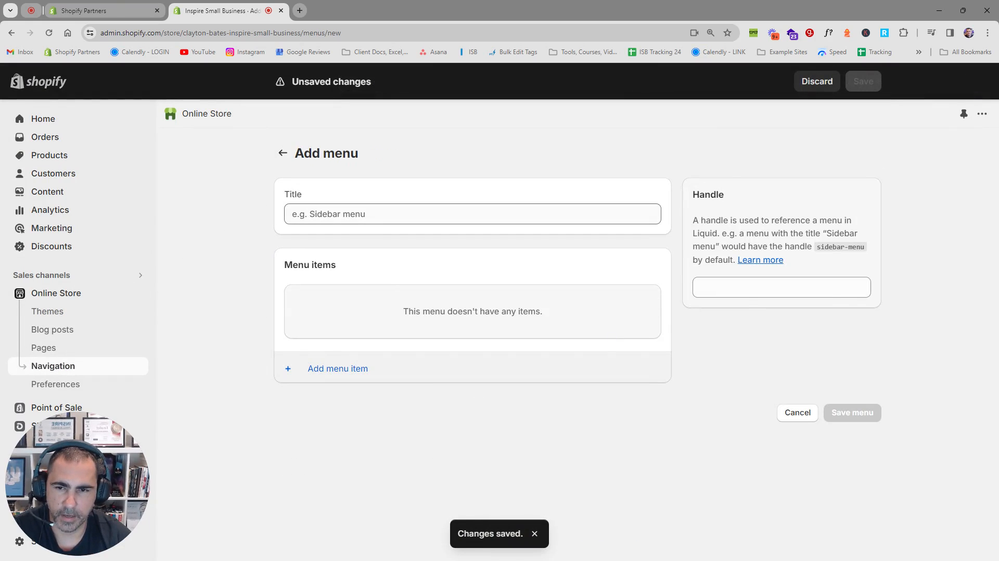
type("Main Mobile")
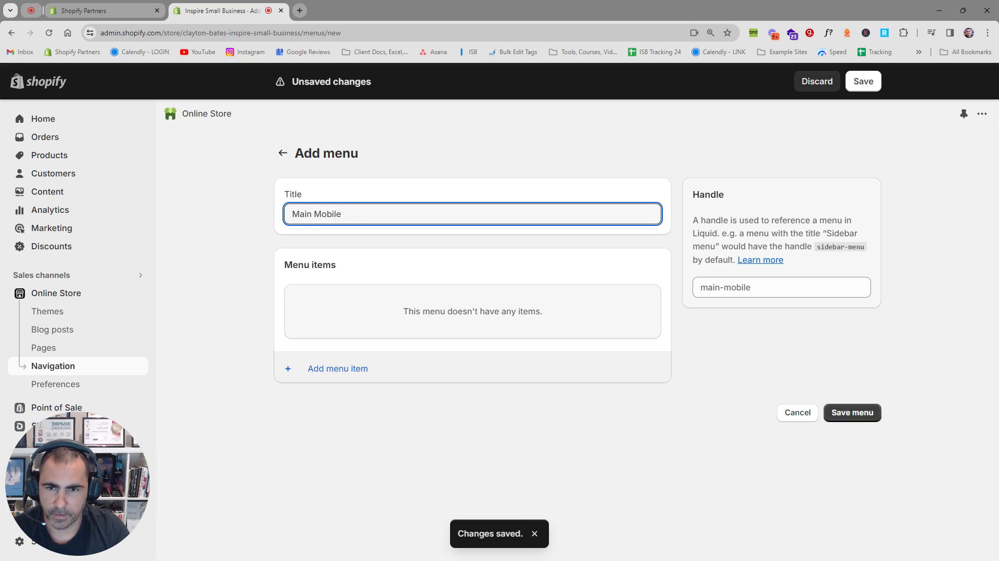
key("BackSpace")
key("BackSpace")
key("BackSpace")
key("BackSpace")
key("BackSpace")
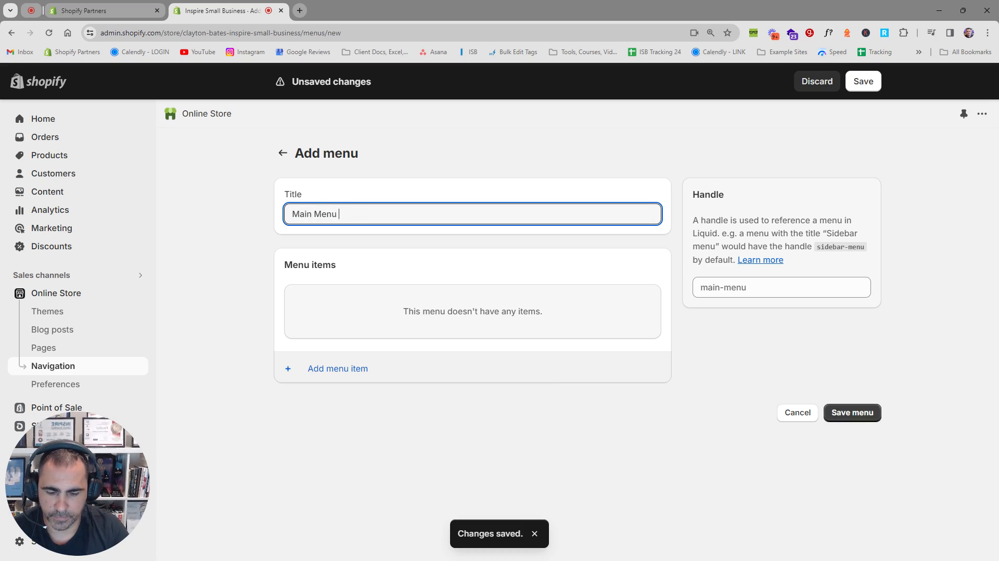
type("enu (Mobile")
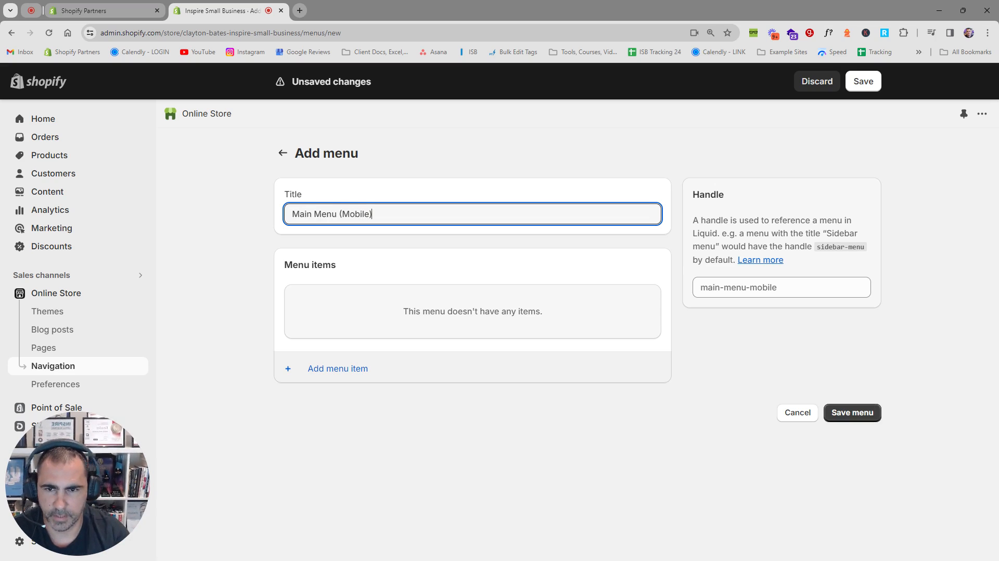
- Add a menu item named Home Page that links to the store's home page
left_click(357, 369)
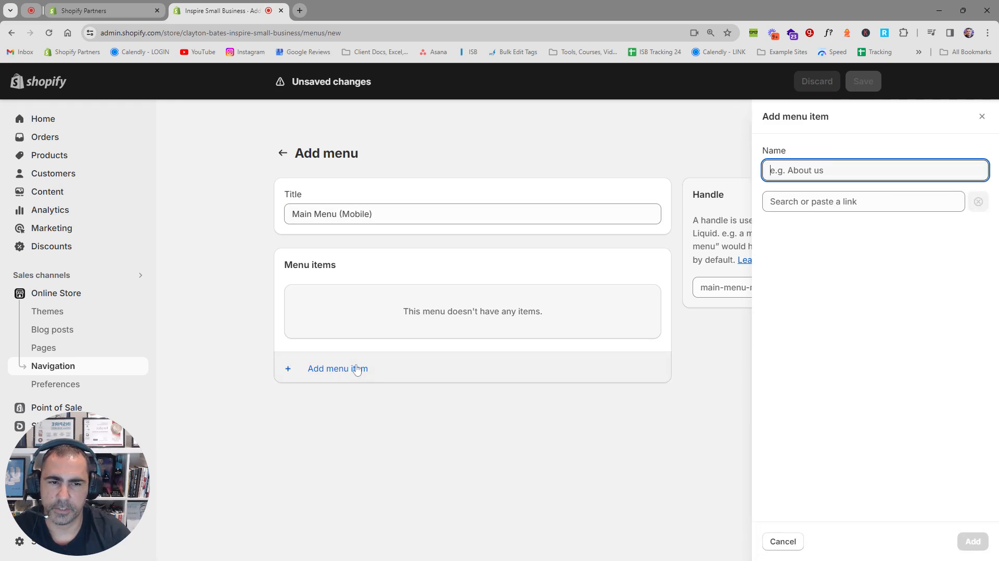
left_click(833, 201)
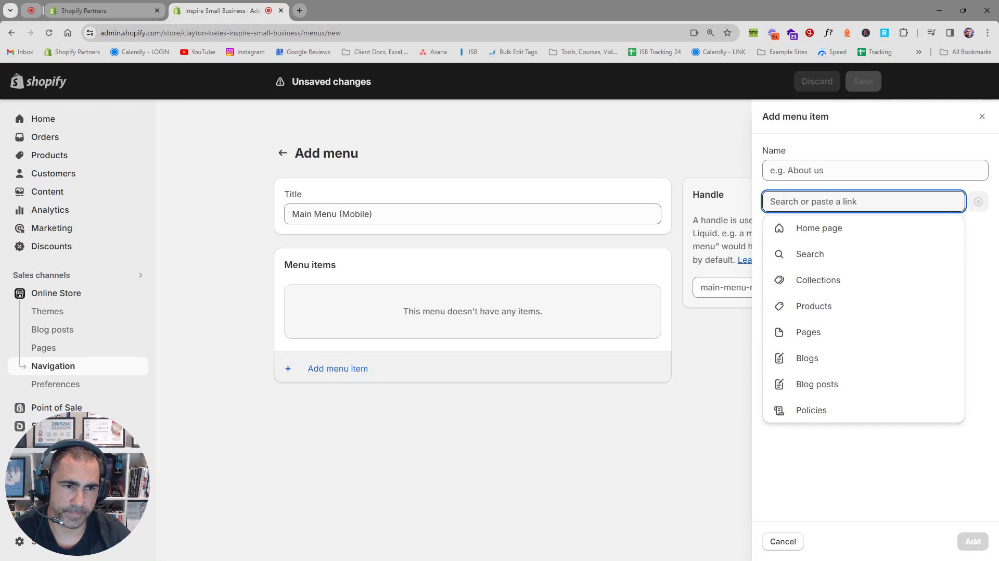
left_click(818, 229)
type("Home Page")
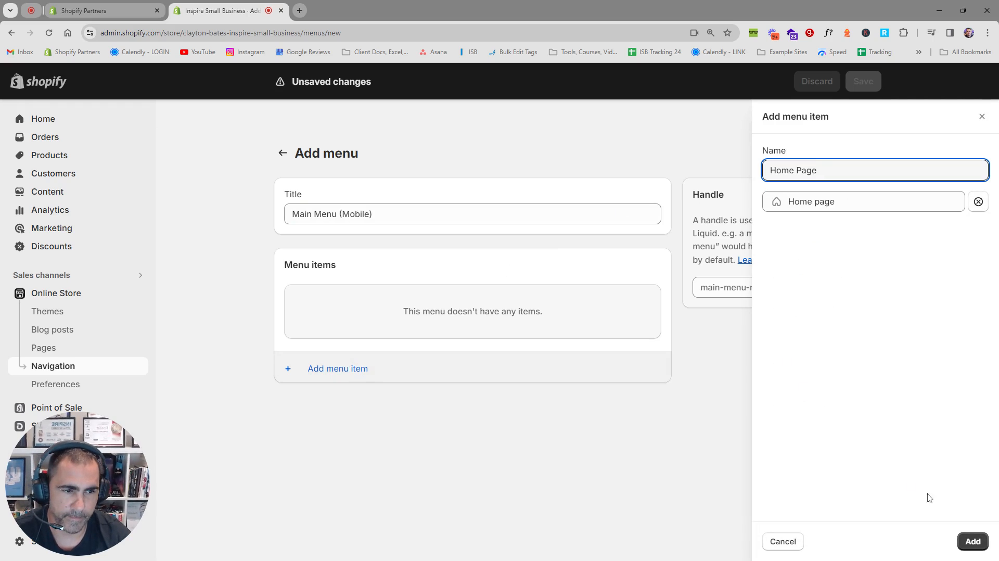
left_click(972, 541)
- Add a menu item named Shop All that links to the All Products collection
left_click(333, 350)
key("Tab")
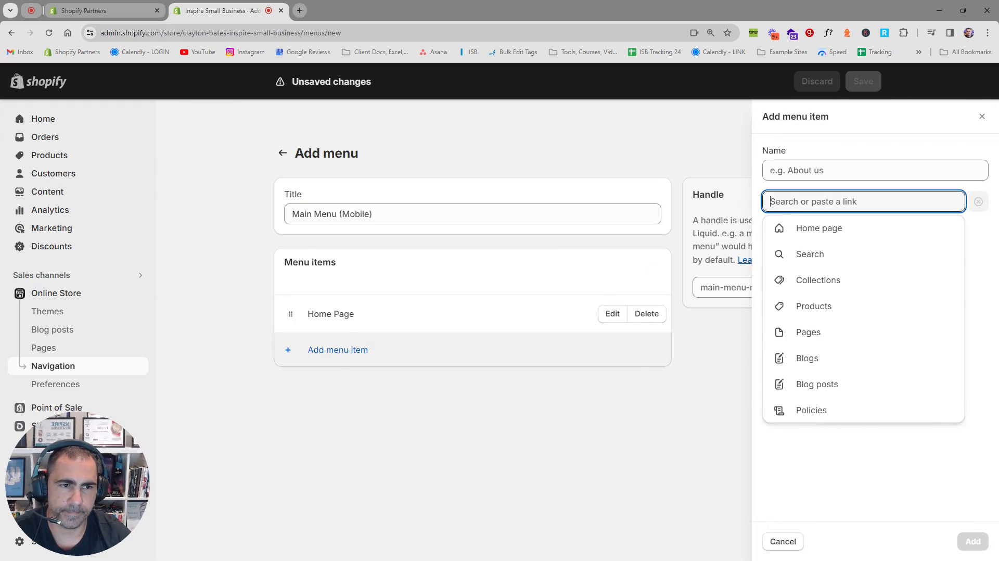
left_click(832, 281)
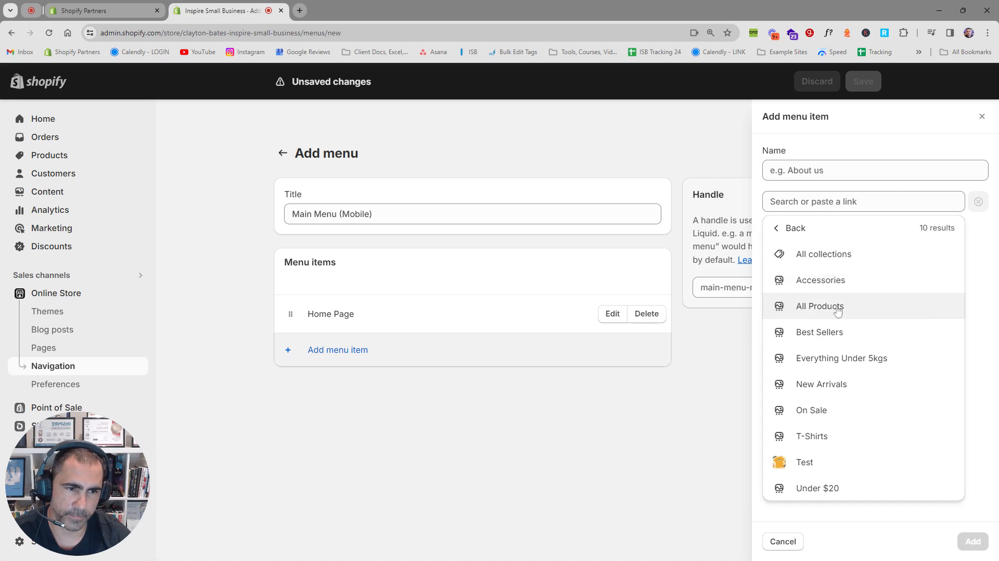
left_click(837, 308)
type("Shop All")
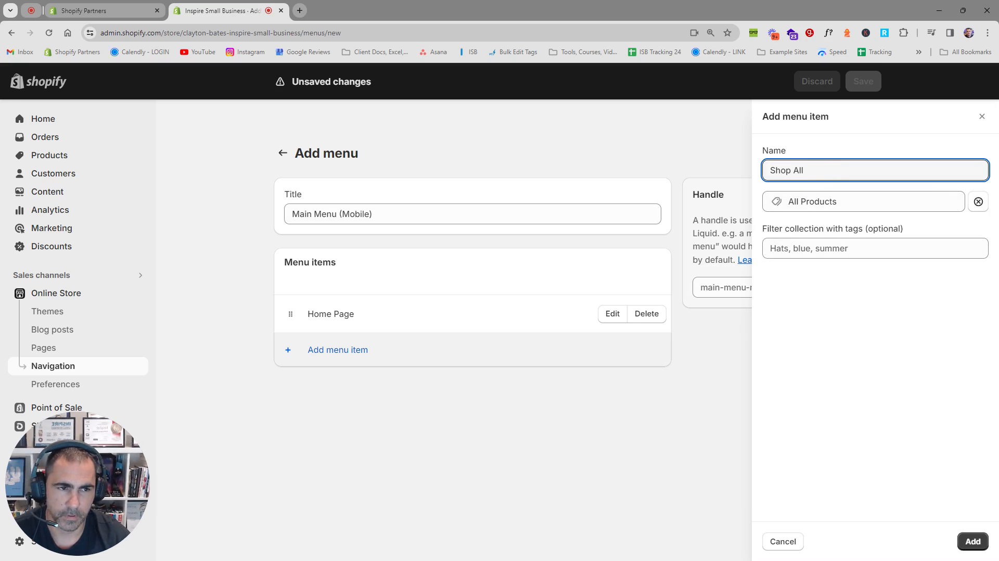
left_click(972, 542)
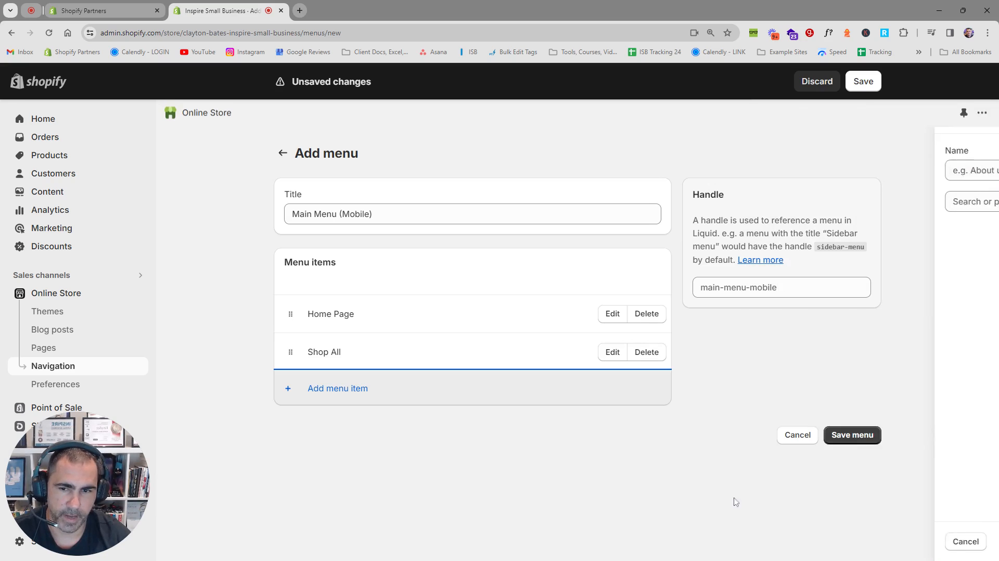
- Add a menu item named Collections with the placeholder link #
left_click(329, 389)
left_click(819, 207)
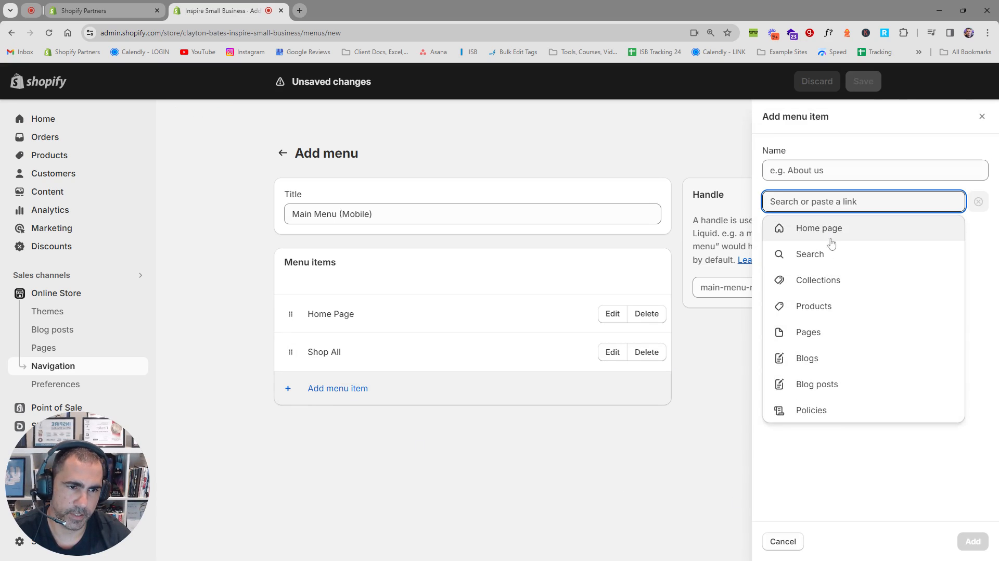
type("#")
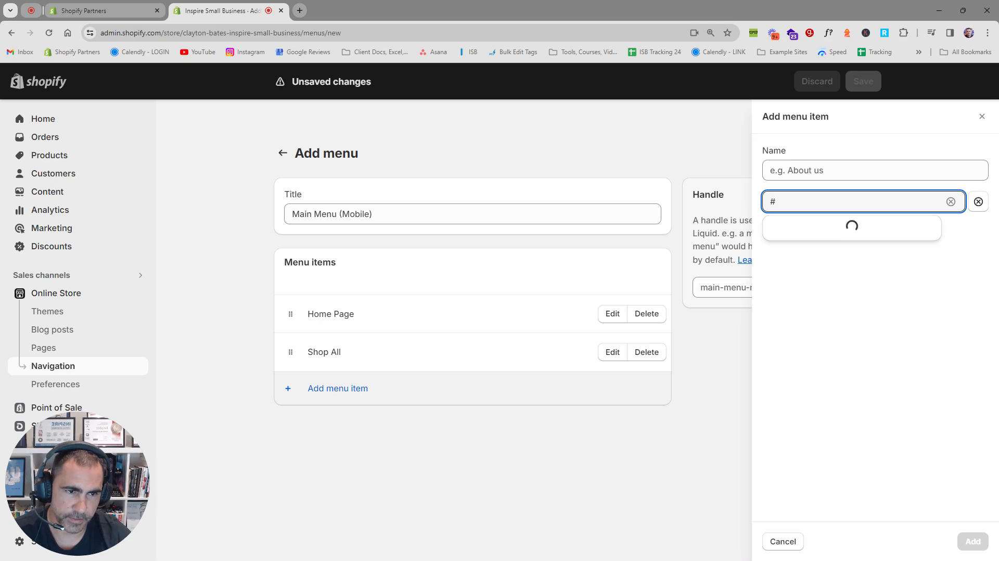
left_click(812, 228)
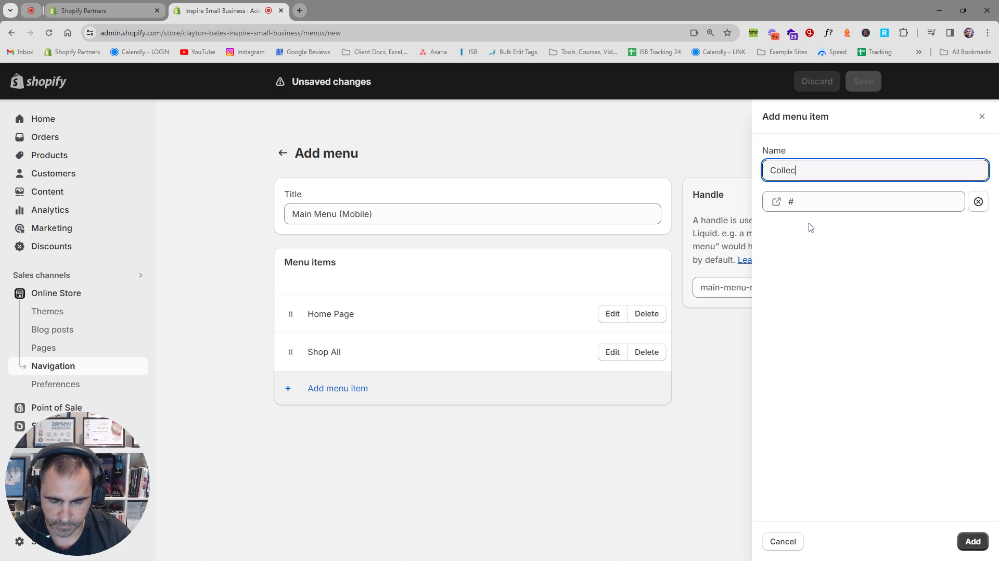
type("Collections")
left_click(973, 541)
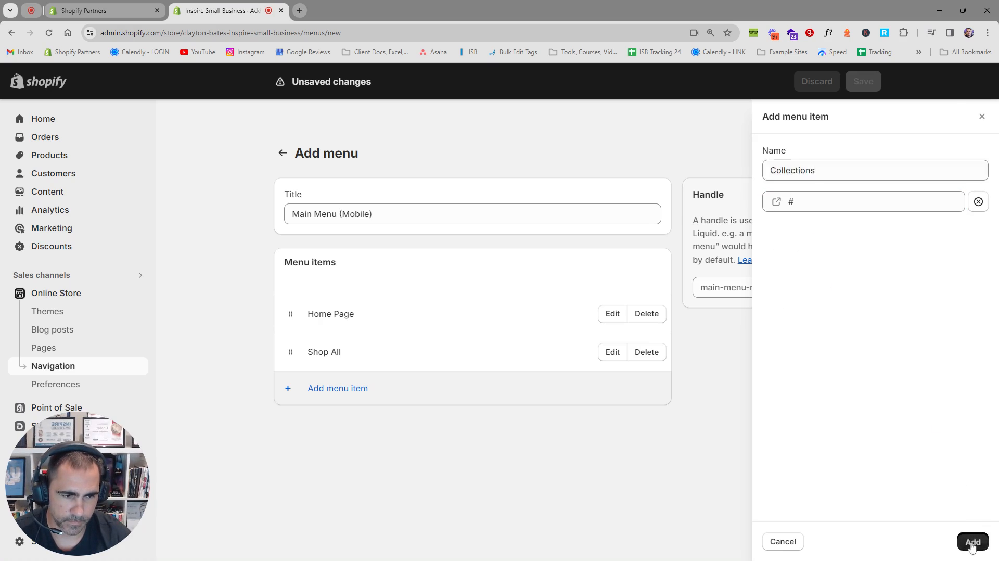
- Add a menu item for the Accessories collection and nest it under Collections
left_click(339, 426)
key("Tab")
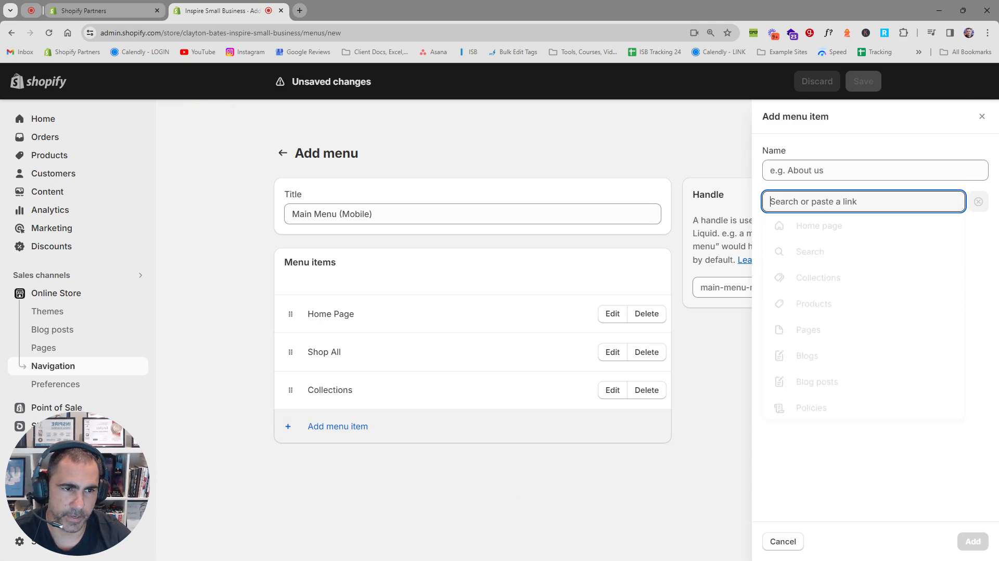
left_click(827, 282)
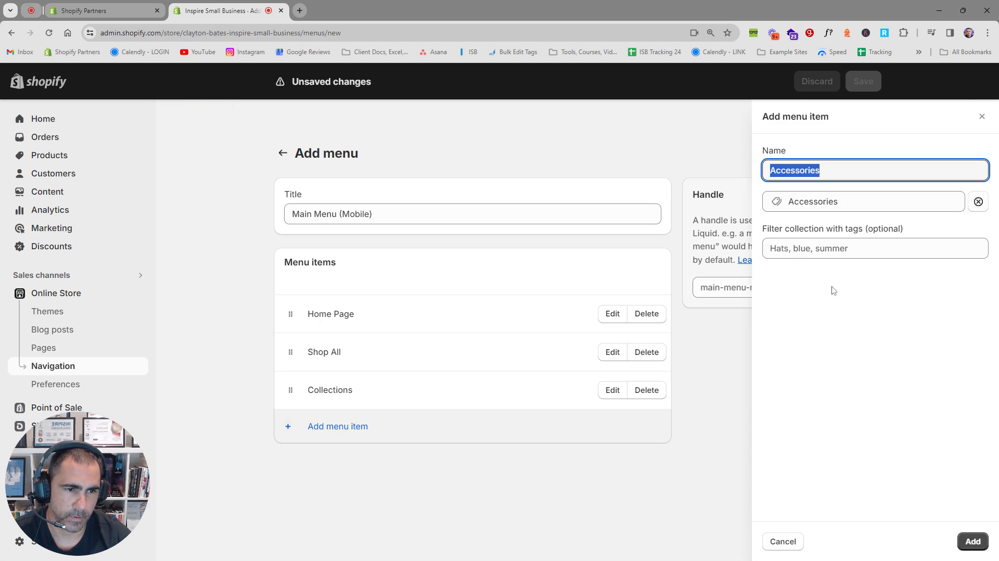
left_click(973, 541)
left_click_drag(291, 429, 315, 407)
- Add a submenu item under Collections linked to the Best Sellers collection
left_click(364, 466)
left_click(823, 207)
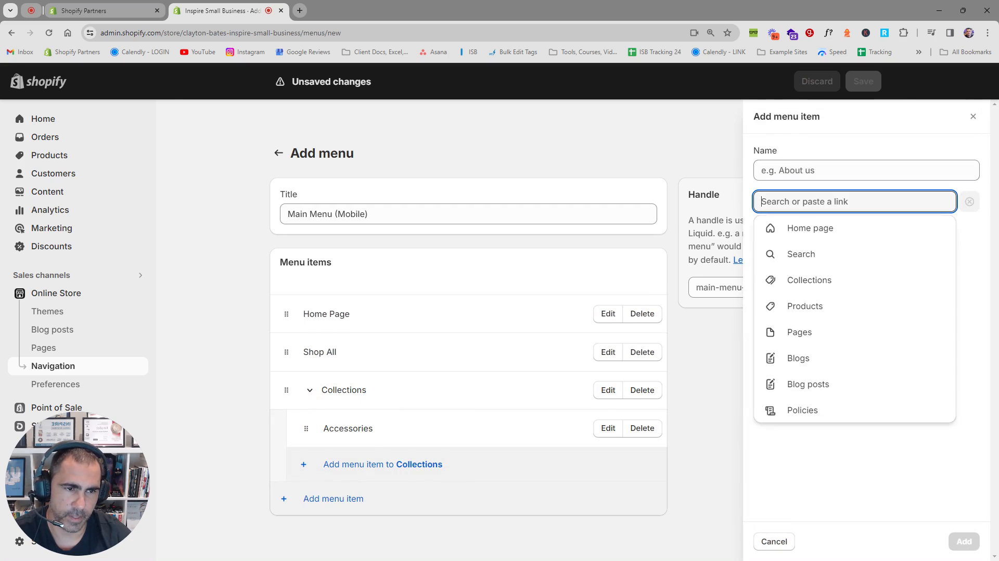
left_click(836, 288)
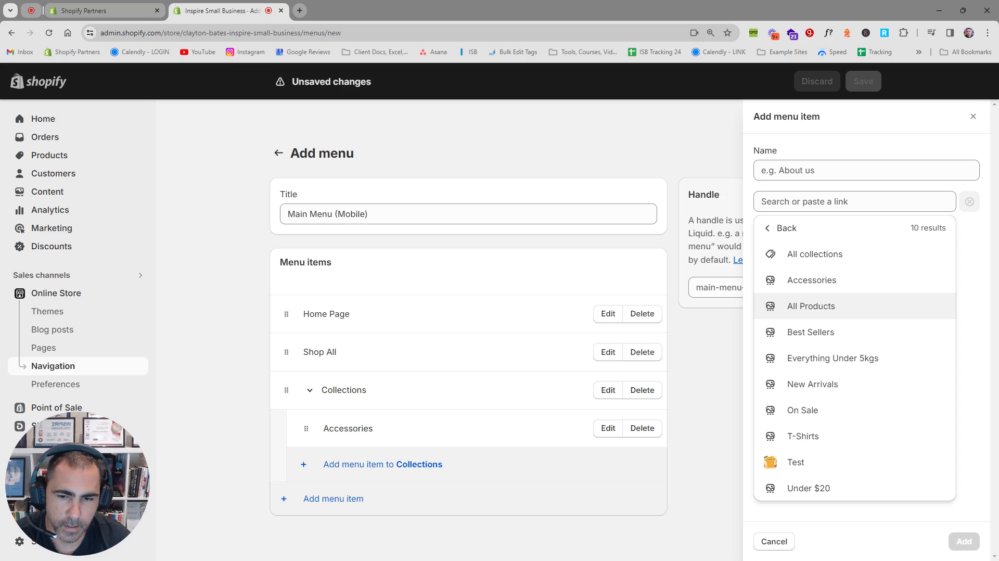
left_click(831, 339)
left_click(971, 550)
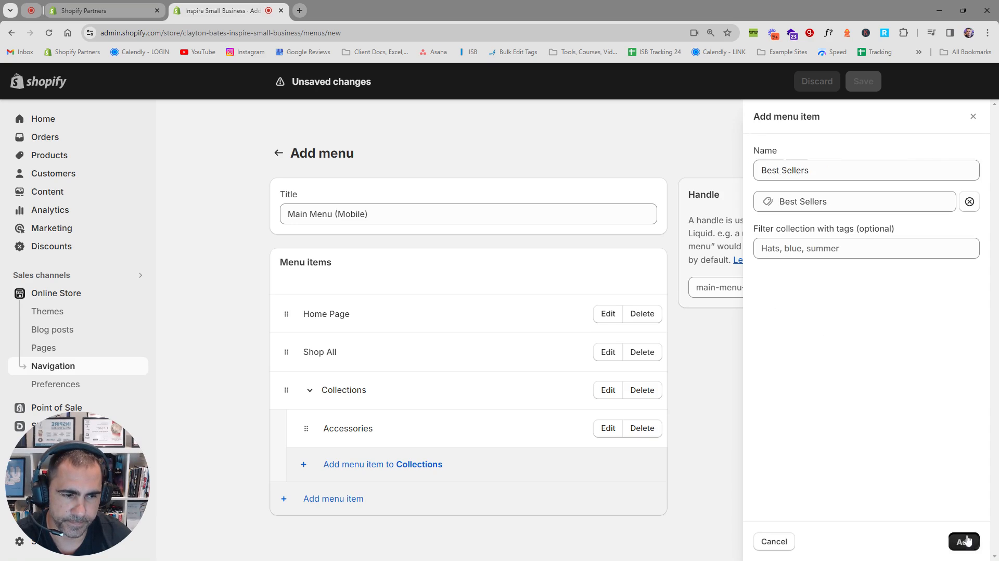
- Add a submenu item under Collections linked to the T-Shirts collection, then collapse the Collections group
left_click(333, 500)
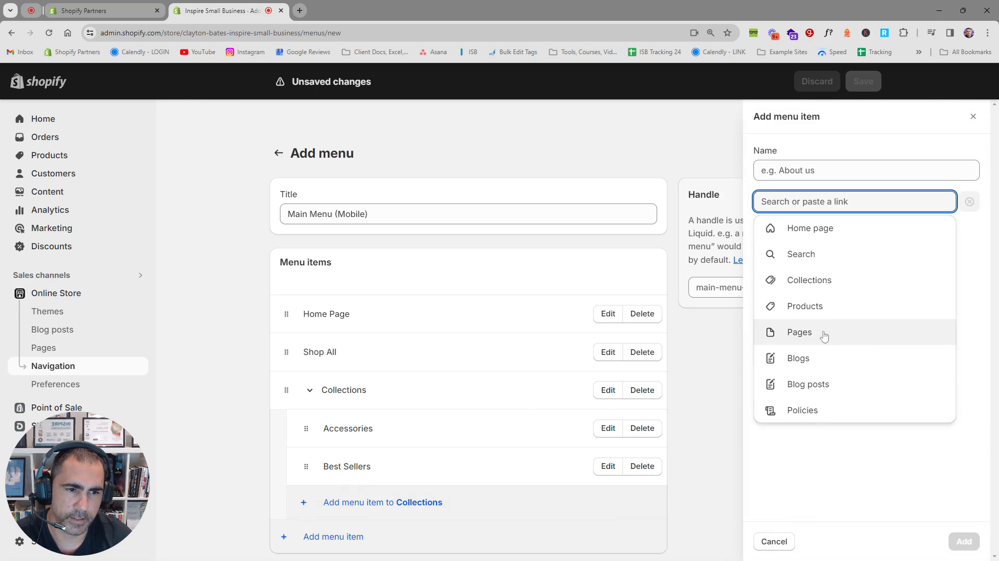
left_click(828, 281)
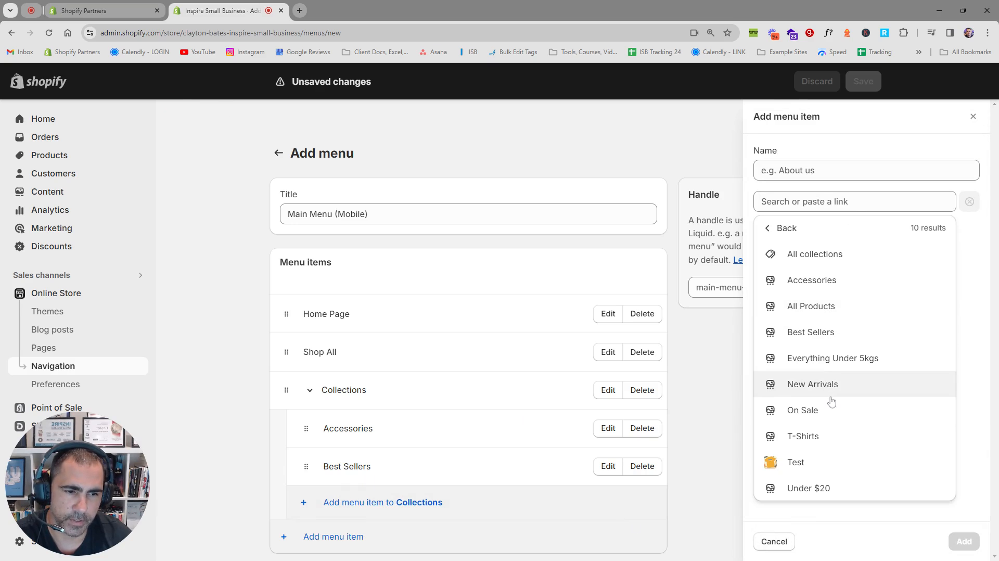
left_click(817, 438)
left_click(965, 541)
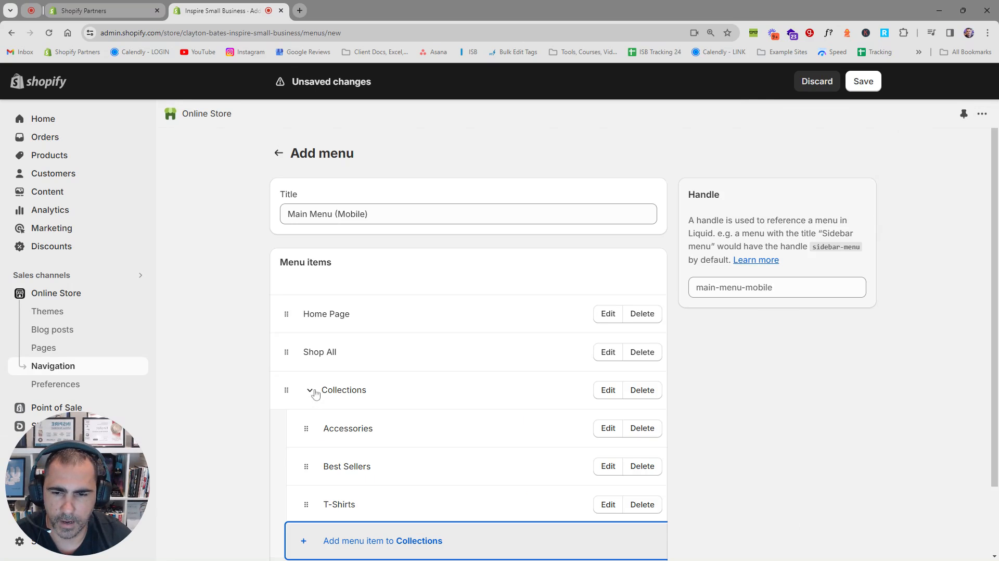
left_click(310, 391)
- Add a top-level menu item named Information with the placeholder link #
left_click(346, 425)
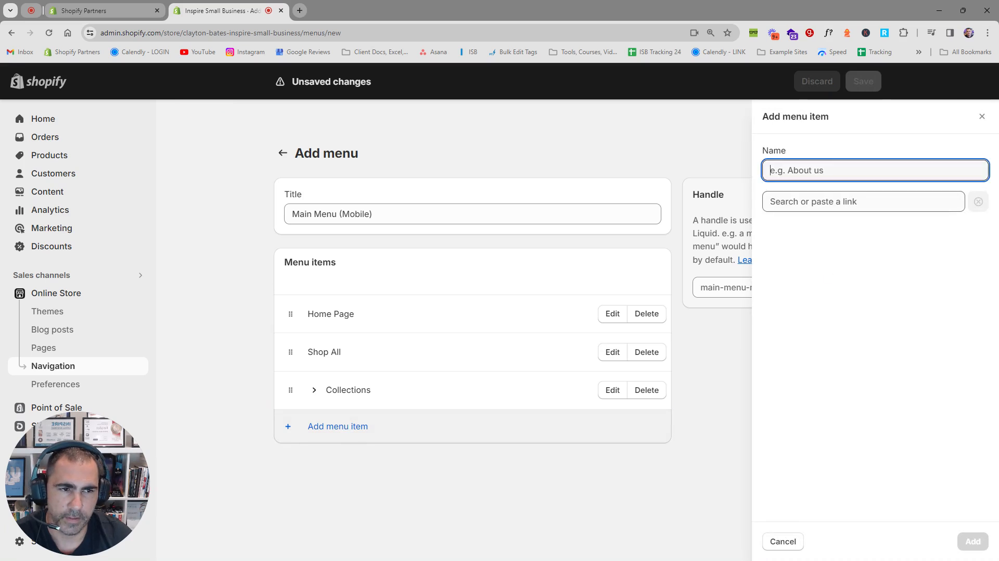
key("Tab")
type("#")
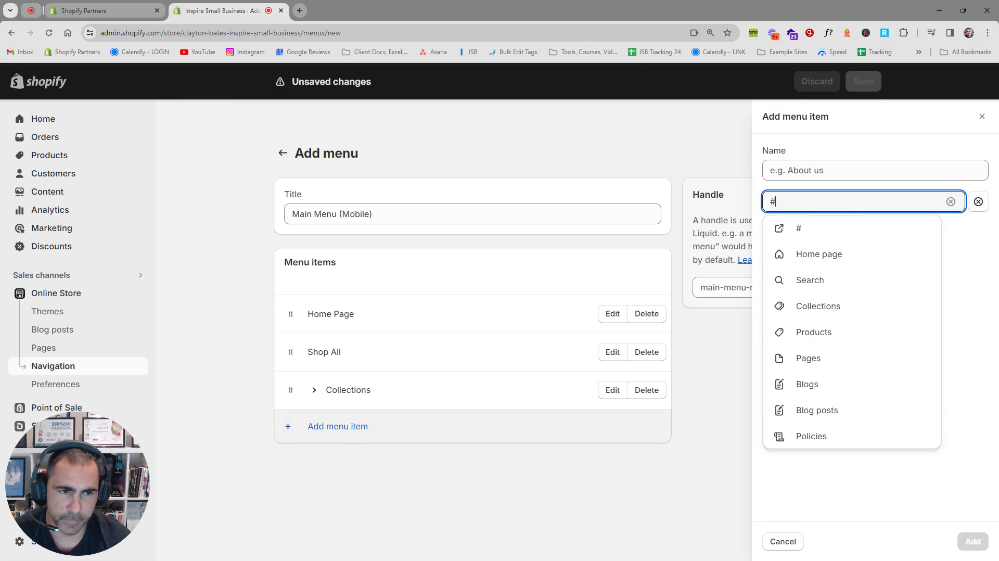
left_click(817, 226)
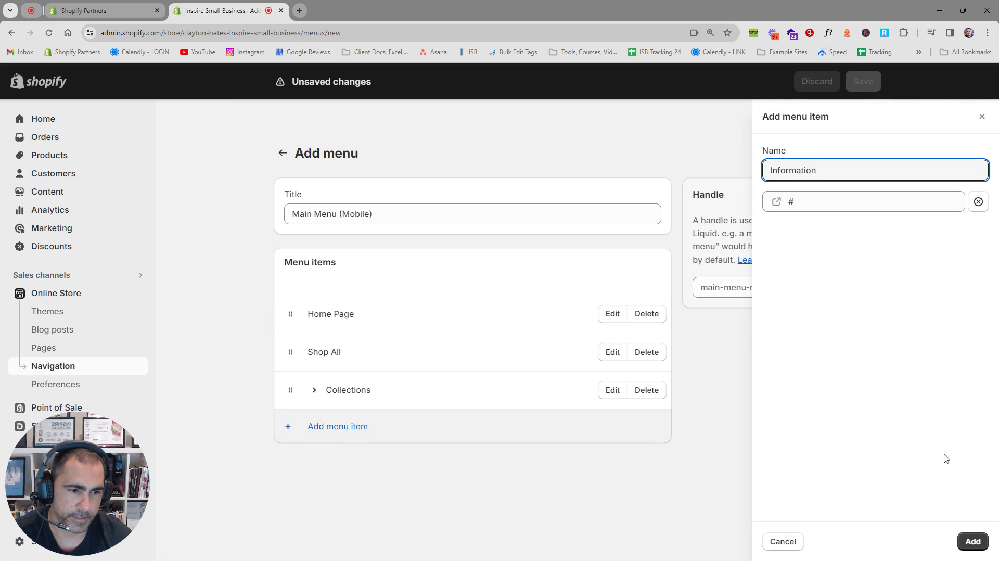
left_click(973, 541)
- Add a menu item linked to the About Us page and nest it under Information
left_click(333, 464)
left_click(799, 211)
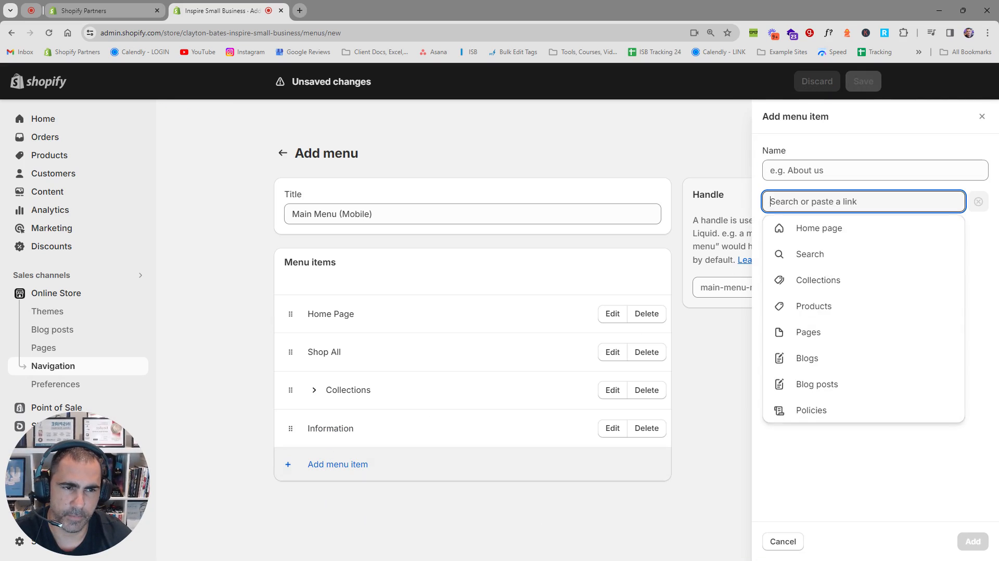
left_click(810, 333)
left_click(804, 254)
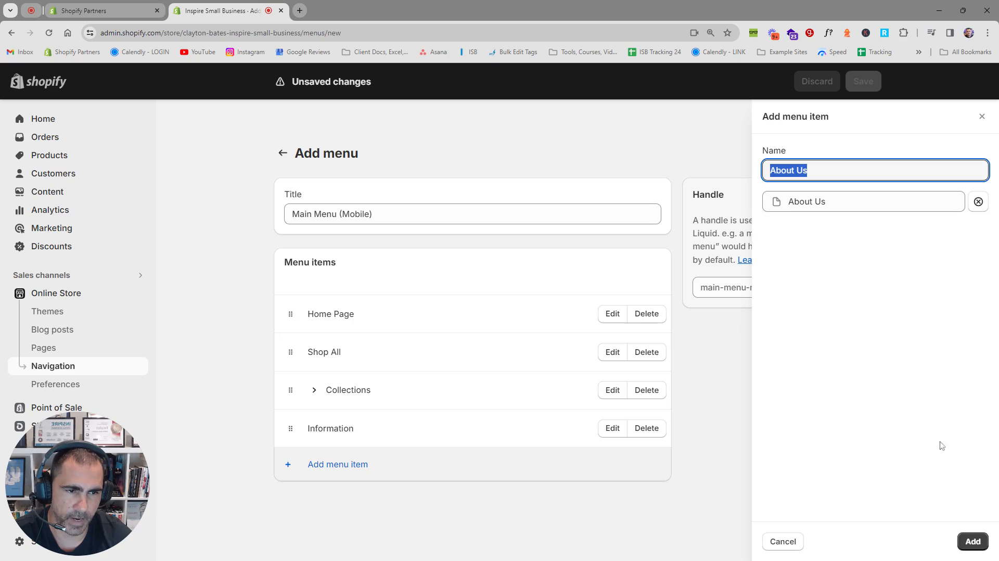
left_click(973, 542)
left_click_drag(290, 467, 306, 467)
- Add a submenu item named Contact Us under Information, linked to the Contact page
left_click(384, 502)
left_click(811, 202)
left_click(820, 336)
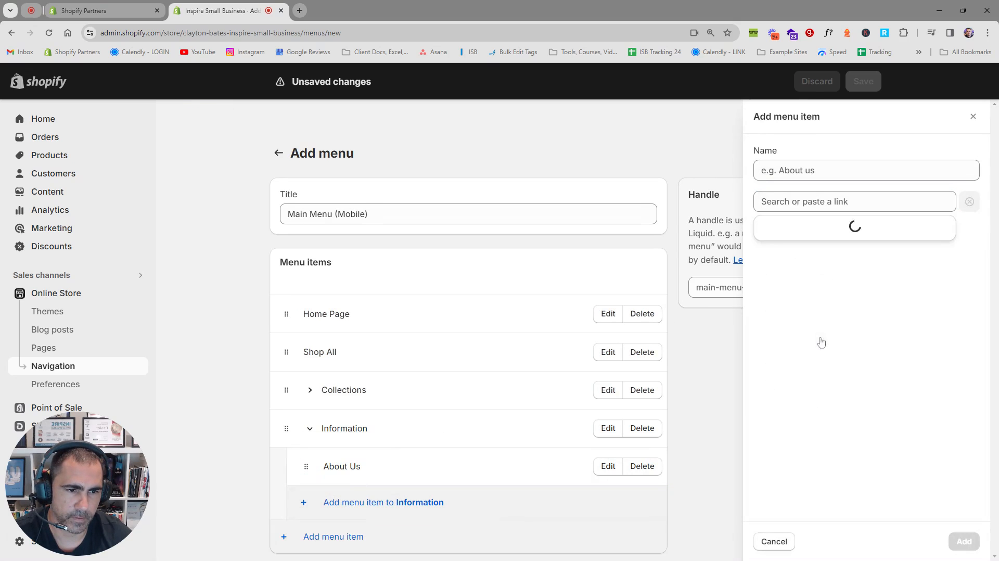
left_click(811, 280)
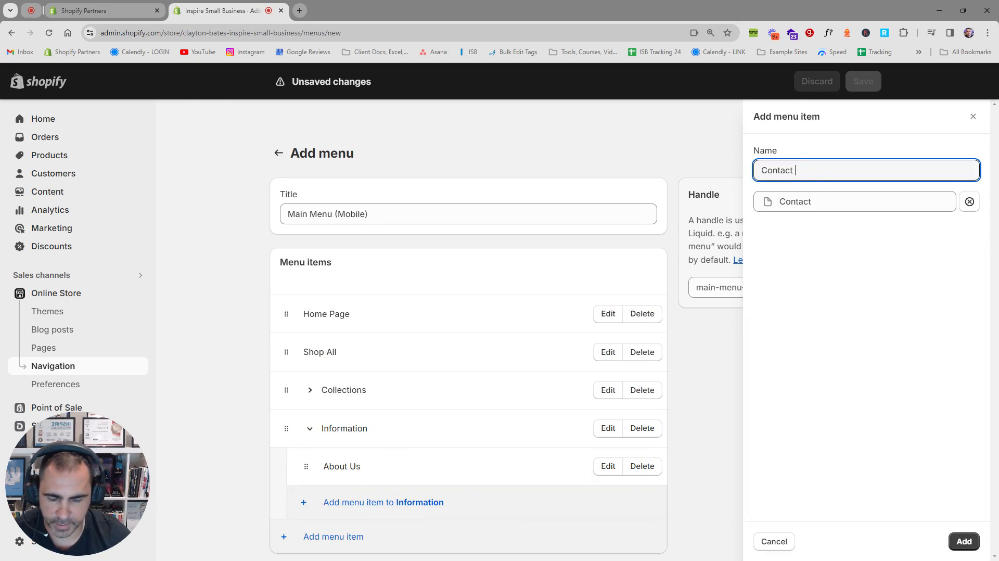
left_click(964, 541)
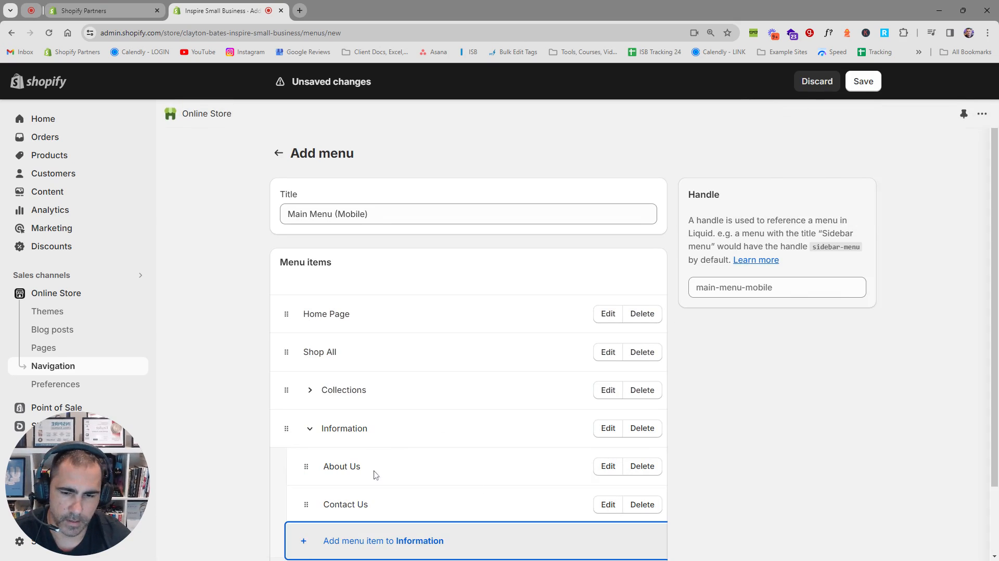
- Add a submenu item named FAQs under Information, linked to the Frequently Asked Questions page
scroll(373, 472, "down", 1)
left_click(372, 489)
left_click(812, 202)
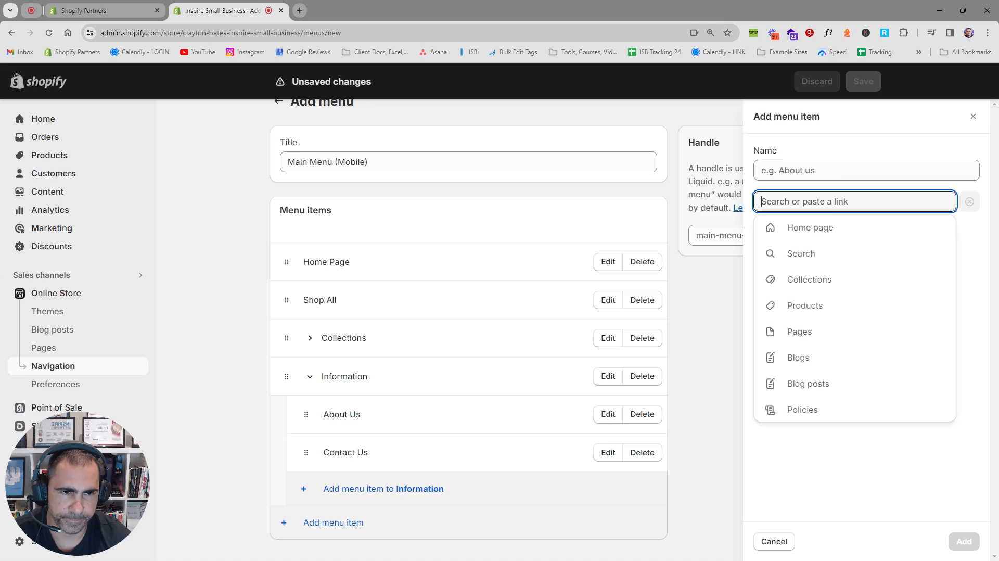
left_click(801, 334)
left_click(812, 333)
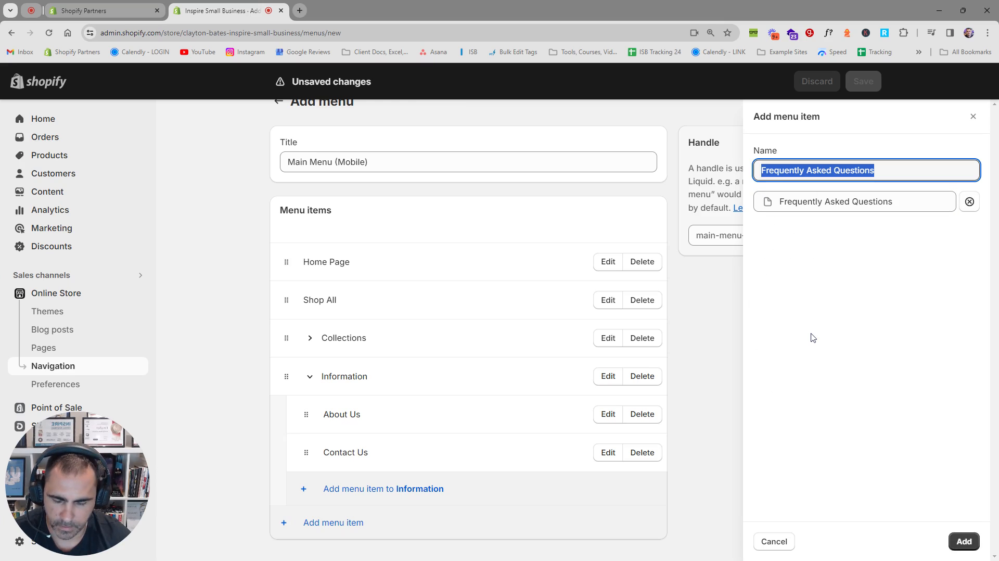
type("F")
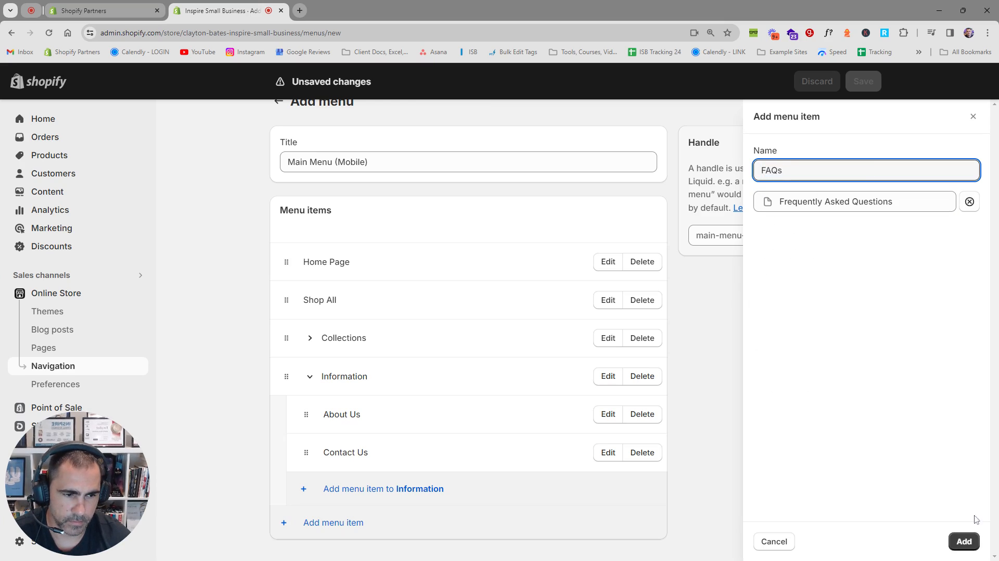
type("AQs")
left_click(964, 541)
- Add a submenu item named Reviews under Information, linked to the Customer Reviews page, and collapse the Information group
left_click(359, 527)
left_click(796, 202)
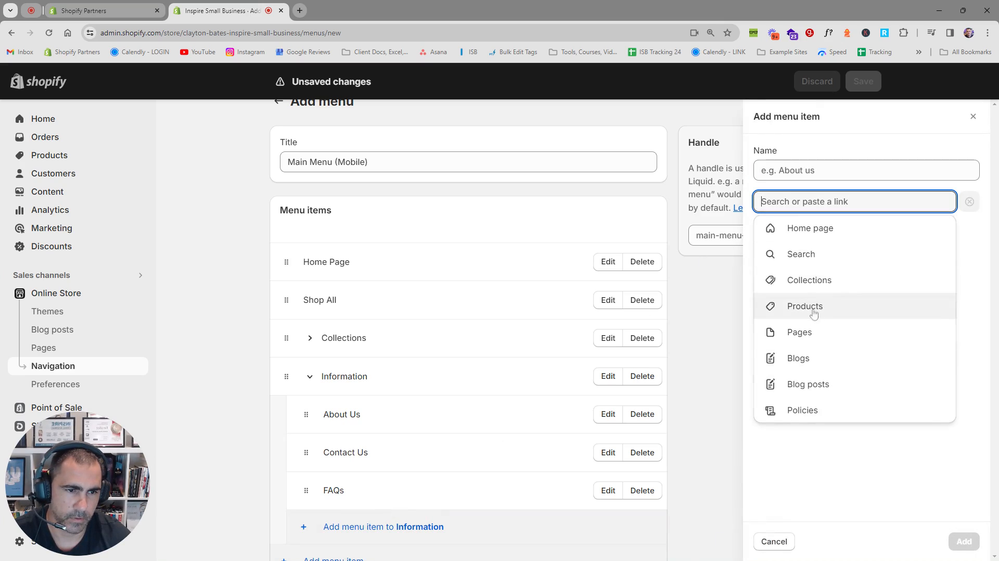
left_click(799, 333)
left_click(825, 306)
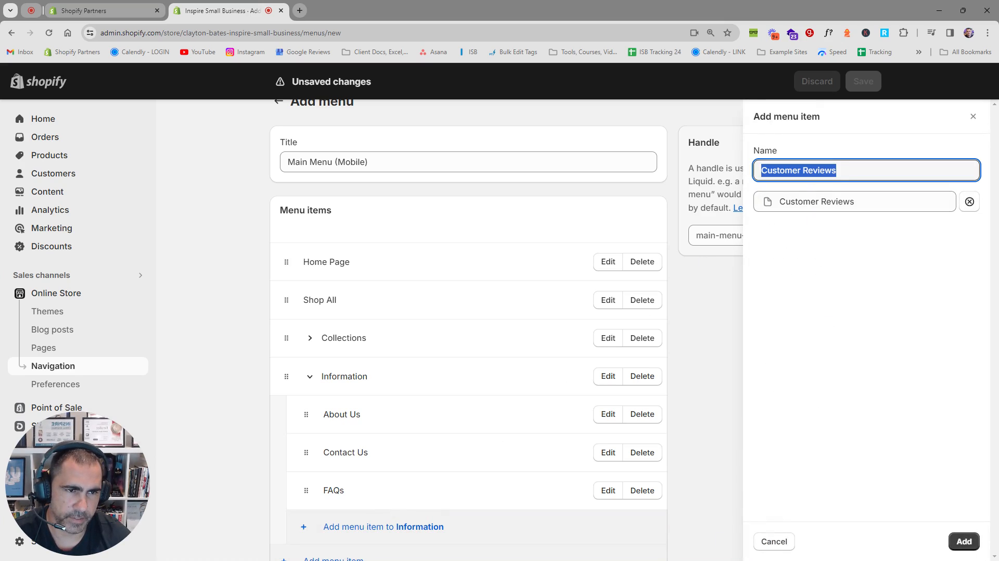
left_click(805, 171)
left_click_drag(805, 170, 693, 174)
key("BackSpace")
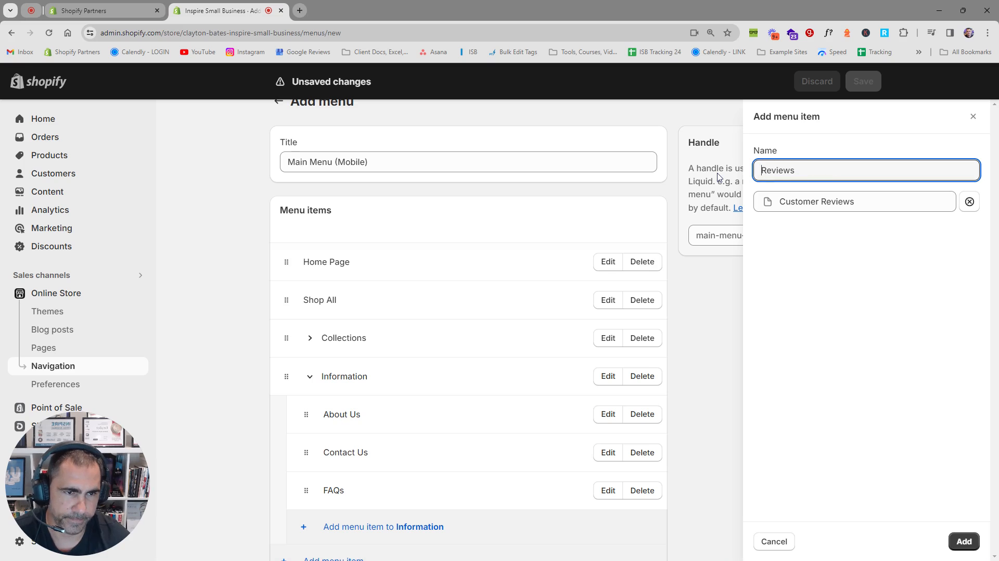
left_click(964, 541)
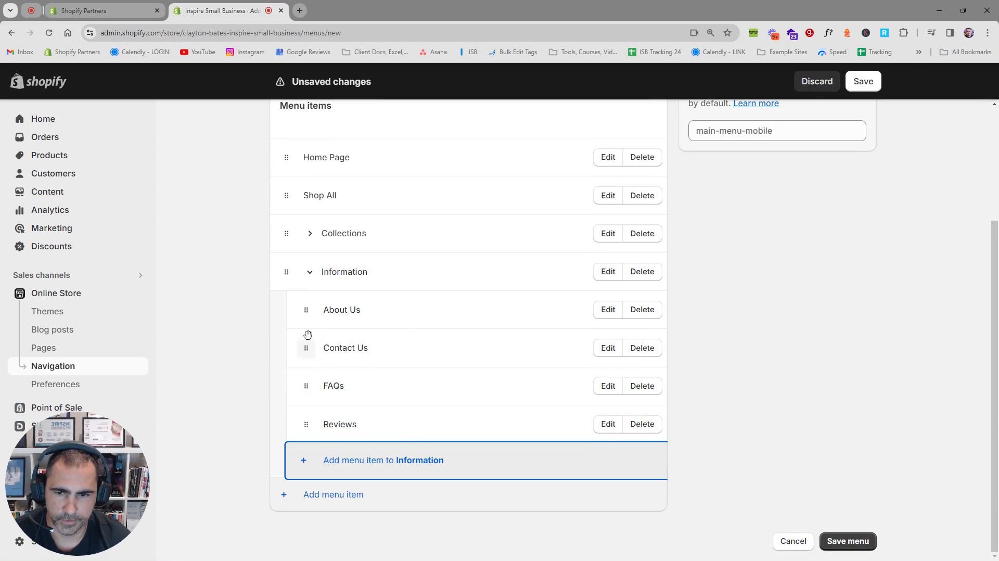
left_click(310, 272)
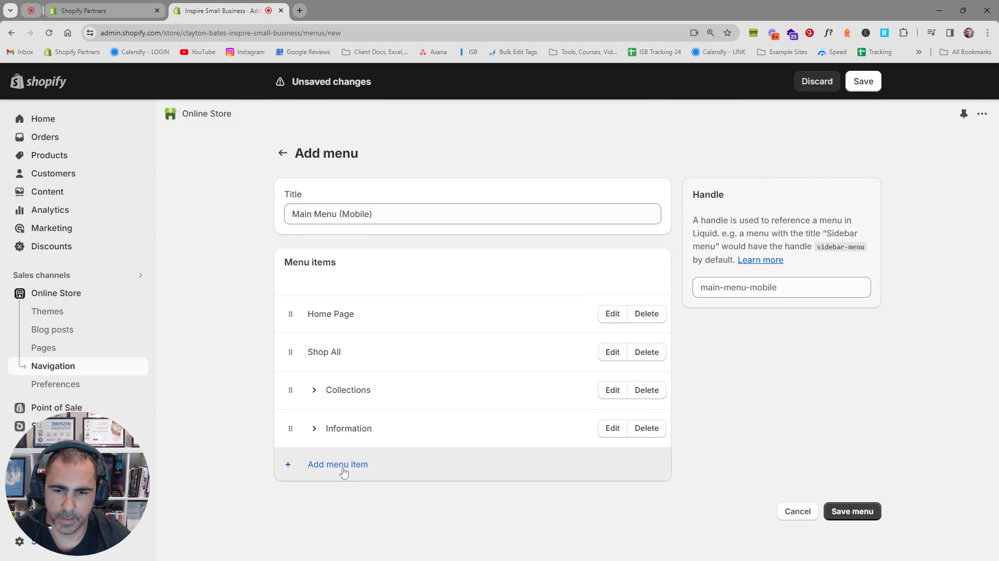
- Add a top-level menu item named Policy Pages with the placeholder link #
left_click(341, 465)
type("#")
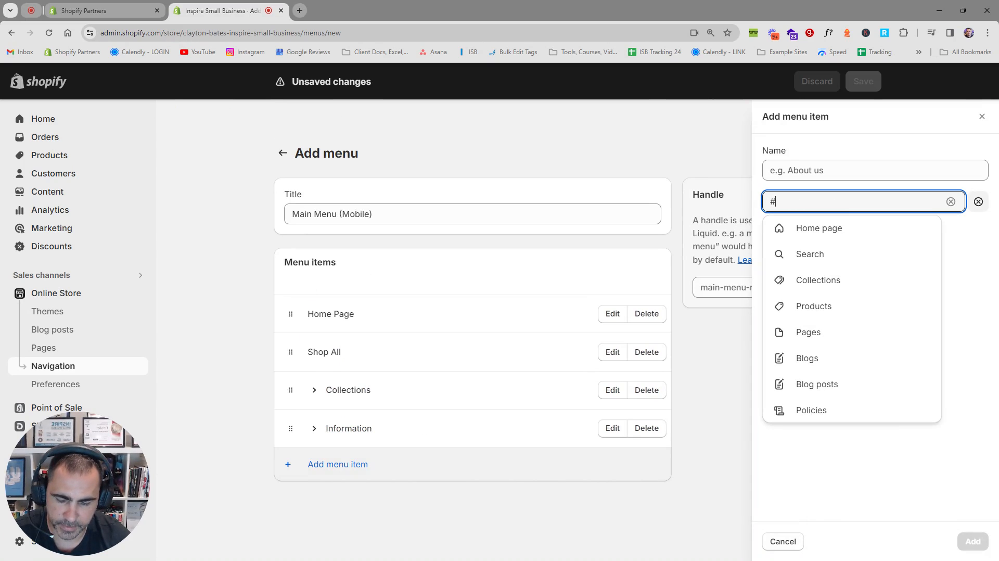
left_click(822, 229)
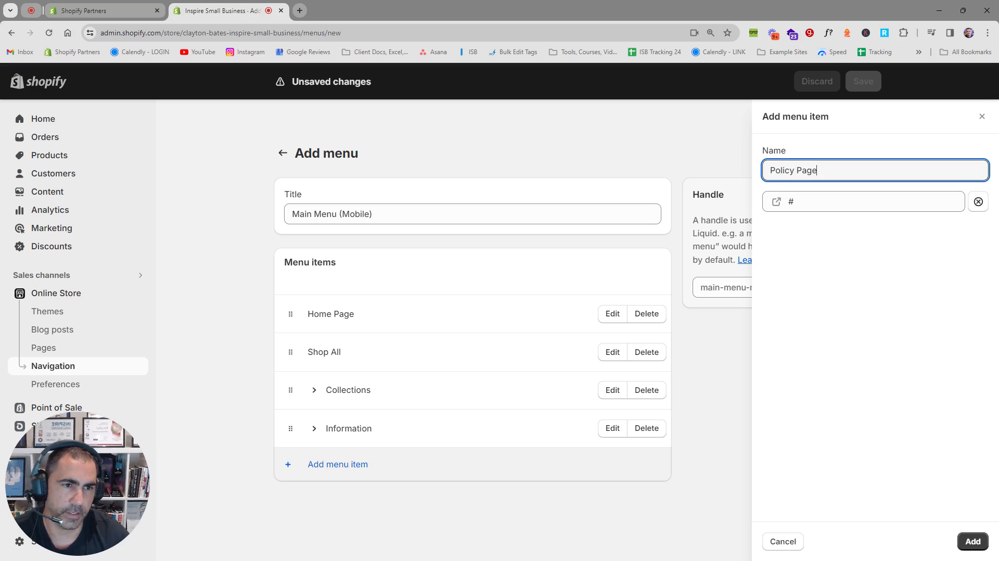
left_click(973, 540)
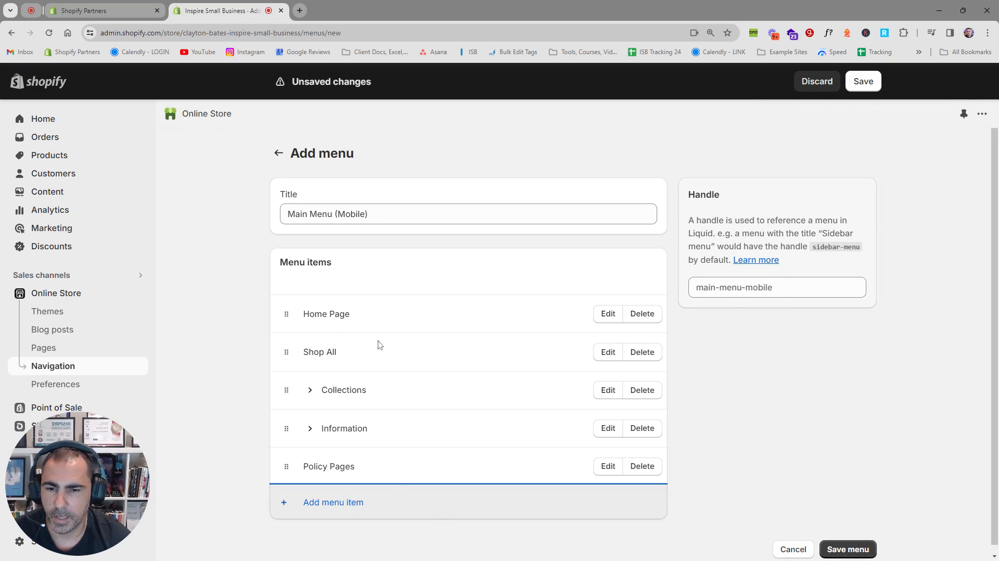
- Add a menu item for the Contact Information policy and nest it under Policy Pages
left_click(353, 506)
left_click(870, 206)
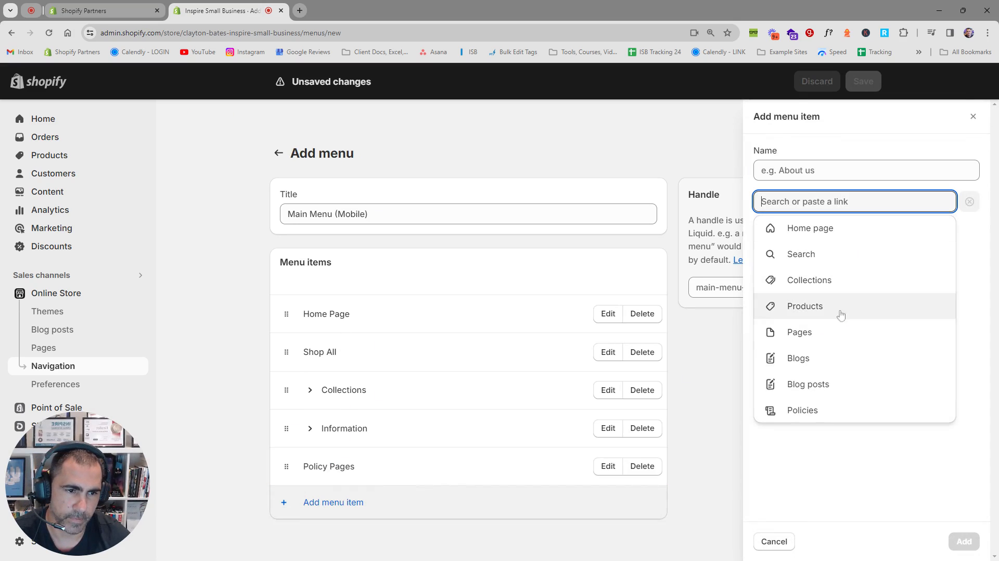
left_click(825, 411)
left_click(822, 255)
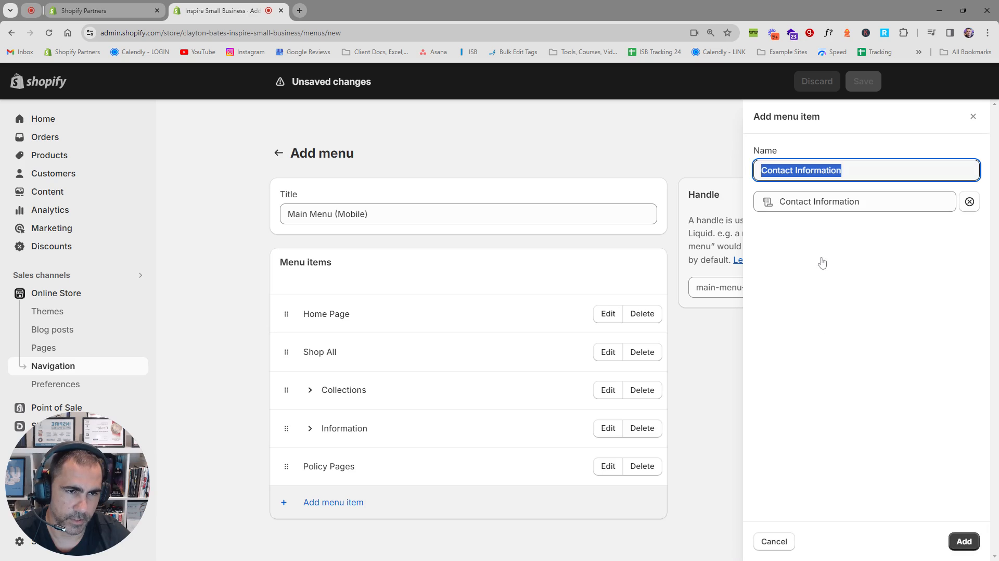
left_click(963, 541)
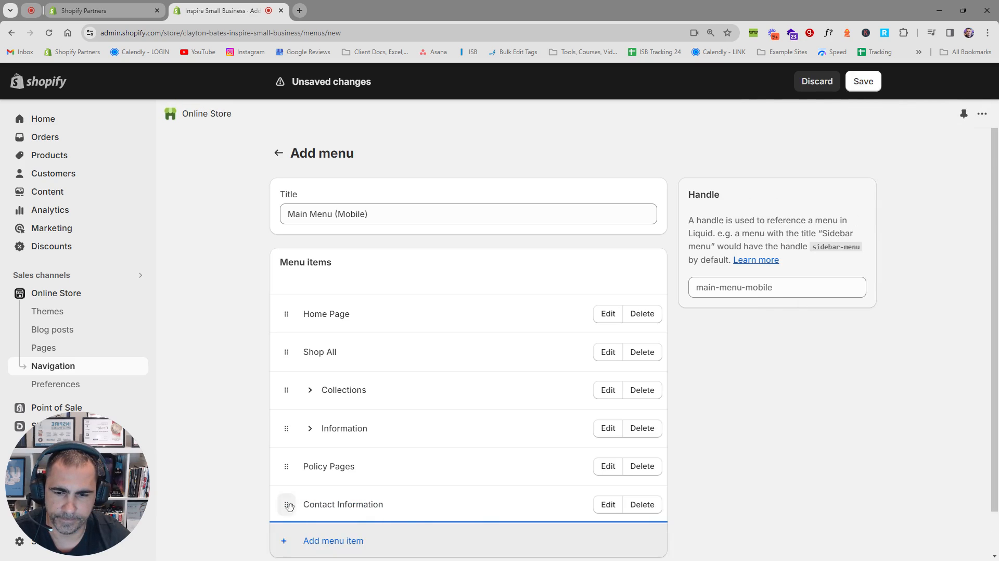
left_click_drag(286, 504, 328, 539)
- Add a submenu item under Policy Pages linked to the Privacy Policy
left_click(329, 539)
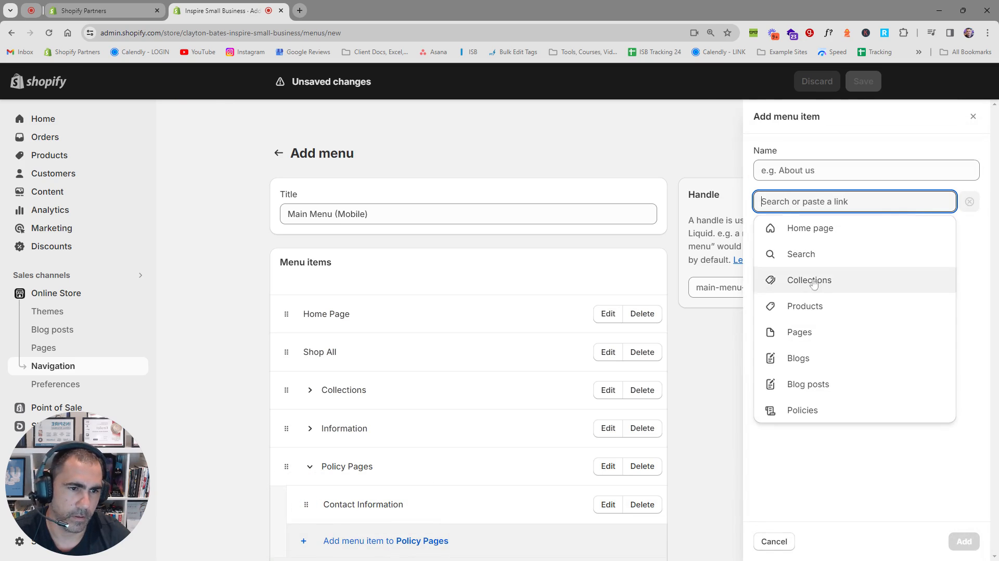
left_click(807, 411)
left_click(813, 281)
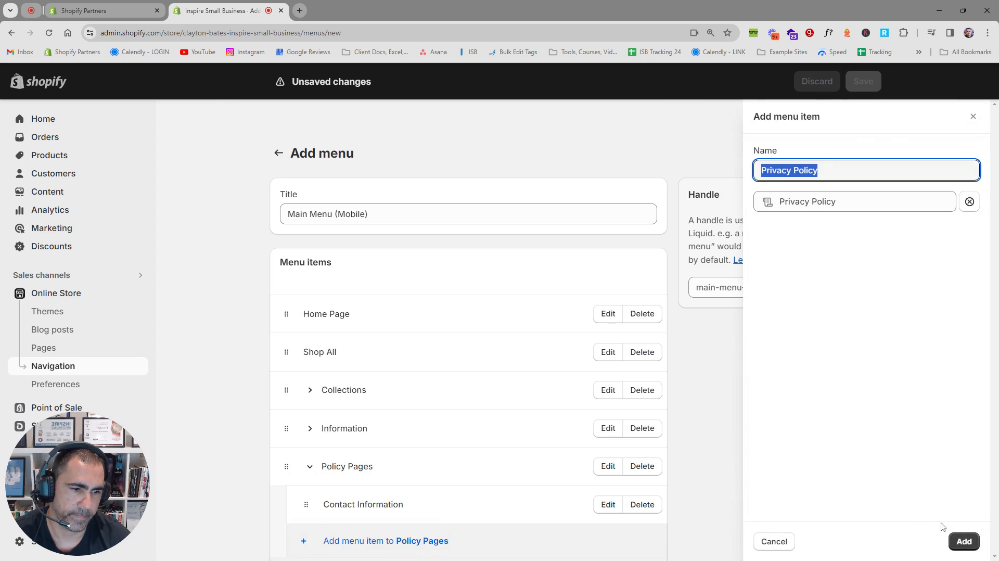
left_click(964, 541)
- Add a submenu item under Policy Pages linked to the Refund Policy
left_click(413, 460)
left_click(833, 202)
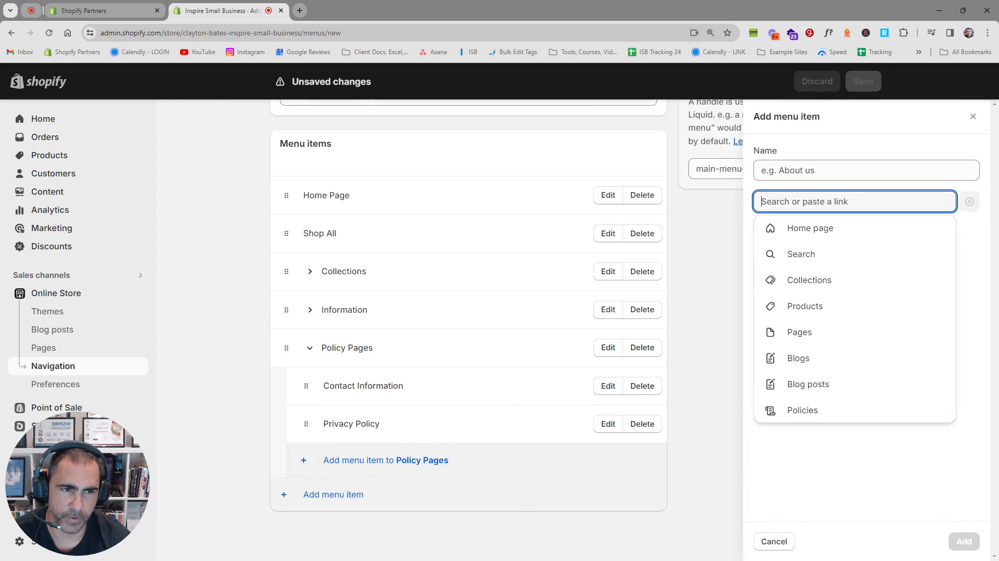
left_click(803, 409)
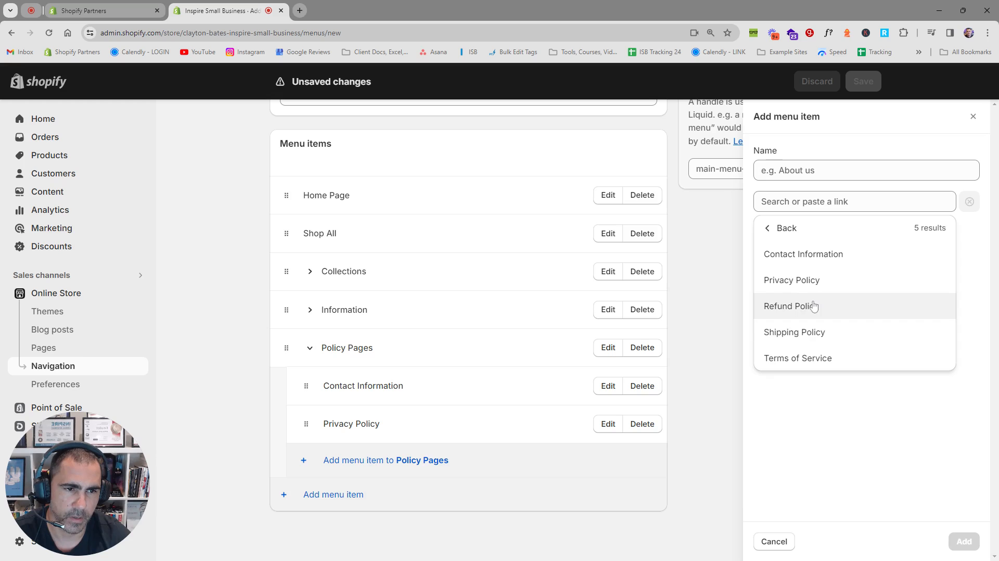
left_click(814, 307)
left_click(964, 542)
- Add a submenu item under Policy Pages linked to the Shipping Policy
left_click(325, 495)
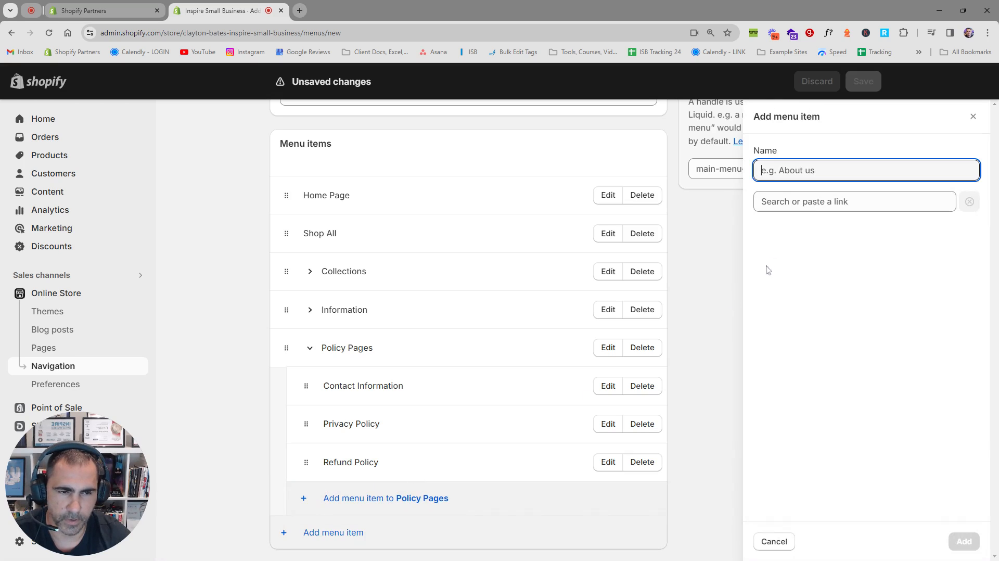
left_click(780, 202)
left_click(804, 409)
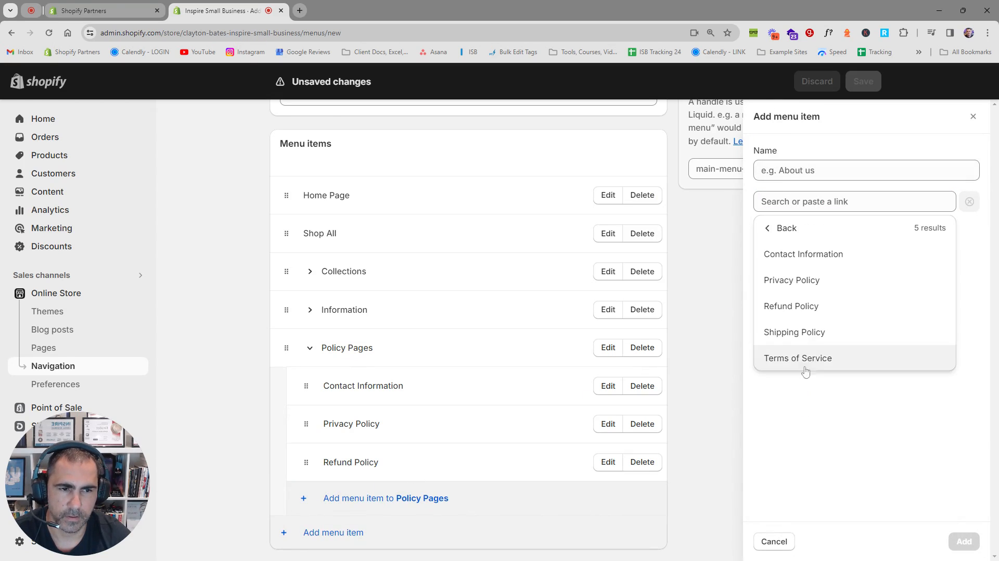
left_click(804, 332)
left_click(962, 541)
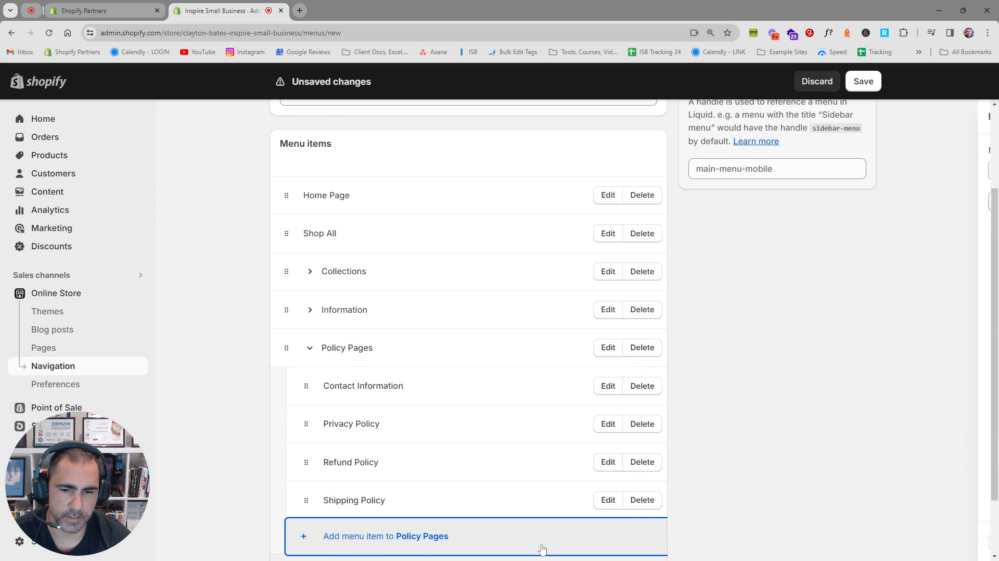
- Add a submenu item under Policy Pages linked to the Terms of Service, then collapse the Policy Pages group
left_click(365, 542)
left_click(802, 206)
left_click(806, 411)
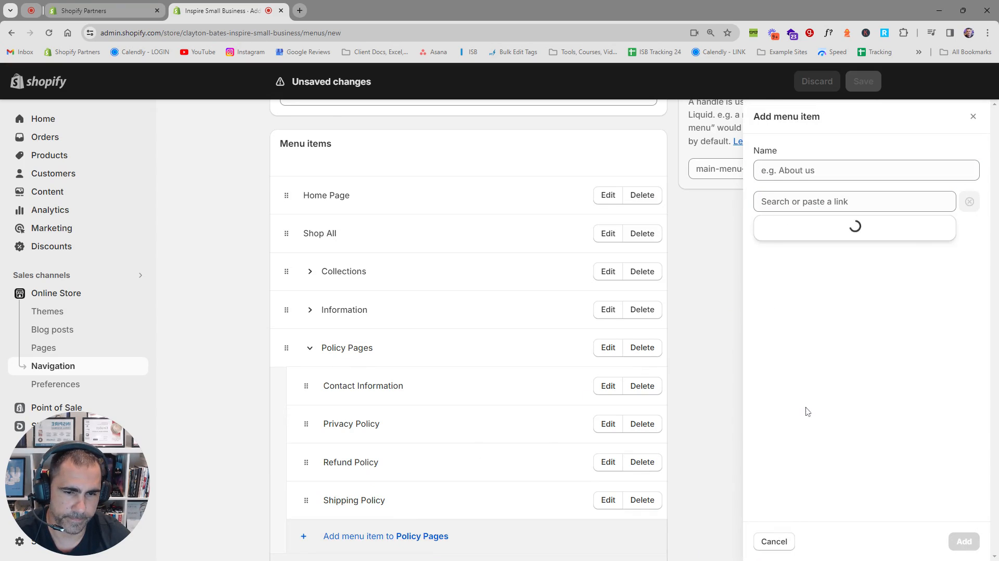
left_click(811, 359)
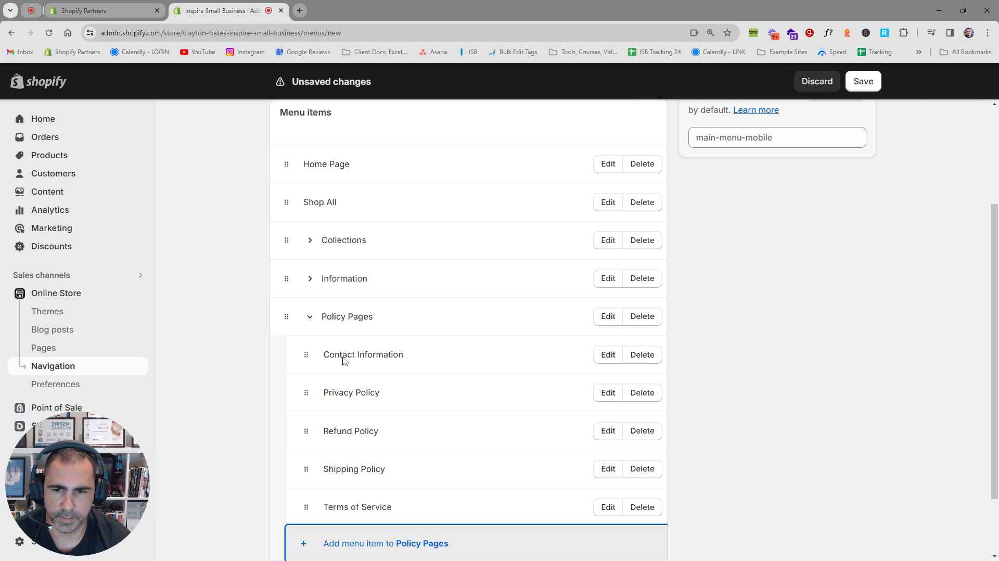
left_click(311, 317)
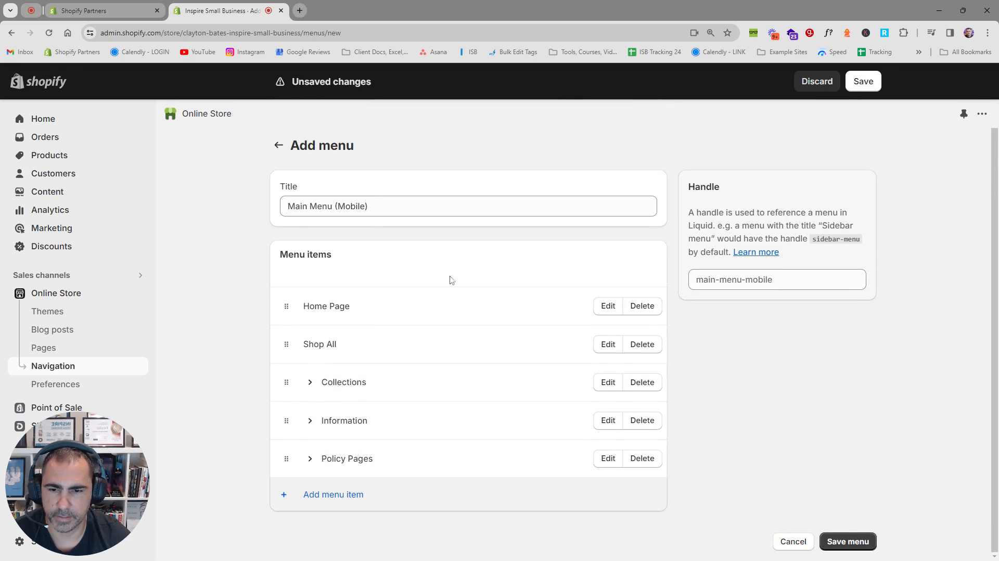
- Save the new mobile menu and open the current Dawn theme for customization
left_click(853, 86)
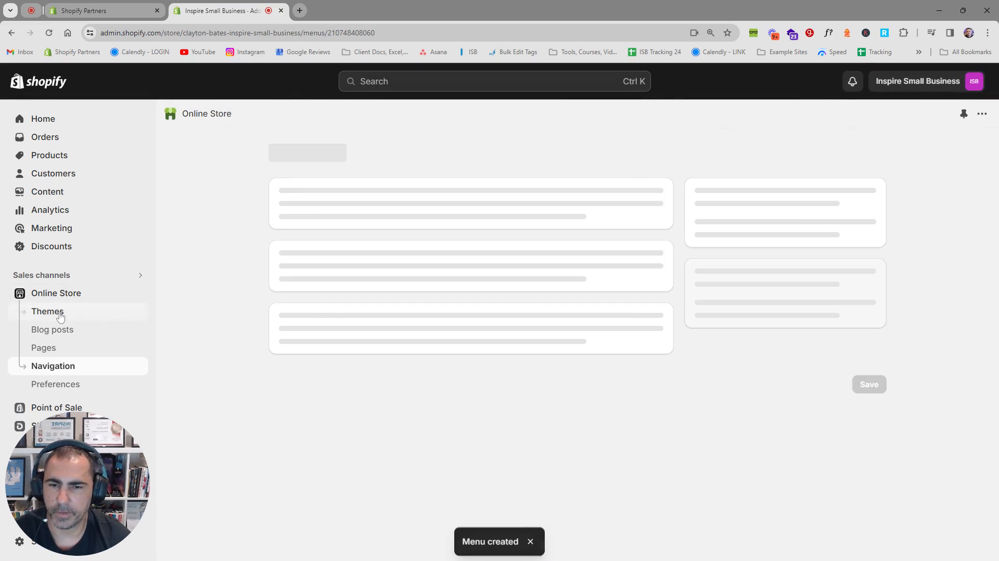
left_click(94, 312)
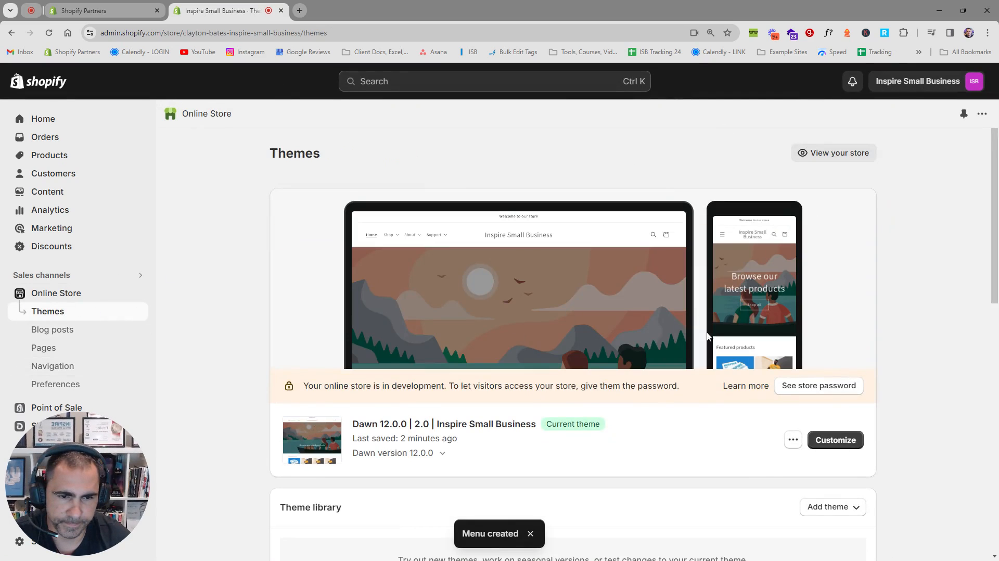
left_click(837, 441)
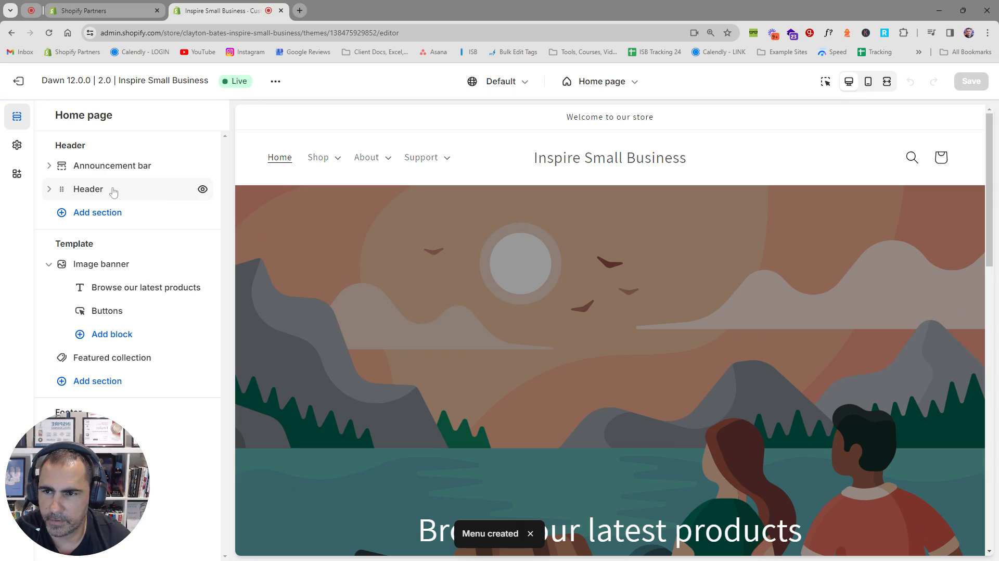
- Change the Header section's menu to Main Menu (Mobile)
left_click(112, 192)
scroll(125, 274, "down", 6)
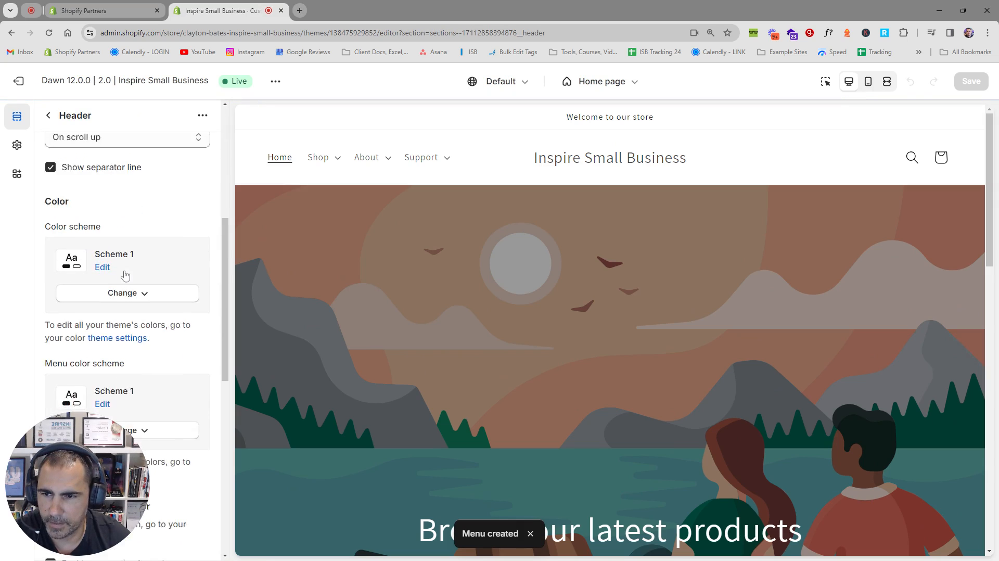
scroll(124, 274, "up", 5)
left_click(128, 268)
left_click(130, 288)
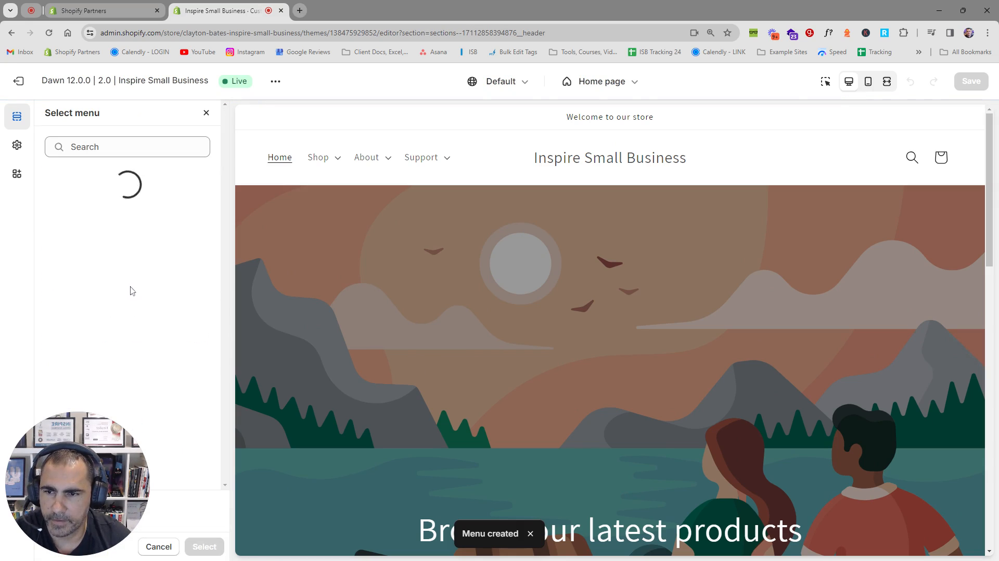
left_click(108, 304)
left_click(212, 549)
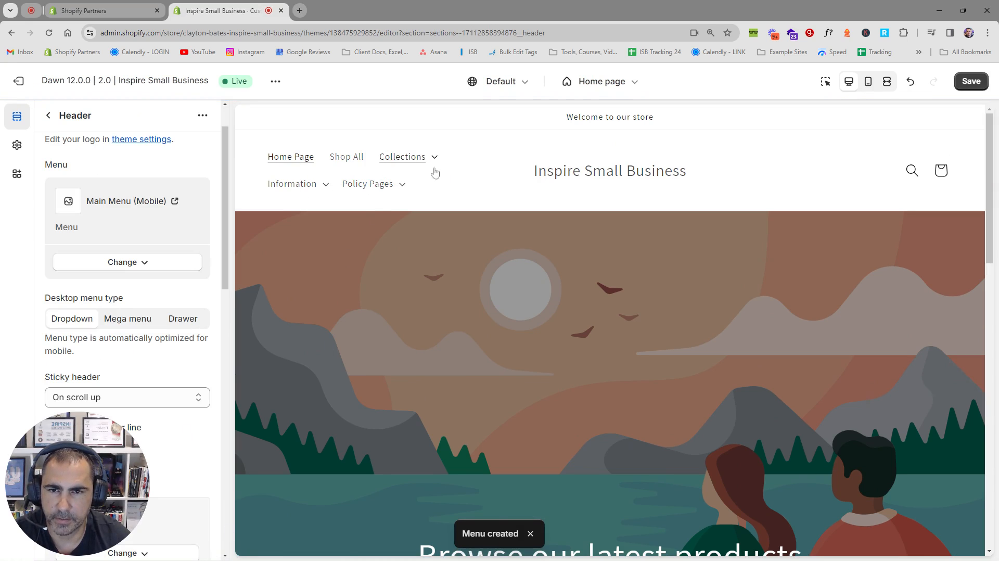
- Check the expanded header menu in the mobile preview, then return to the desktop preview
left_click(872, 86)
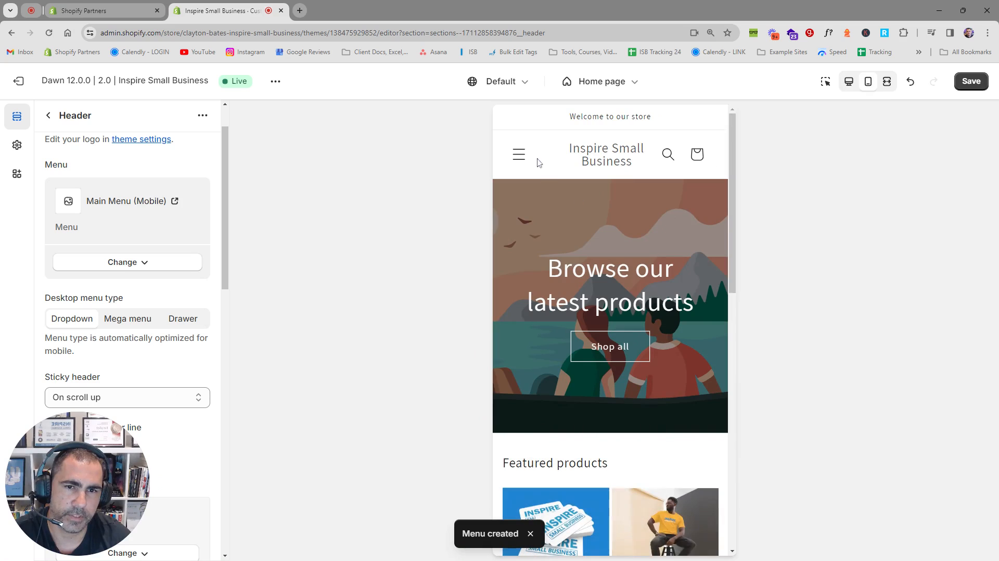
left_click(520, 157)
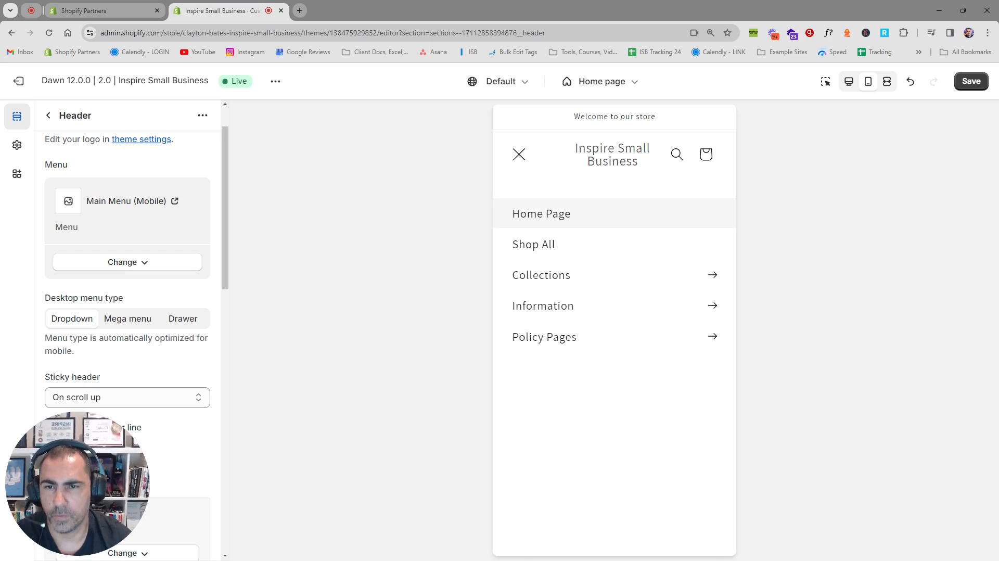
left_click(516, 156)
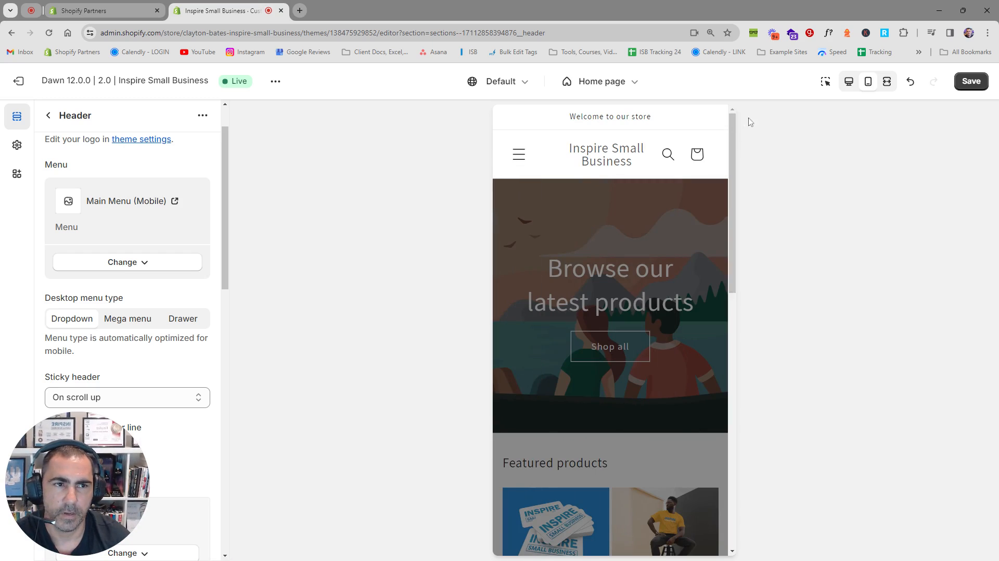
left_click(849, 81)
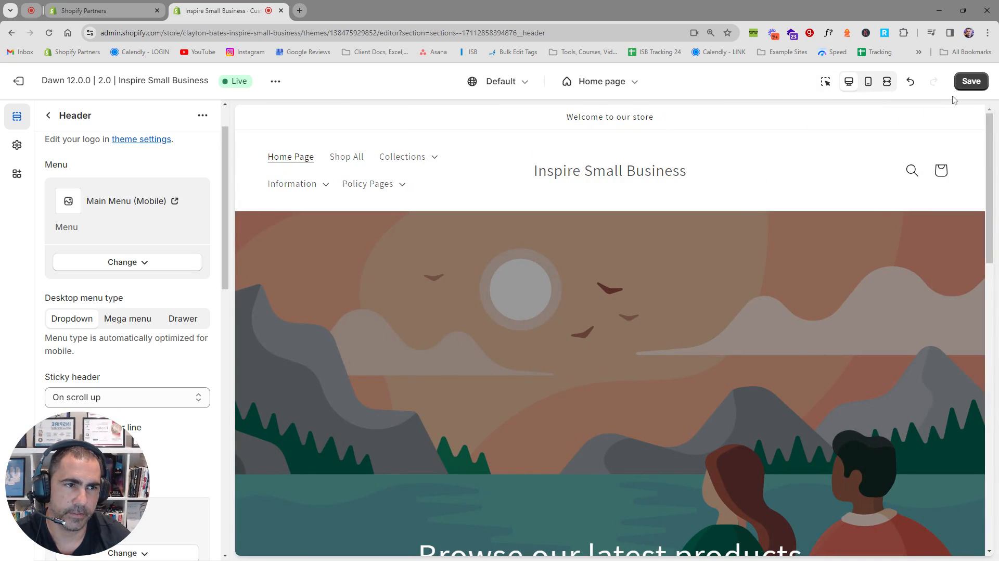
- Change the Header section's menu to Main Menu (Desktop)
left_click(121, 262)
left_click(130, 290)
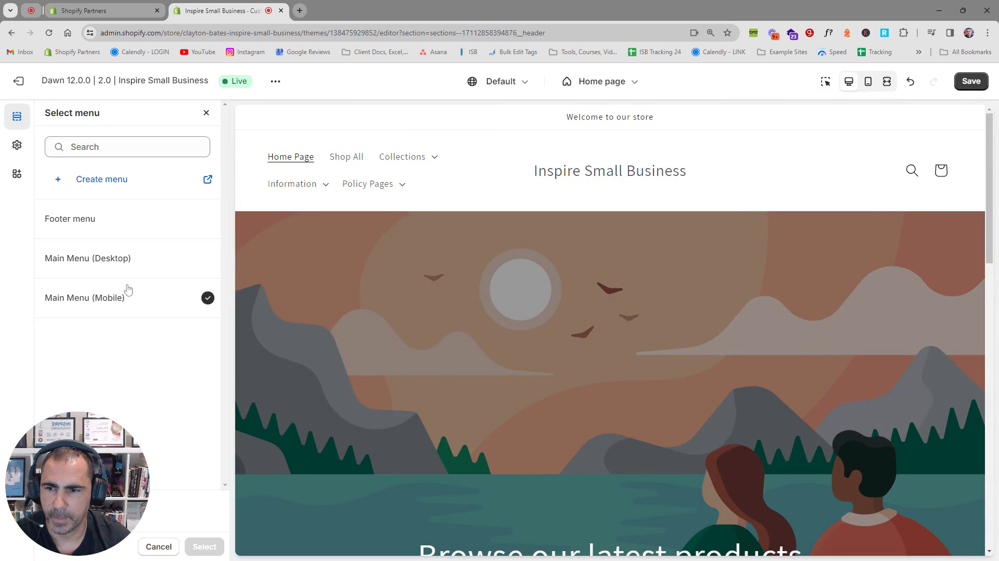
left_click(123, 259)
left_click(203, 547)
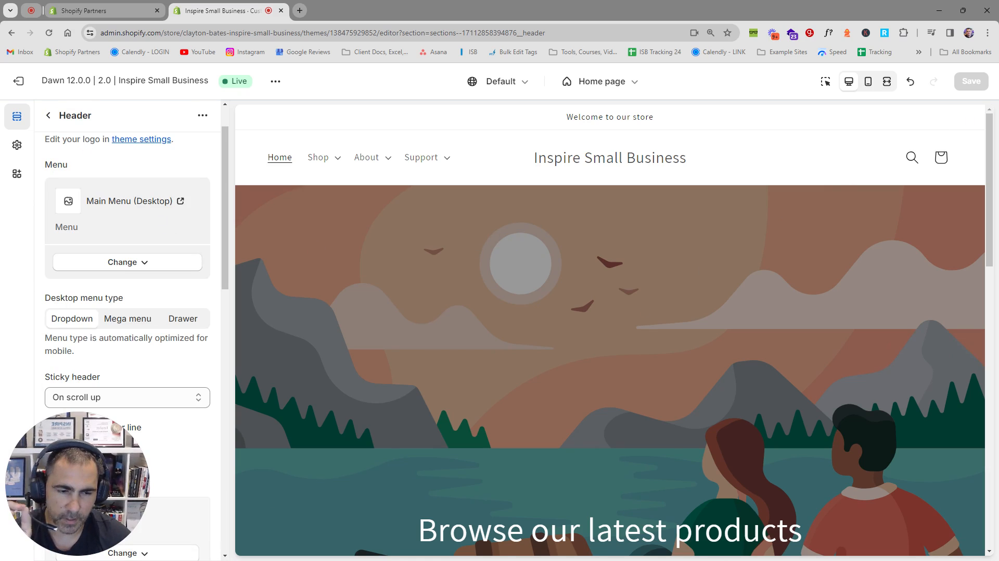
- Look through the Footer section's settings and return to the home page's section list
left_click(54, 119)
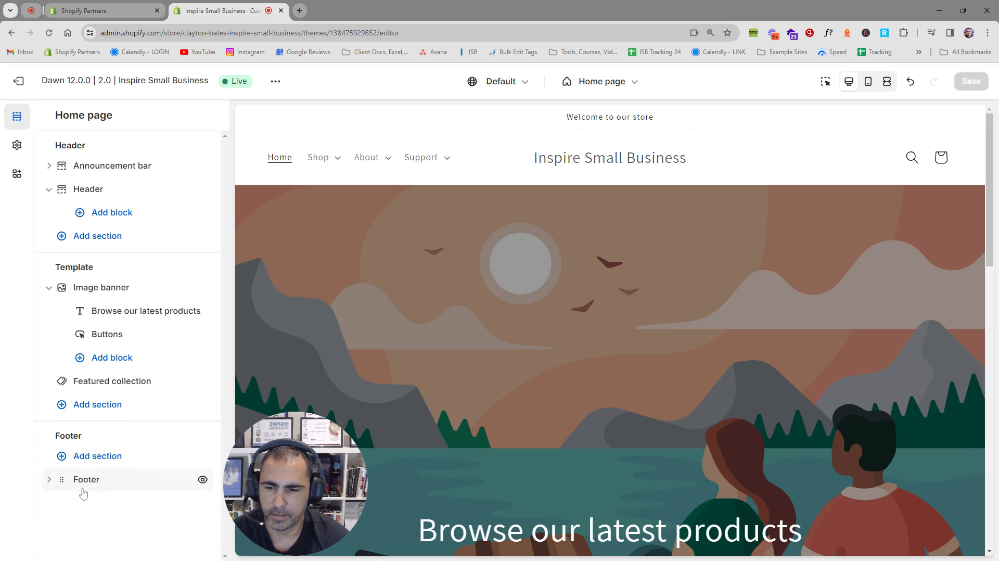
left_click(125, 483)
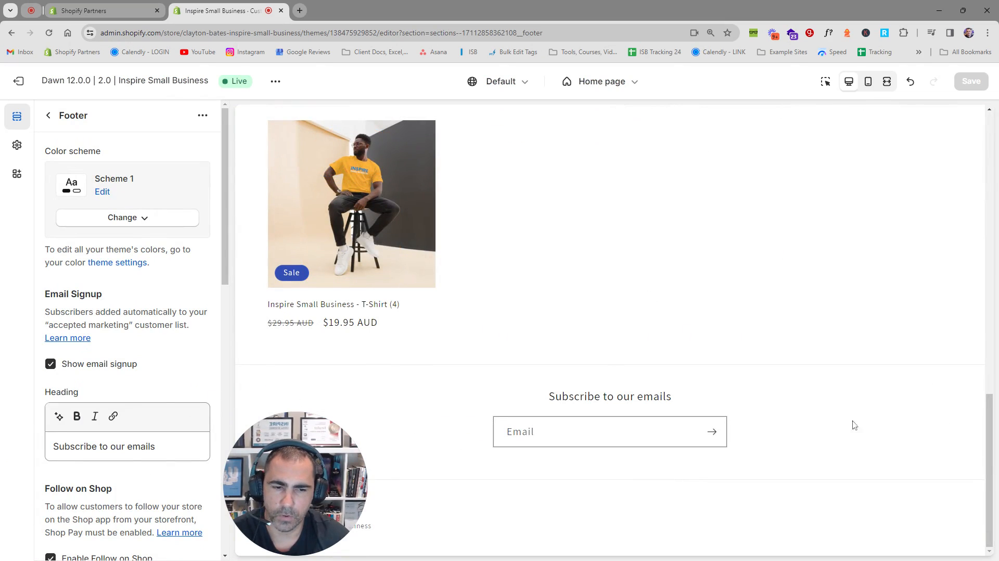
scroll(134, 384, "down", 9)
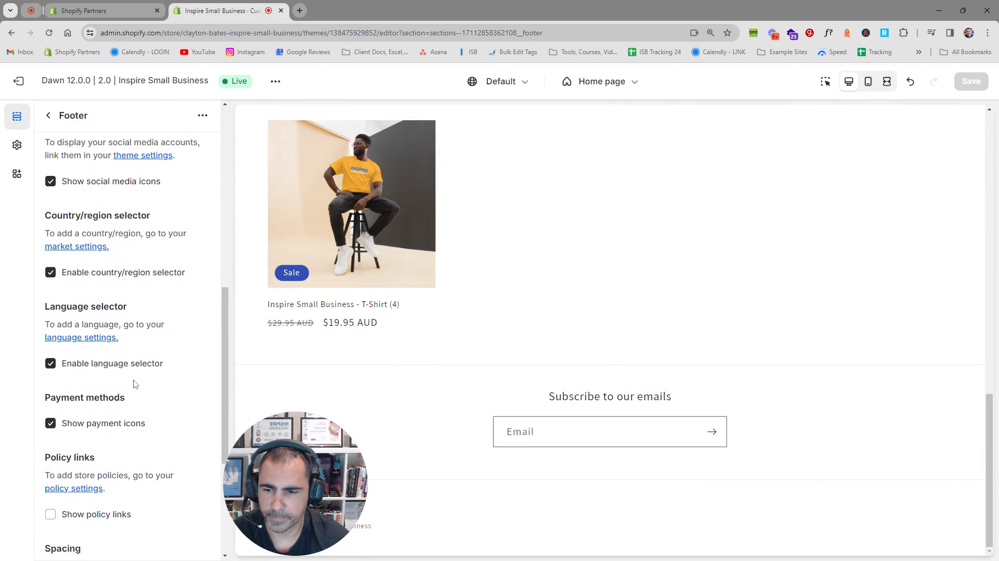
scroll(134, 385, "up", 4)
scroll(134, 384, "up", 3)
left_click(48, 115)
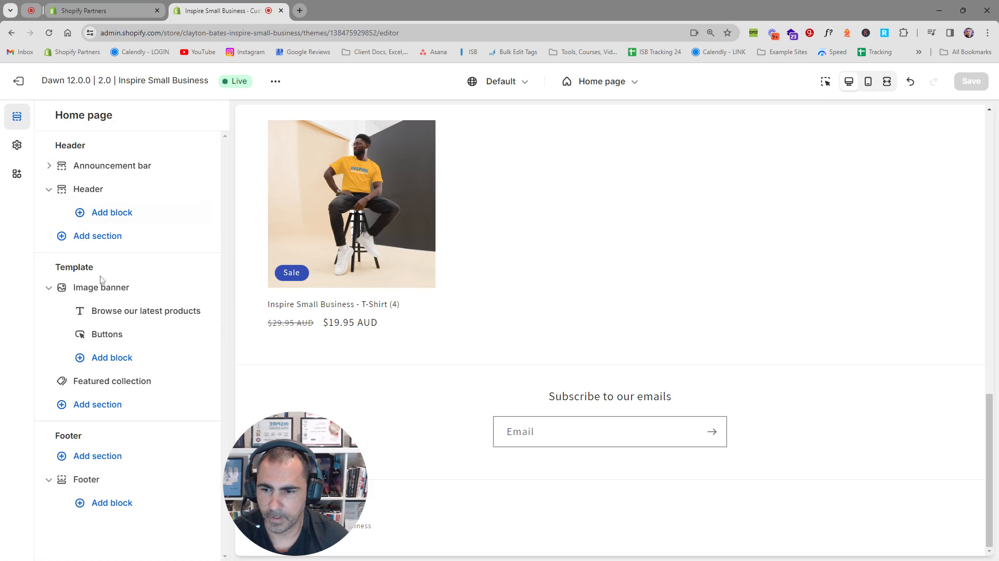
- Add three Menu blocks to the Footer section
left_click(111, 505)
left_click_drag(304, 484, 885, 487)
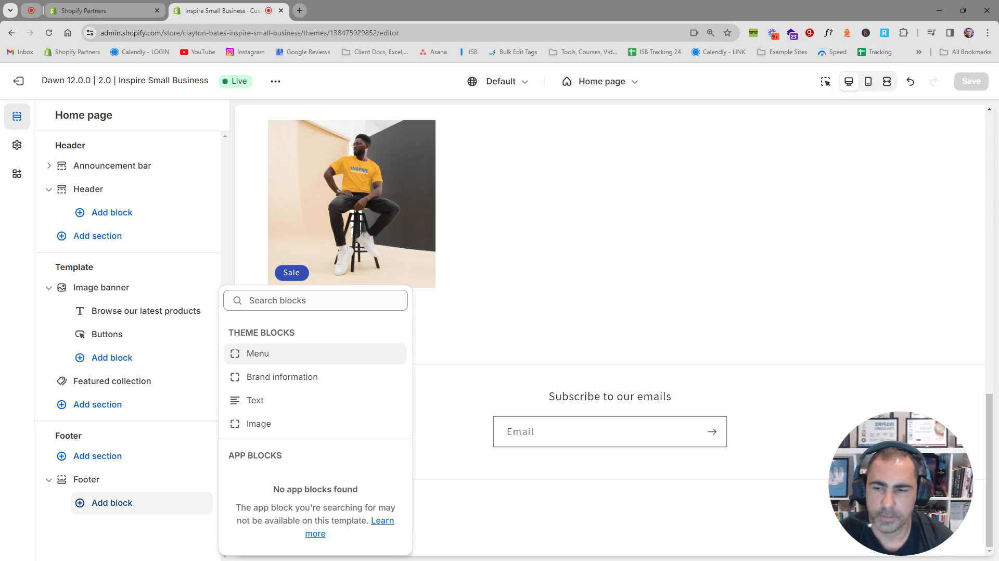
left_click(272, 355)
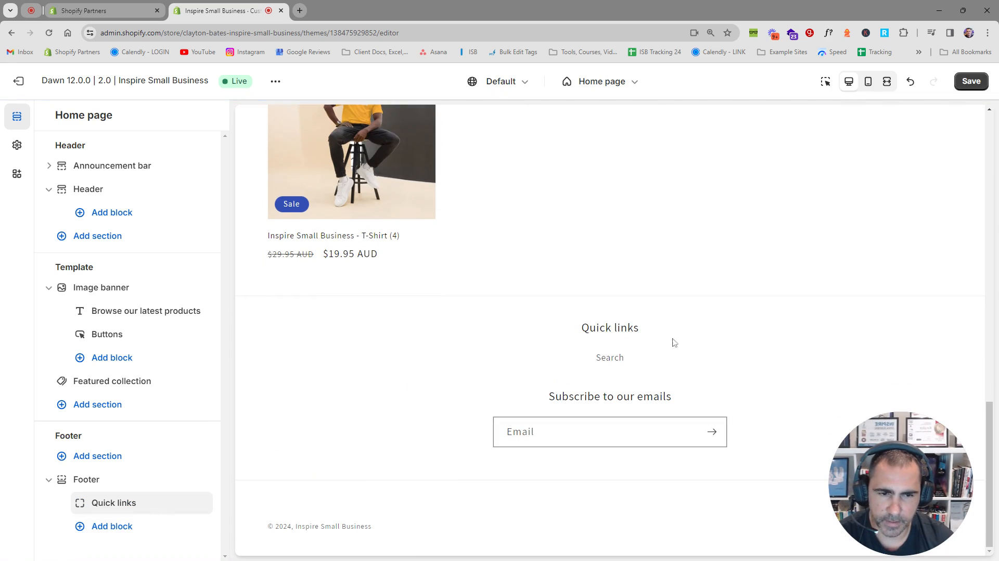
left_click(131, 526)
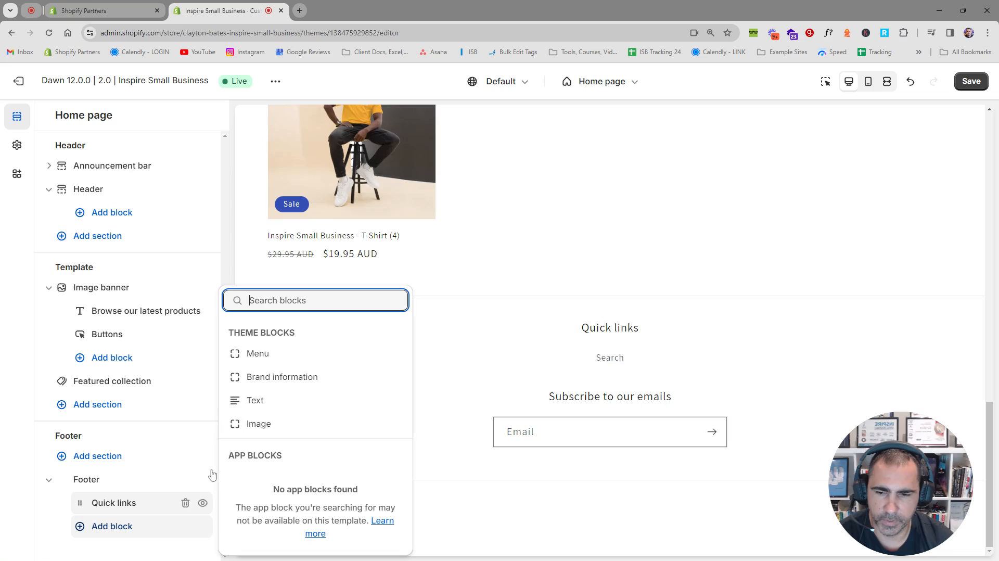
left_click(275, 355)
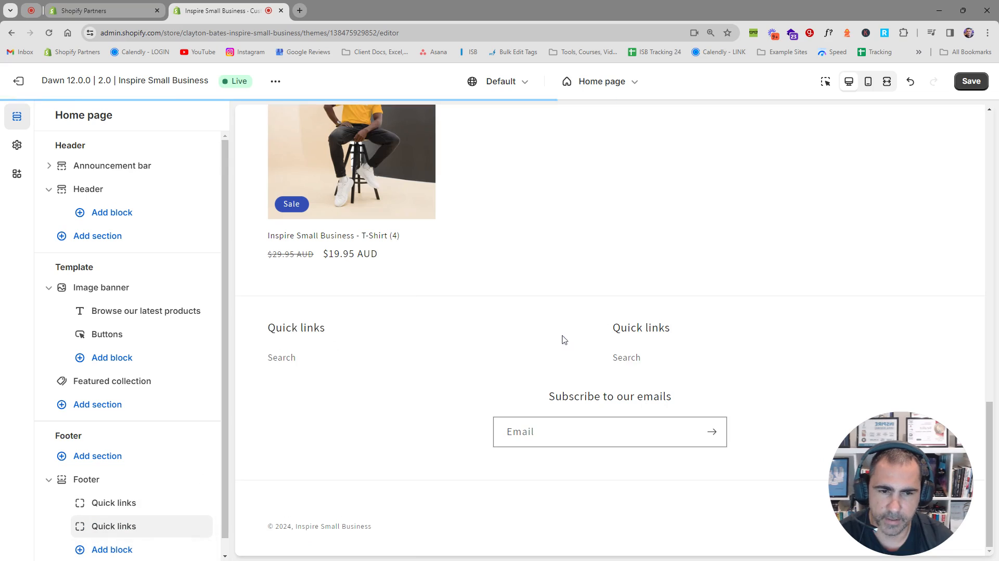
left_click(131, 548)
left_click(319, 360)
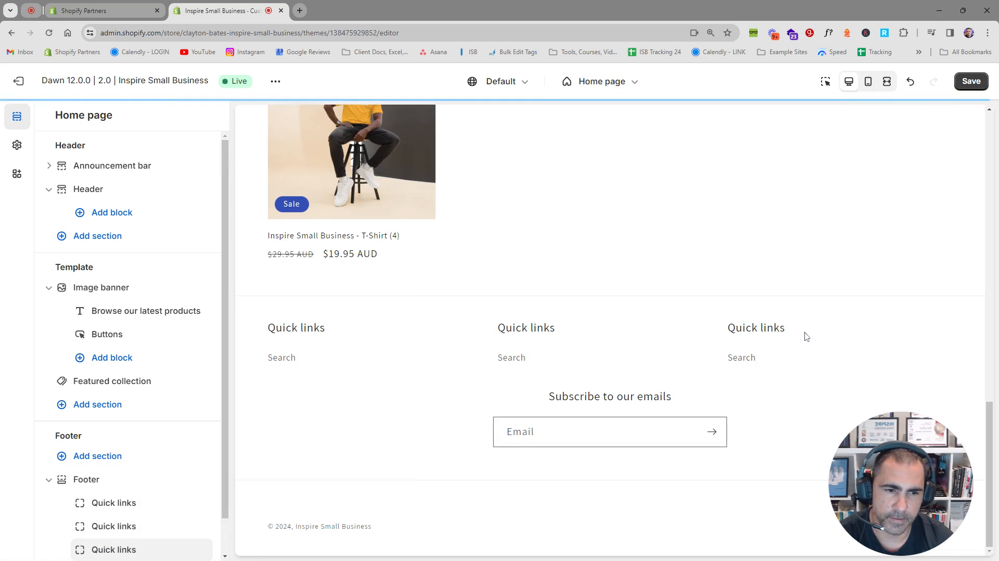
- Add a Brand information block to the Footer section and save the theme changes
scroll(141, 548, "down", 1)
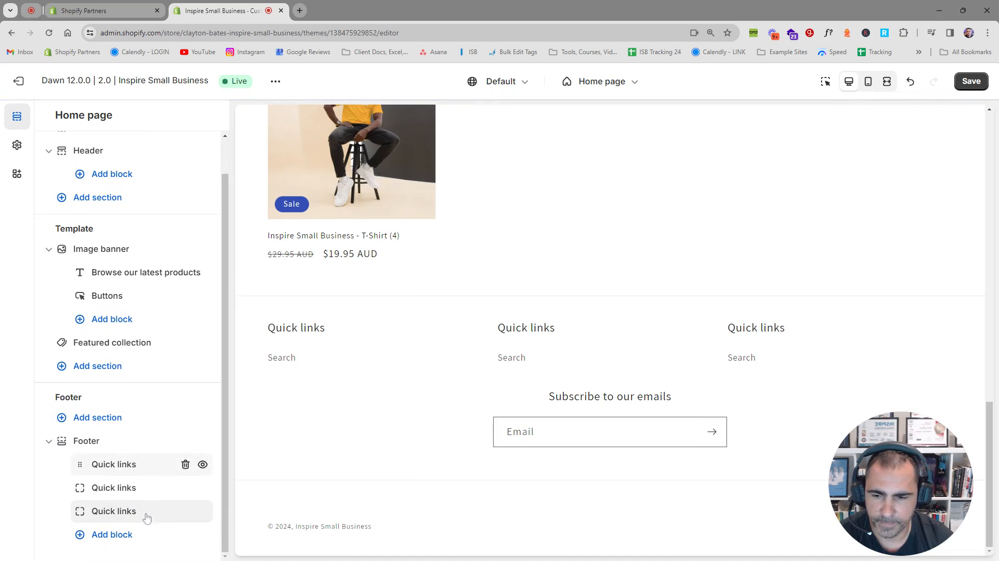
left_click(128, 536)
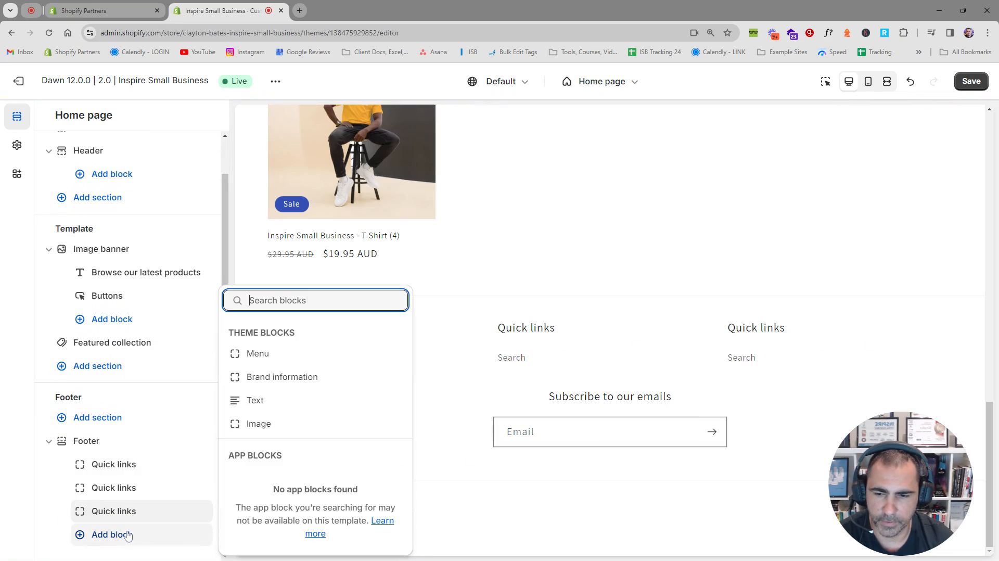
left_click(289, 382)
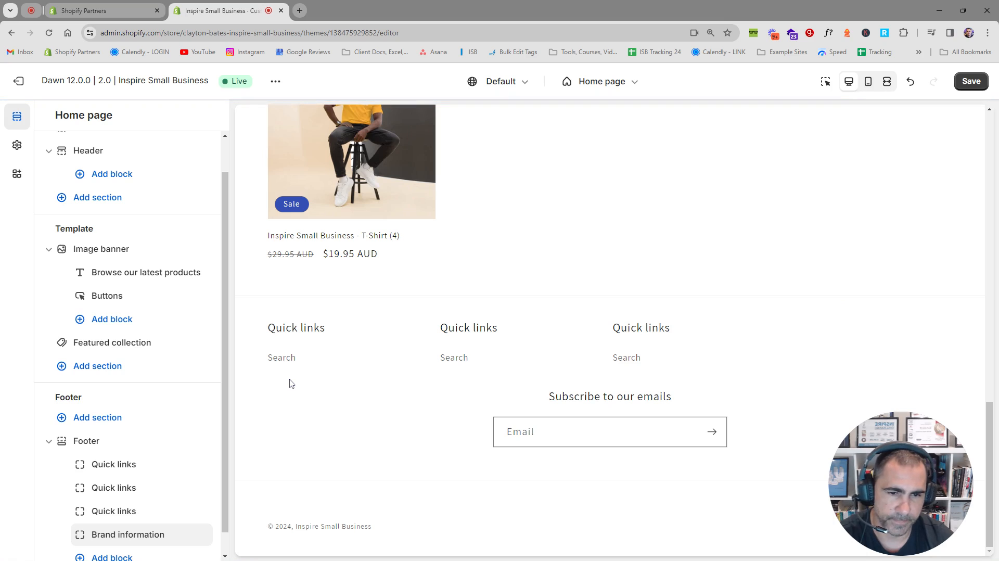
scroll(141, 492, "up", 1)
scroll(167, 494, "down", 2)
scroll(185, 490, "up", 2)
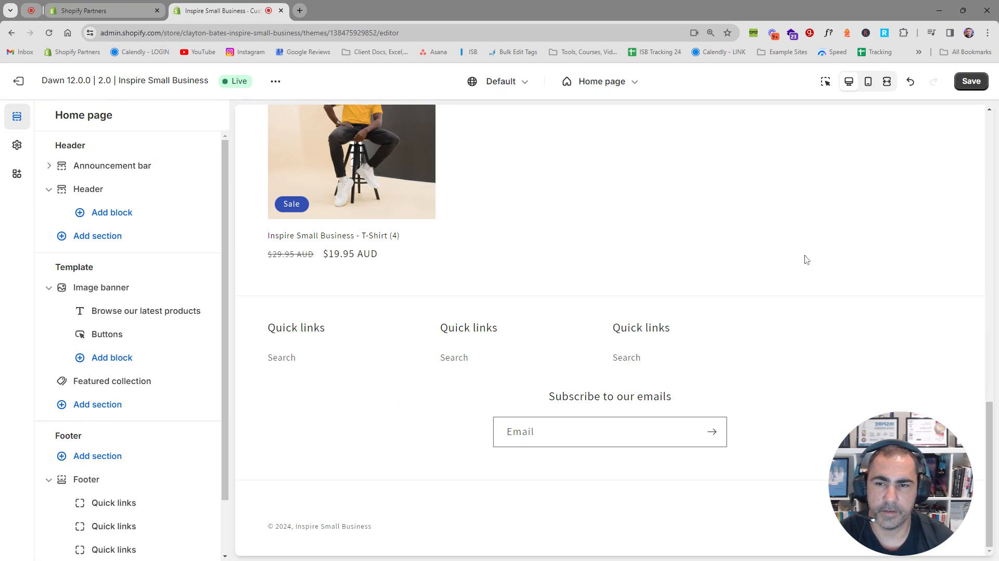
key("ctrl+s")
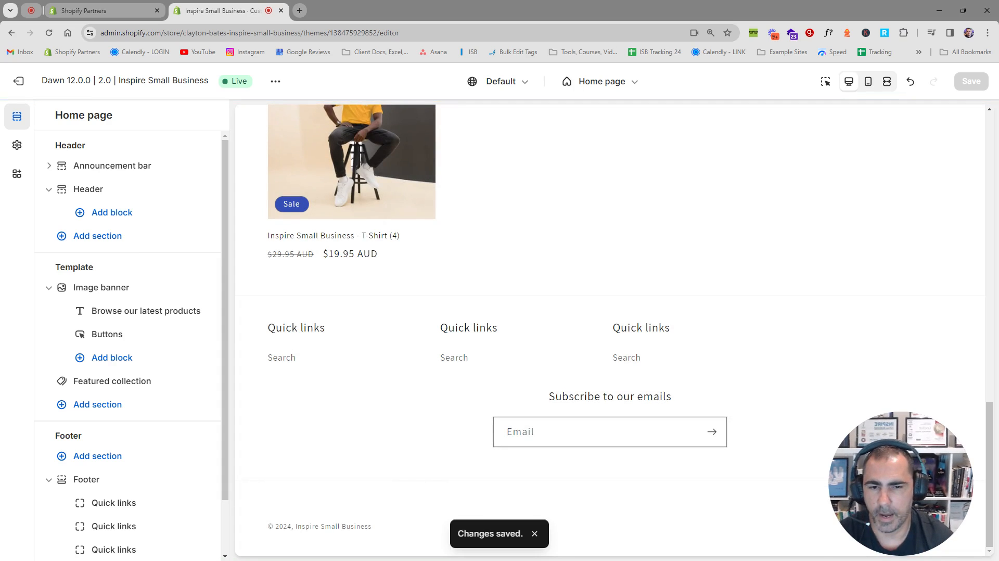
- Retitle the store's Footer menu as Policy Pages and delete its Search item
left_click(18, 81)
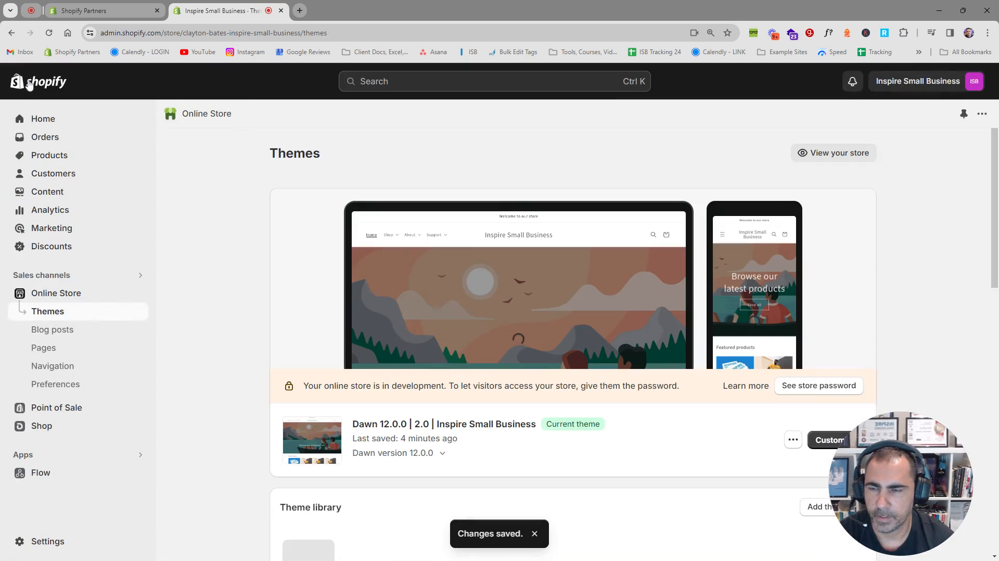
left_click(67, 369)
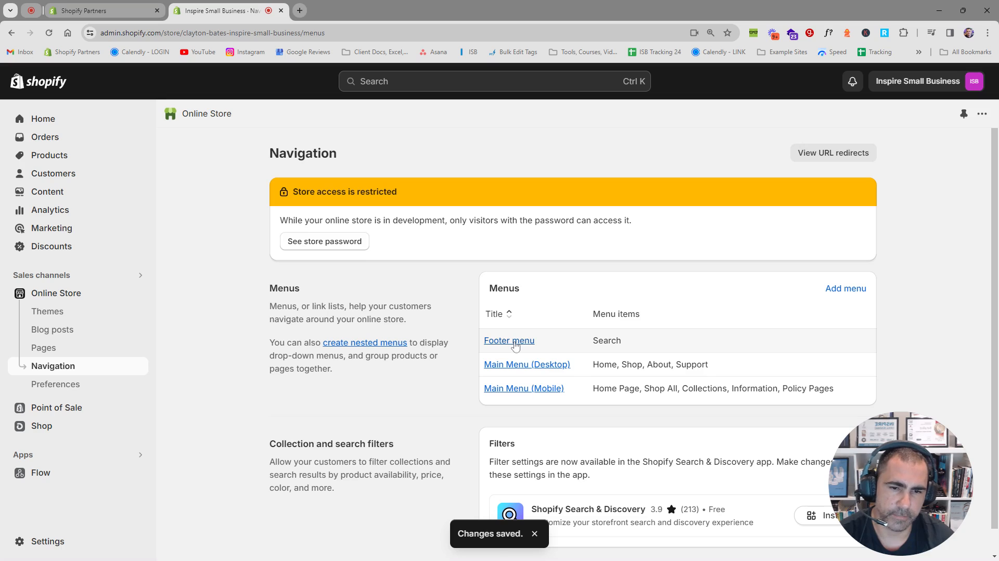
left_click(514, 341)
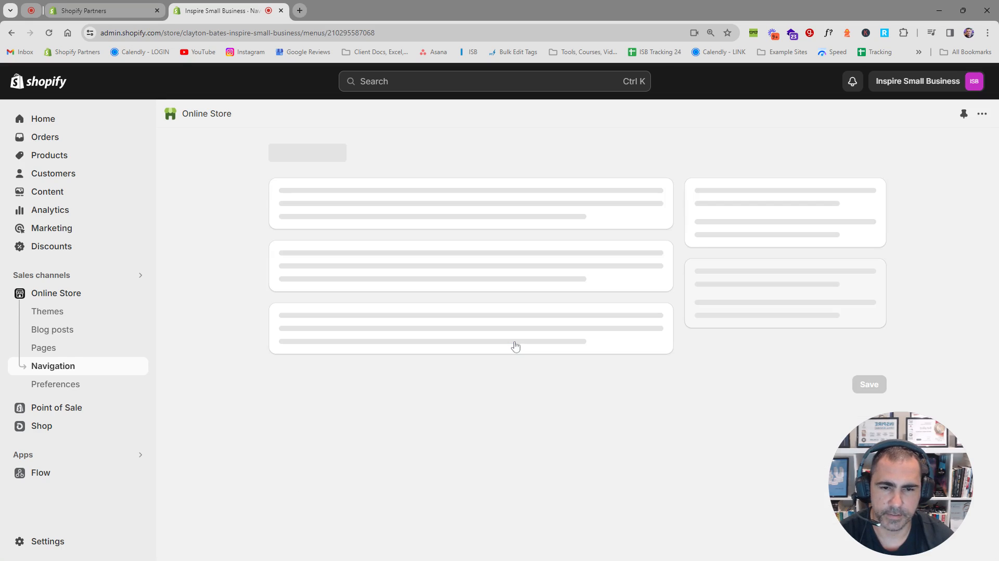
triple_click(338, 214)
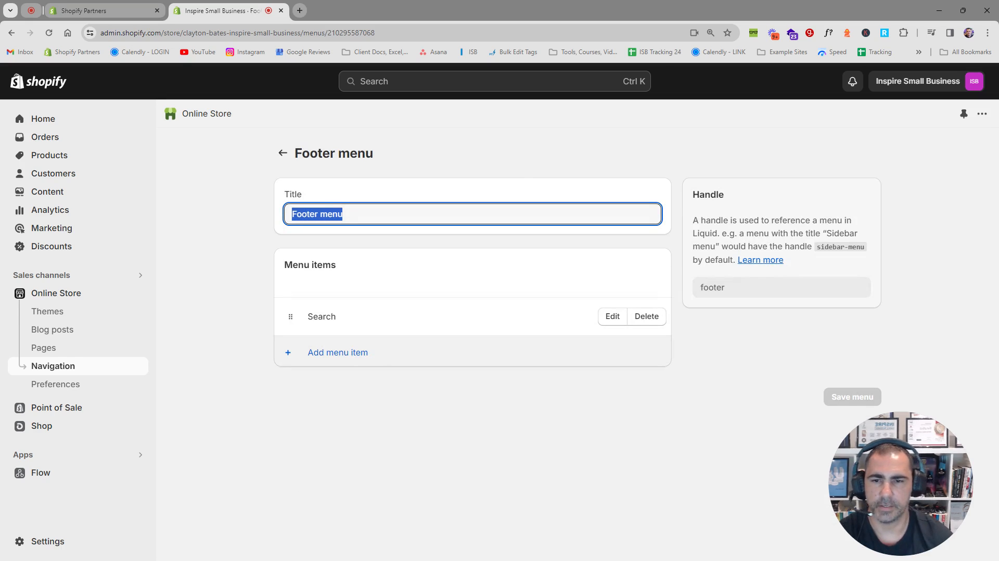
type("Policy Pages")
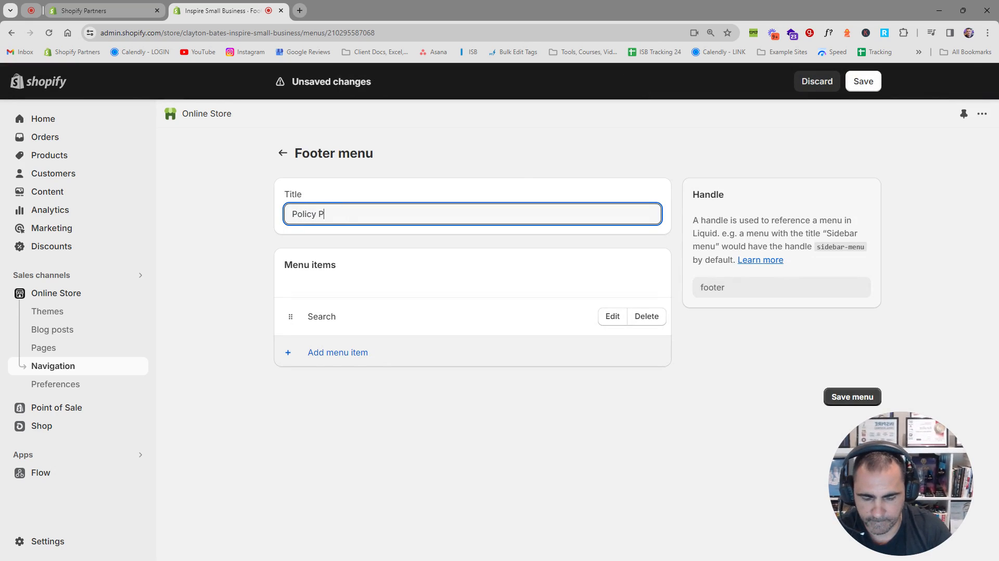
left_click(646, 316)
left_click(663, 352)
- Add a menu item named Business Information linked to the Contact Information policy
left_click(353, 367)
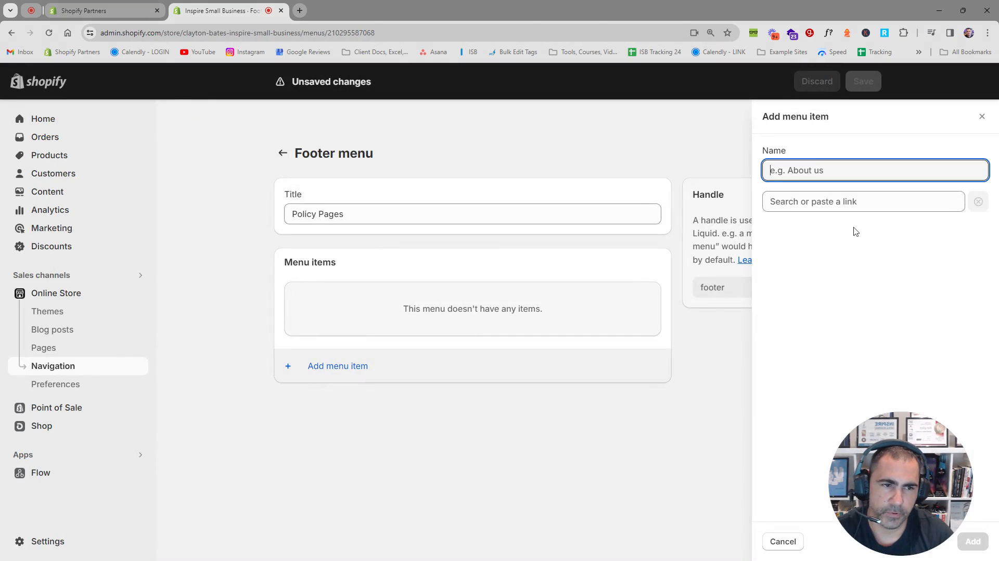
left_click(854, 204)
left_click(812, 409)
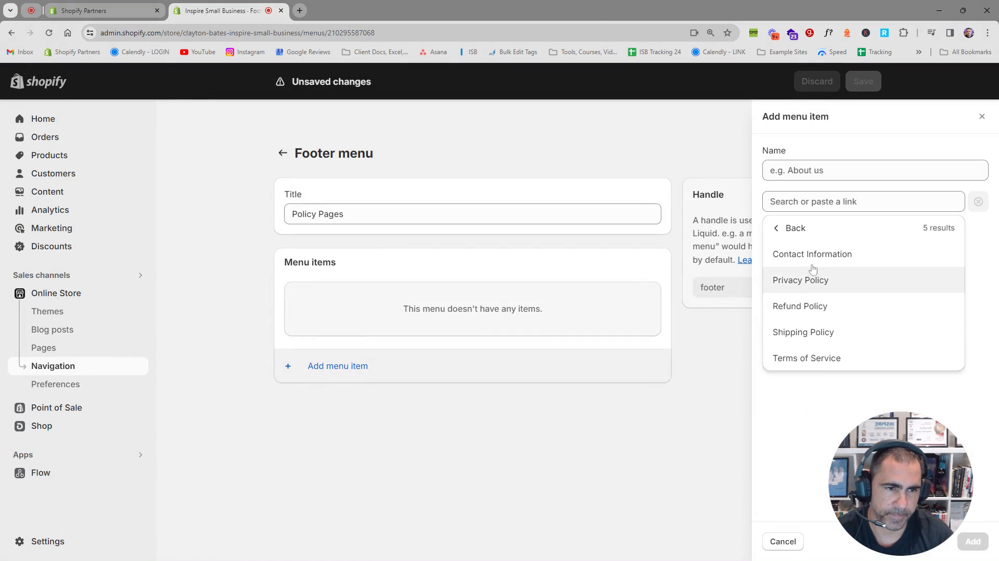
left_click(811, 255)
left_click(795, 171)
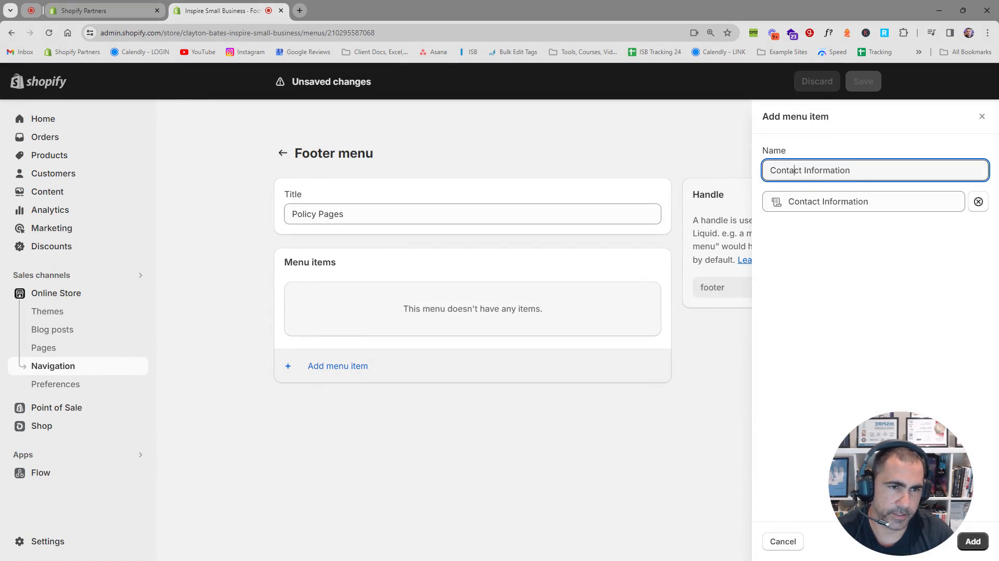
left_click_drag(802, 171, 770, 170)
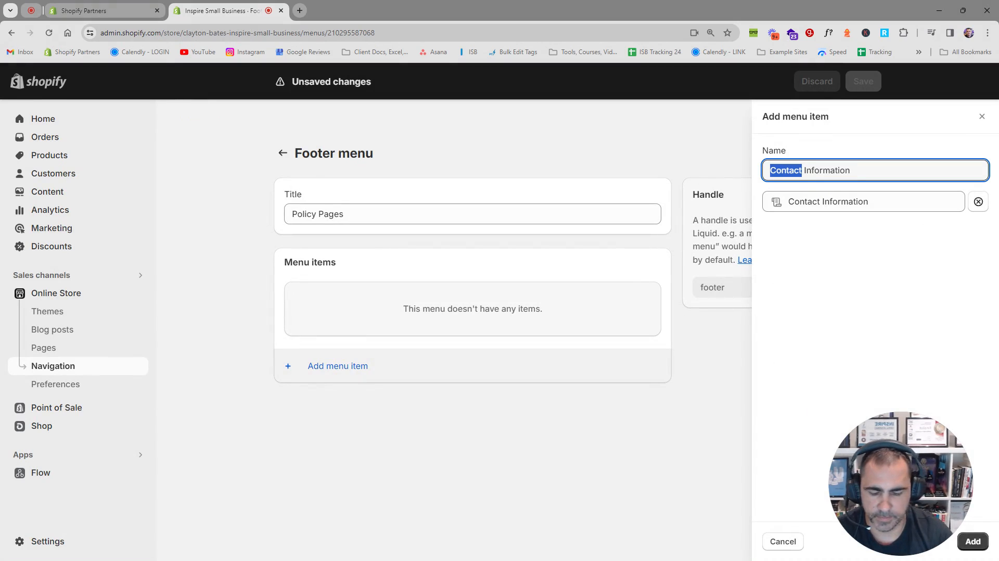
type("Business")
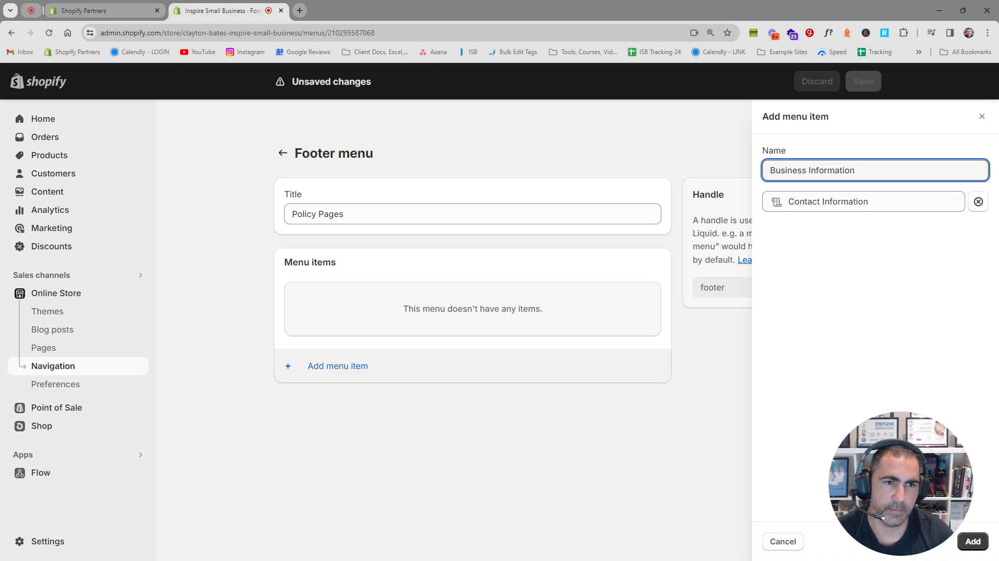
left_click(983, 540)
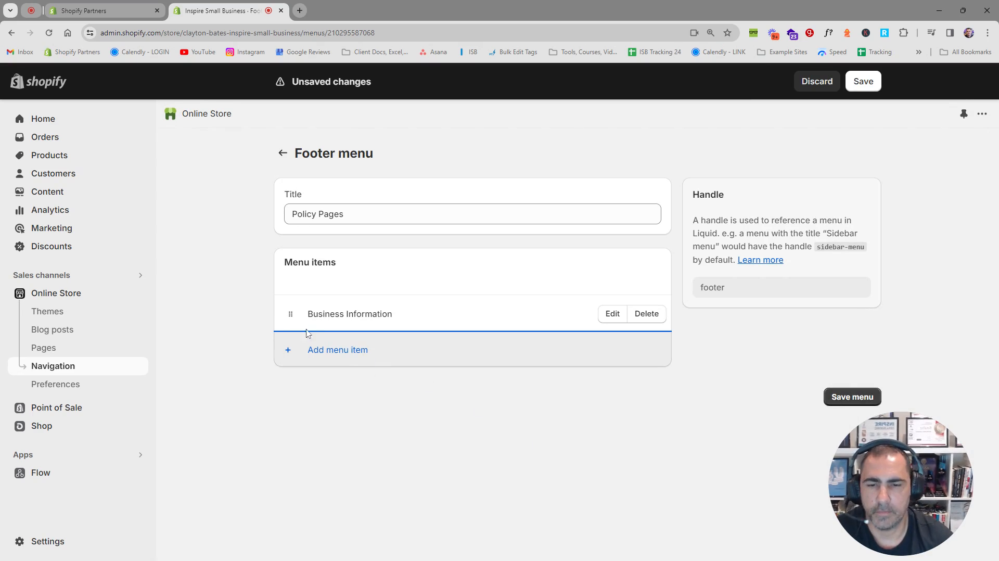
- Add a menu item linked to the Privacy Policy below Business Information
left_click(338, 350)
left_click(828, 202)
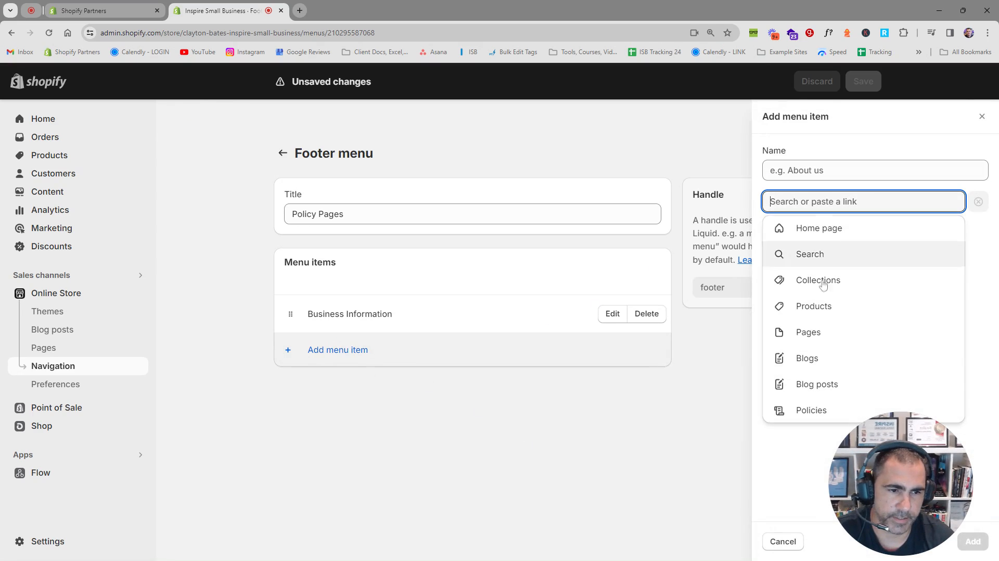
left_click(812, 410)
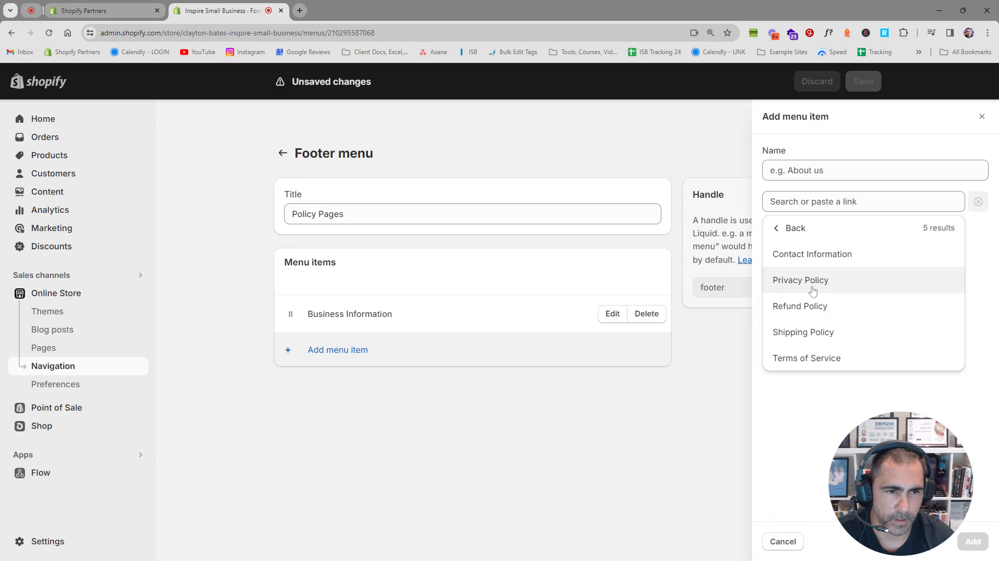
left_click(812, 285)
left_click_drag(868, 506, 106, 508)
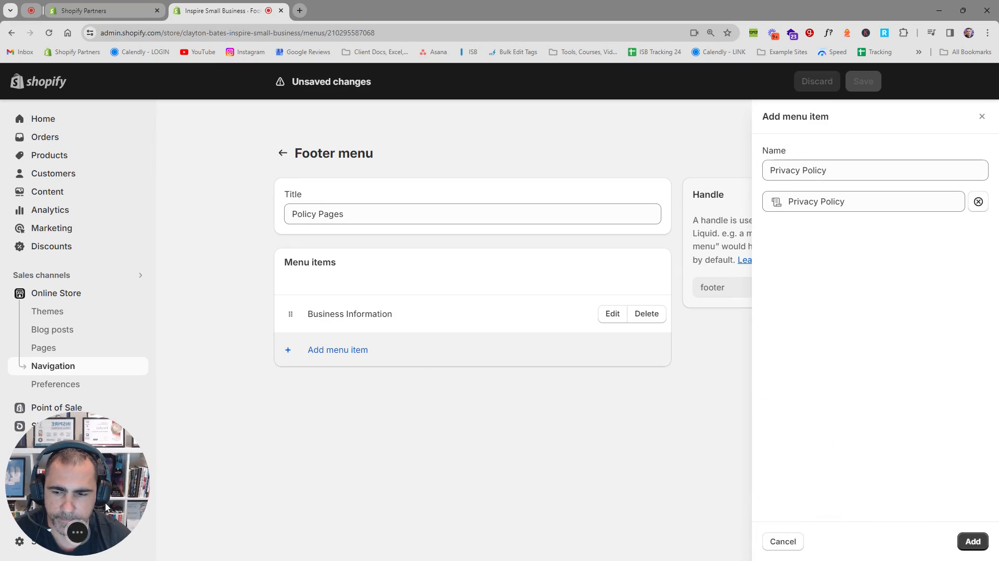
left_click(973, 541)
- Add a menu item linked to the Refund Policy below Privacy Policy
left_click(348, 391)
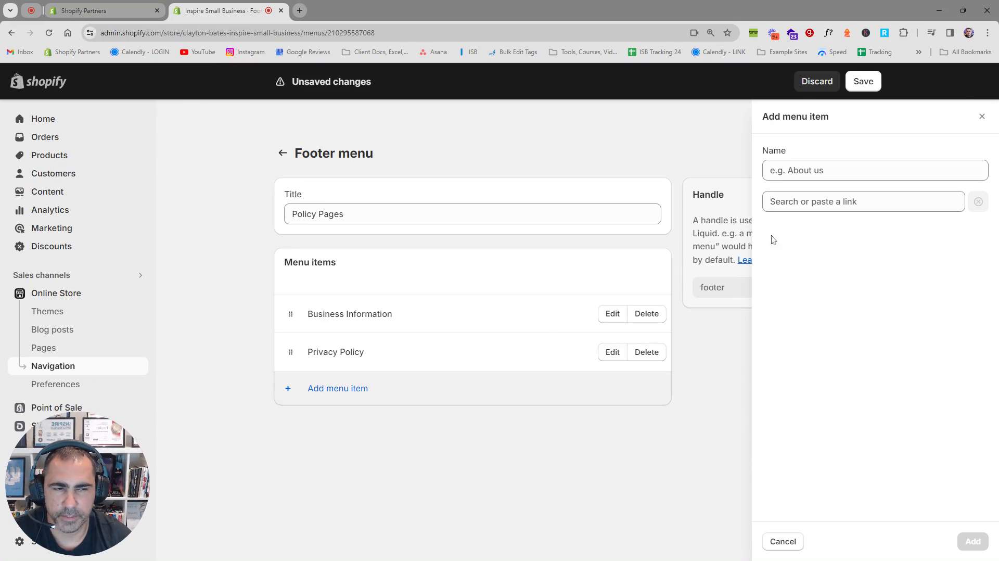
left_click(838, 204)
left_click(830, 410)
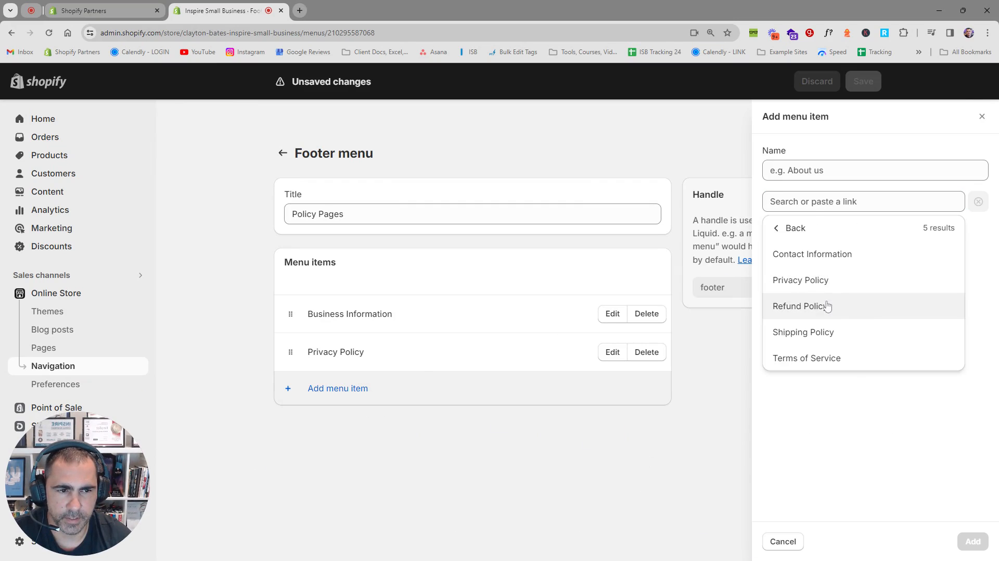
left_click(827, 305)
left_click(973, 541)
- Add a menu item linked to the Shipping Policy below Refund Policy
left_click(353, 429)
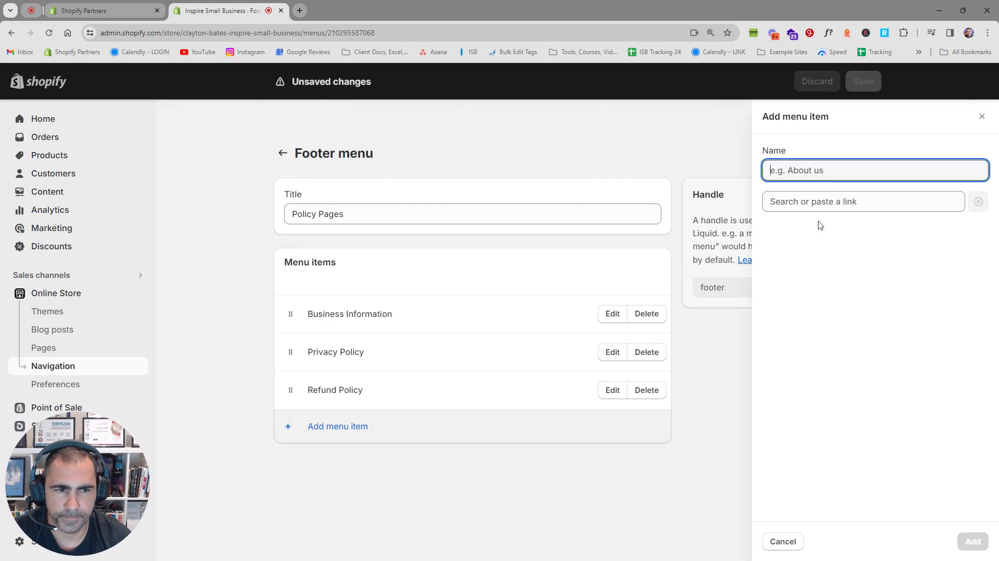
left_click(817, 204)
left_click(808, 409)
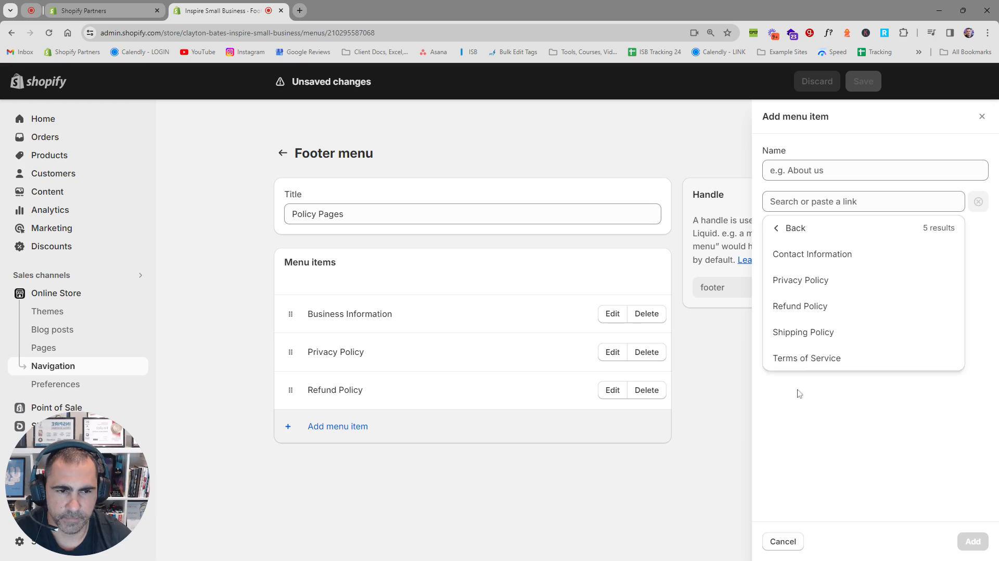
left_click(818, 333)
left_click(973, 541)
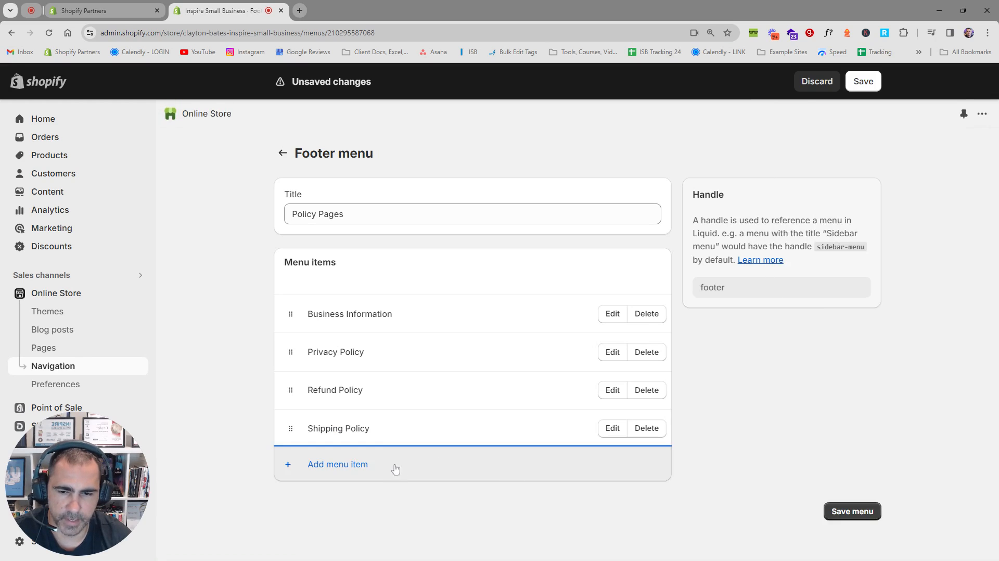
- Add a menu item linked to the Terms of Service policy and save the Policy Pages menu
left_click(364, 464)
left_click(832, 204)
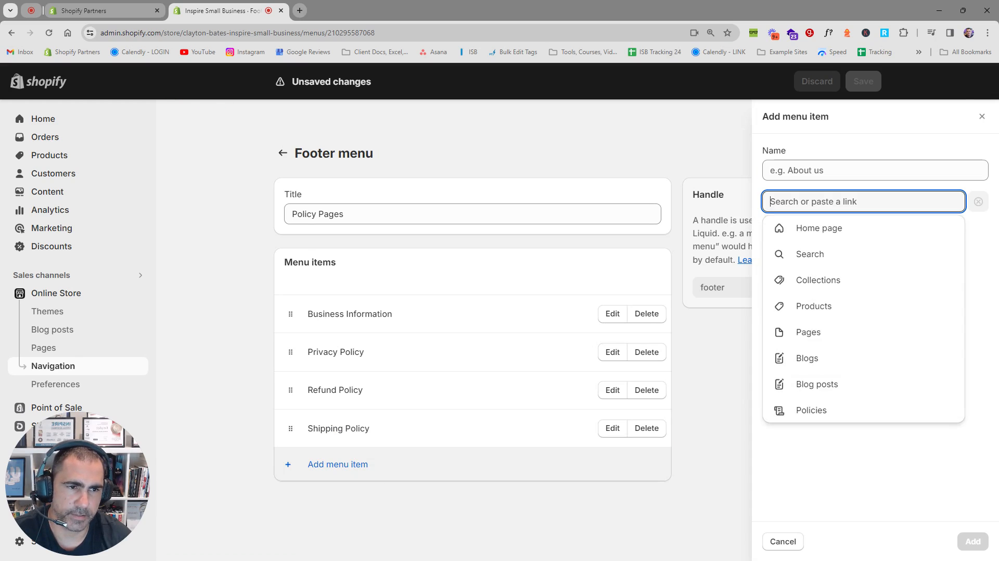
left_click(814, 411)
left_click(812, 358)
left_click(972, 542)
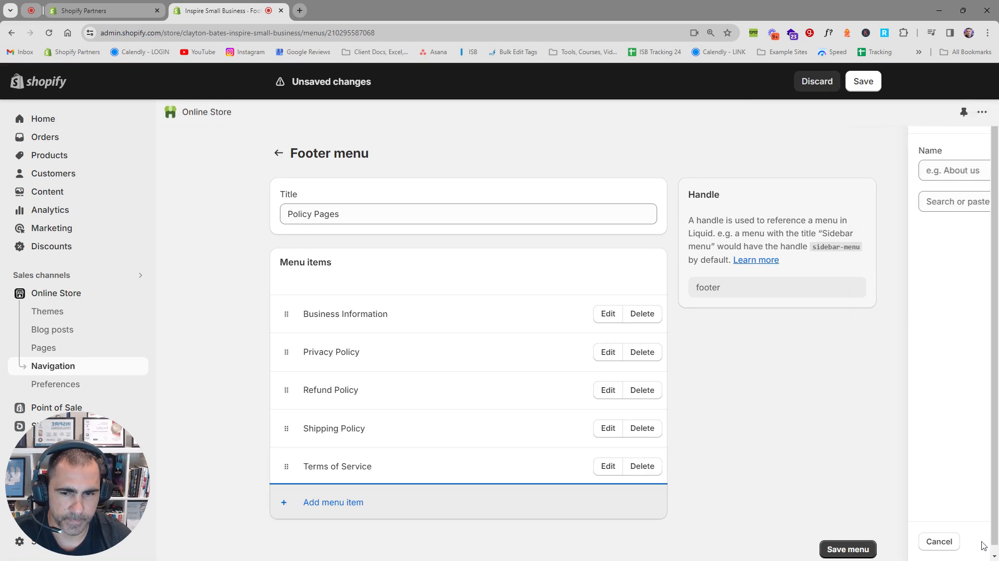
left_click(863, 82)
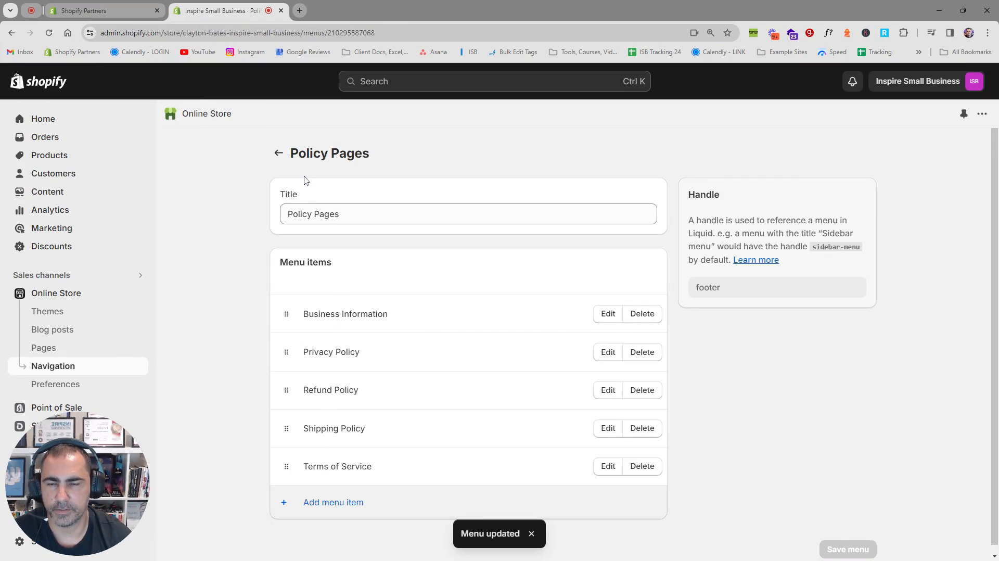
- Return to the navigation overview and start a new menu titled Information
left_click(278, 153)
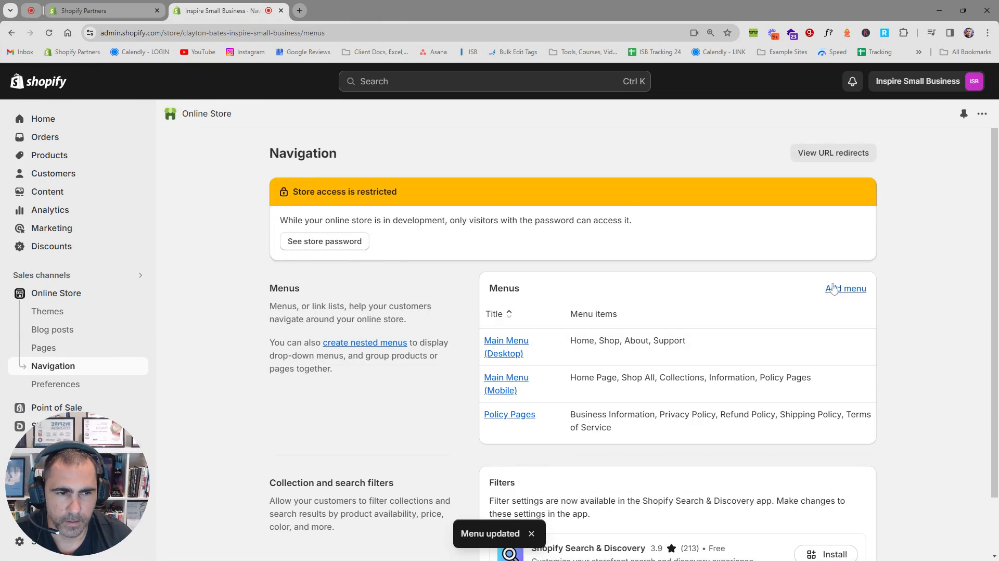
left_click(857, 288)
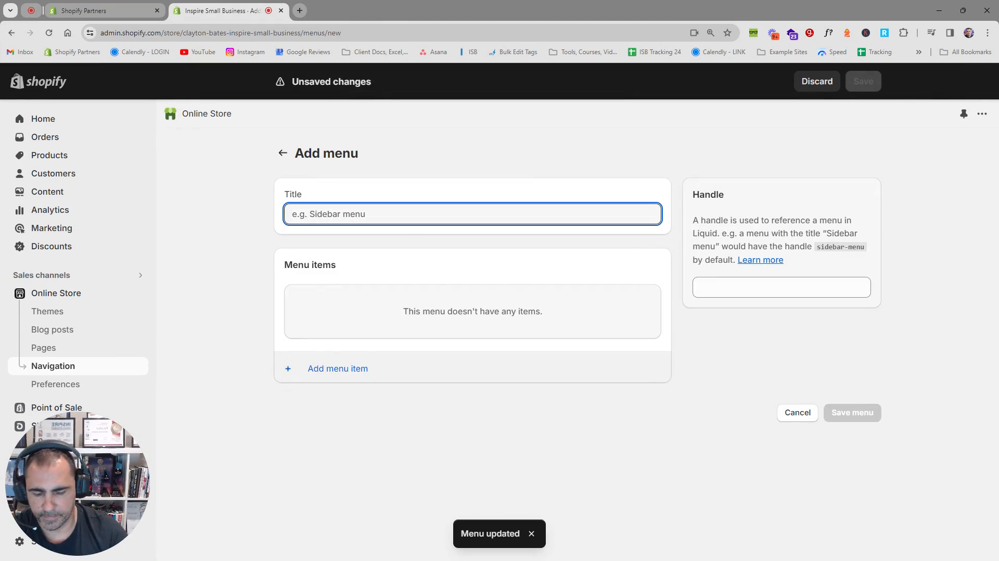
type("Informati")
type("on")
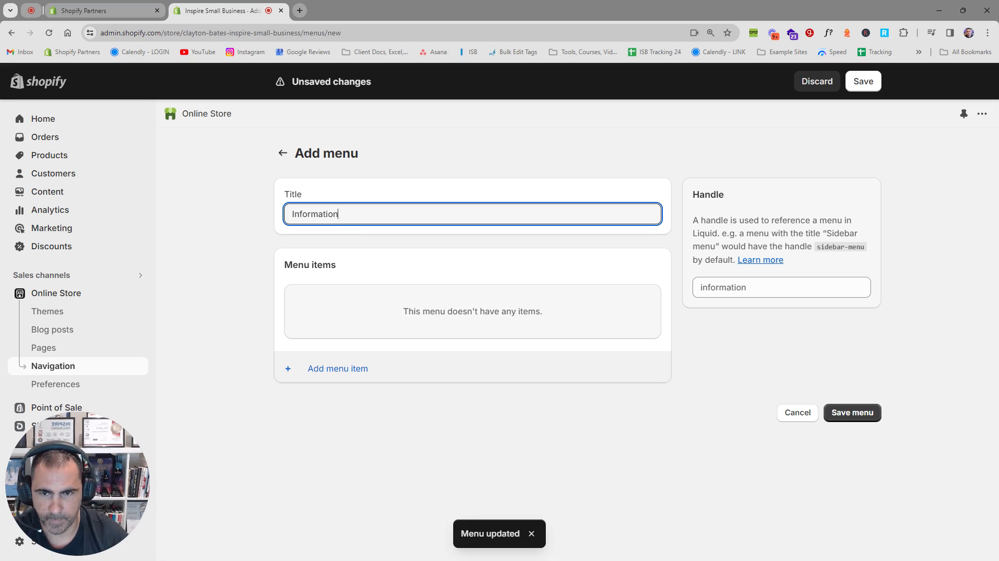
- Add a menu item linked to the About Us page to the Information menu
left_click(411, 371)
key("Tab")
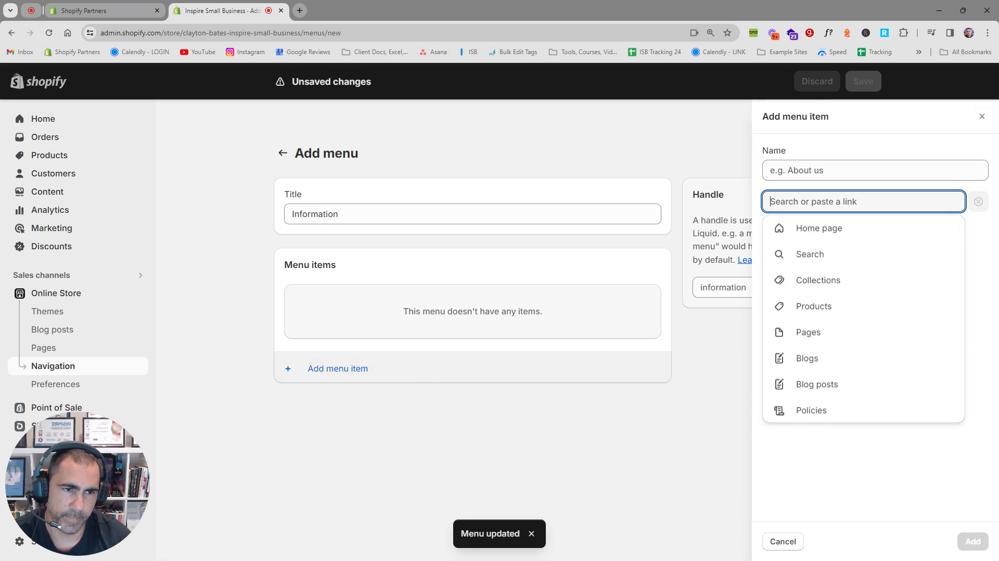
left_click(818, 333)
left_click(819, 270)
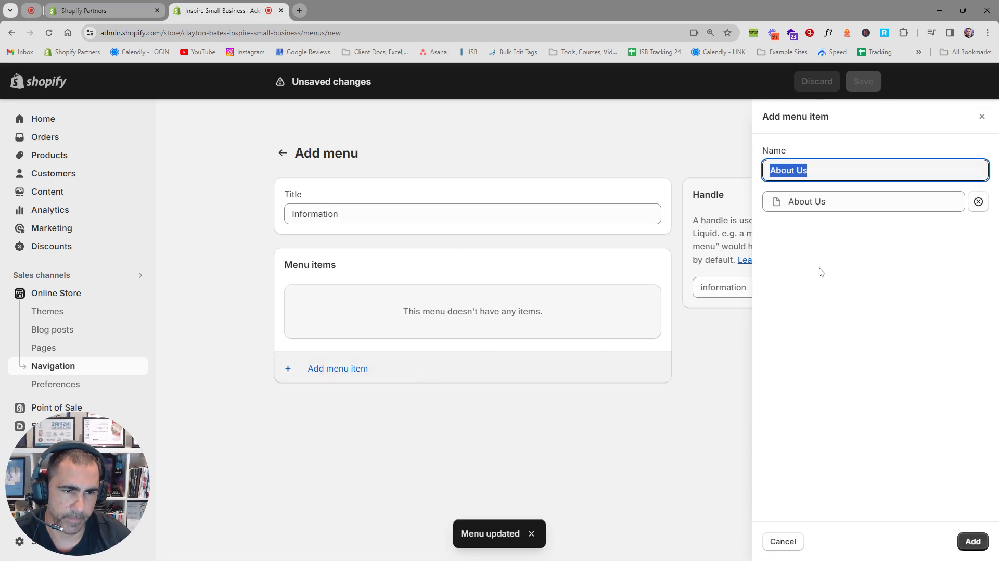
left_click(972, 541)
- Add a menu item linked to the Contact page and name it Contact Us
left_click(364, 351)
key("Tab")
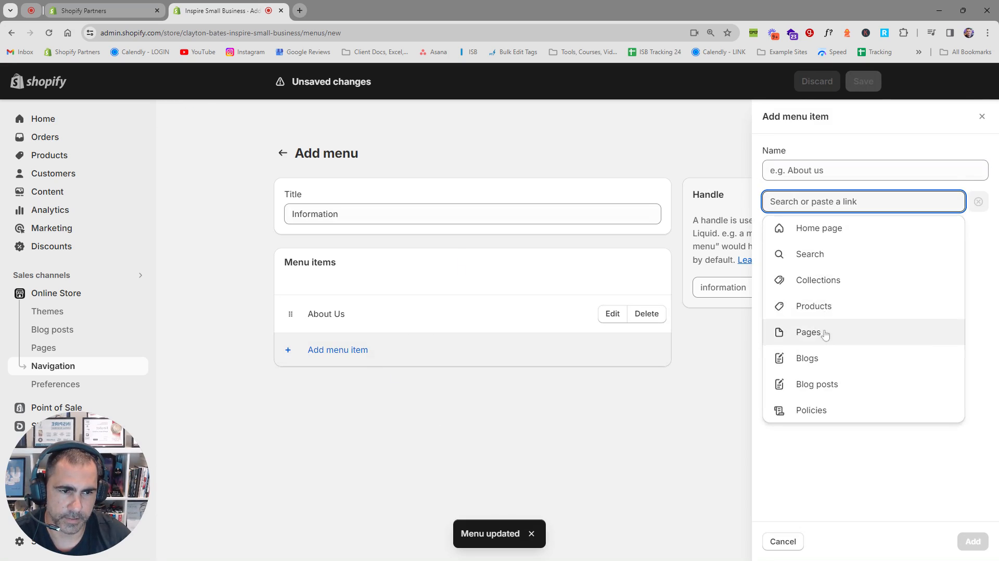
left_click(801, 334)
left_click(812, 281)
left_click(826, 178)
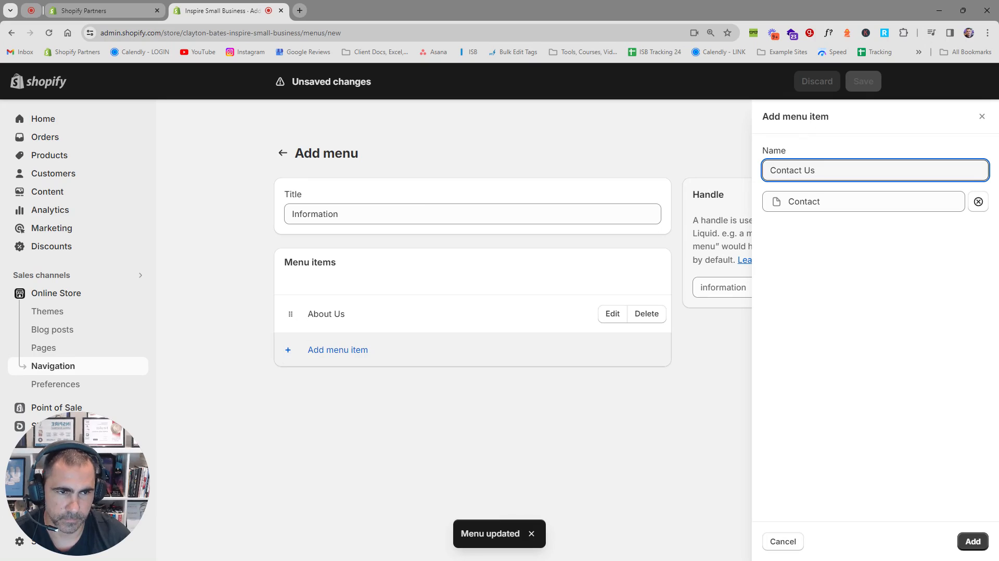
left_click(973, 542)
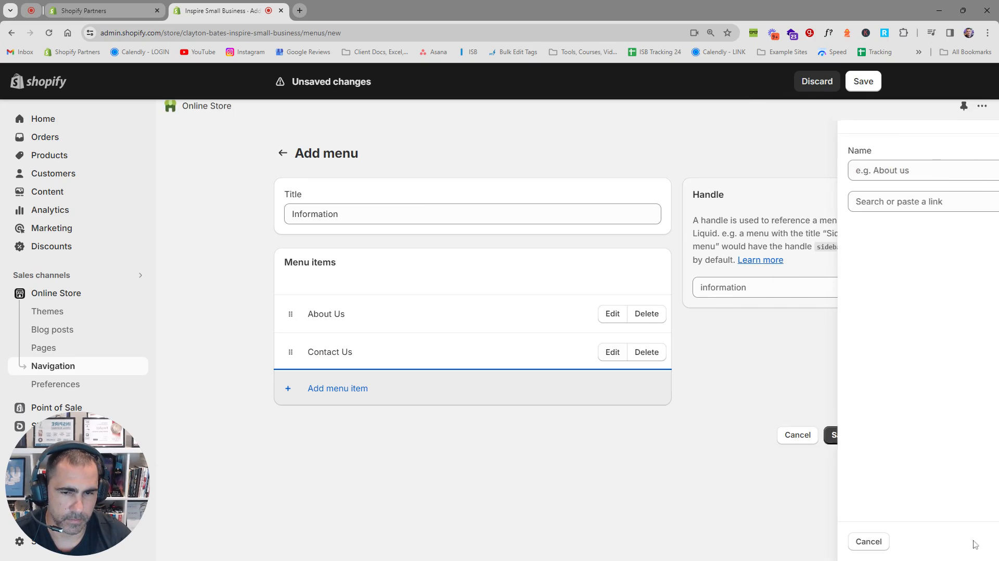
- Add a menu item linked to the Frequently Asked Questions page and name it FAQs
left_click(324, 389)
key("Tab")
left_click(813, 332)
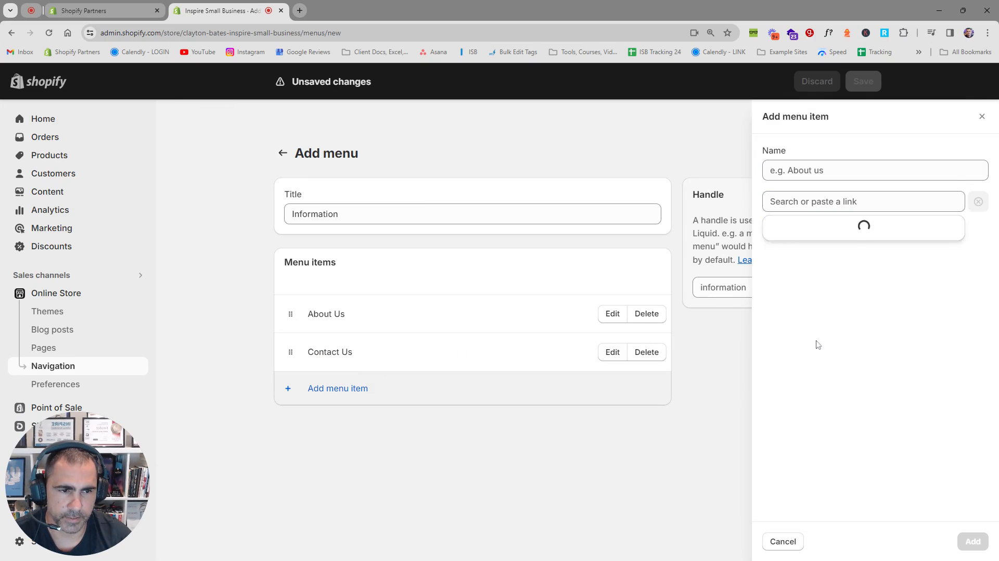
left_click(815, 332)
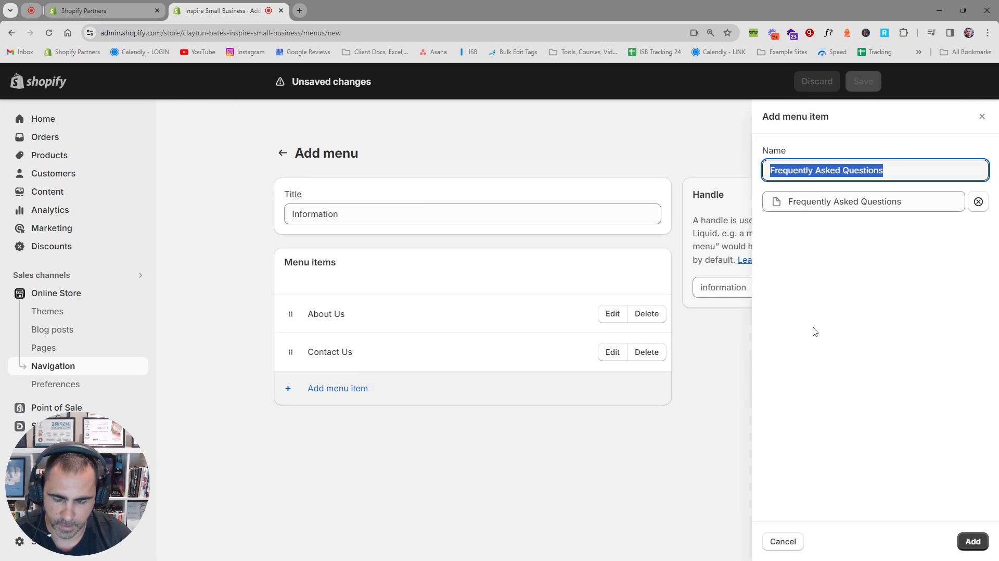
type("FAQs")
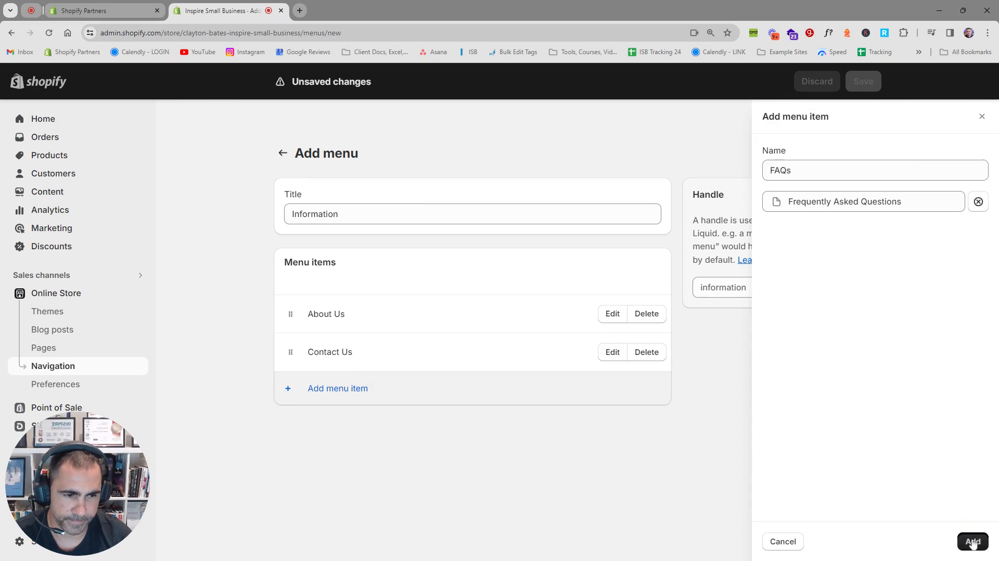
left_click(972, 541)
- Add a menu item linked to the Customer Reviews page and shorten its name to Reviews
left_click(338, 426)
key("Tab")
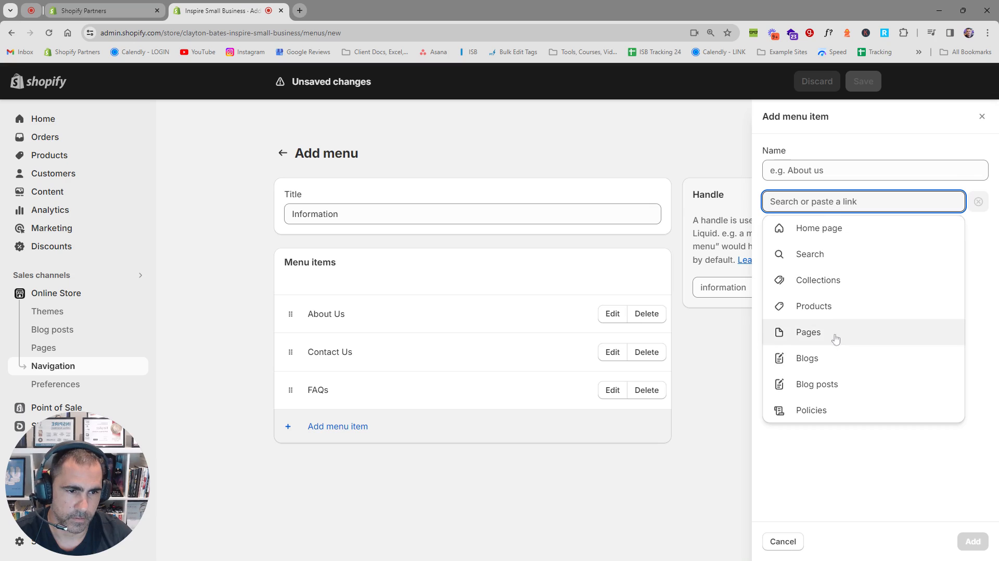
left_click(819, 336)
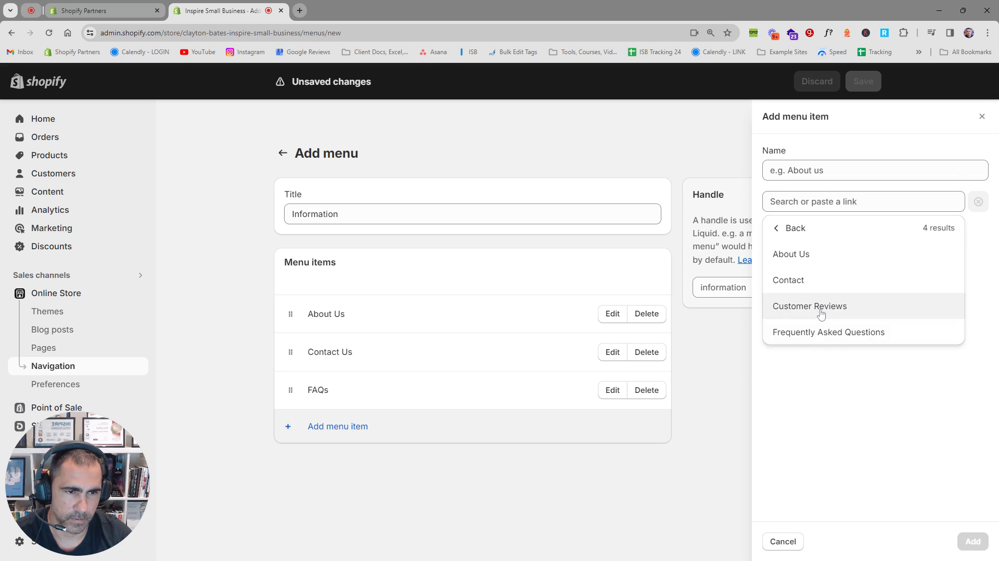
left_click(821, 307)
left_click(826, 170)
left_click_drag(812, 170, 628, 165)
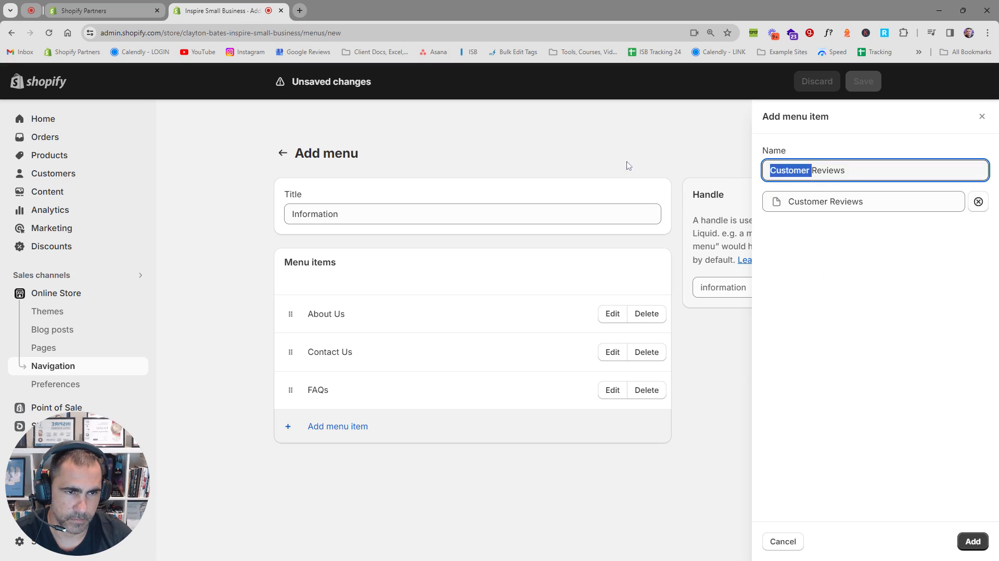
key("BackSpace")
left_click(973, 541)
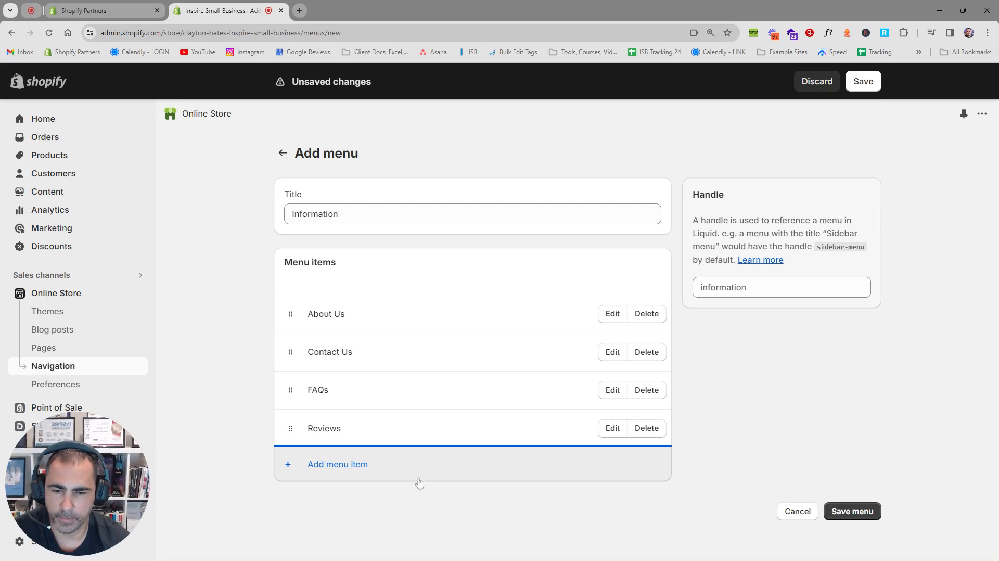
- Add a menu item linked to the News blog and name it Blog
left_click(364, 471)
left_click(851, 206)
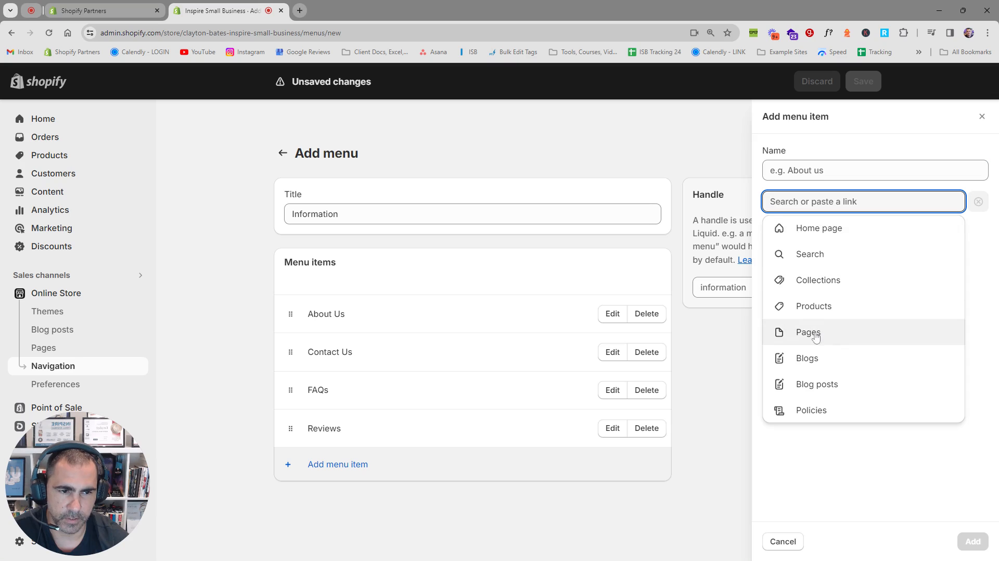
left_click(822, 359)
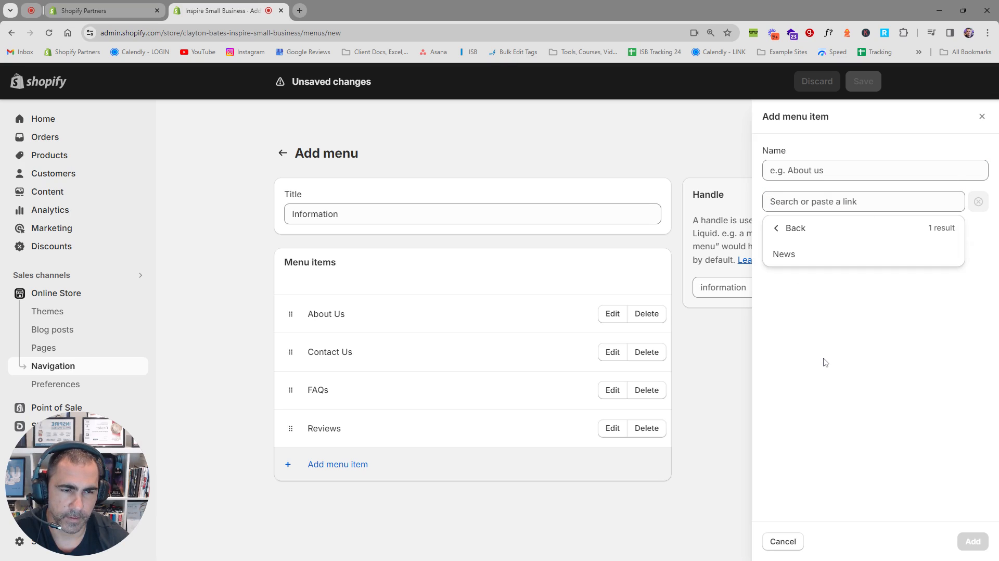
left_click(798, 256)
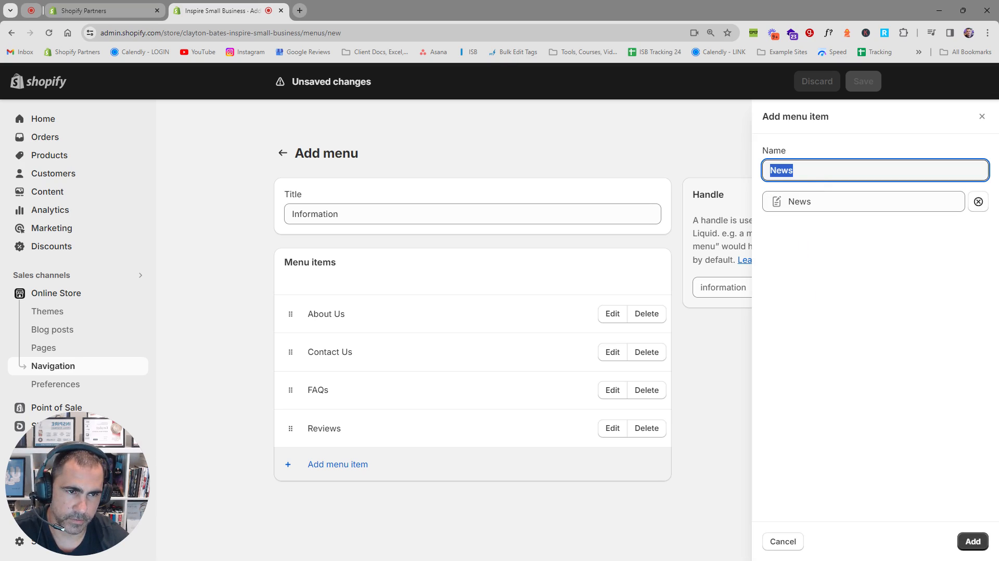
type("Bl")
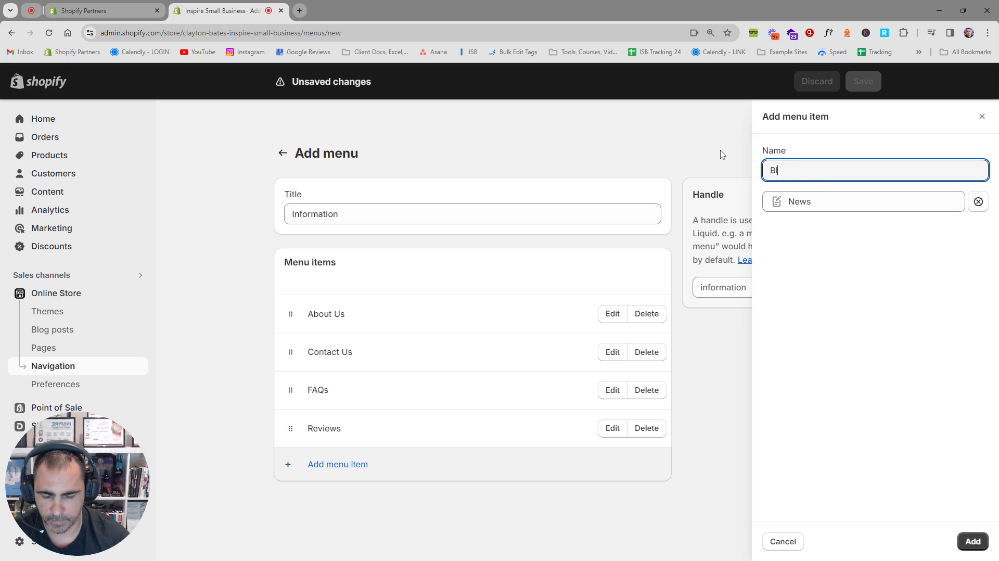
type("og")
left_click(973, 541)
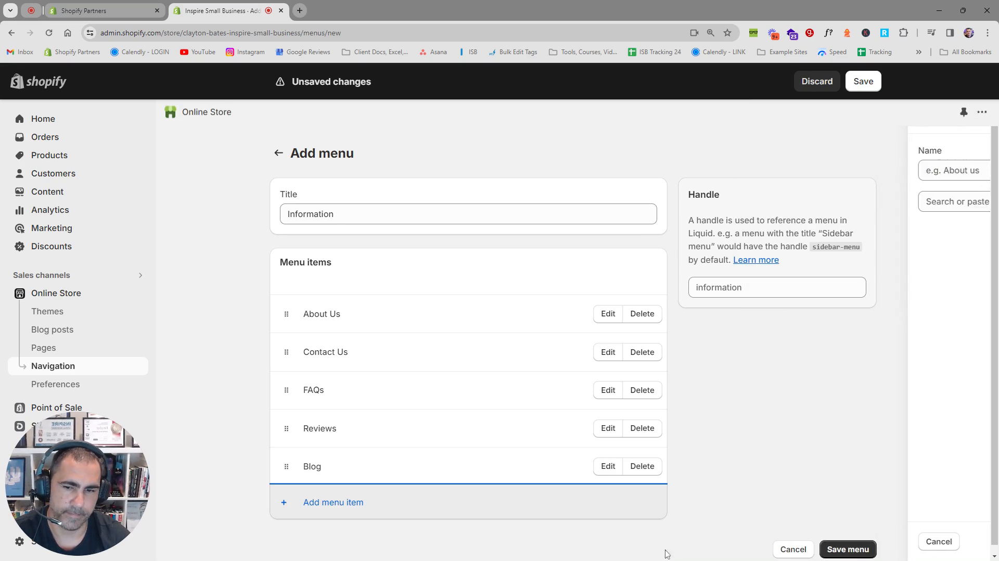
- Move the Blog item directly below About Us and save the Information menu
left_click_drag(290, 466, 281, 376)
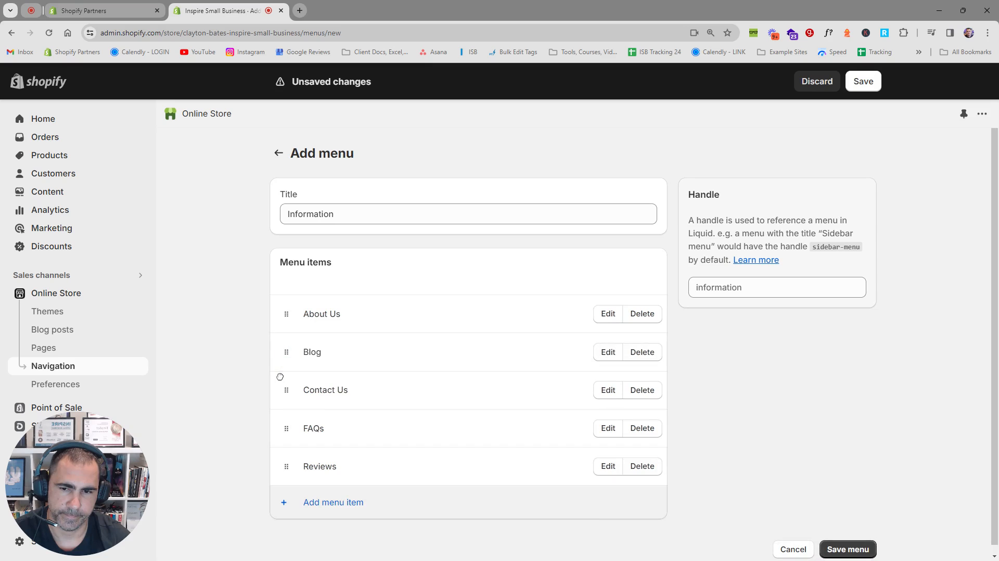
left_click(872, 86)
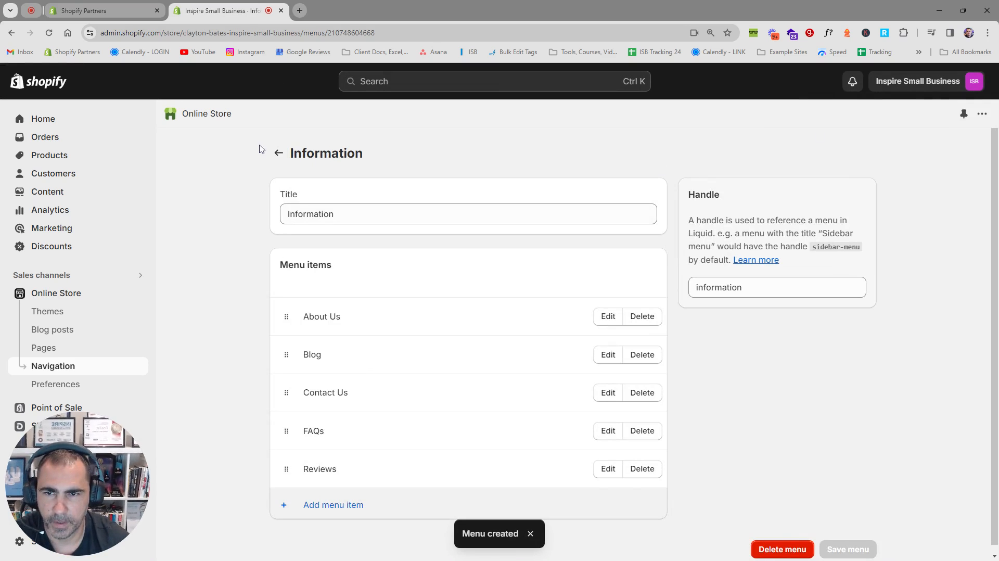
- Return to the navigation overview and start a new menu titled Shop Here
left_click(277, 153)
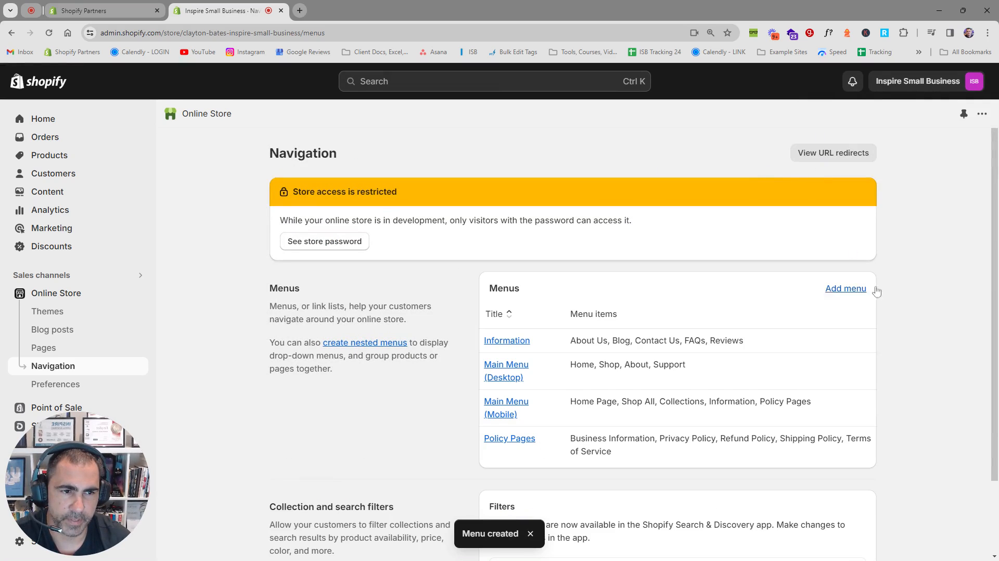
left_click(855, 289)
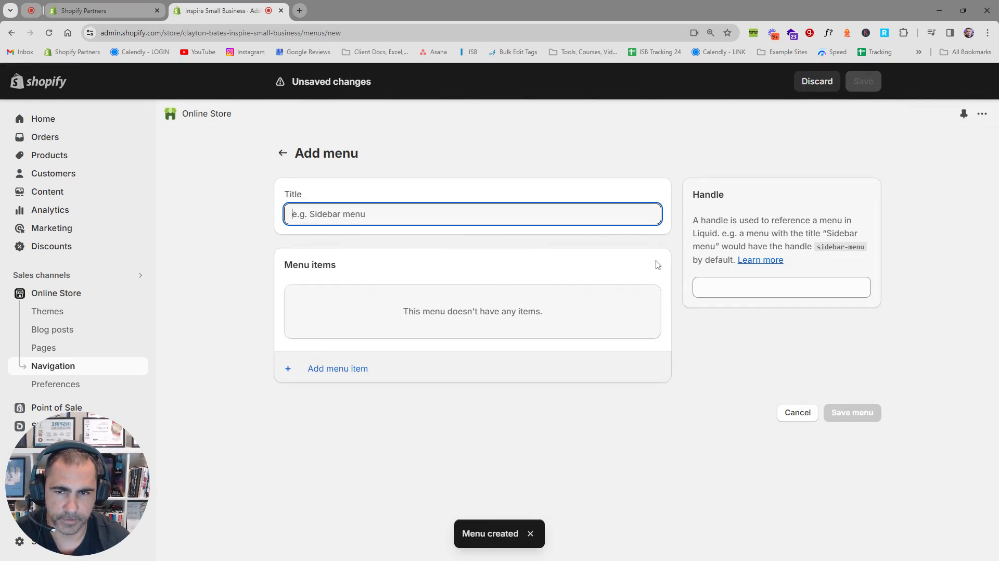
type("Shop Here")
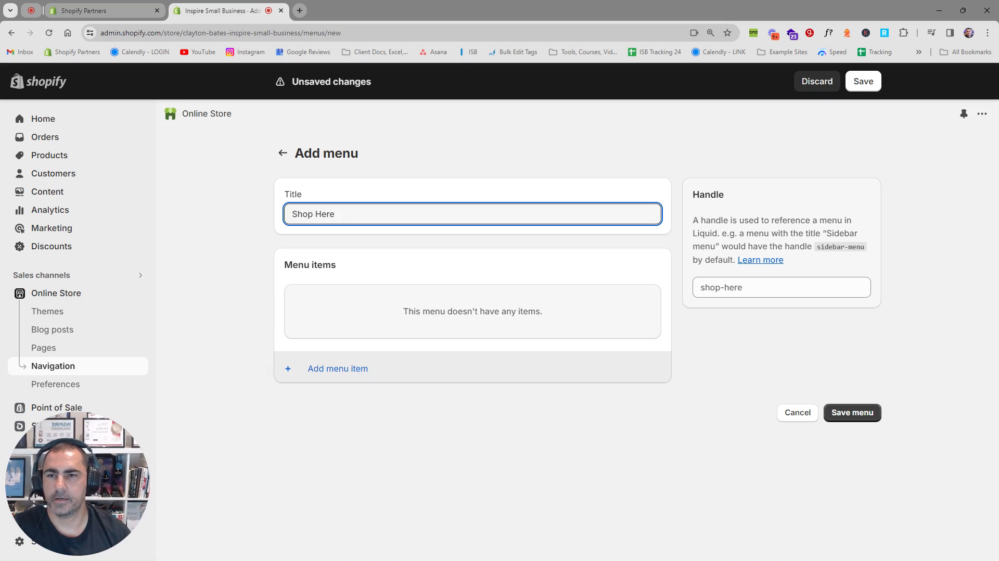
- Add a menu item linked to the All Products collection to the Shop Here menu
left_click(380, 368)
left_click(838, 201)
left_click(843, 286)
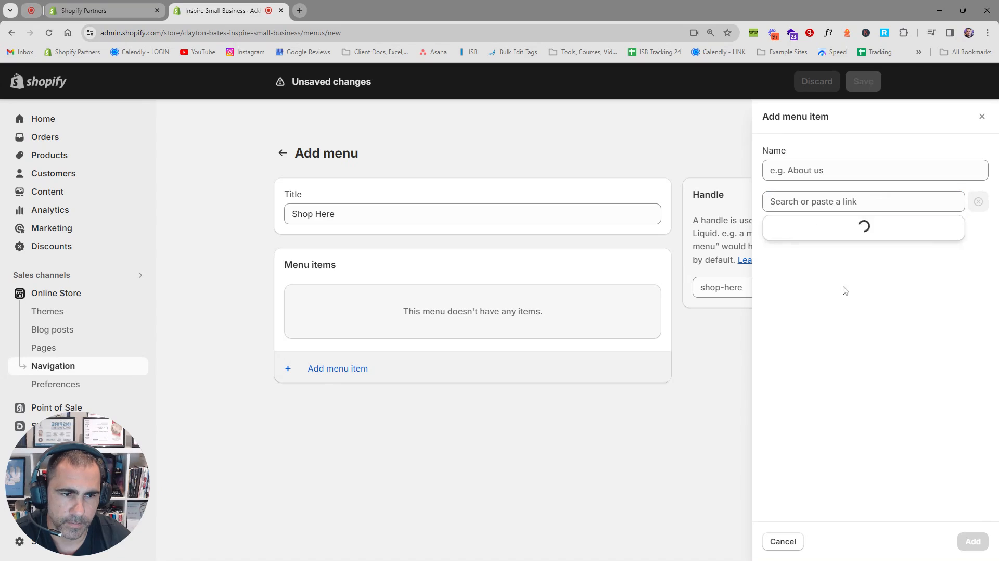
left_click(839, 306)
left_click(971, 542)
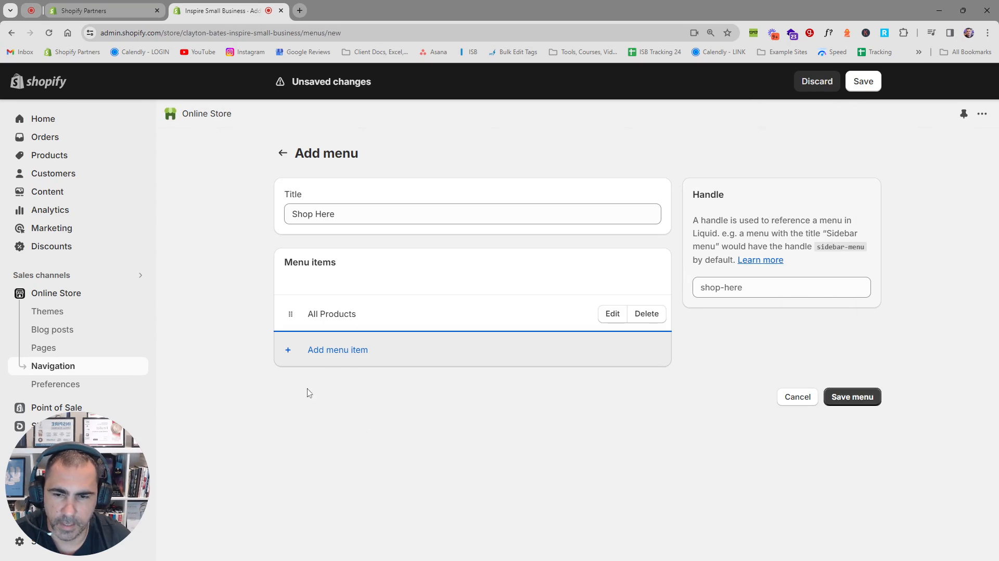
- Add a menu item linked to the Accessories collection to the Shop Here menu
left_click(358, 359)
left_click(838, 201)
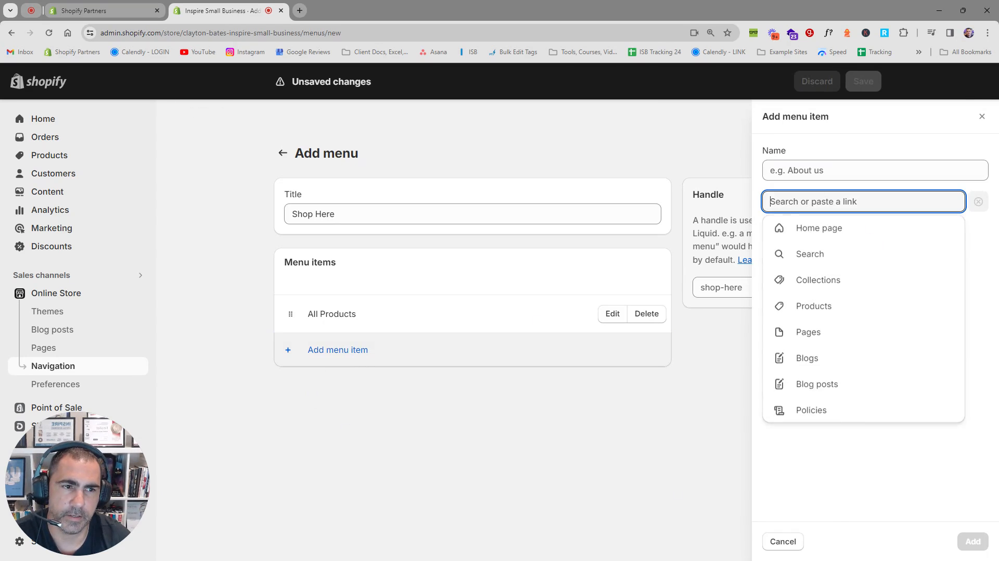
left_click(818, 280)
left_click(833, 280)
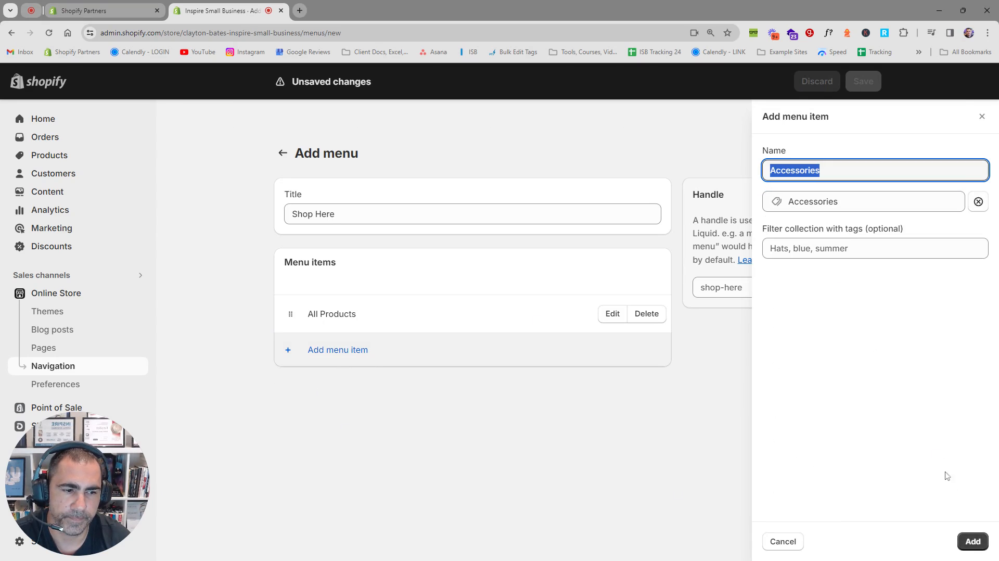
left_click(973, 541)
- Add a menu item linked to the T-Shirts collection to the Shop Here menu
left_click(345, 390)
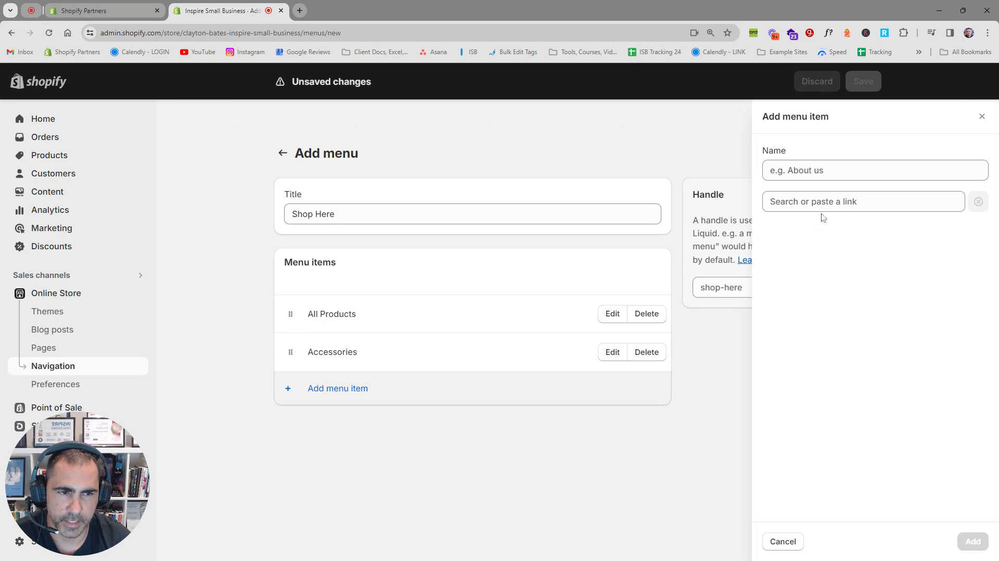
left_click(824, 206)
left_click(826, 280)
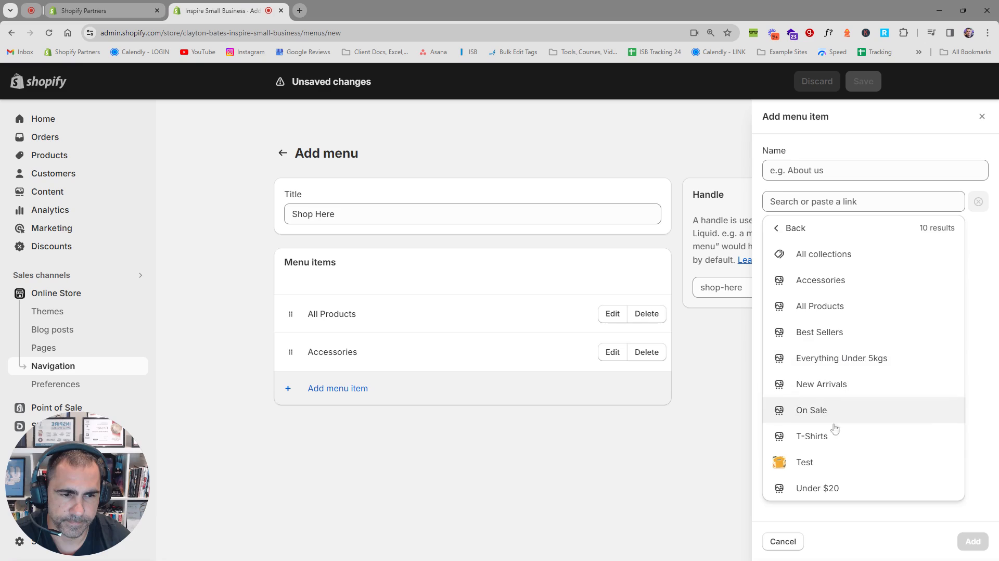
left_click(814, 437)
left_click(972, 542)
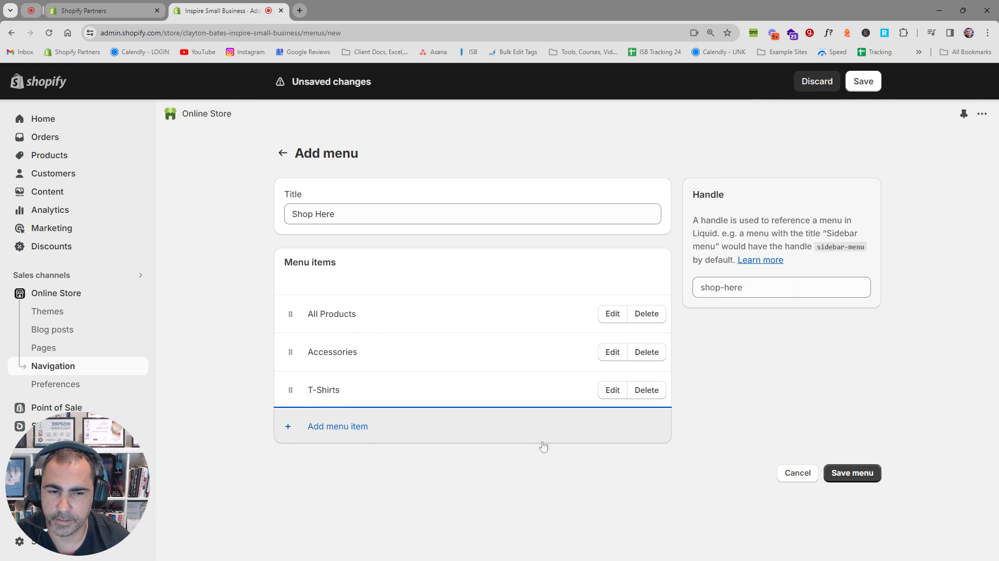
- Delete the T-Shirts and Accessories items from the Shop Here menu
left_click(645, 391)
left_click(674, 359)
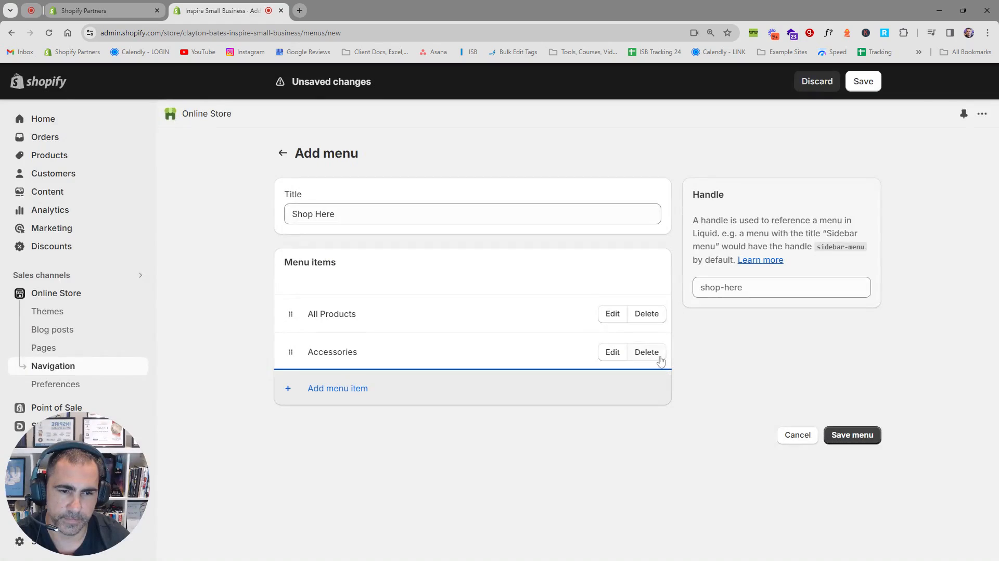
left_click(647, 352)
left_click(661, 353)
- Add an item linked to all collections, name it All Collections, and move it above All Products
left_click(357, 350)
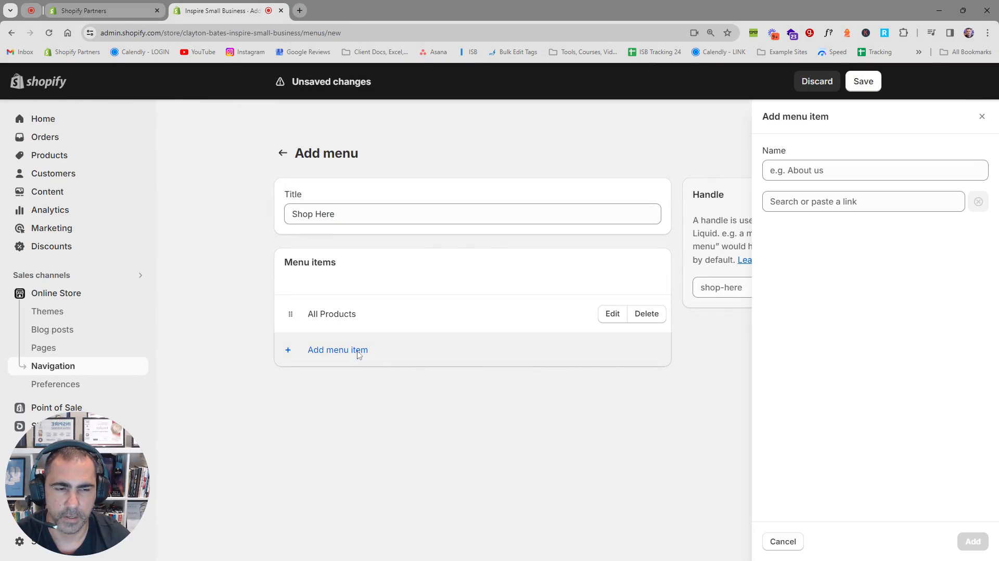
left_click(833, 201)
left_click(842, 282)
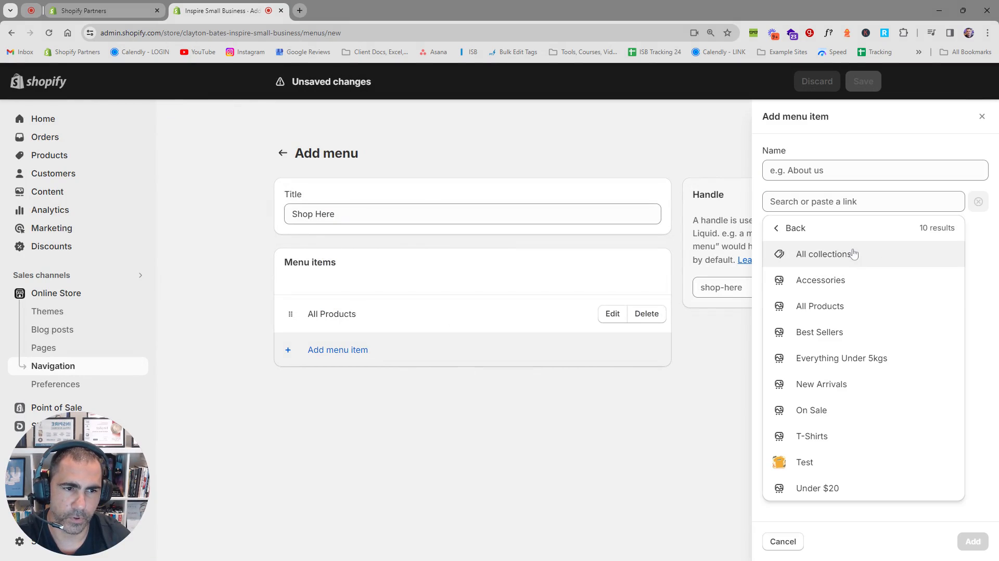
left_click(850, 253)
left_click(786, 170)
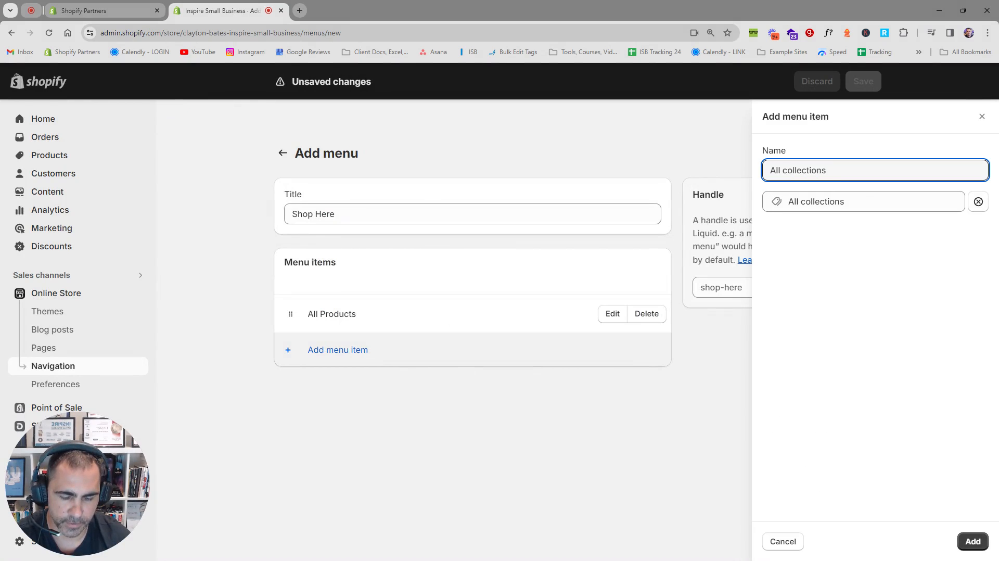
key("BackSpace")
type("C")
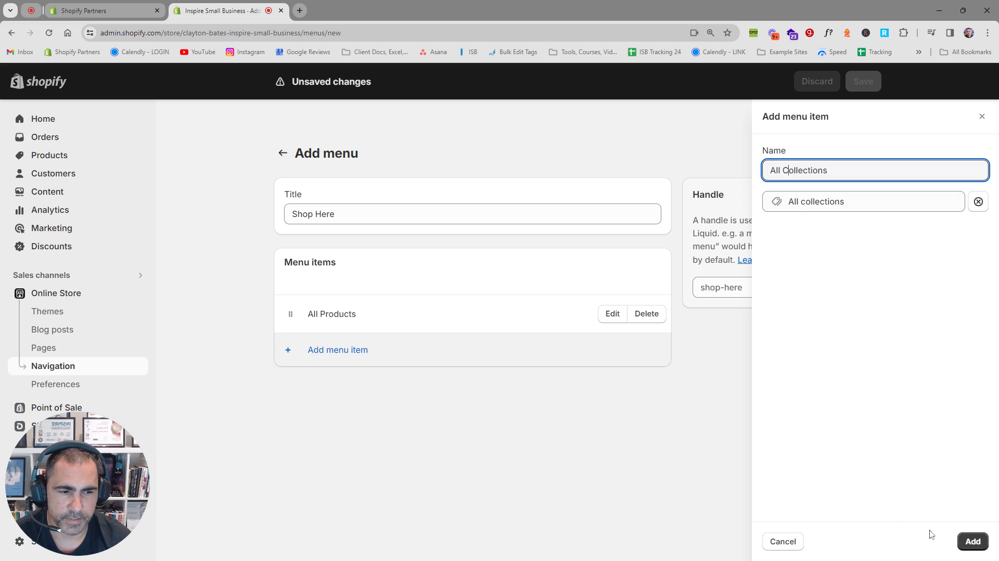
left_click(972, 541)
left_click_drag(288, 350, 313, 327)
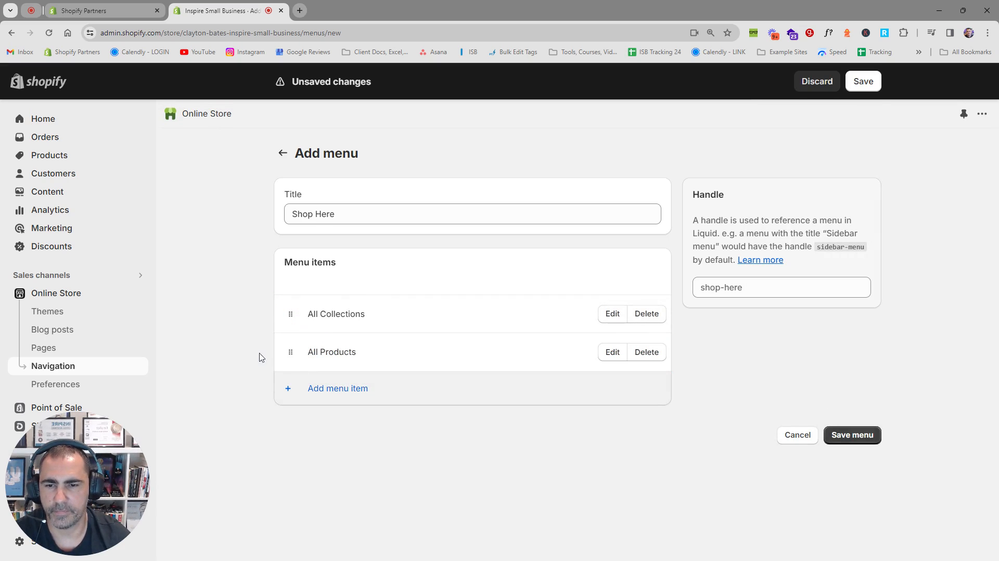
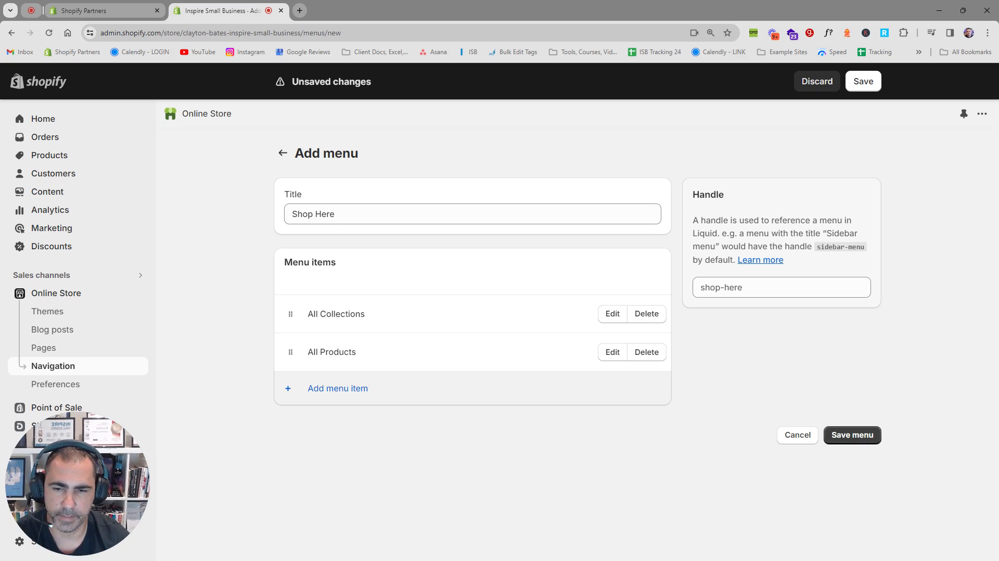
- Add a menu item linked to the Inspire Small Business gift card product and shorten its name to Gift Card
left_click(346, 389)
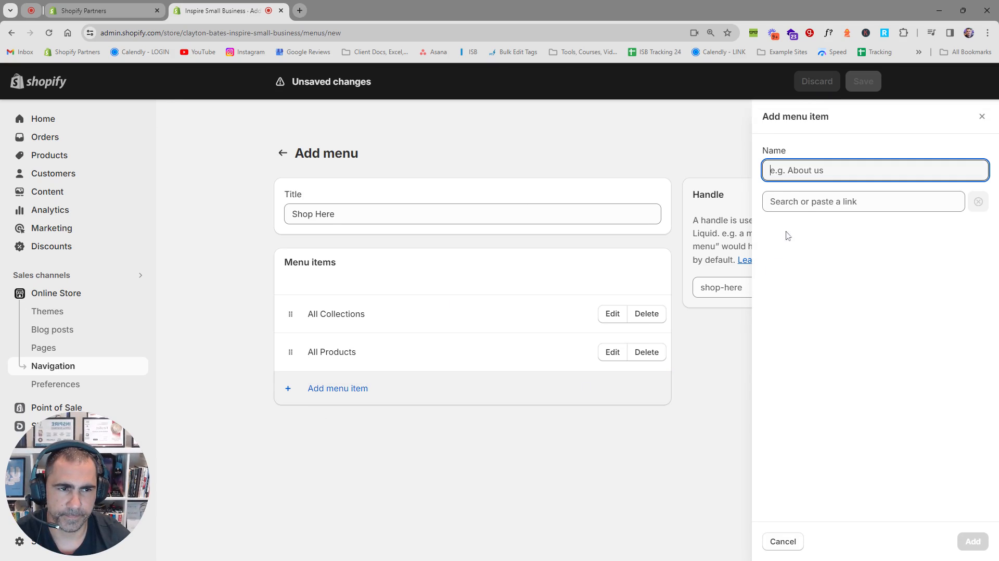
left_click(807, 203)
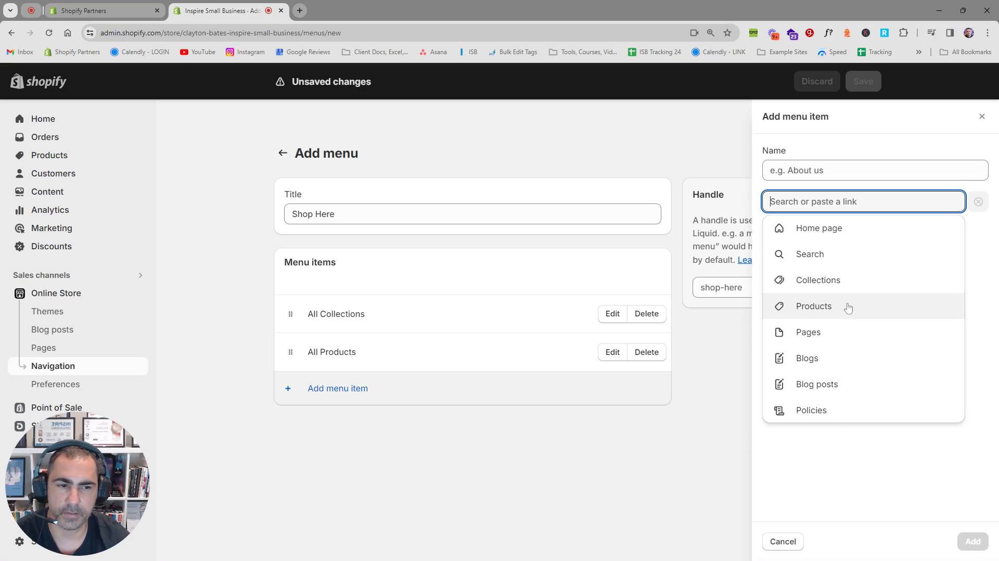
left_click(825, 308)
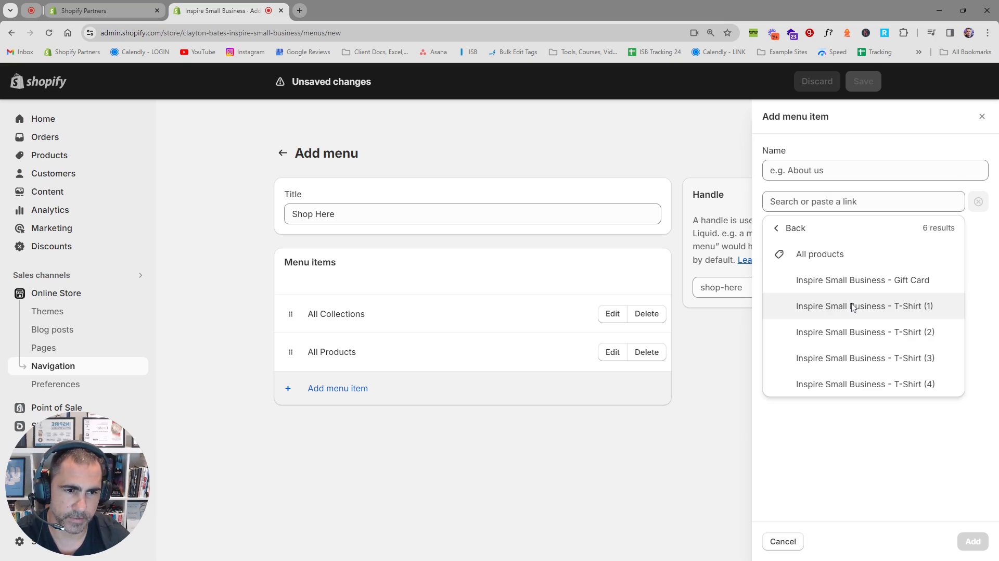
left_click(852, 279)
left_click(859, 170)
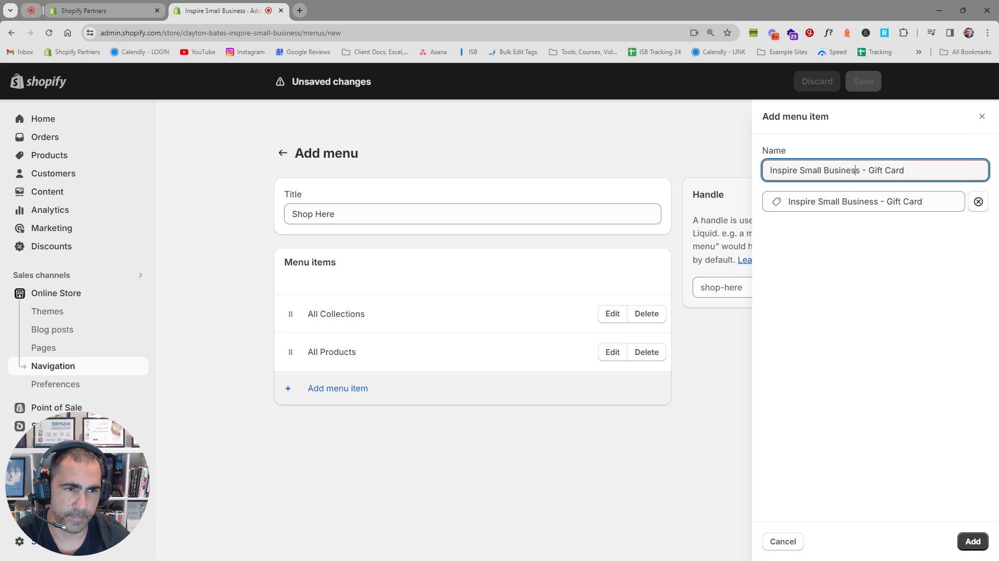
left_click_drag(868, 171, 739, 173)
key("BackSpace")
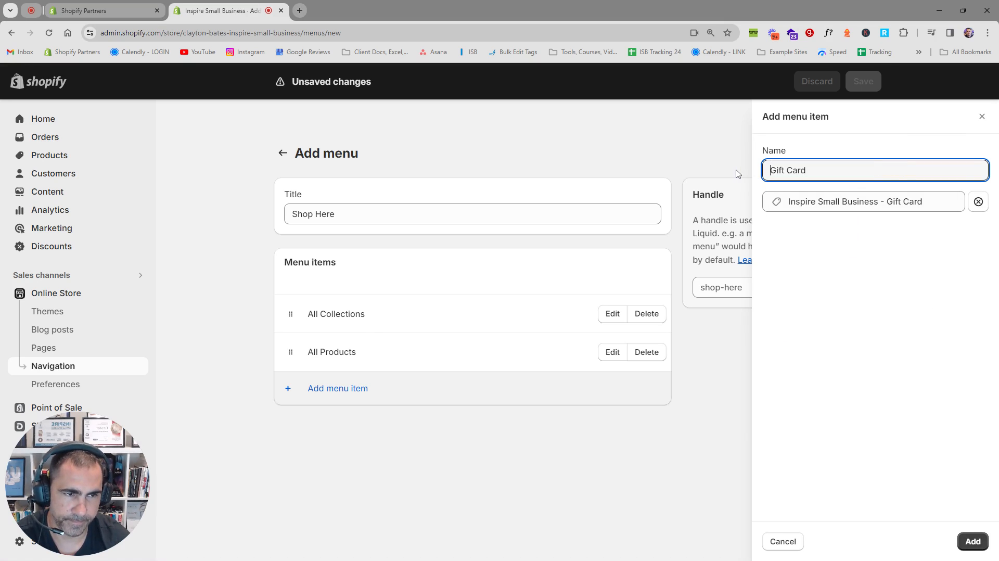
left_click(969, 542)
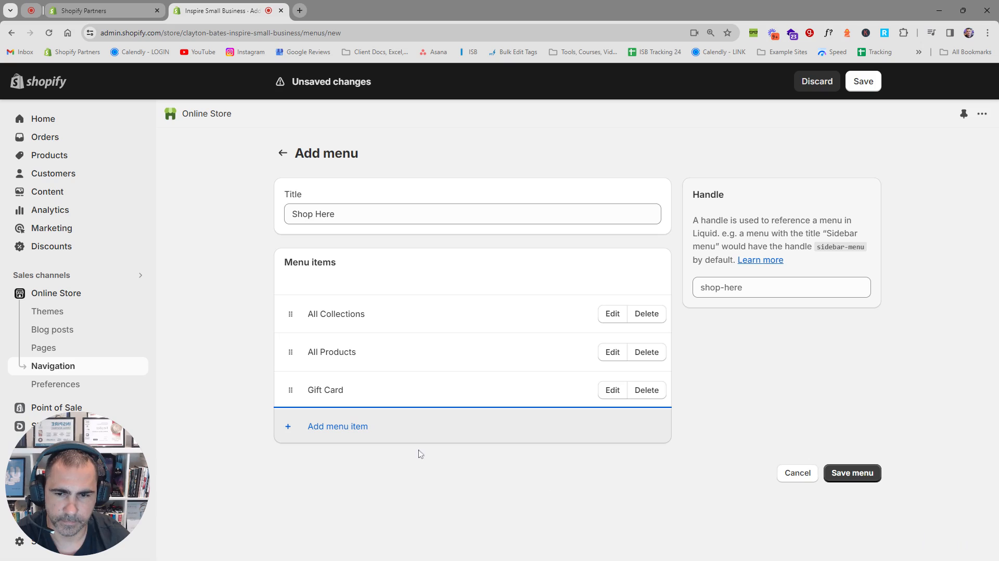
- Add a menu item linked to the store's search page with the name Search
left_click(354, 427)
left_click(858, 202)
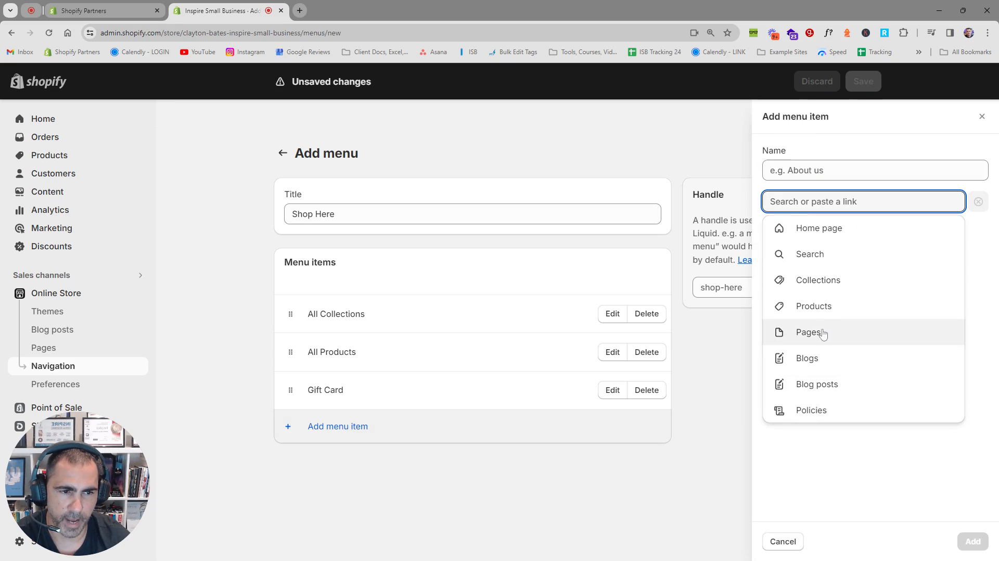
left_click(811, 256)
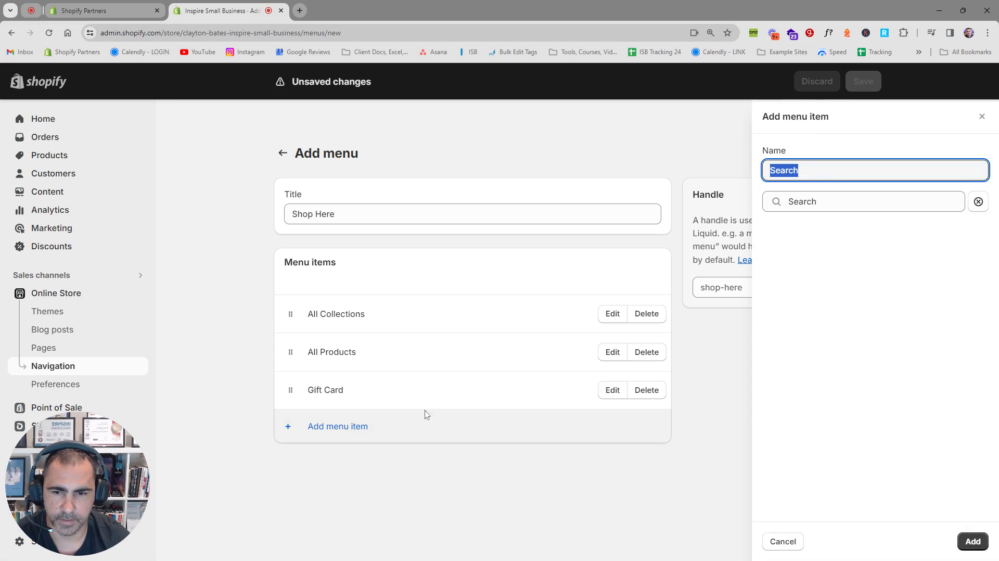
left_click(972, 541)
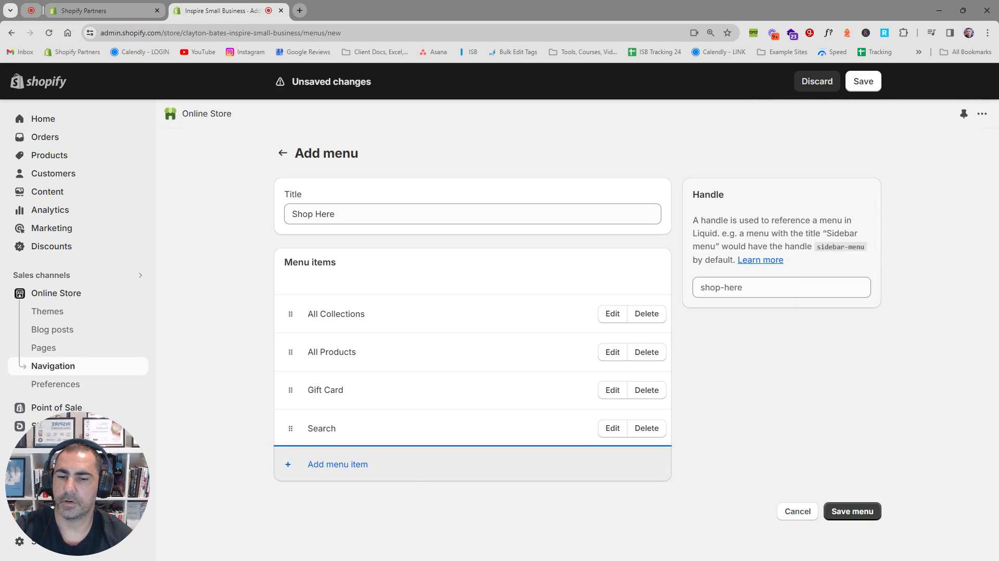
- Add a menu item linked to the On Sale collection and shorten its name to Sale
left_click(375, 465)
left_click(852, 209)
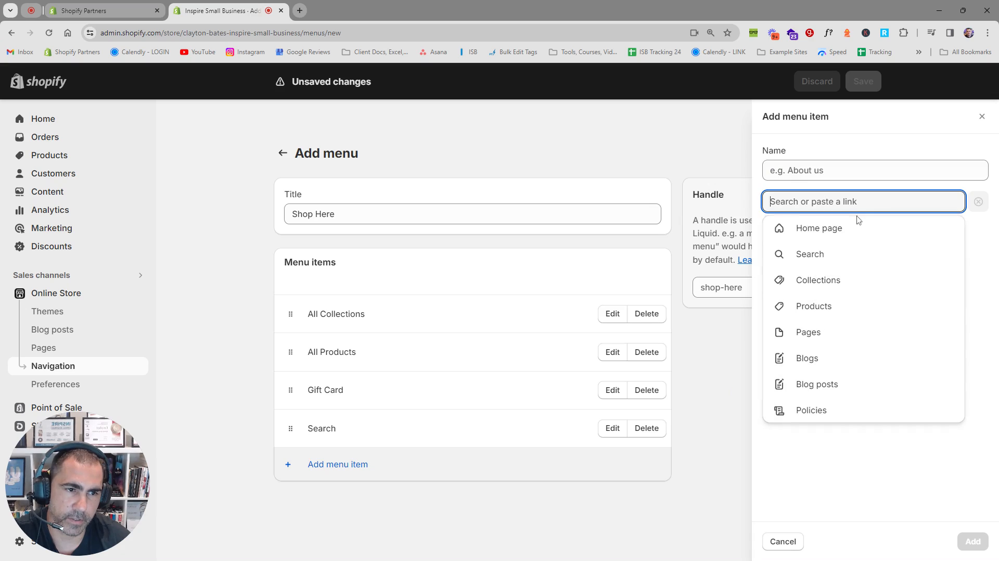
left_click(852, 280)
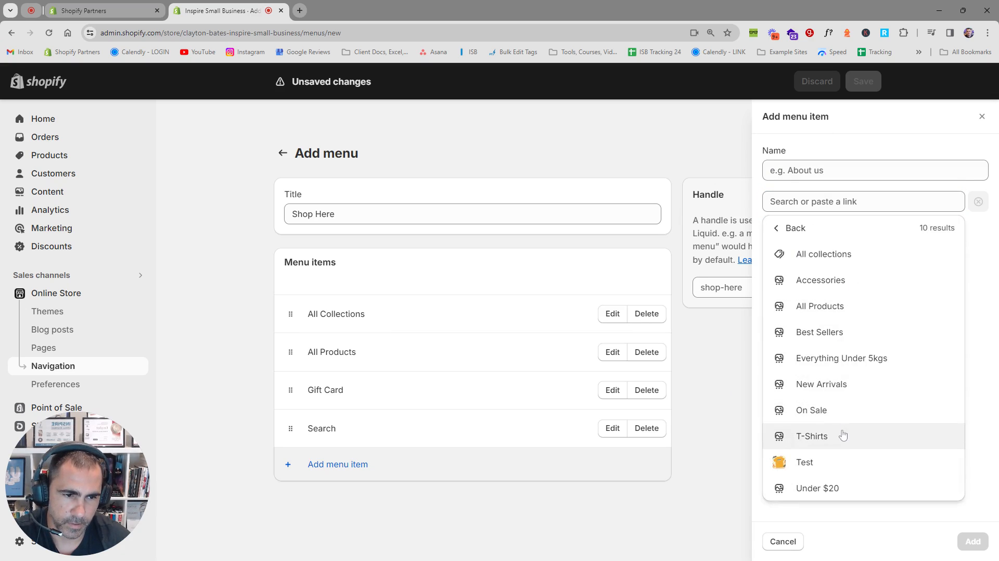
left_click(812, 410)
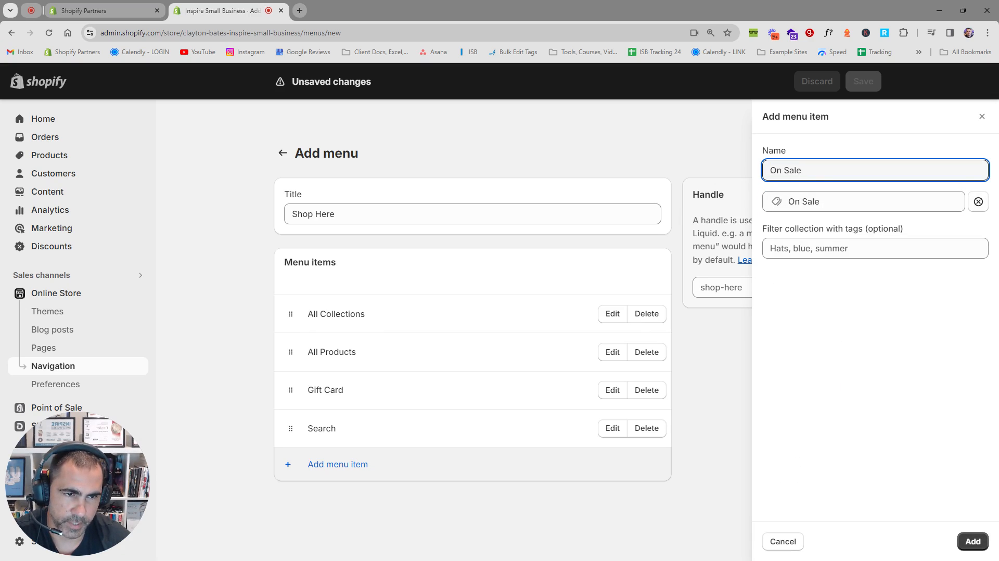
left_click_drag(784, 170, 747, 171)
key("BackSpace")
left_click(972, 541)
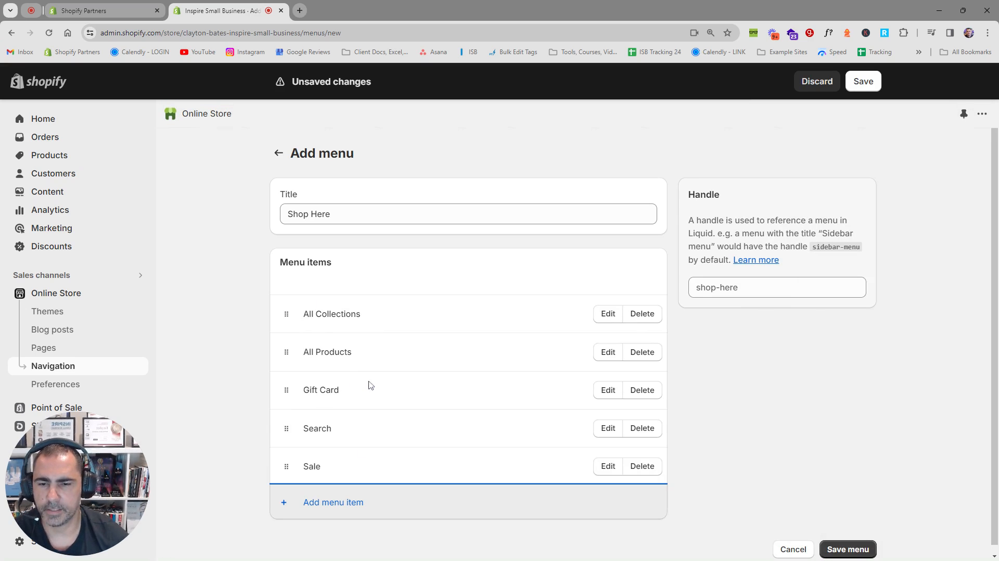
- Review the items of the Shop Here menu and save the menu
left_click_drag(301, 312, 366, 319)
left_click_drag(302, 351, 365, 355)
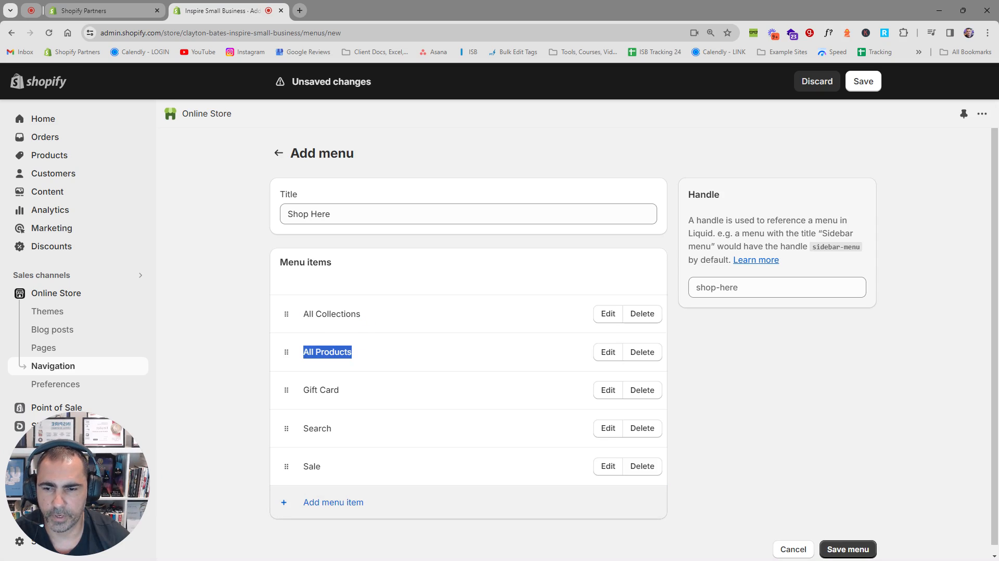
left_click_drag(301, 389, 344, 394)
left_click_drag(302, 427, 346, 430)
left_click_drag(302, 466, 349, 469)
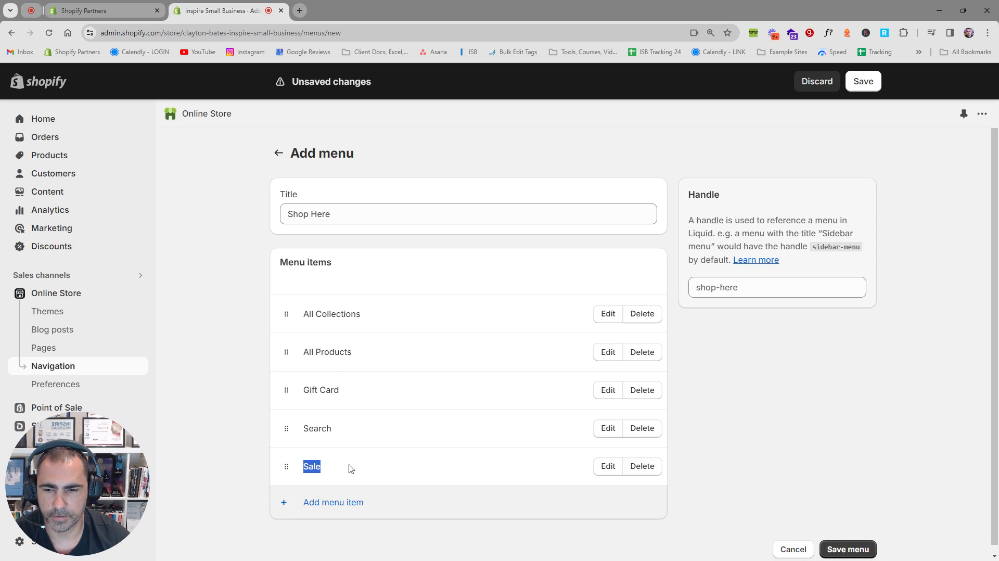
left_click(351, 468)
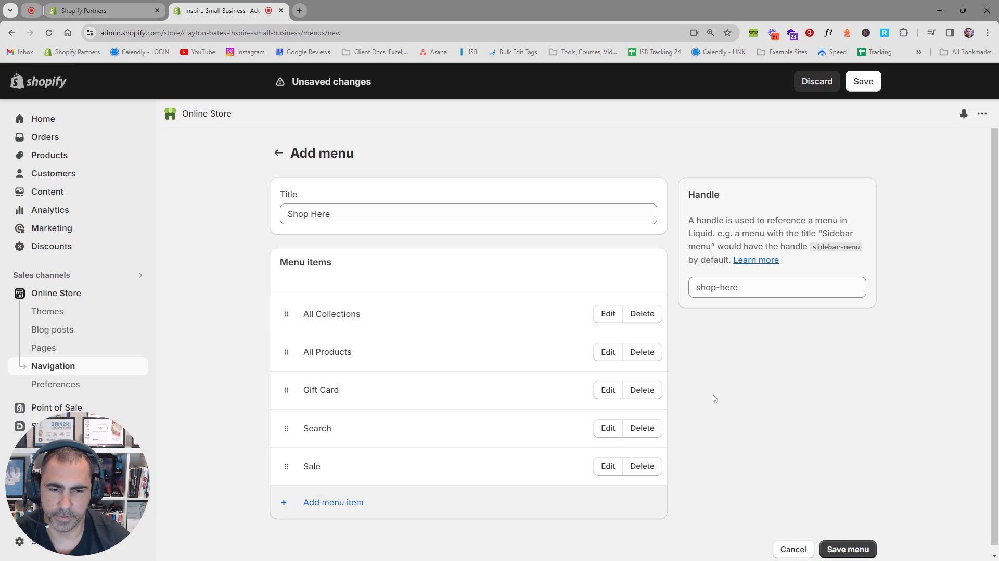
left_click(864, 83)
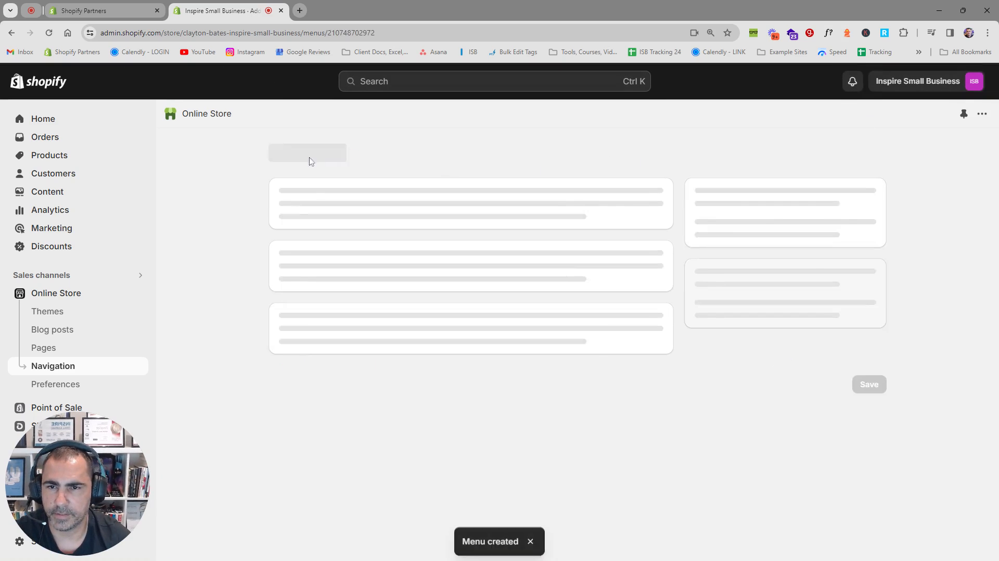
- Leave the saved menu and open the current Dawn theme for customization
left_click(276, 154)
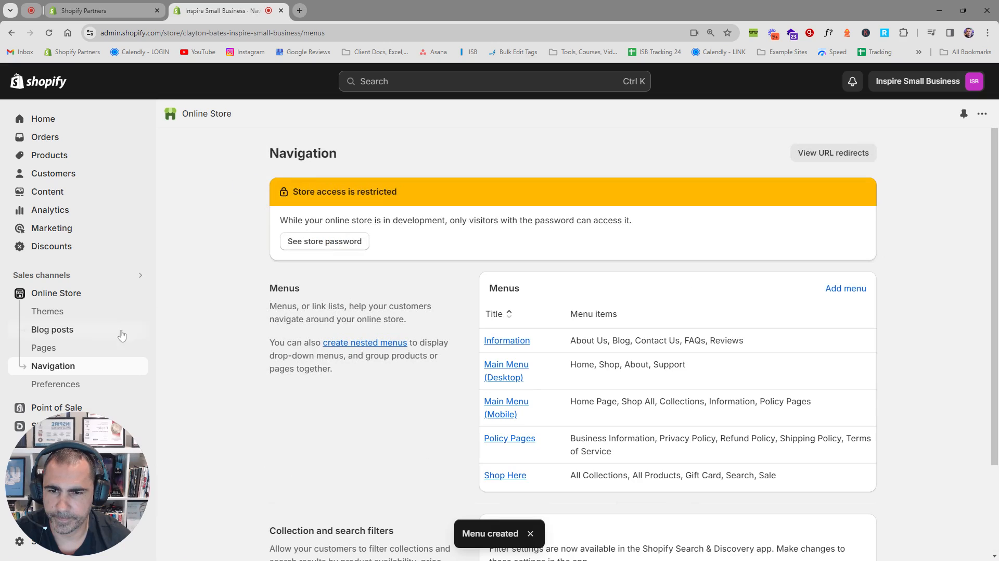
left_click(72, 314)
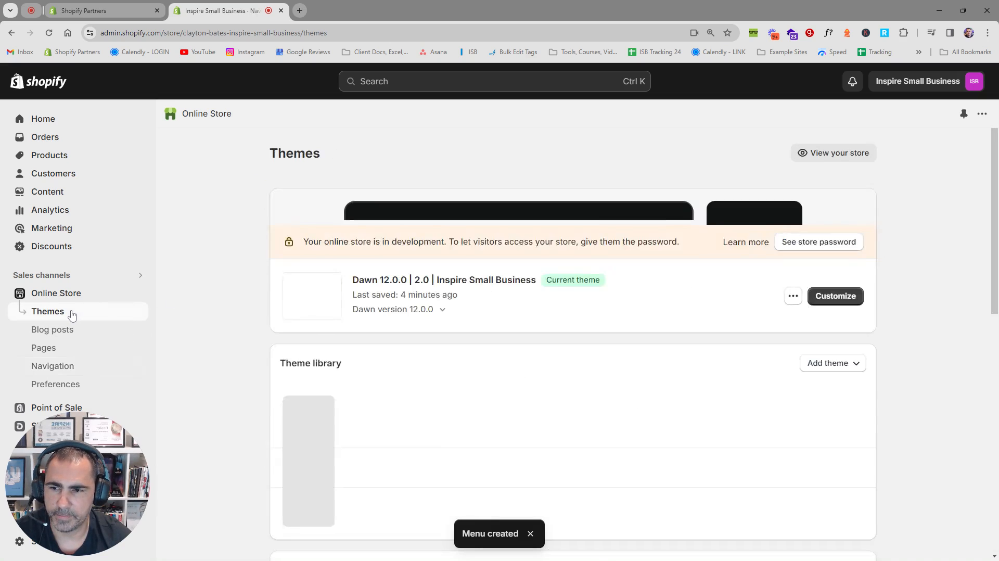
left_click(842, 440)
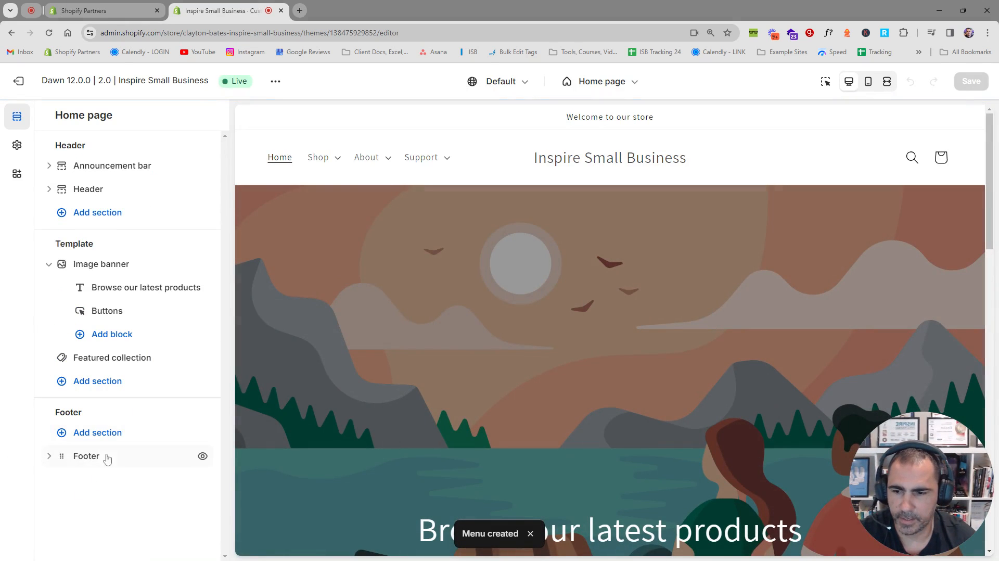
- Expand the home page's Footer section and open its first Quick links block
left_click(49, 457)
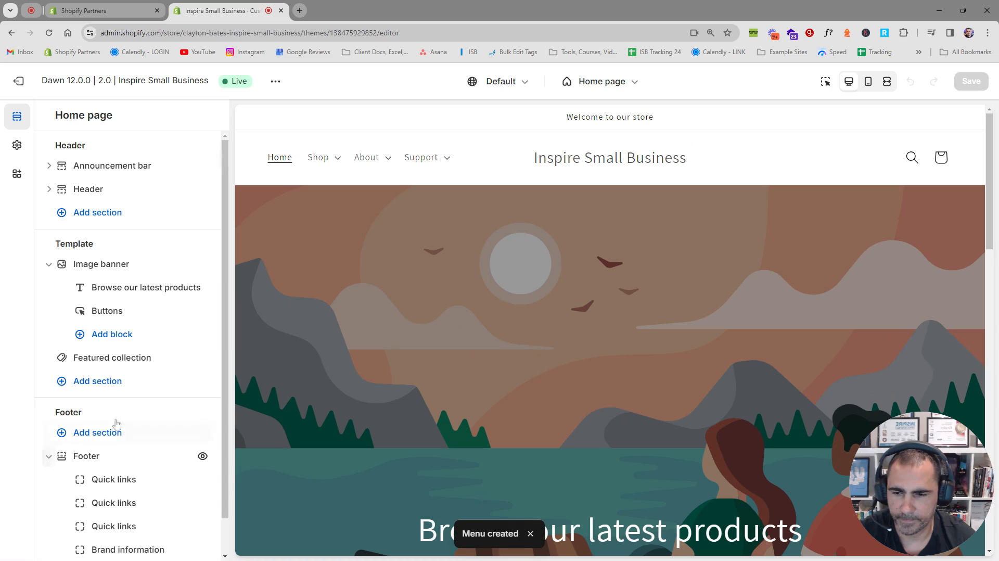
scroll(129, 404, "down", 1)
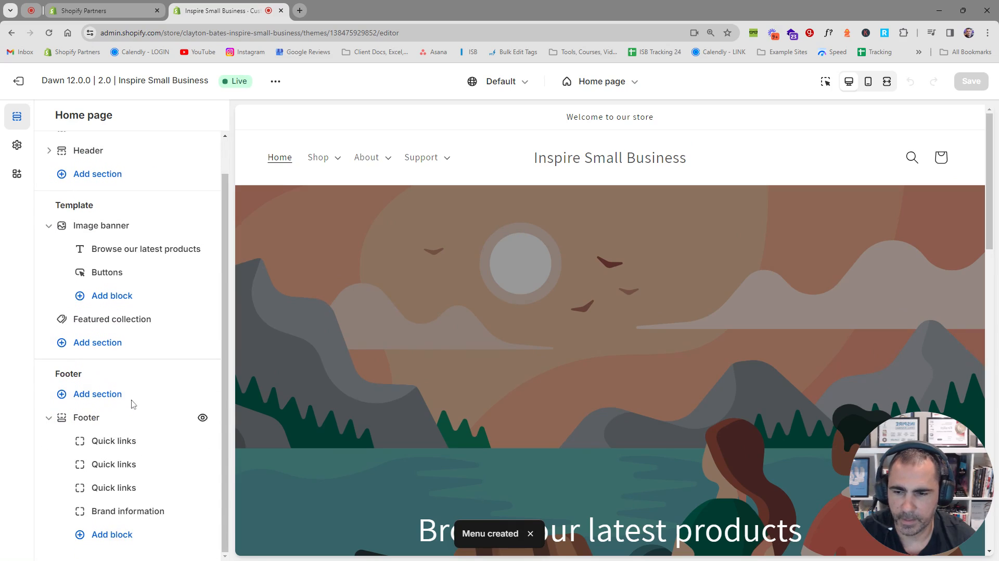
left_click(132, 447)
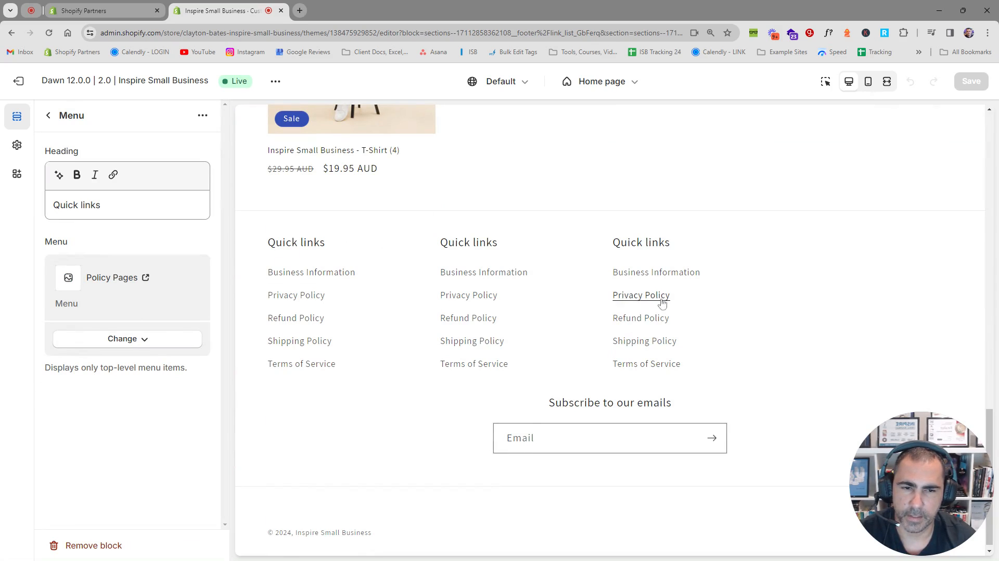
- Change the heading of the footer's first Quick links block to Policy Pages and return to the section list
left_click_drag(102, 205, 45, 209)
type("P")
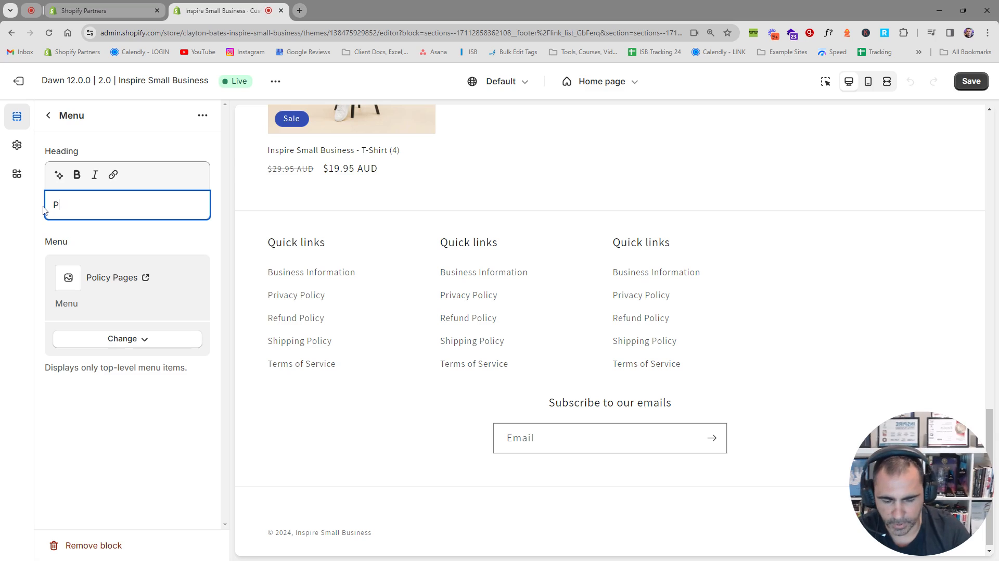
type("olicy Pages")
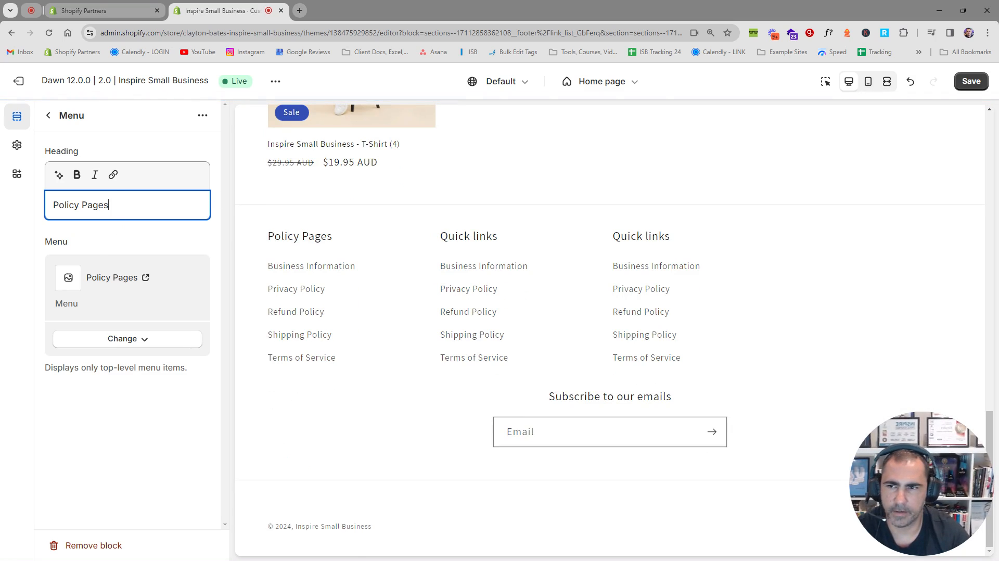
left_click(48, 115)
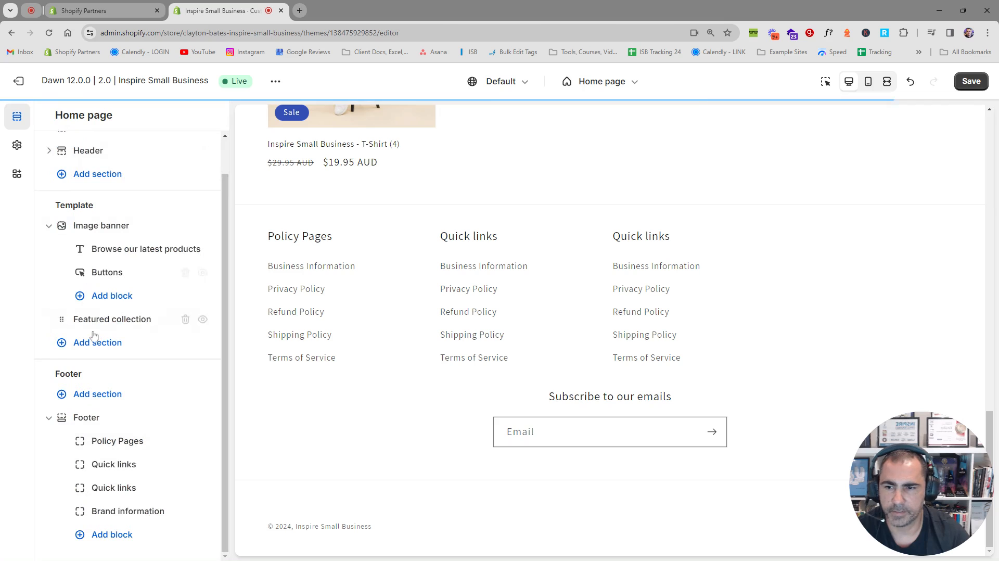
- Set the second footer menu block's heading to Shop Here and assign the Shop Here menu to it
left_click(119, 465)
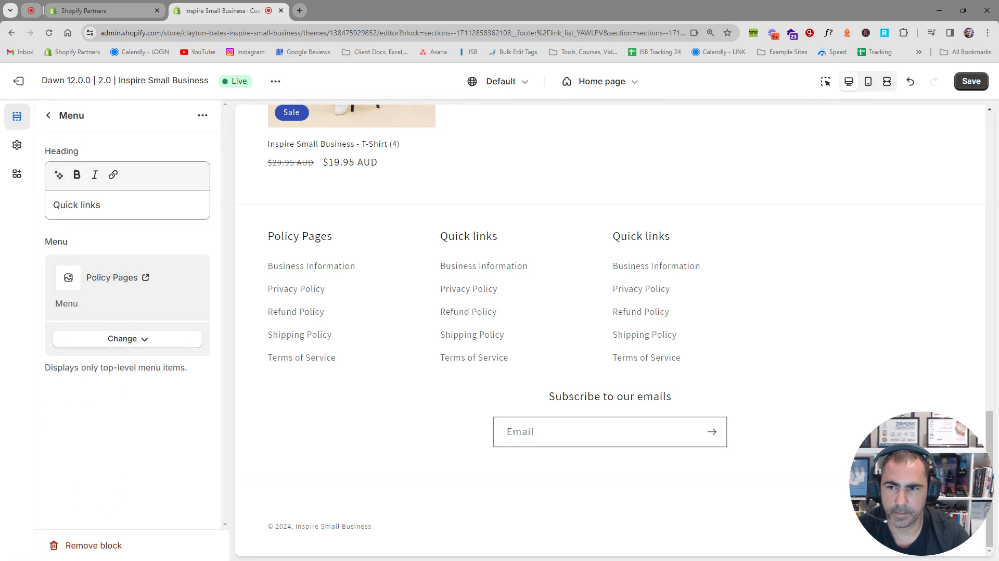
triple_click(89, 205)
type("S")
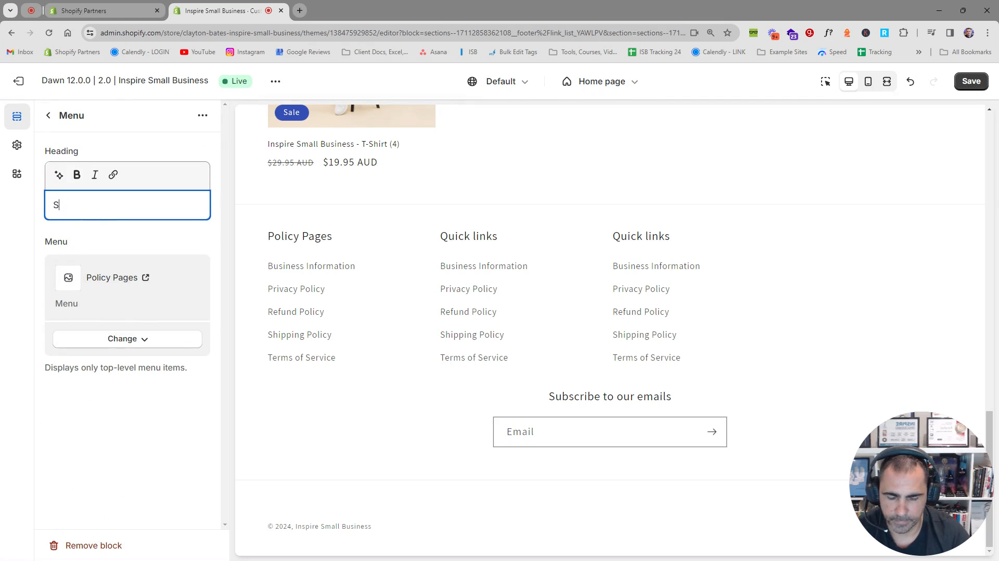
type("hop Here")
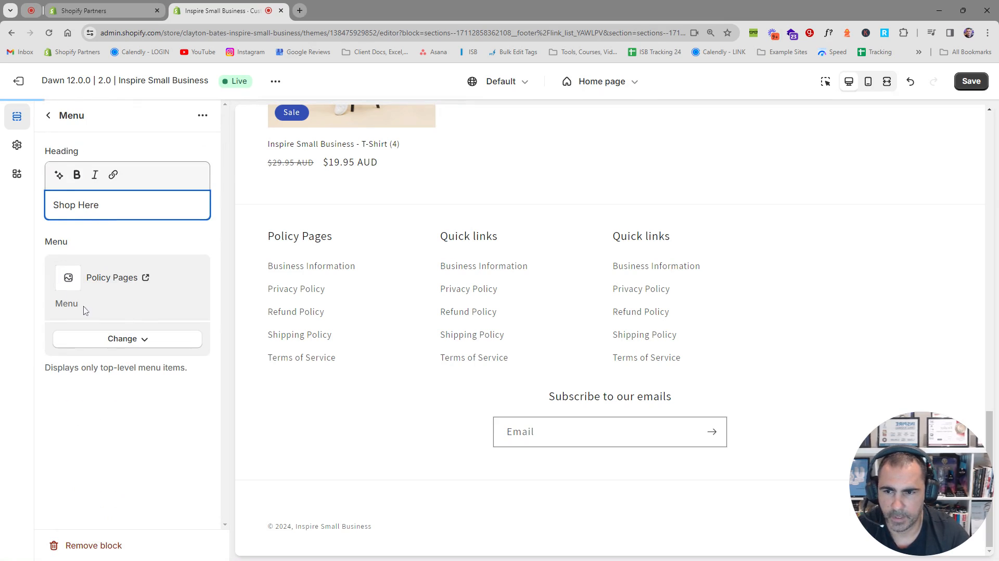
left_click(117, 340)
left_click(127, 364)
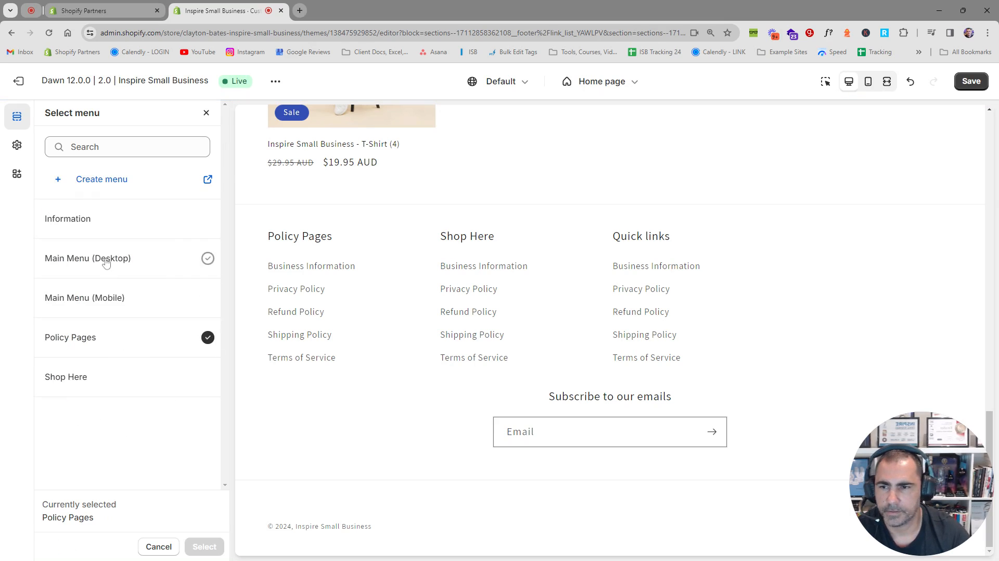
left_click(87, 377)
left_click(203, 546)
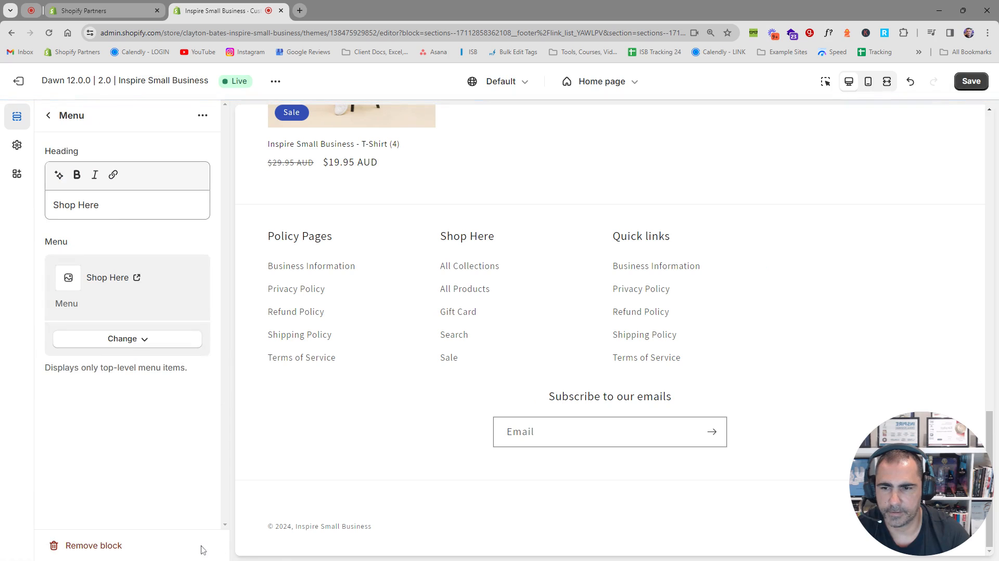
left_click(46, 116)
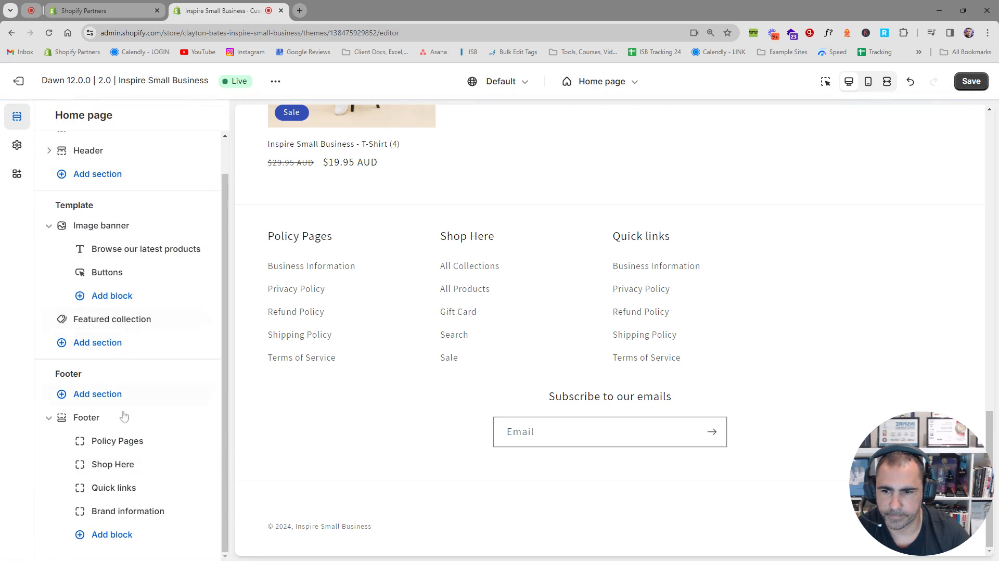
- Set the remaining Quick links block's heading to Information and assign the Information menu to it
left_click(120, 488)
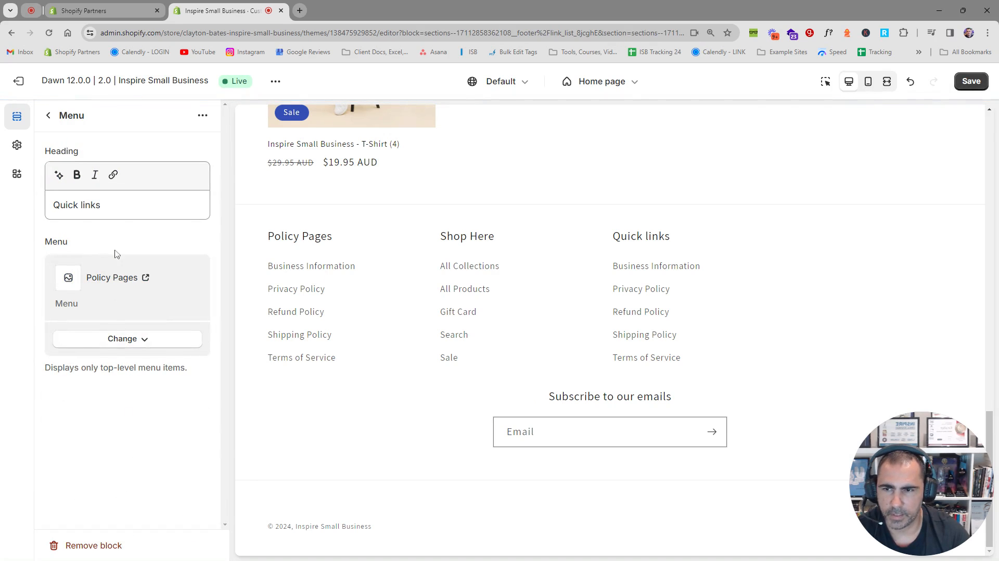
left_click_drag(102, 204, 32, 205)
type("Inf")
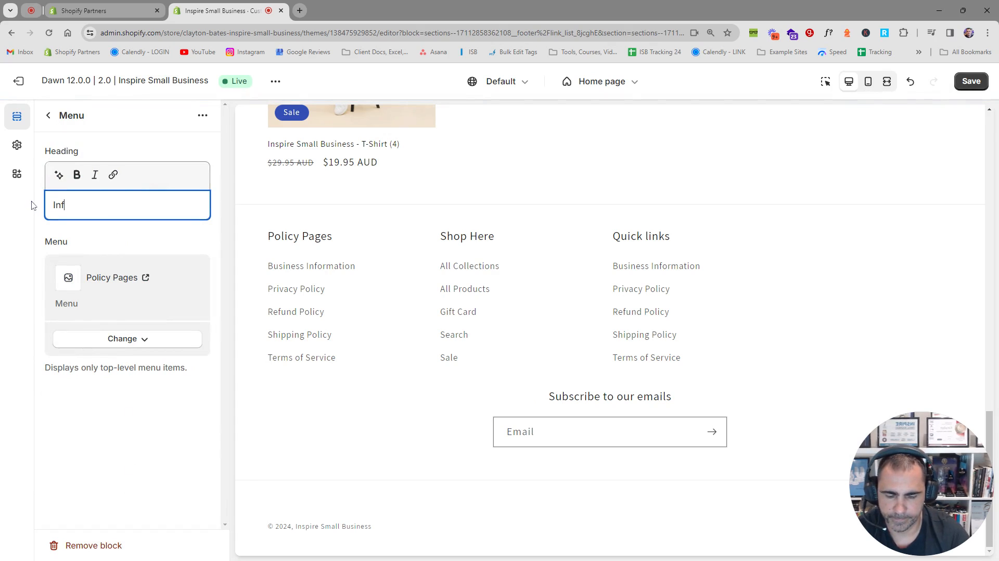
type("ormation")
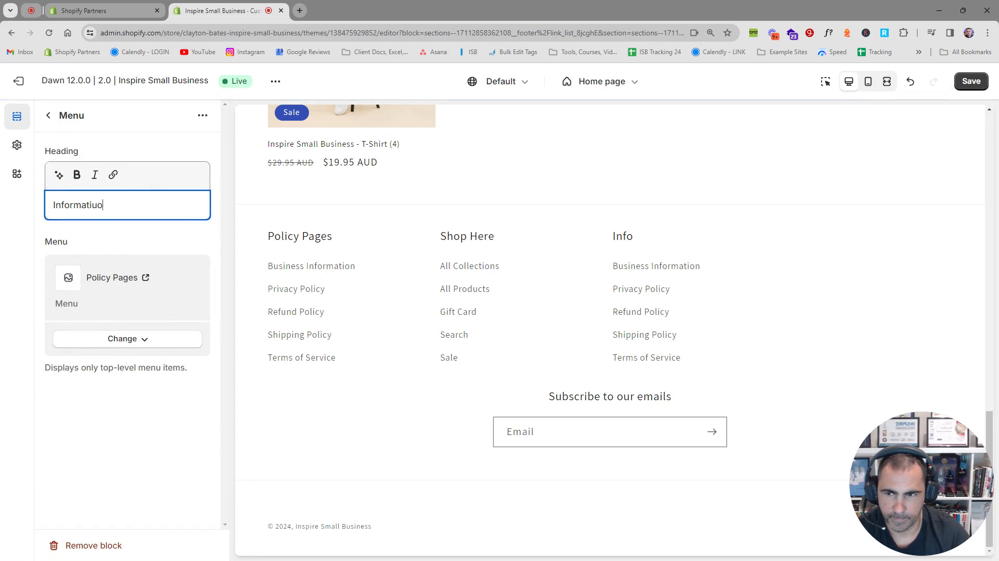
left_click(125, 339)
left_click(134, 365)
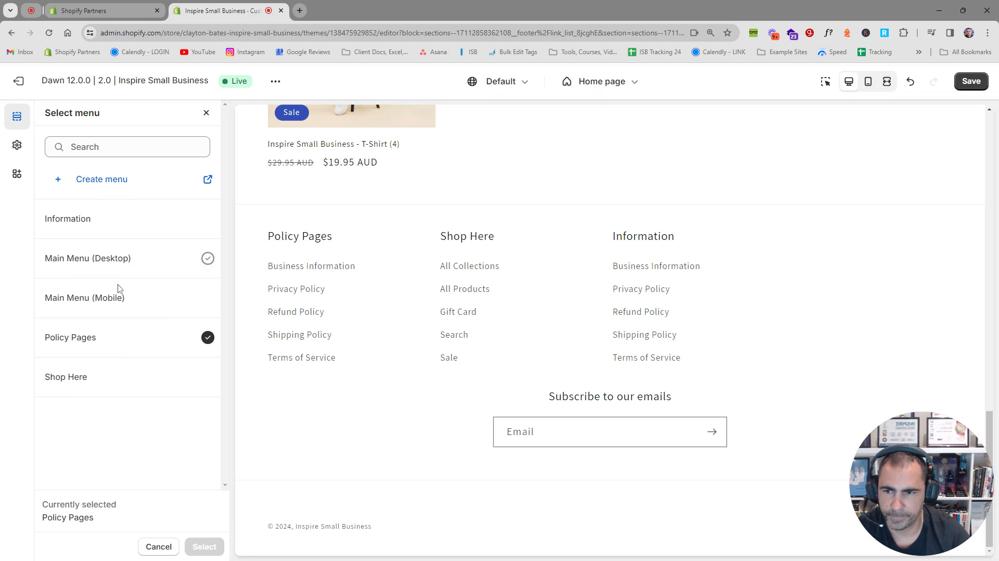
left_click(110, 219)
left_click(205, 547)
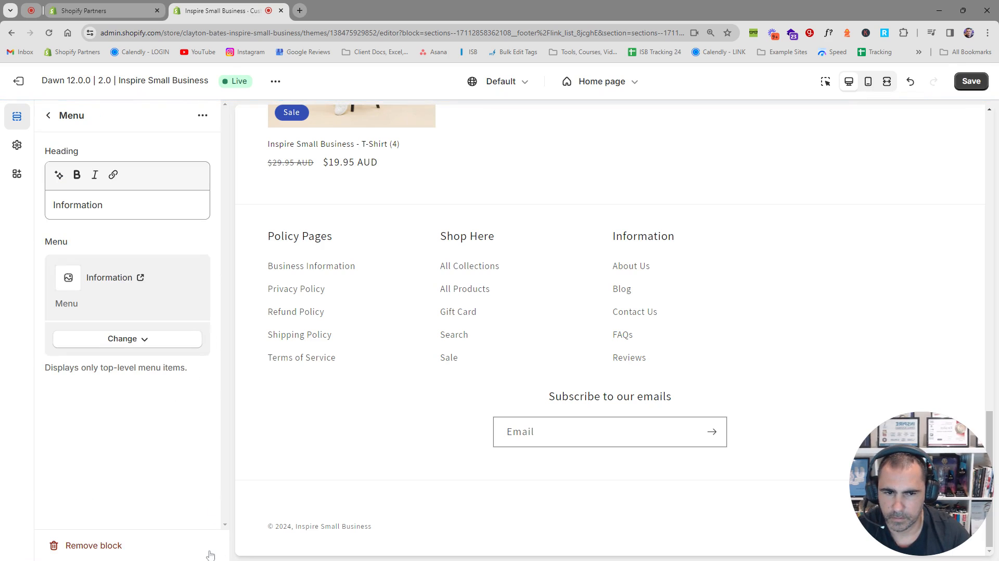
left_click(49, 116)
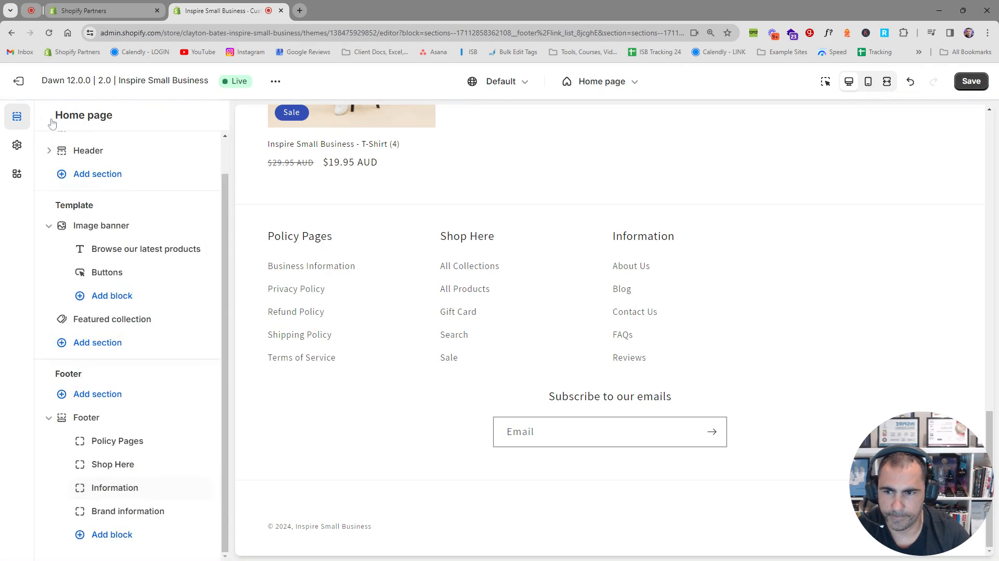
left_click(125, 512)
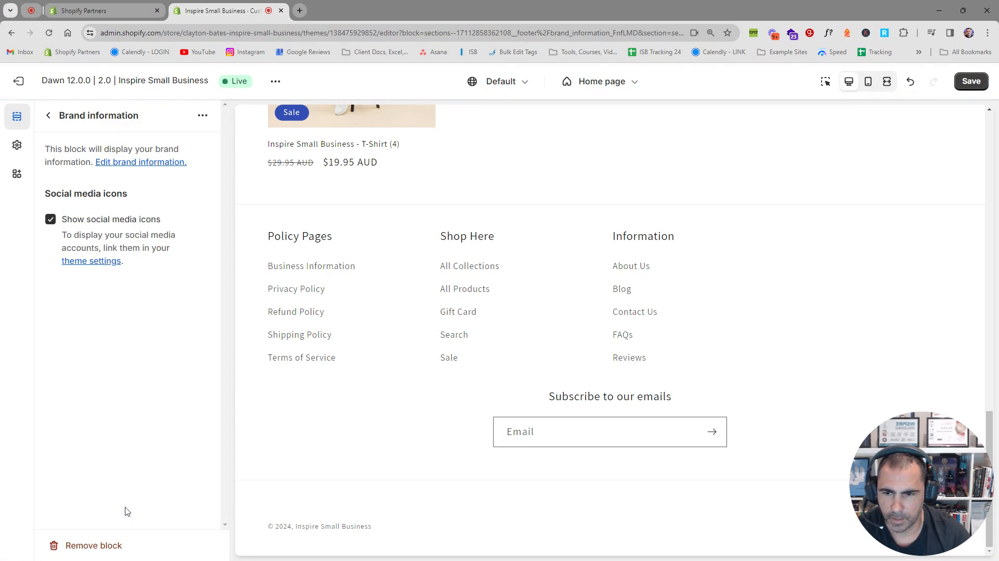
left_click(49, 115)
left_click(112, 535)
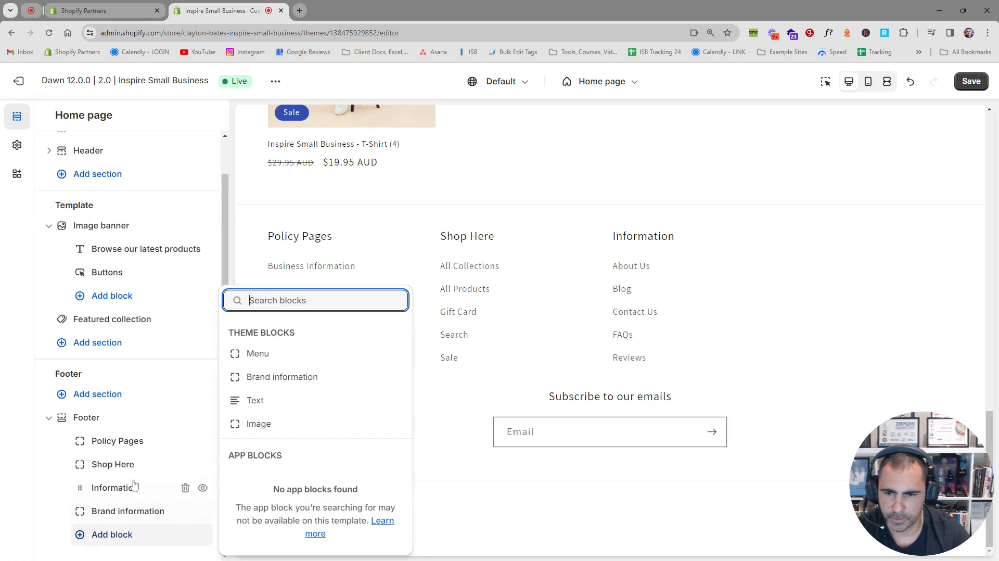
left_click(263, 402)
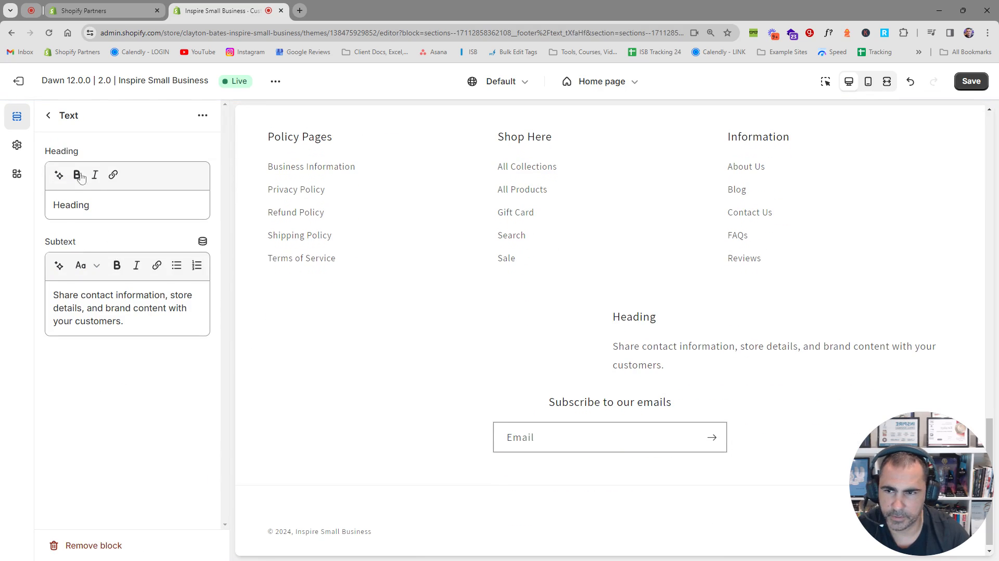
left_click(47, 116)
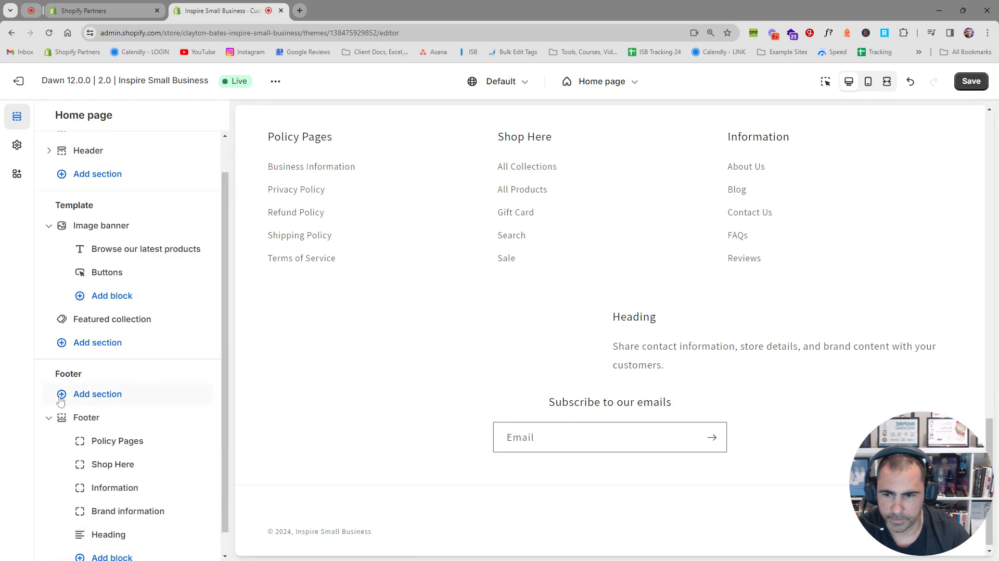
left_click(127, 536)
left_click(120, 545)
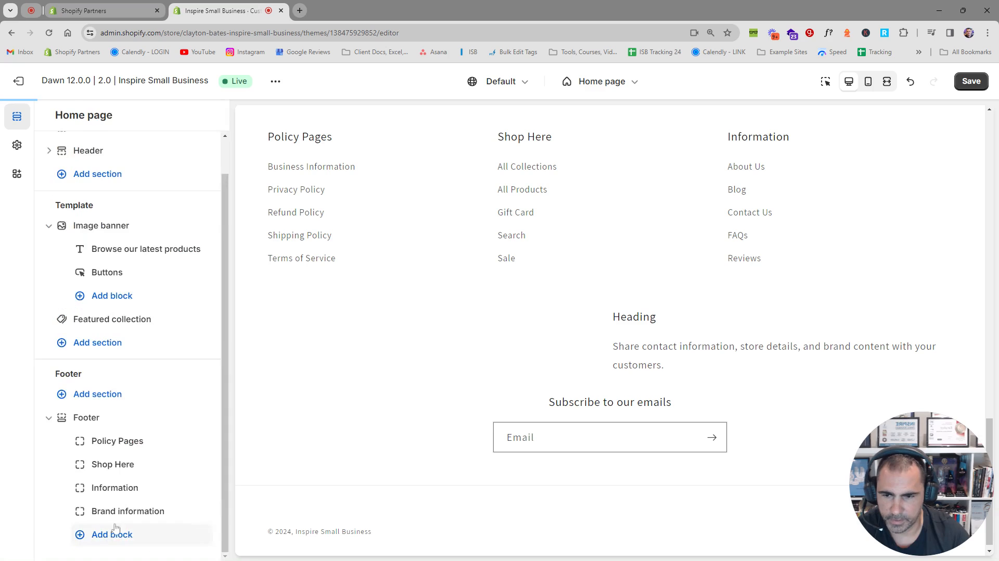
- Check the footer's Brand information block and open the Social media section of the theme settings
left_click(127, 511)
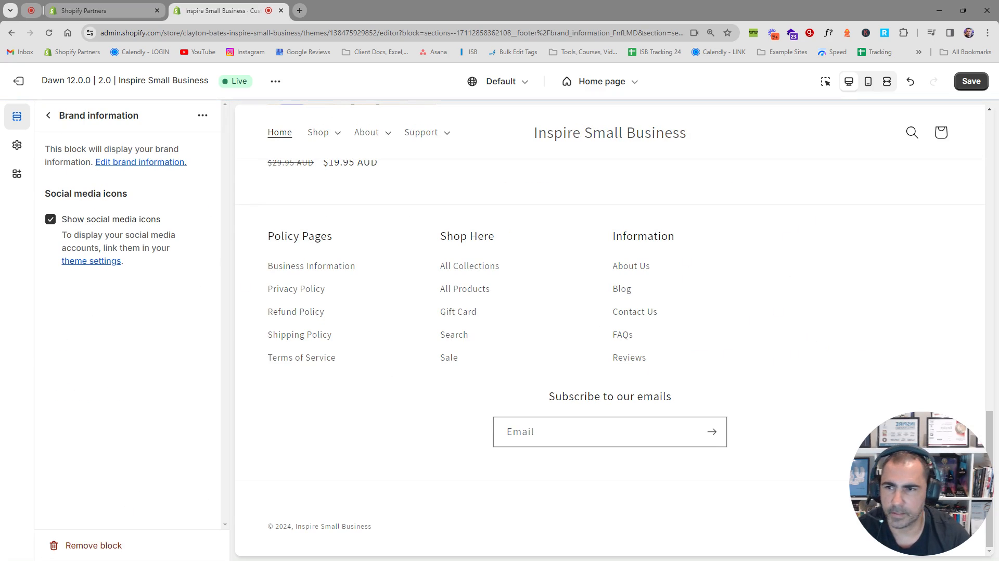
left_click(48, 116)
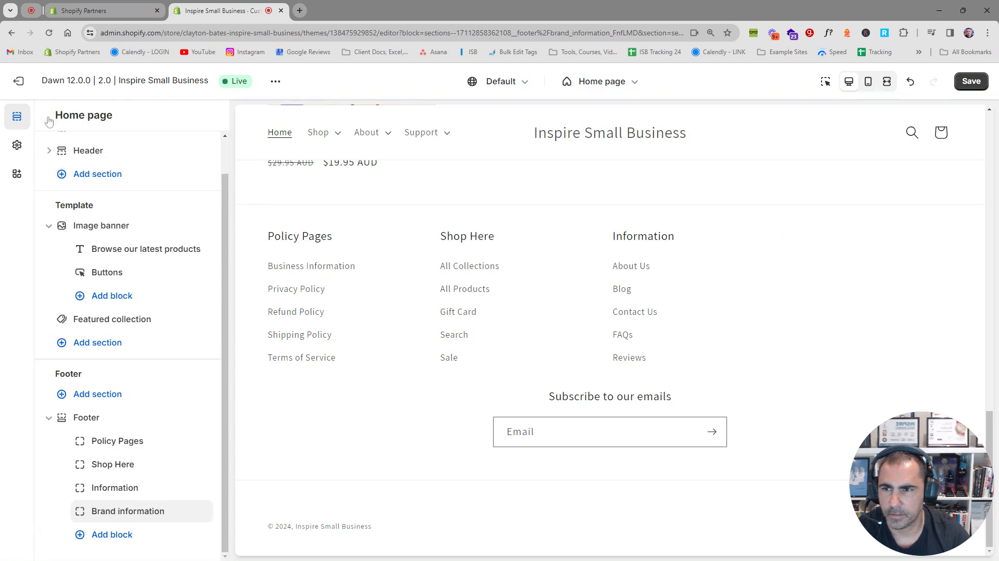
left_click(17, 146)
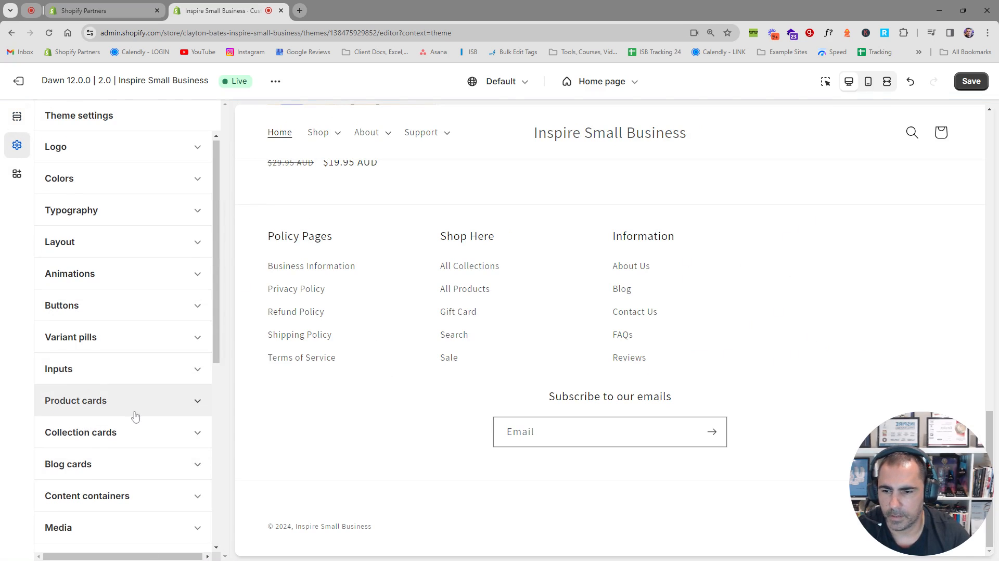
scroll(135, 417, "down", 5)
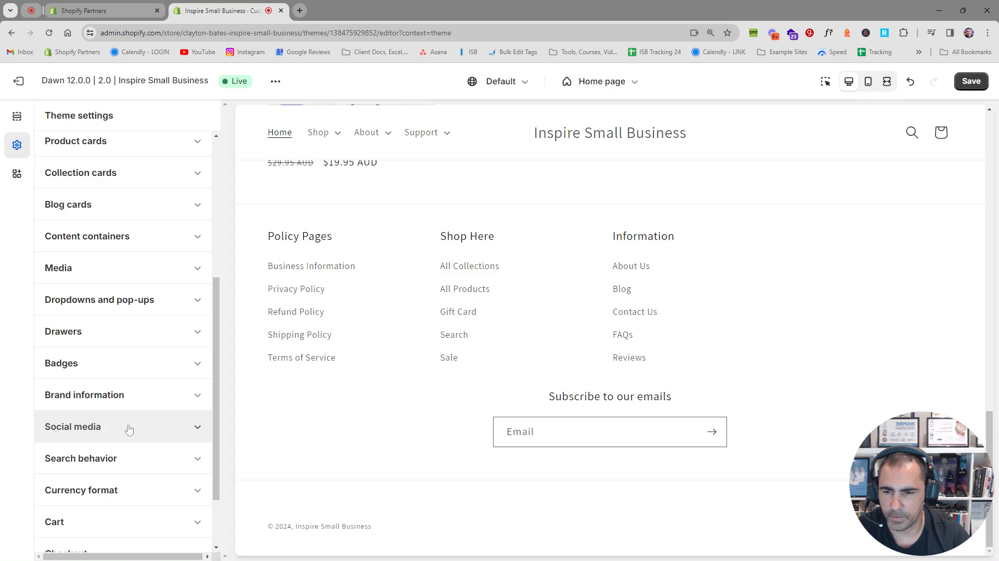
left_click(182, 427)
scroll(178, 353, "down", 4)
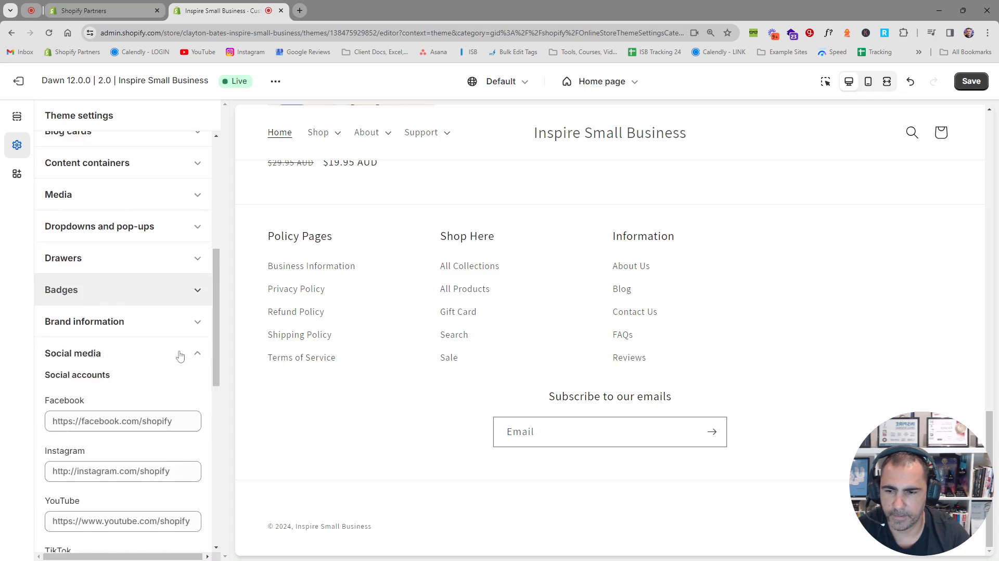
- Enter "@" as a placeholder for the Facebook, Instagram, YouTube and TikTok accounts
left_click(53, 286)
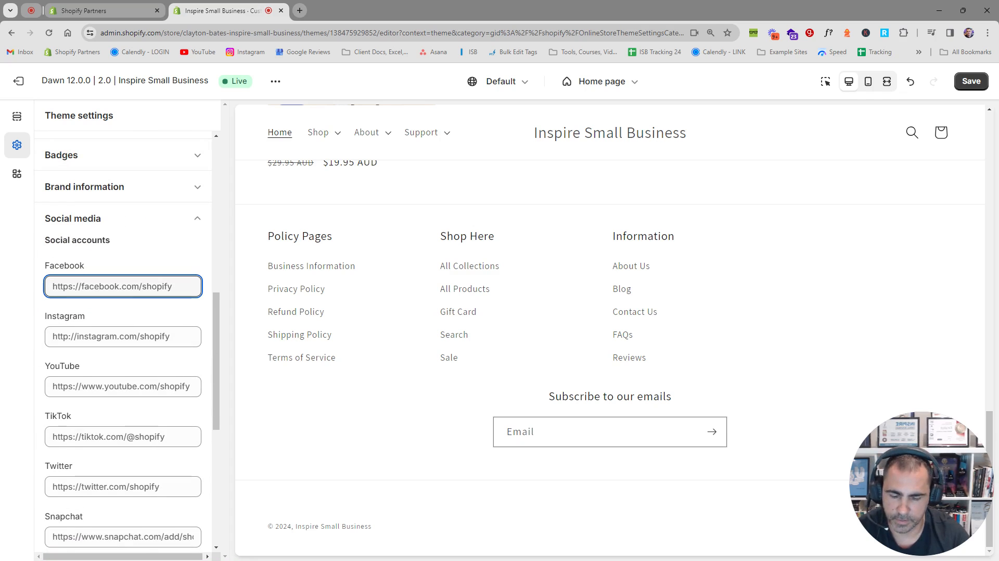
type("@")
left_click(53, 337)
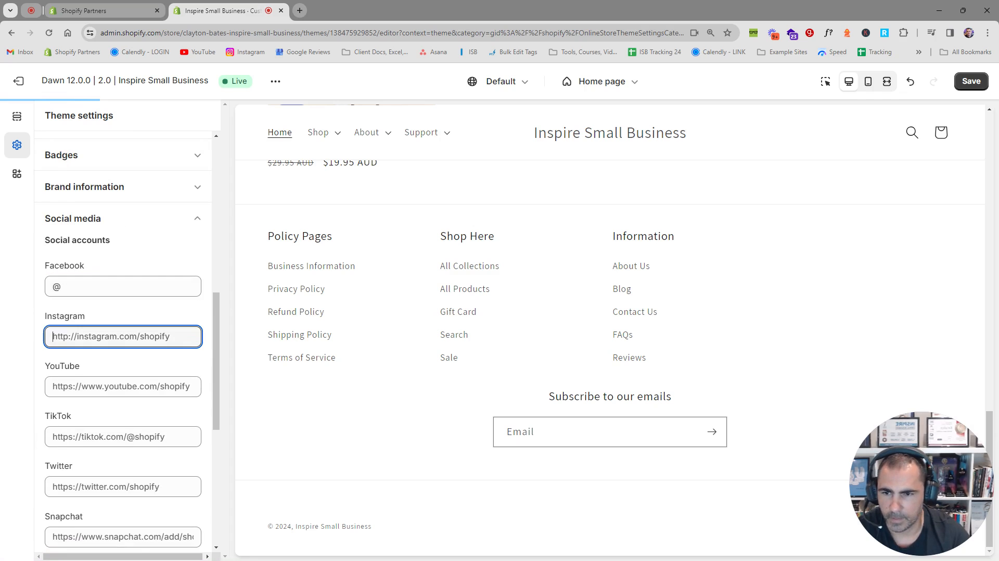
type("@")
key("Tab")
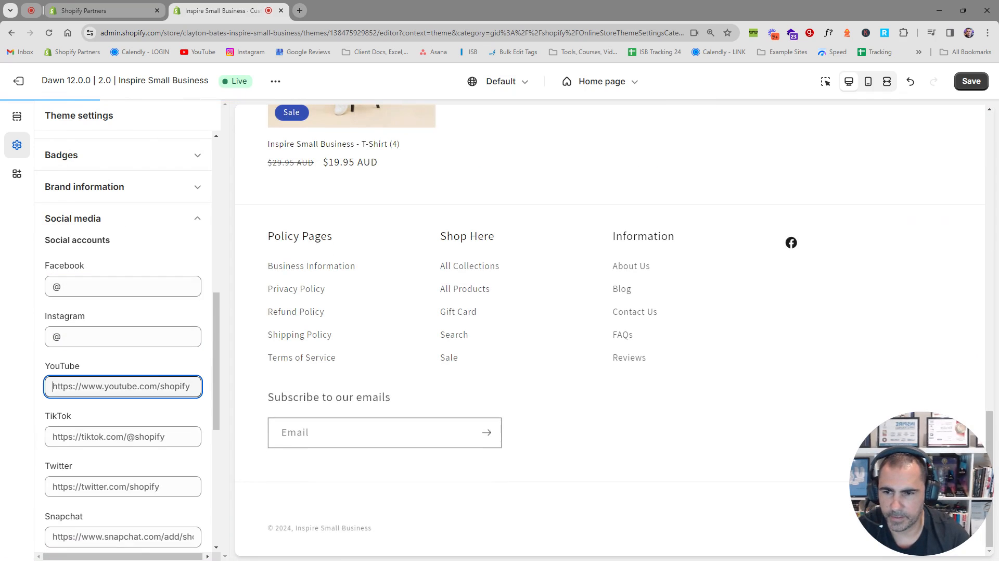
type("@")
key("Tab")
type("@")
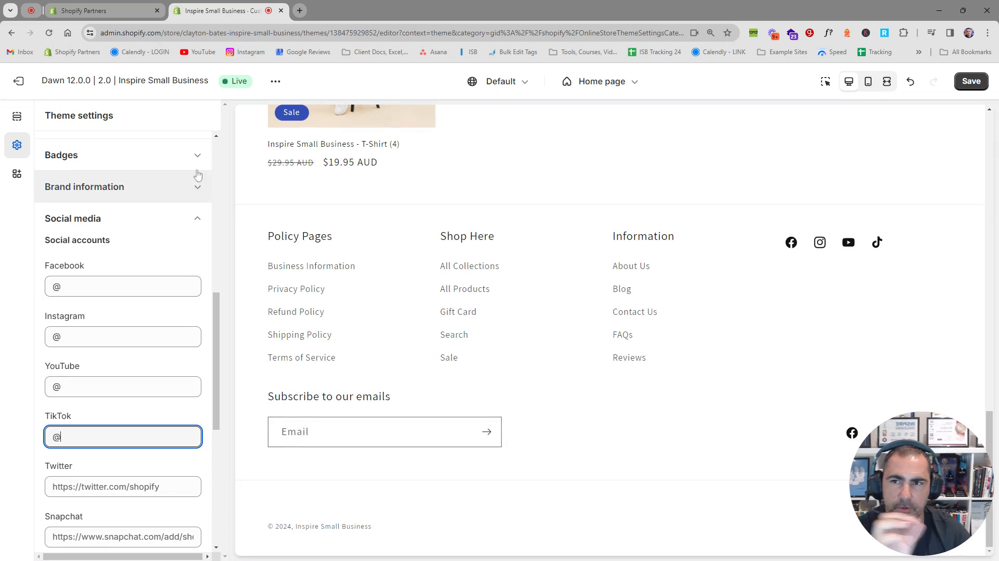
left_click(225, 33)
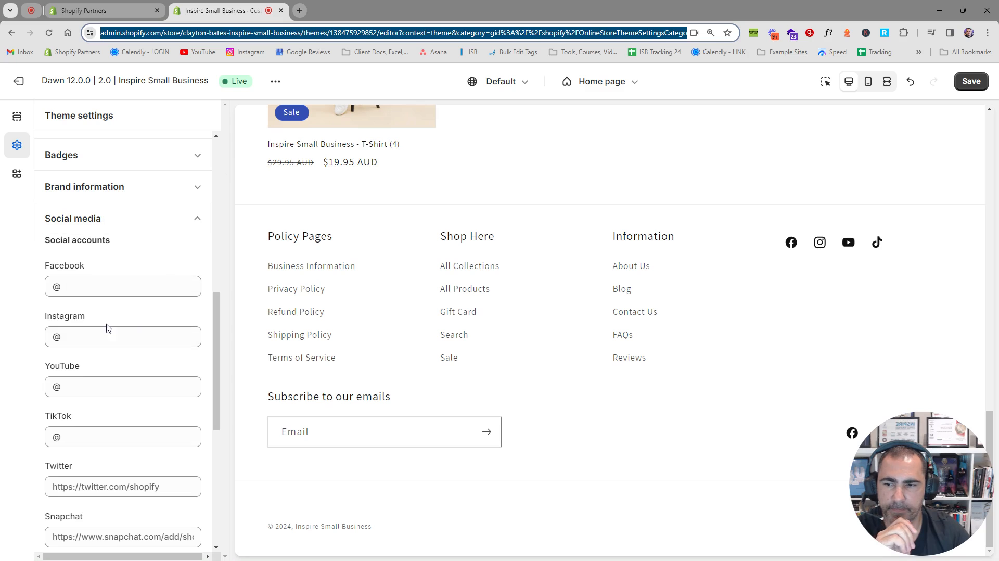
left_click(107, 287)
key("ctrl+a")
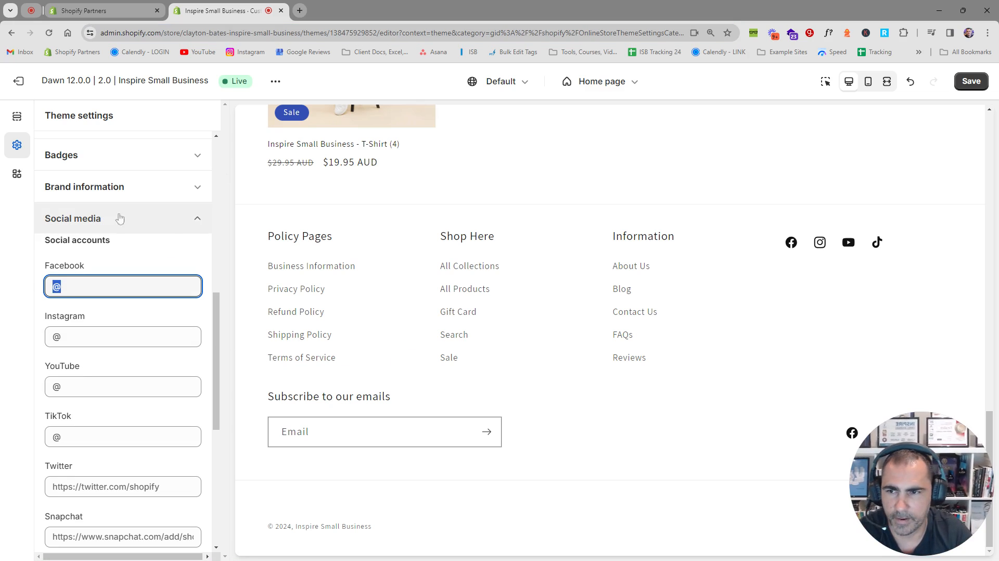
- Collapse the Social media settings and return to the home page's footer blocks
left_click(200, 221)
left_click_drag(893, 483, 856, 155)
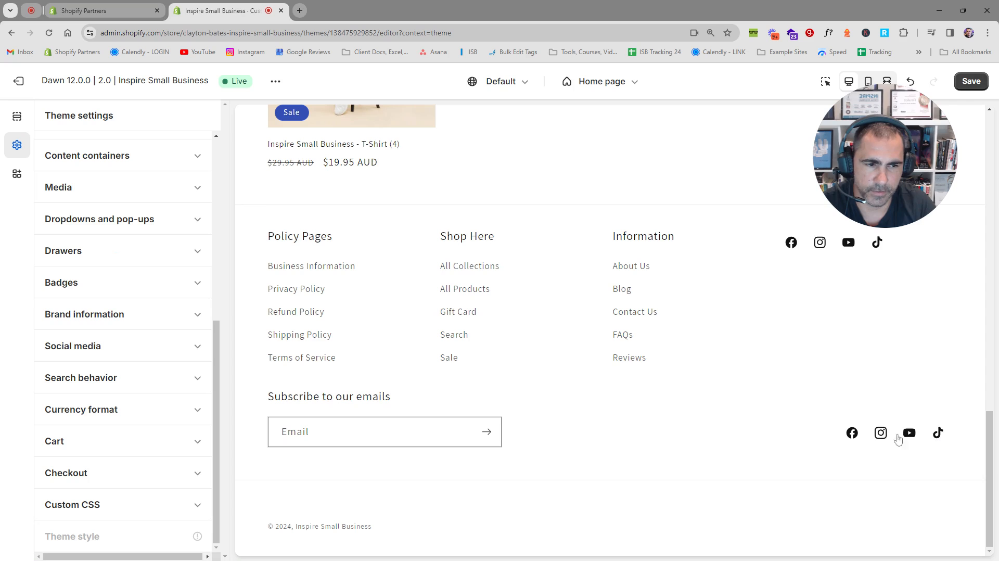
left_click_drag(878, 215, 876, 450)
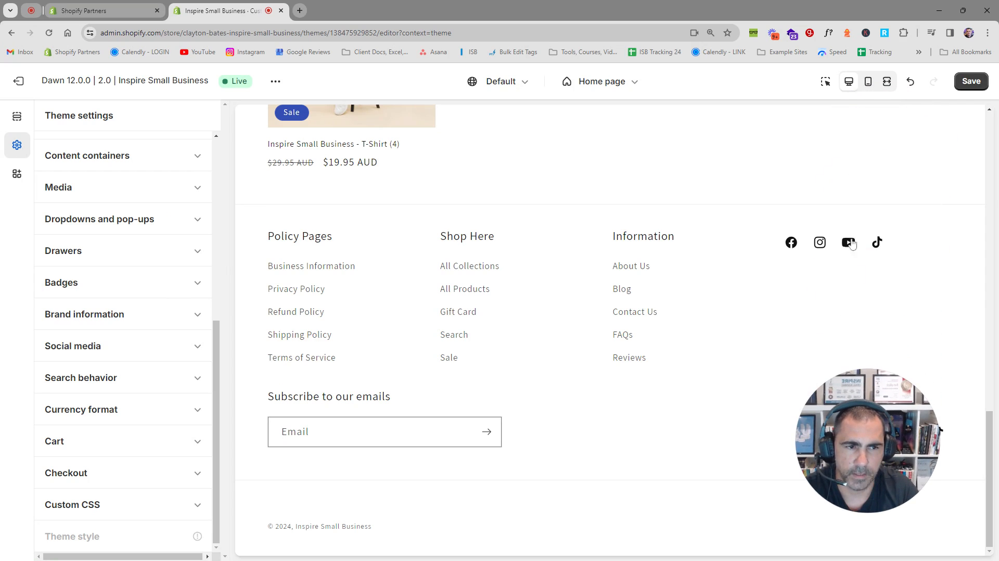
scroll(105, 194, "up", 6)
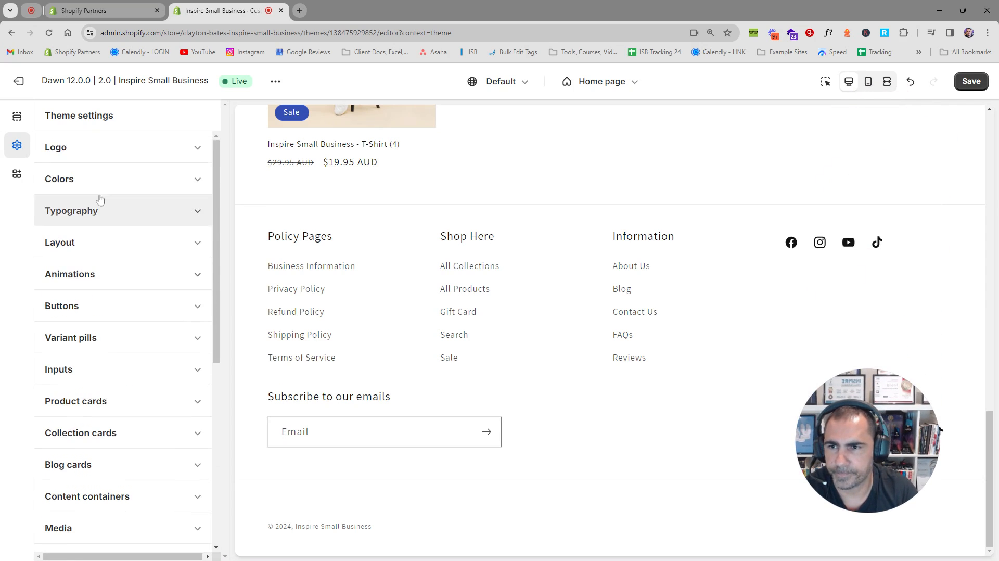
left_click(28, 117)
scroll(134, 358, "down", 1)
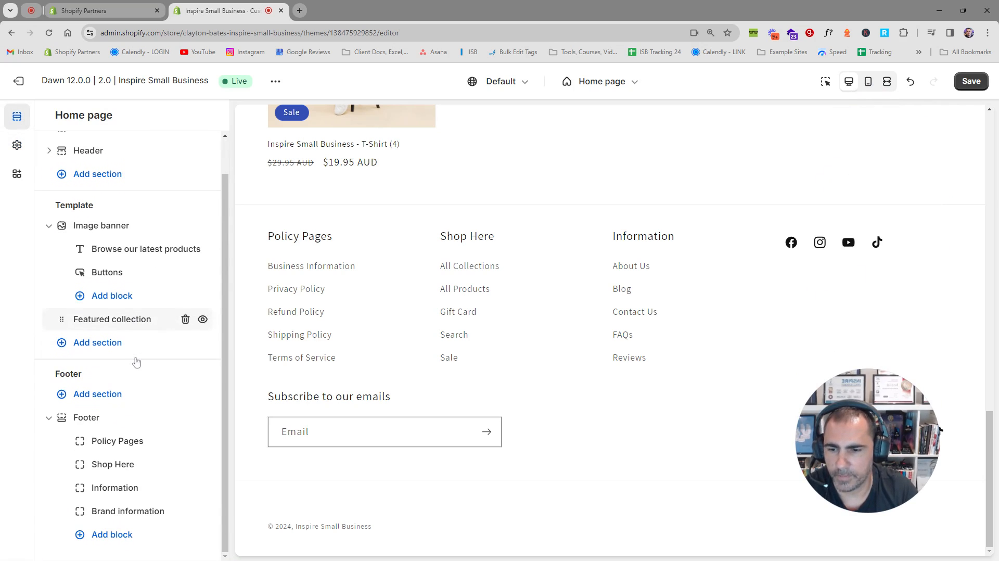
- Hide the footer's Brand information block and turn off the email signup in the Footer section's settings
left_click(202, 511)
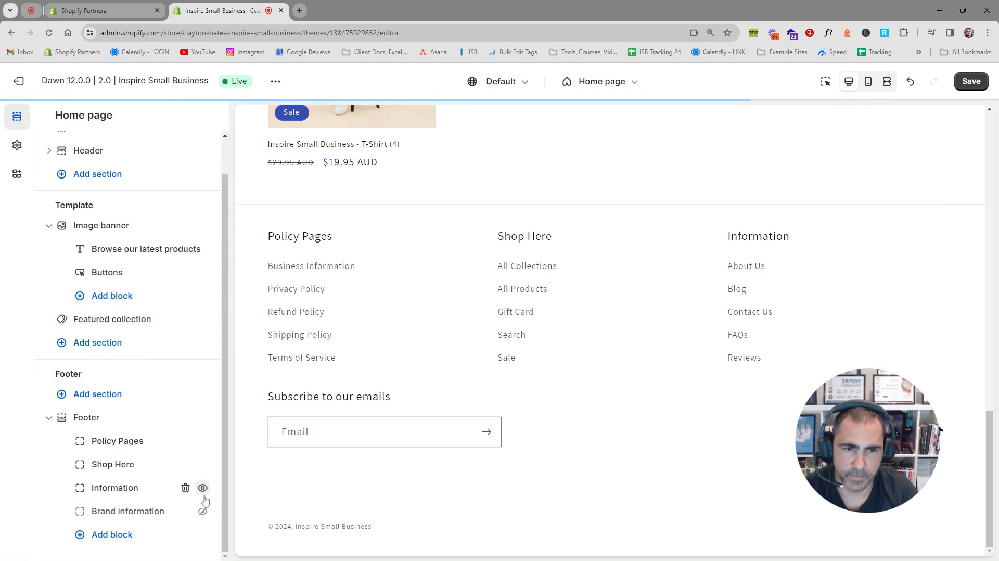
left_click(114, 419)
scroll(114, 419, "down", 5)
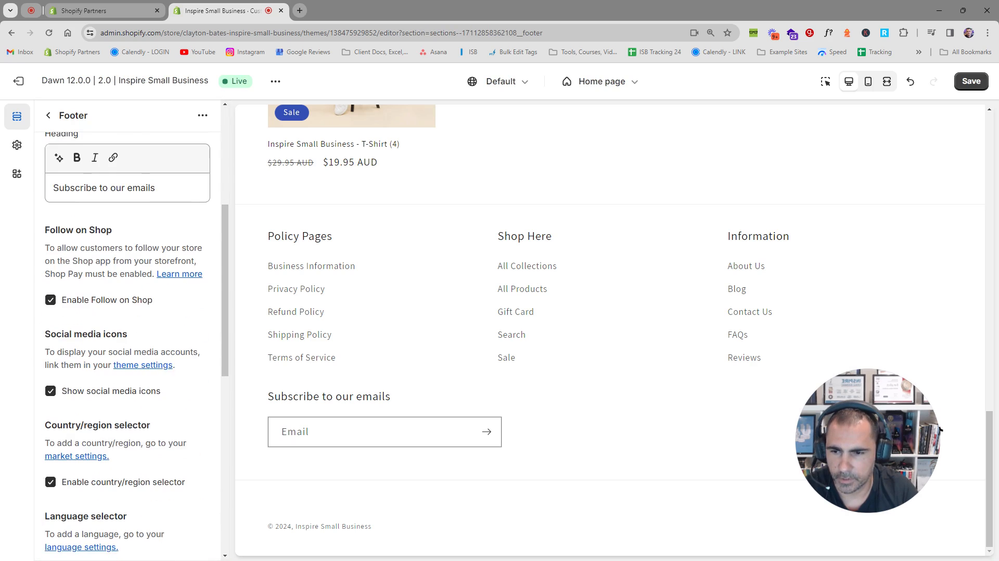
scroll(114, 419, "down", 2)
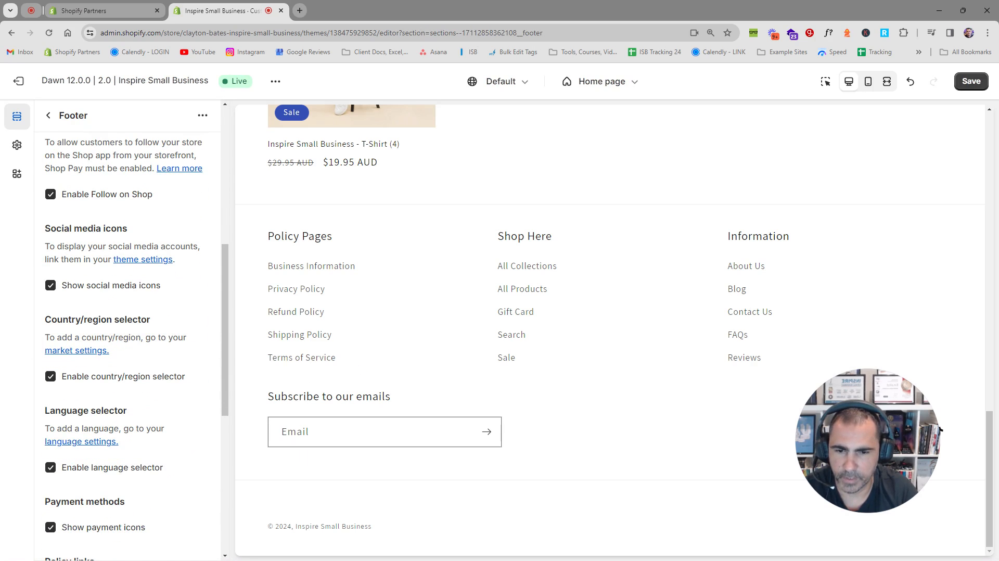
scroll(120, 368, "up", 1)
scroll(120, 368, "up", 6)
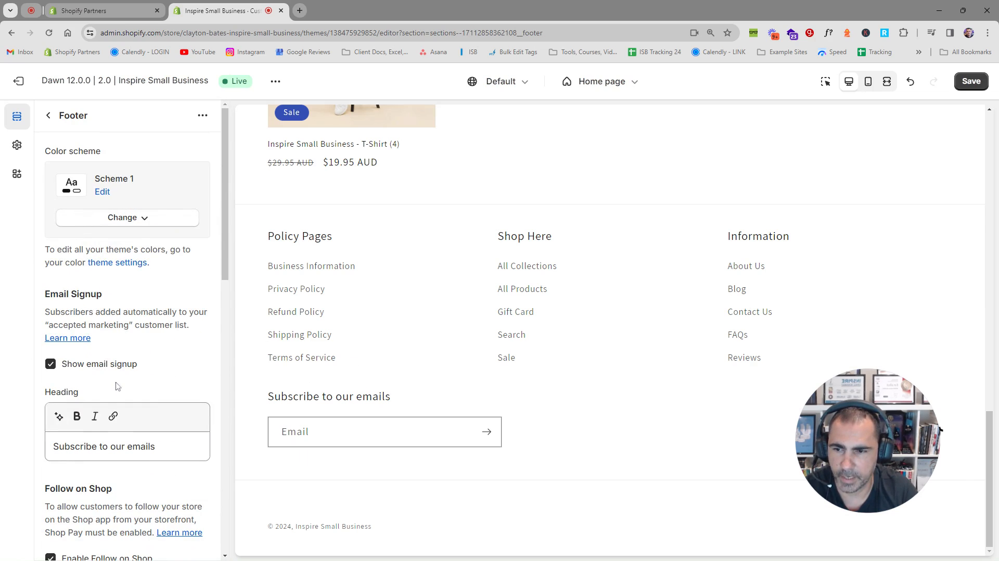
scroll(119, 375, "down", 2)
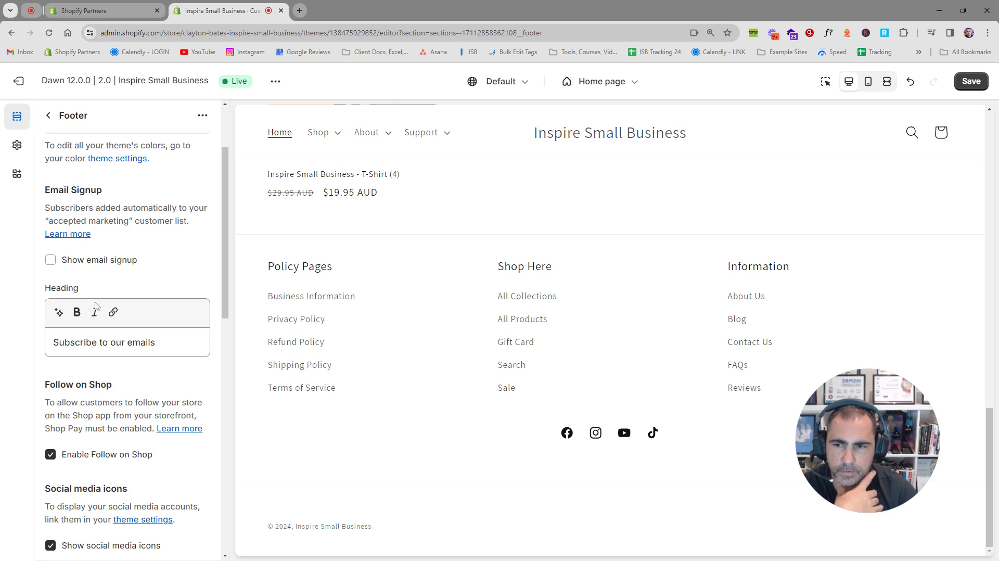
scroll(109, 308, "up", 2)
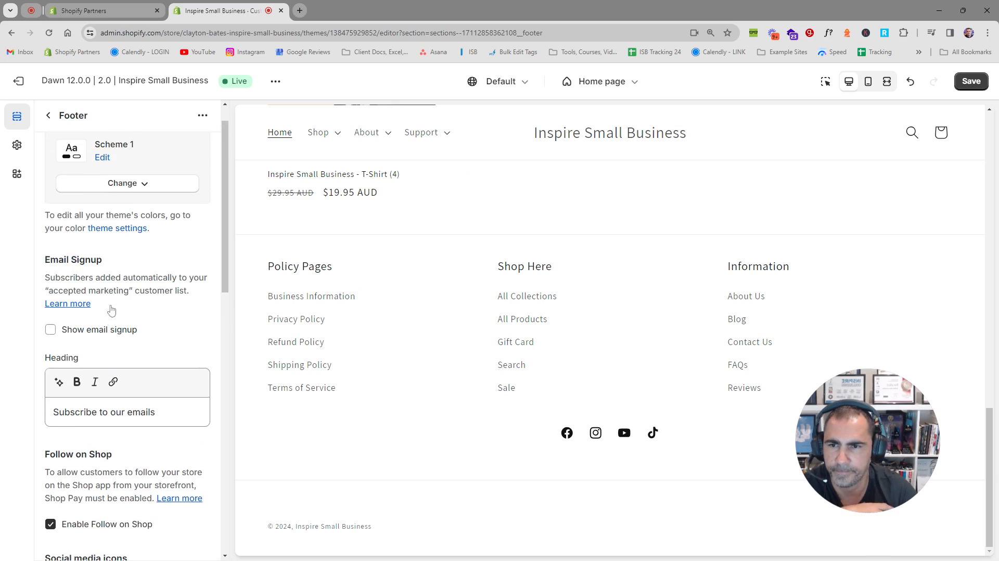
left_click(46, 115)
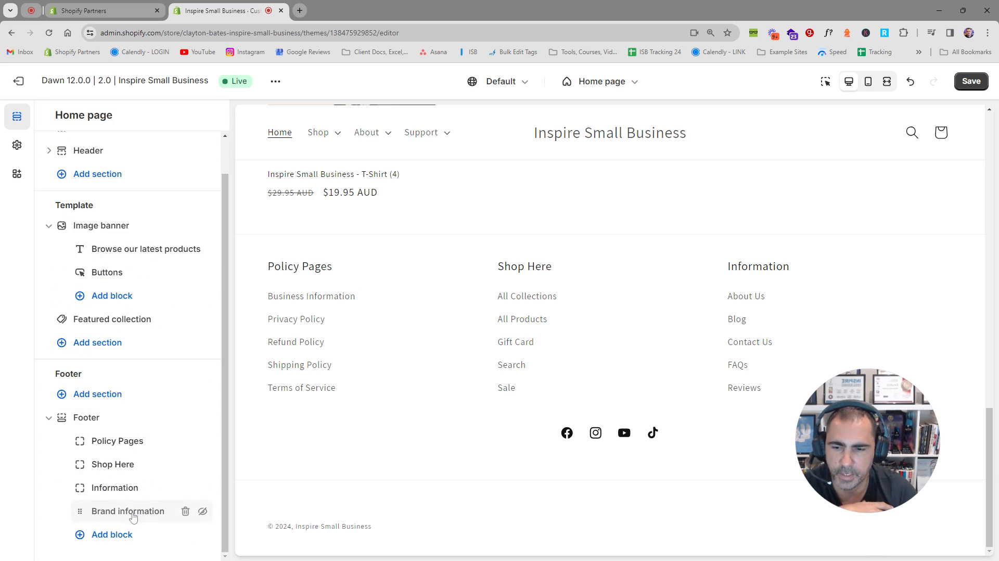
- Add a Quick links menu block to the footer and an Email signup section above it
left_click(106, 535)
left_click(305, 358)
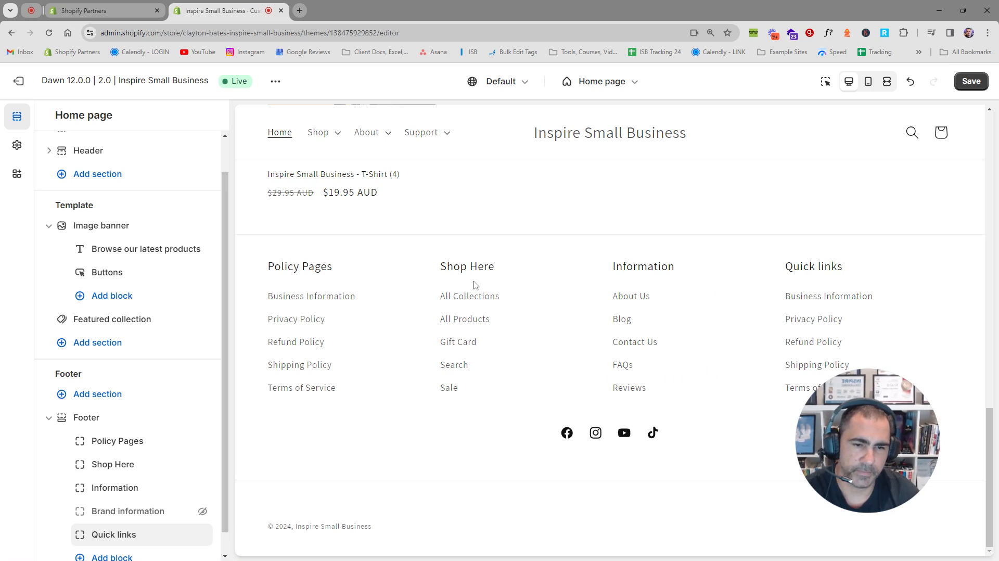
left_click(97, 394)
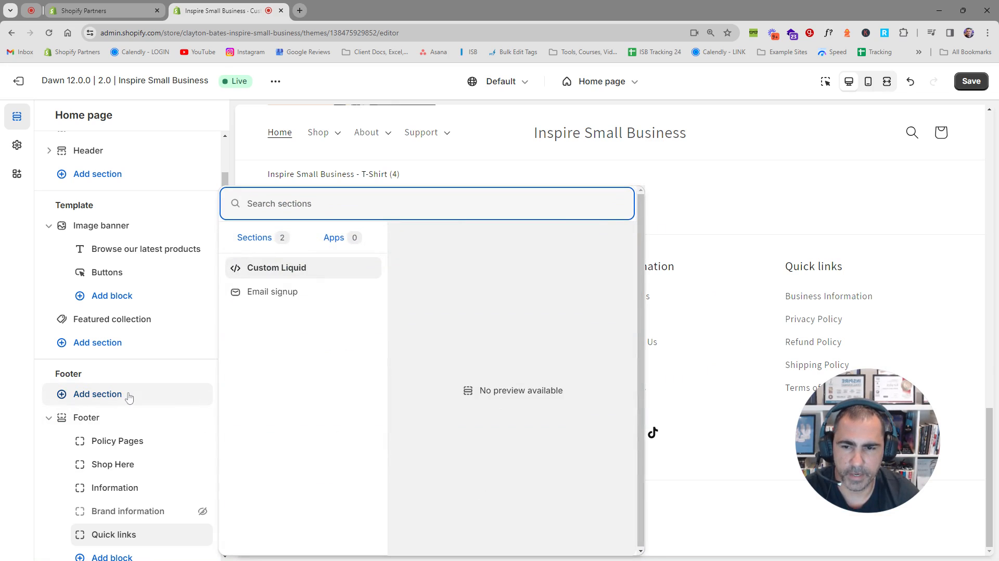
left_click(293, 291)
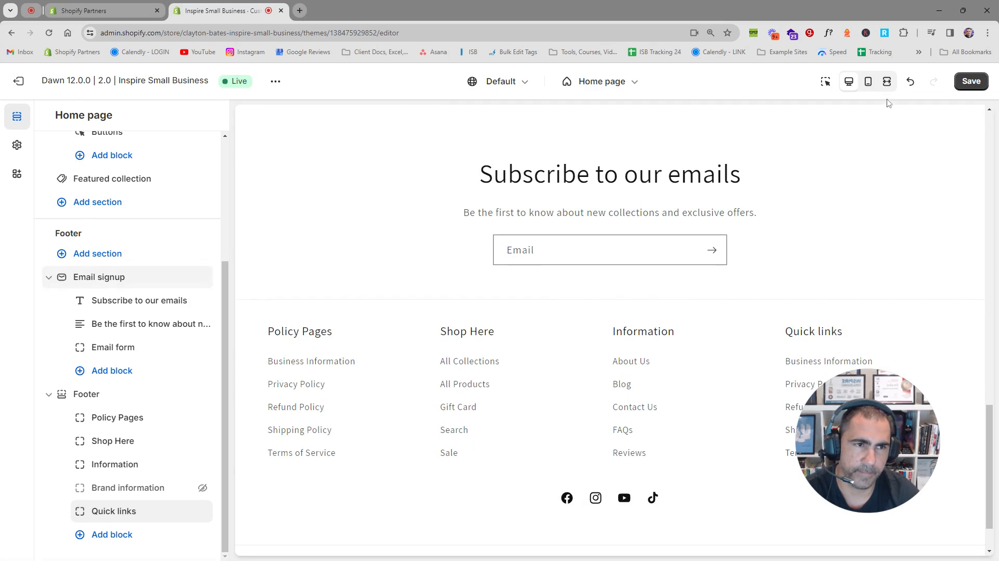
- Check the email signup, menu columns and social icons in the mobile preview, and return to the desktop preview
left_click(868, 81)
scroll(632, 312, "up", 15)
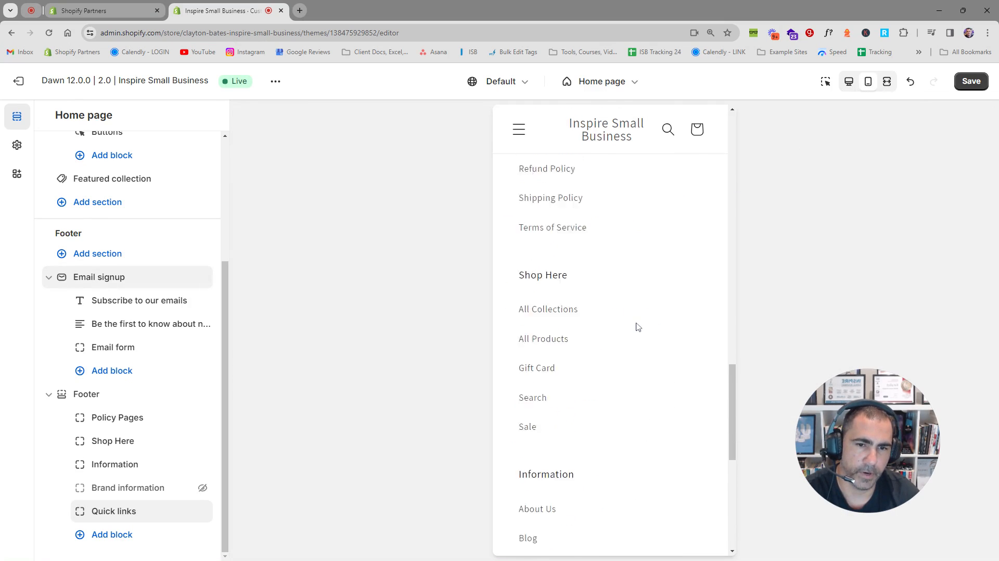
scroll(651, 345, "down", 13)
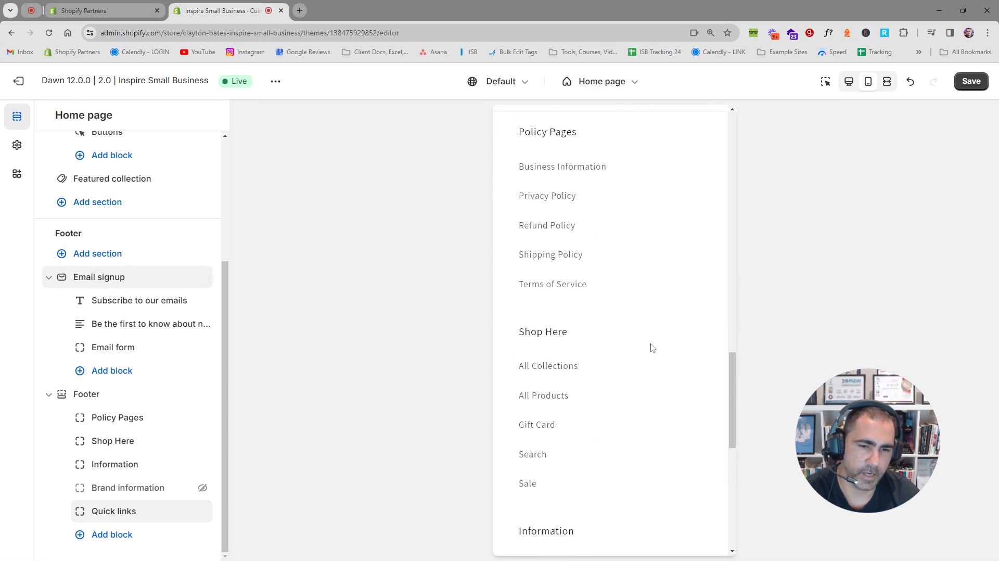
scroll(651, 348, "down", 3)
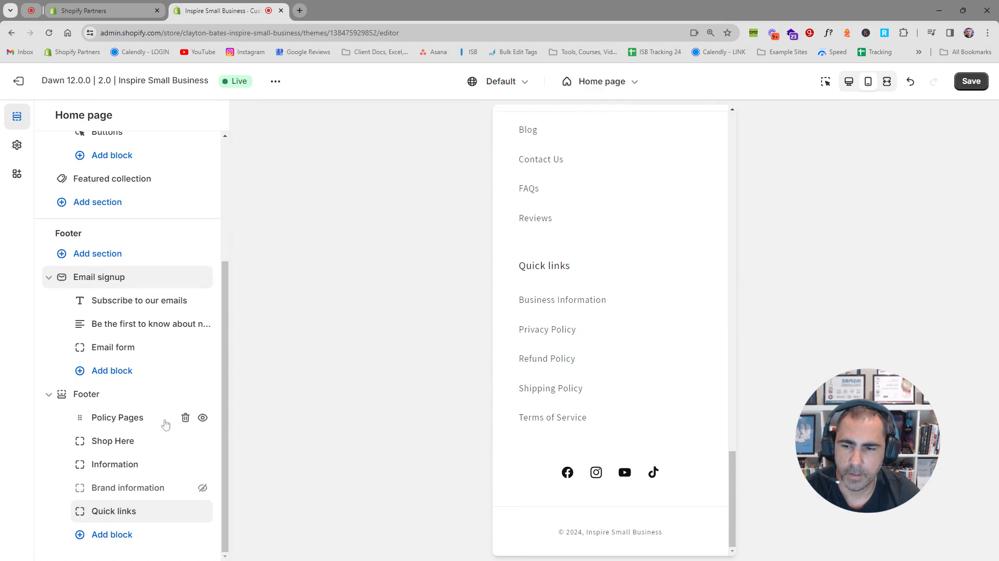
scroll(698, 399, "up", 13)
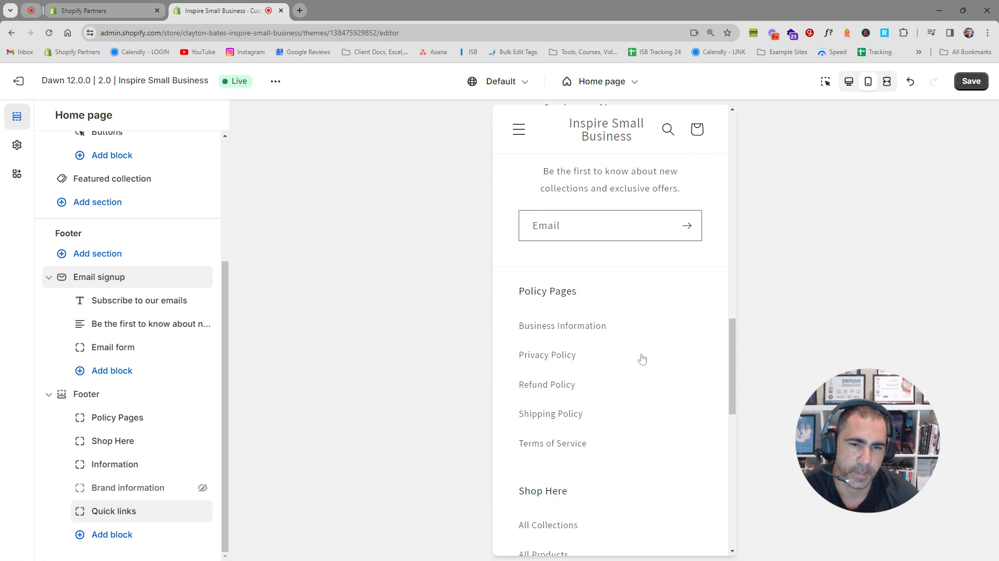
scroll(628, 467, "down", 7)
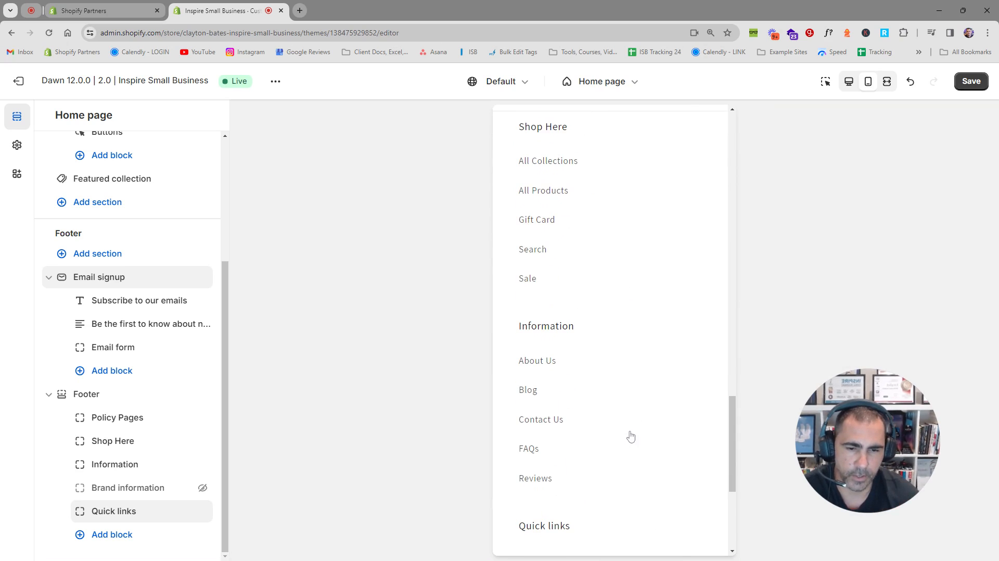
scroll(630, 388, "down", 2)
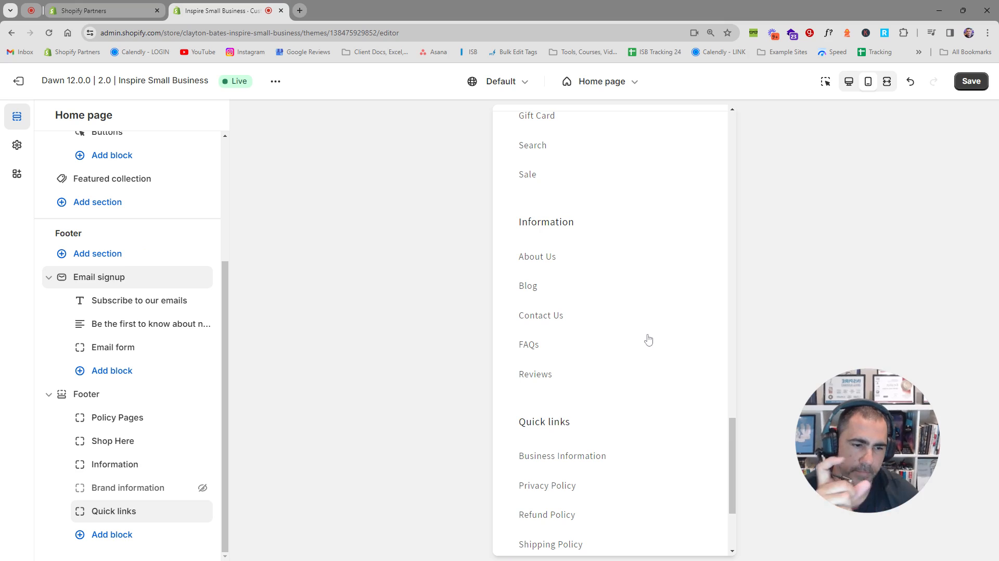
scroll(649, 340, "down", 2)
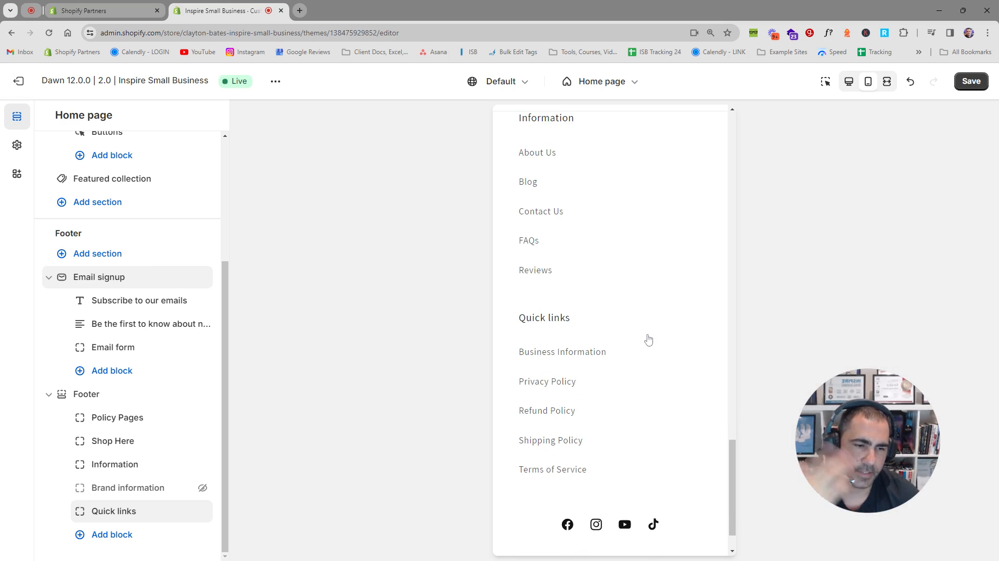
scroll(649, 340, "up", 10)
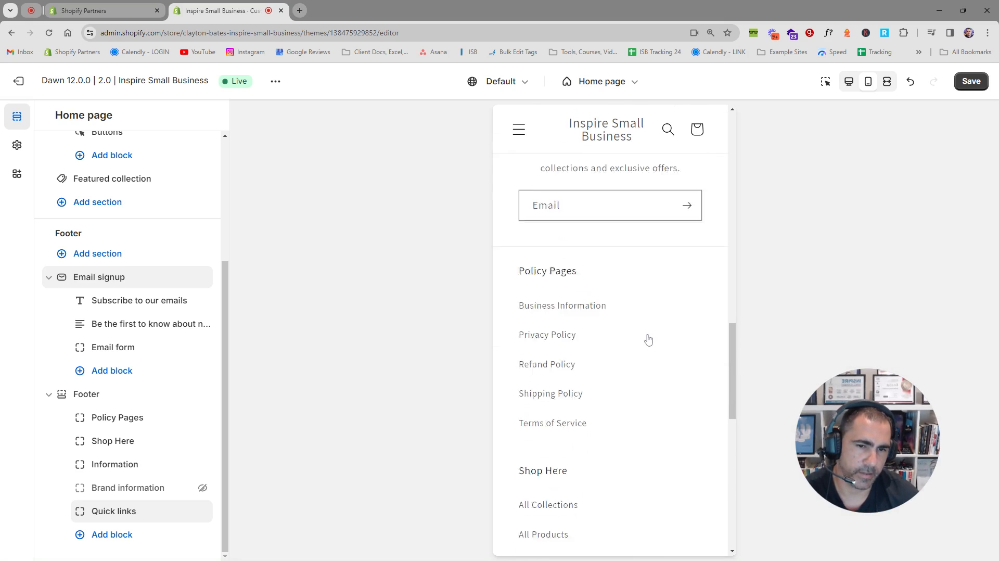
scroll(650, 341, "up", 3)
left_click_drag(731, 307, 736, 494)
left_click(848, 82)
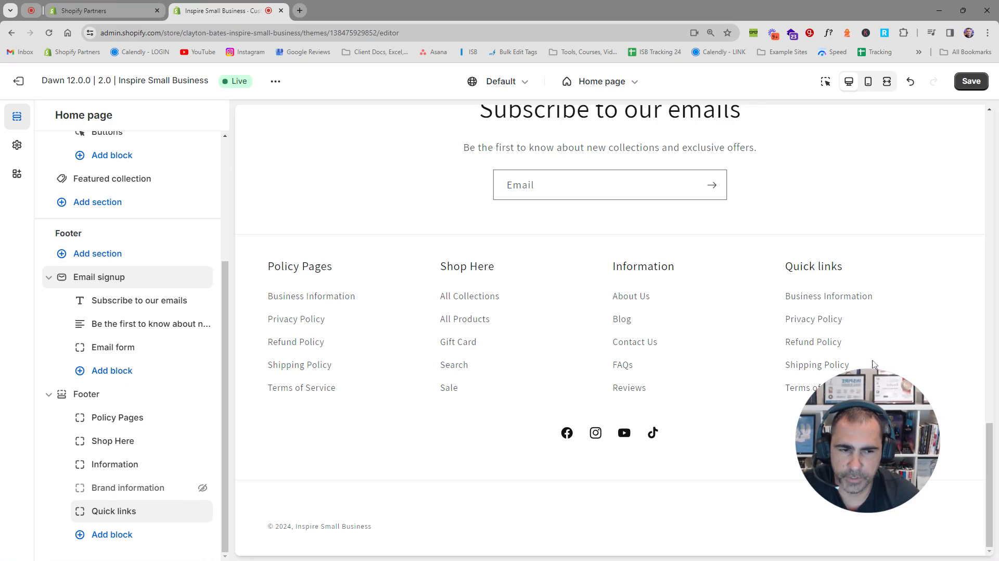
left_click_drag(873, 421, 908, 450)
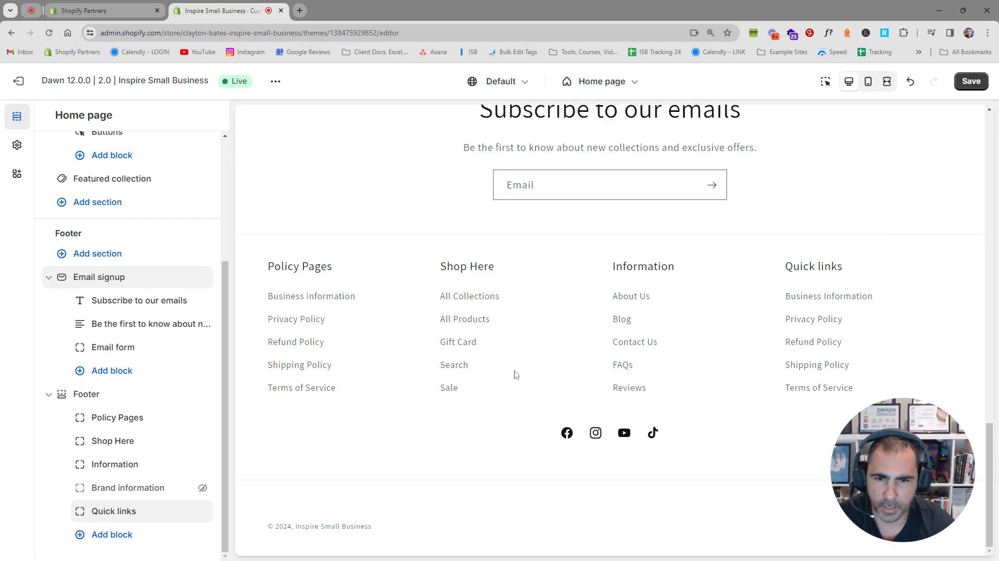
scroll(565, 378, "up", 1)
scroll(570, 359, "up", 1)
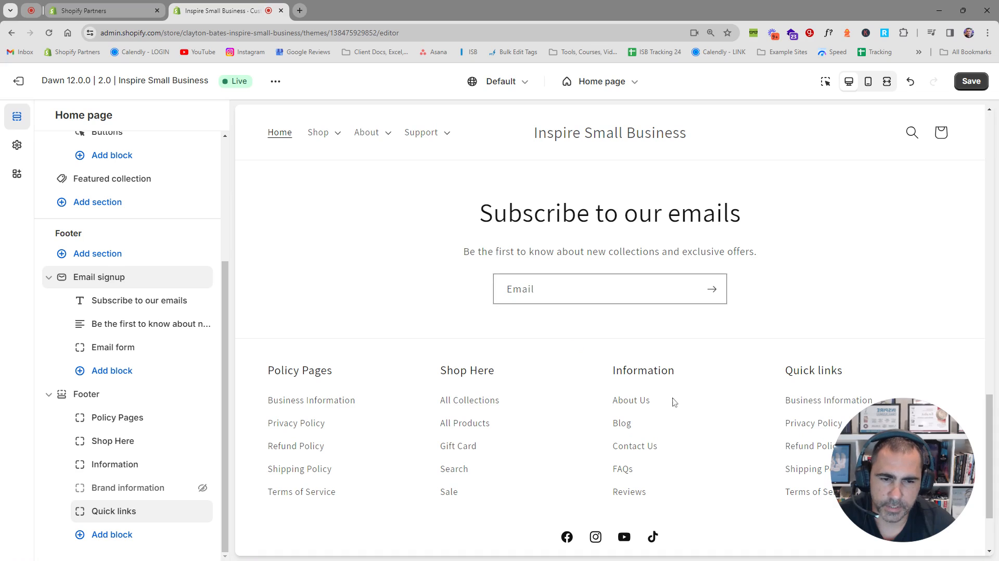
scroll(586, 144, "down", 1)
scroll(587, 146, "up", 3)
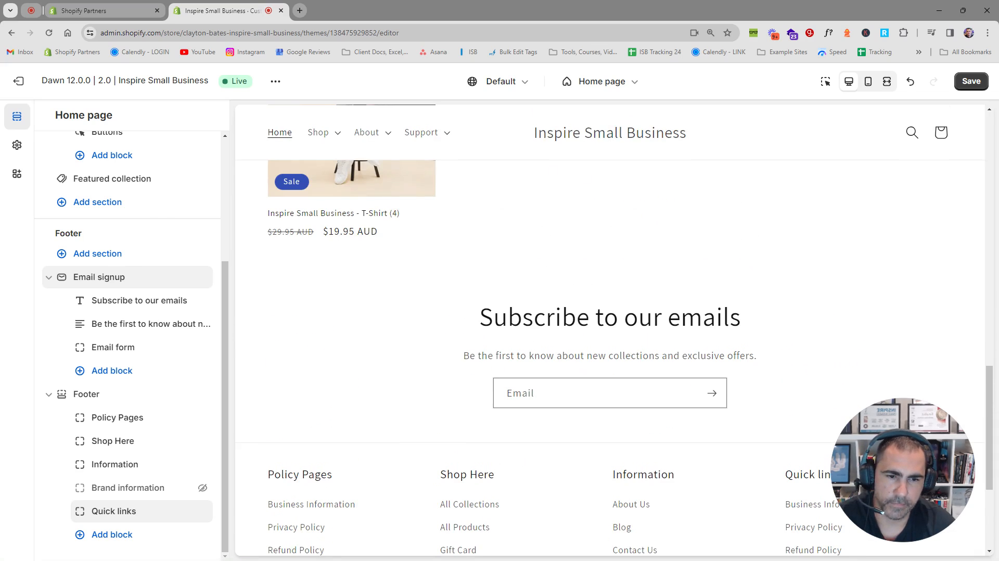
scroll(573, 208, "down", 3)
scroll(151, 404, "up", 3)
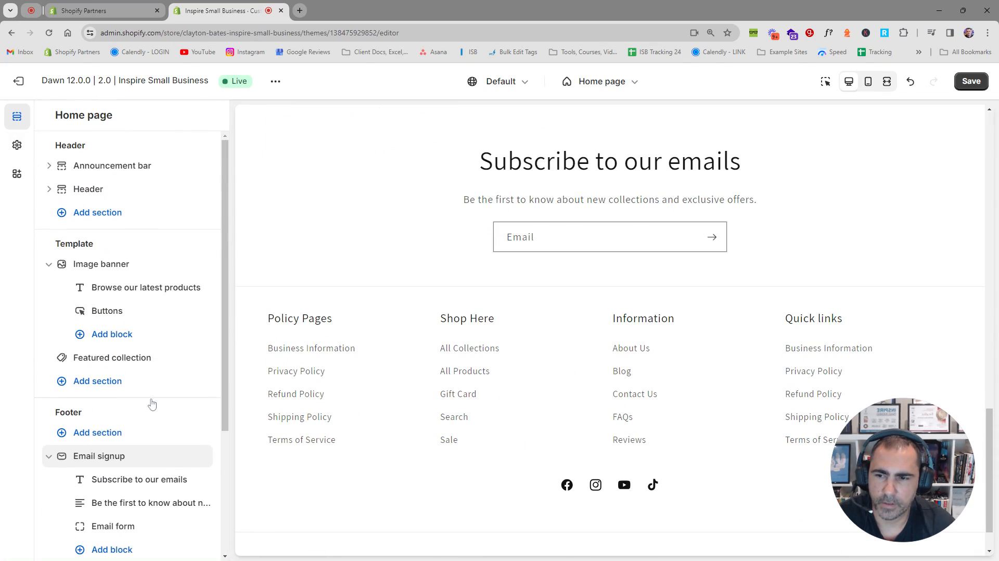
- Open the Footer section's settings and check which color scheme is assigned to it
scroll(151, 392, "down", 3)
left_click(96, 394)
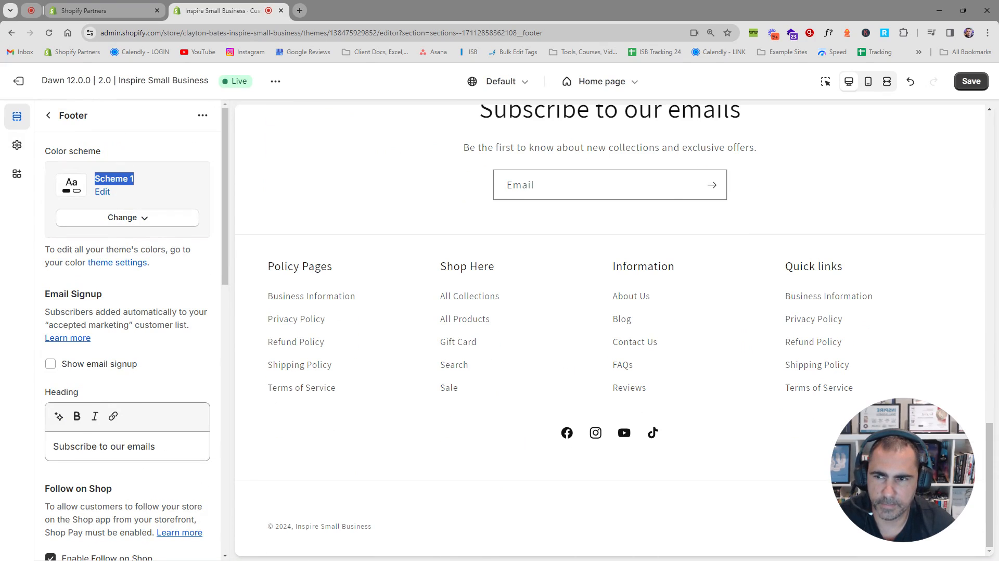
left_click(151, 181)
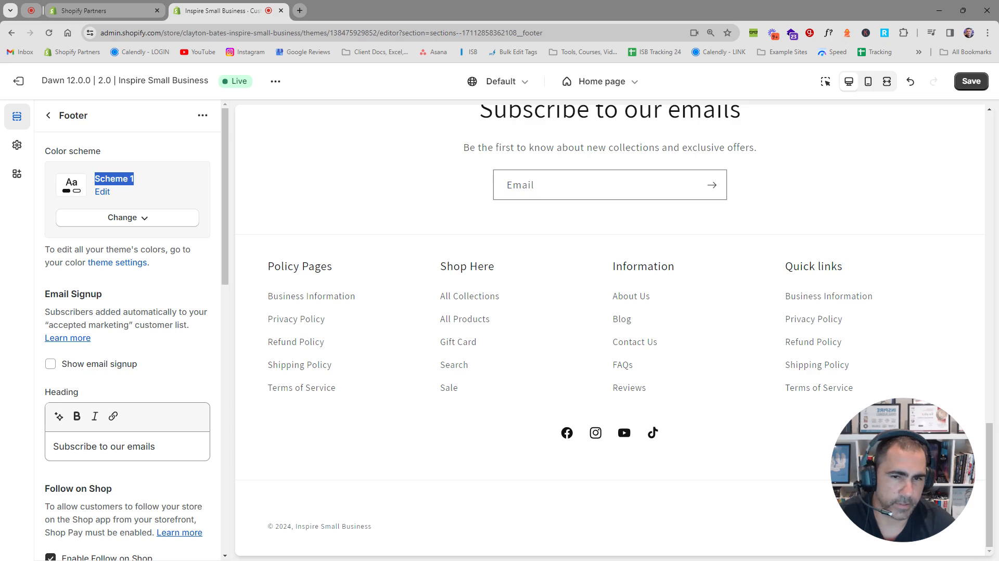
left_click(134, 152)
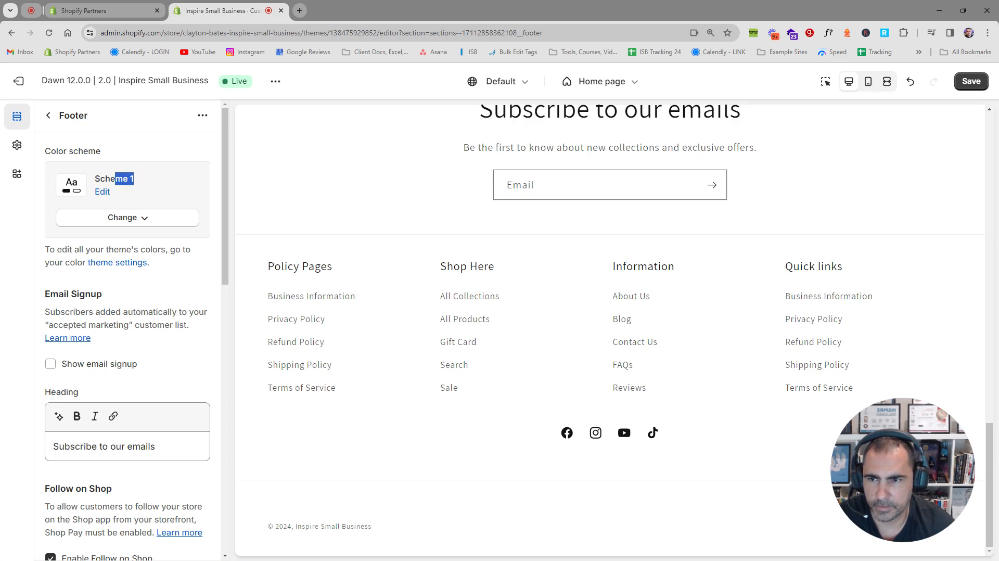
- Try the background color #F05454 on Scheme 1 in the theme's color settings and restore the white background
left_click(17, 151)
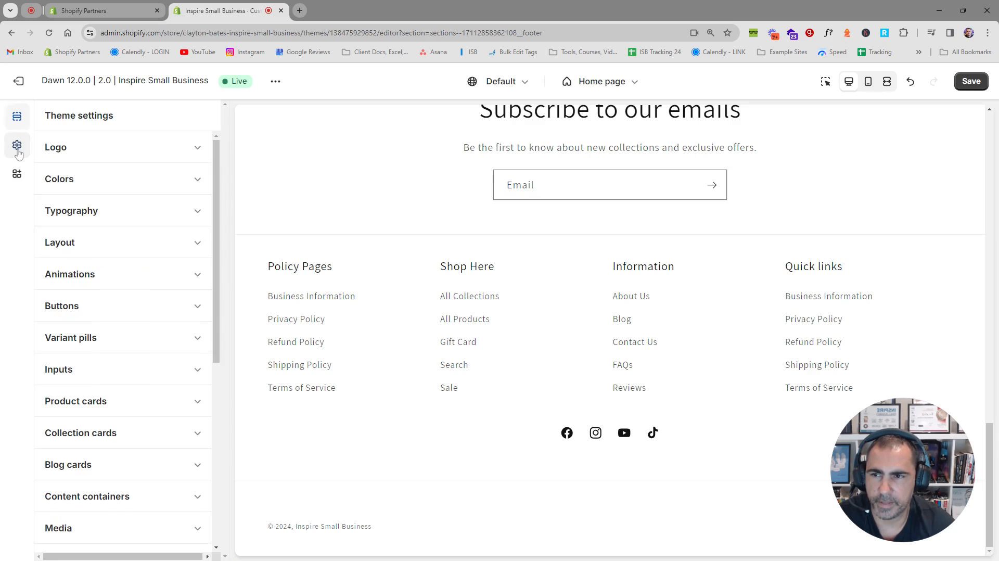
left_click(78, 180)
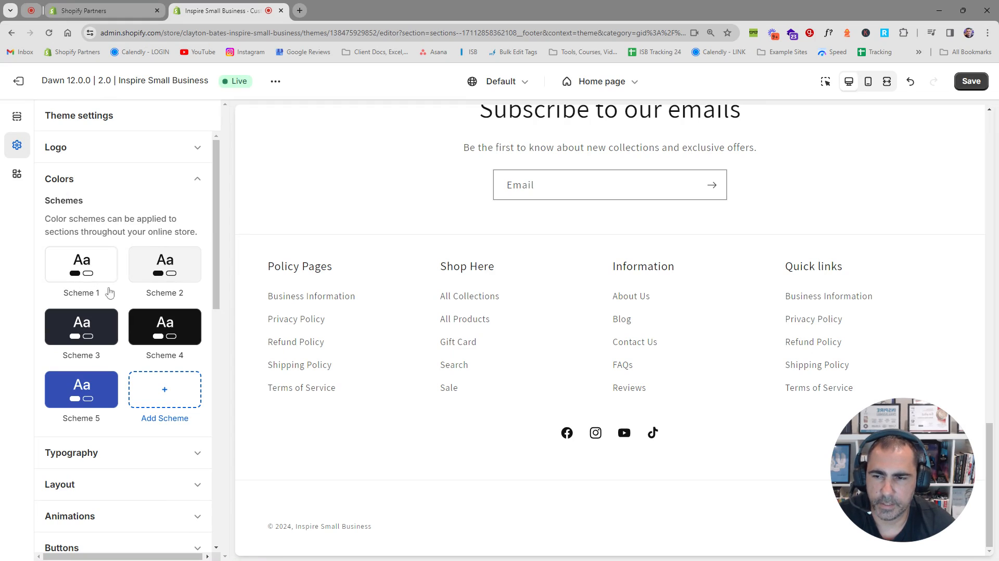
left_click(87, 272)
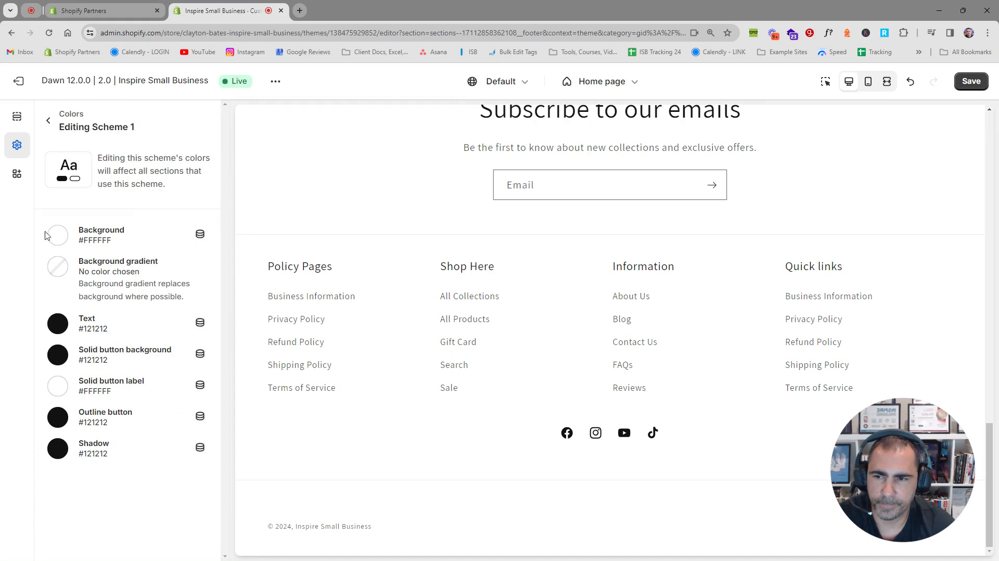
left_click(58, 244)
left_click(121, 261)
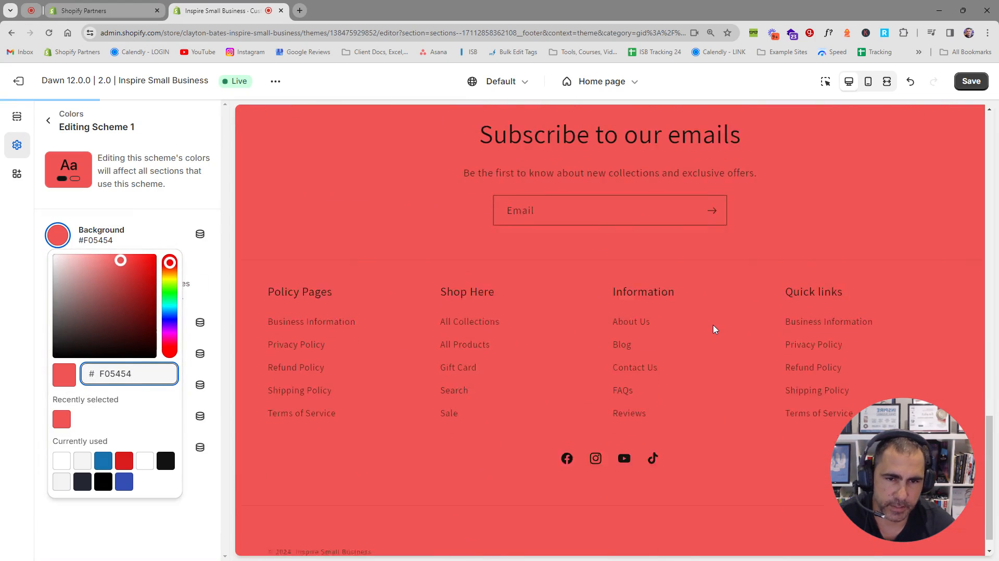
left_click_drag(64, 270, 49, 244)
left_click(47, 120)
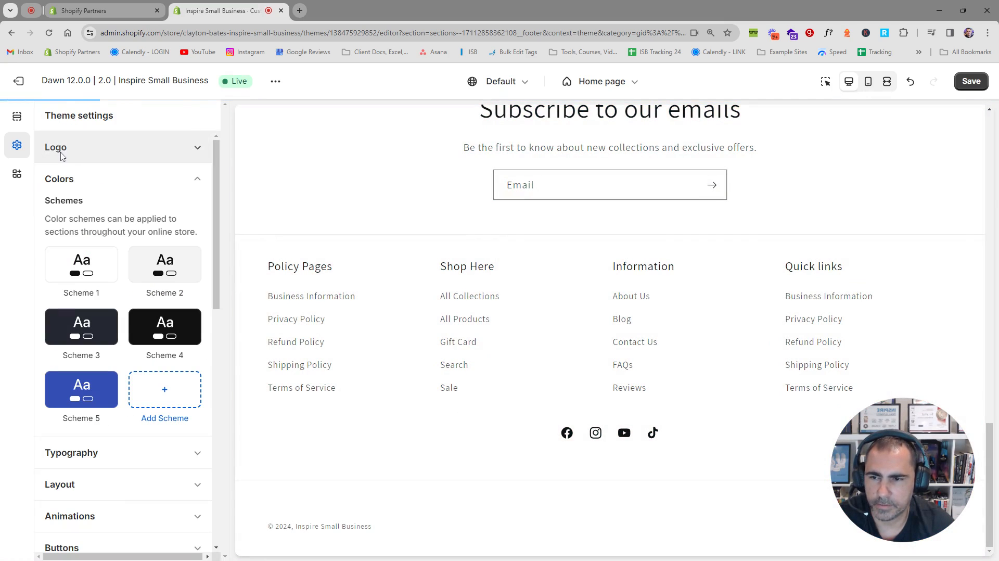
- Return to the Footer section's settings and change its color scheme to Scheme 2
left_click(16, 115)
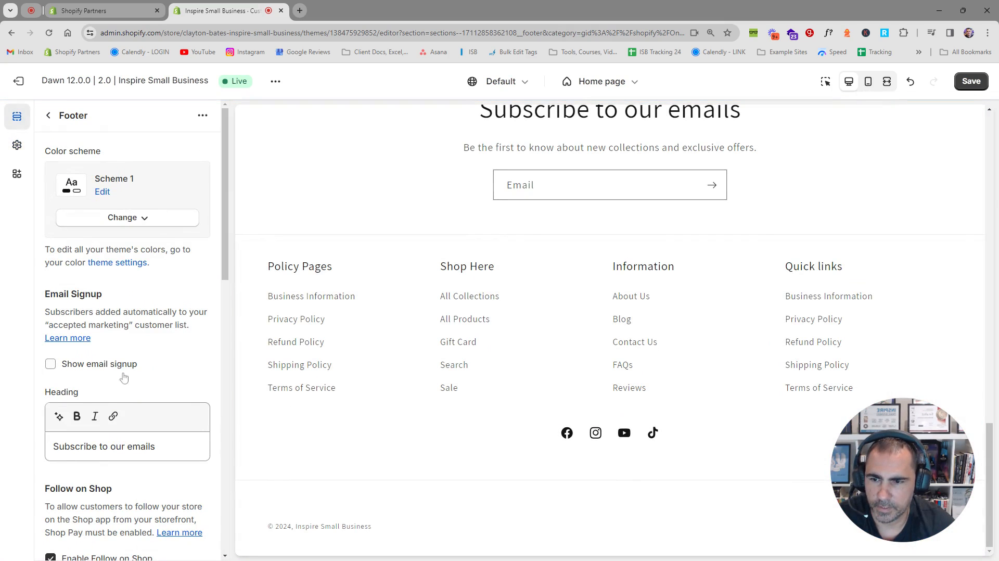
left_click(112, 216)
left_click(119, 289)
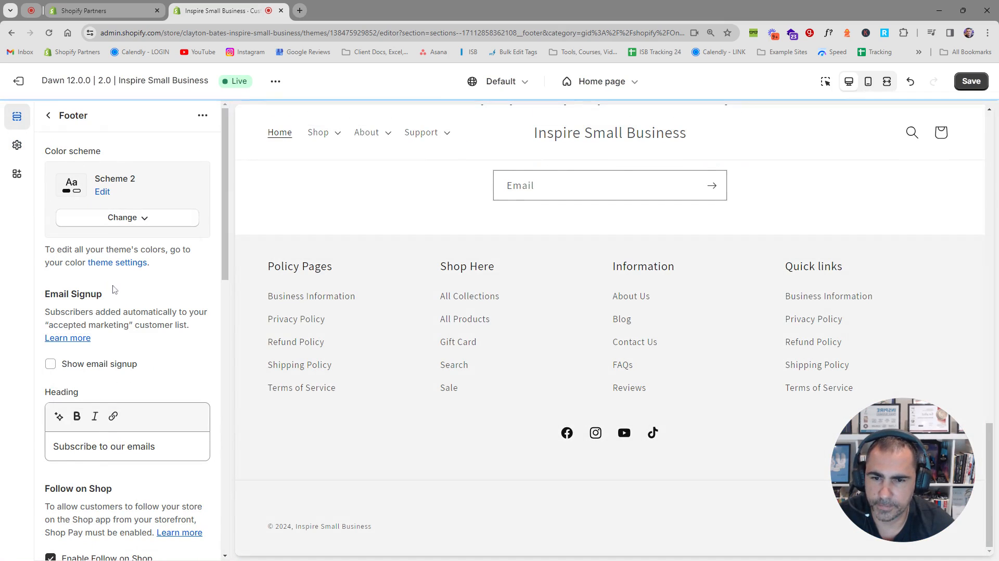
- Set Scheme 2's background color to #1773B0 in the theme's color settings
left_click(17, 145)
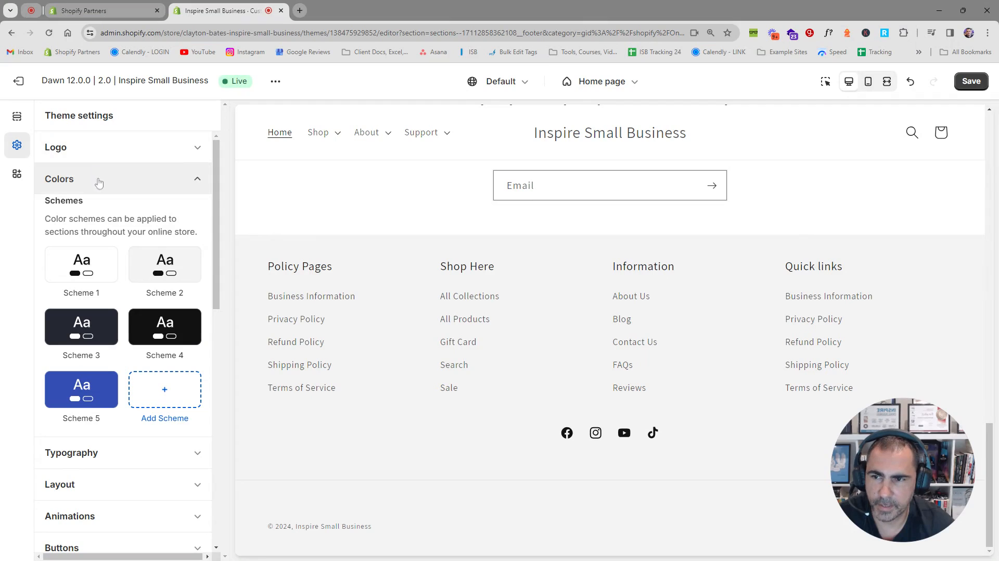
left_click(165, 263)
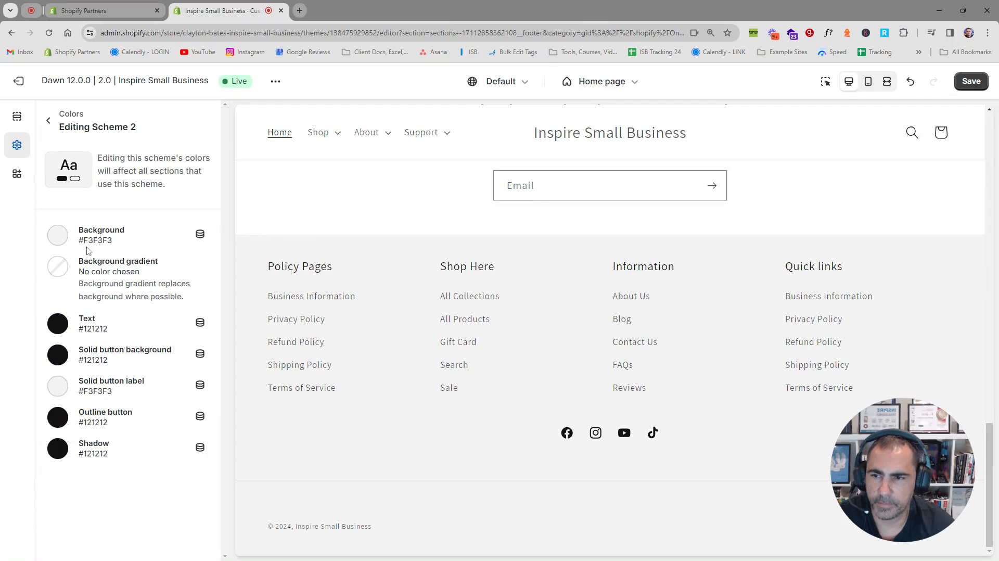
left_click(56, 239)
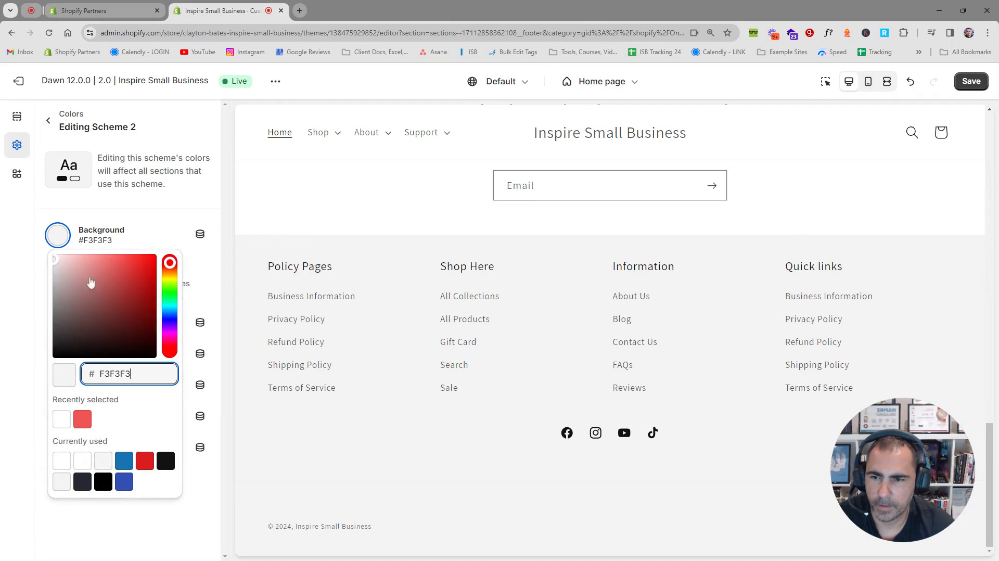
left_click(124, 461)
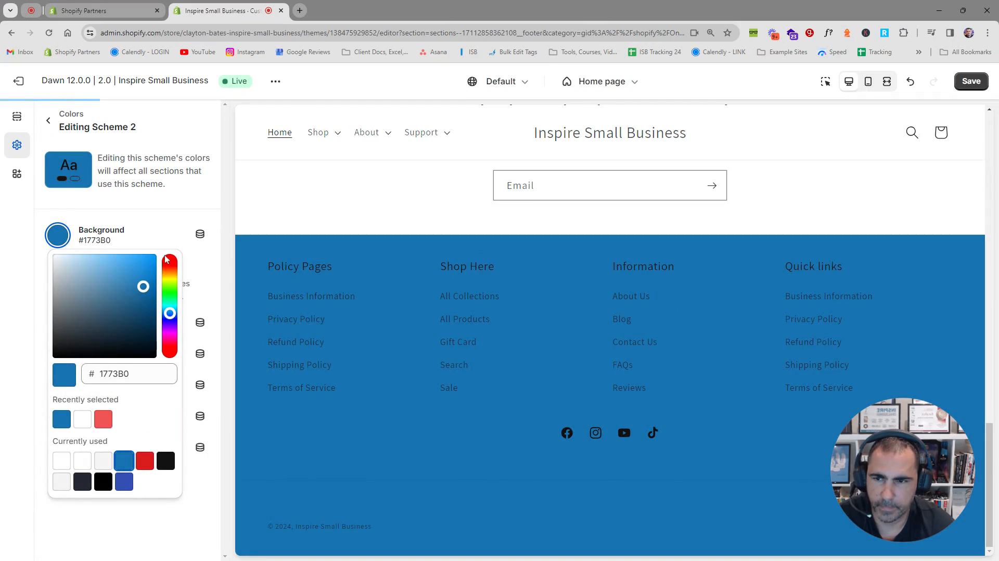
left_click(49, 216)
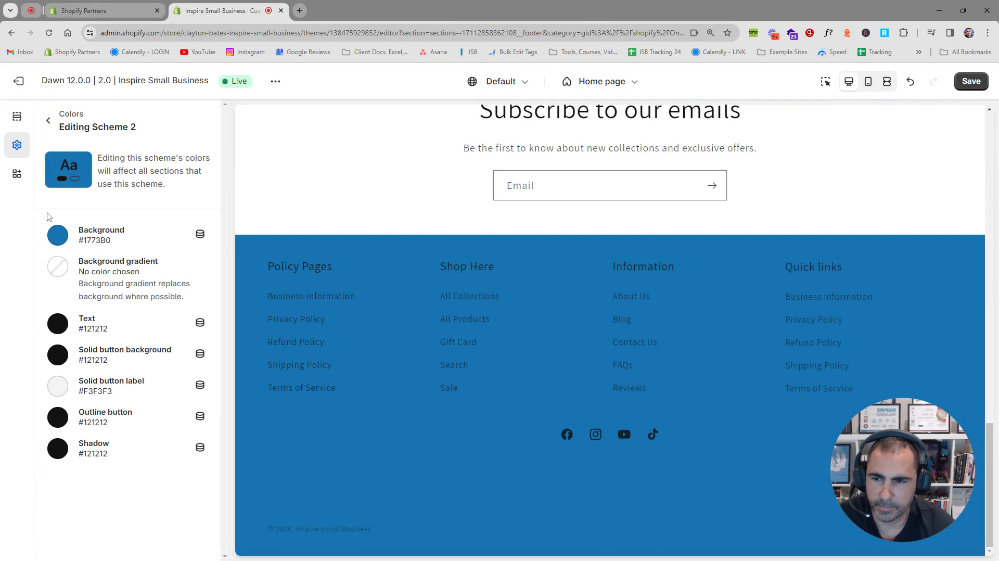
- Set Scheme 2's text and solid button label colors to #FFFFFF and close the color settings
left_click(61, 326)
left_click(82, 243)
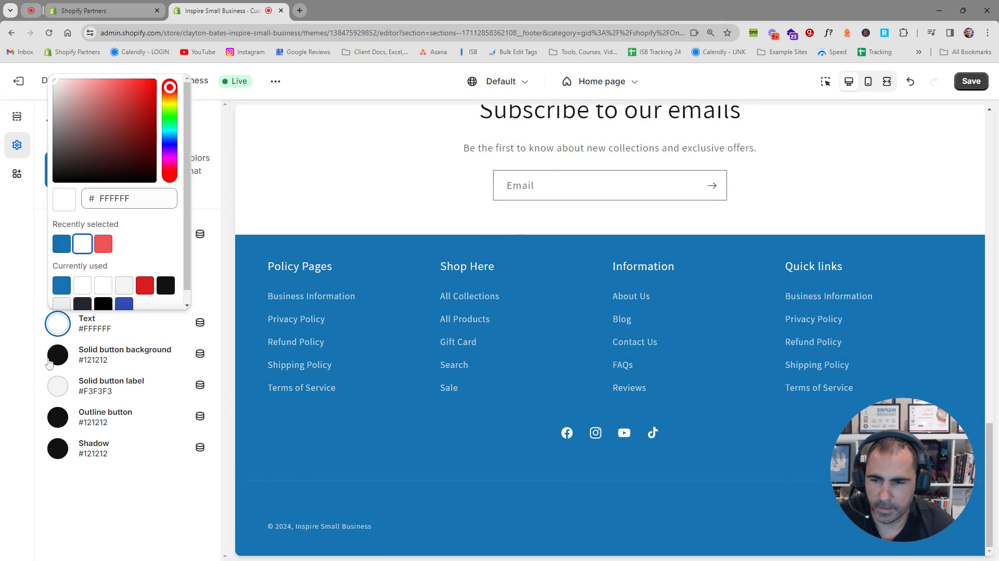
left_click(56, 390)
left_click(82, 294)
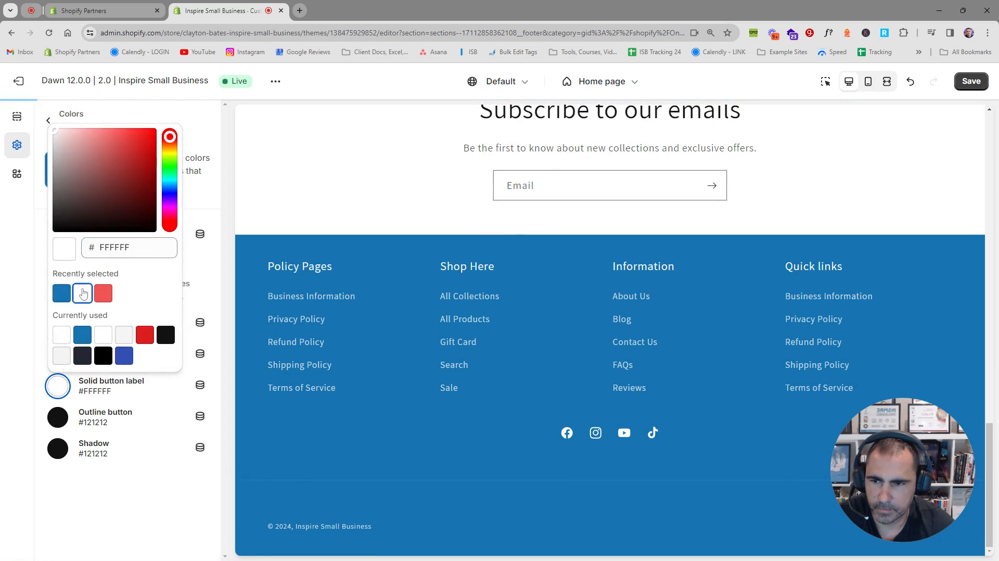
left_click(39, 333)
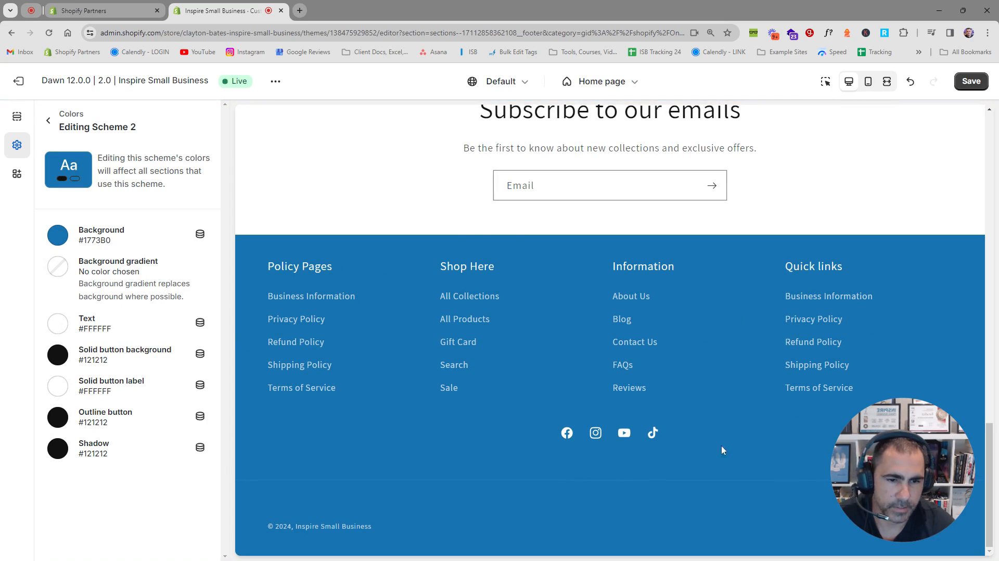
scroll(733, 355, "up", 7)
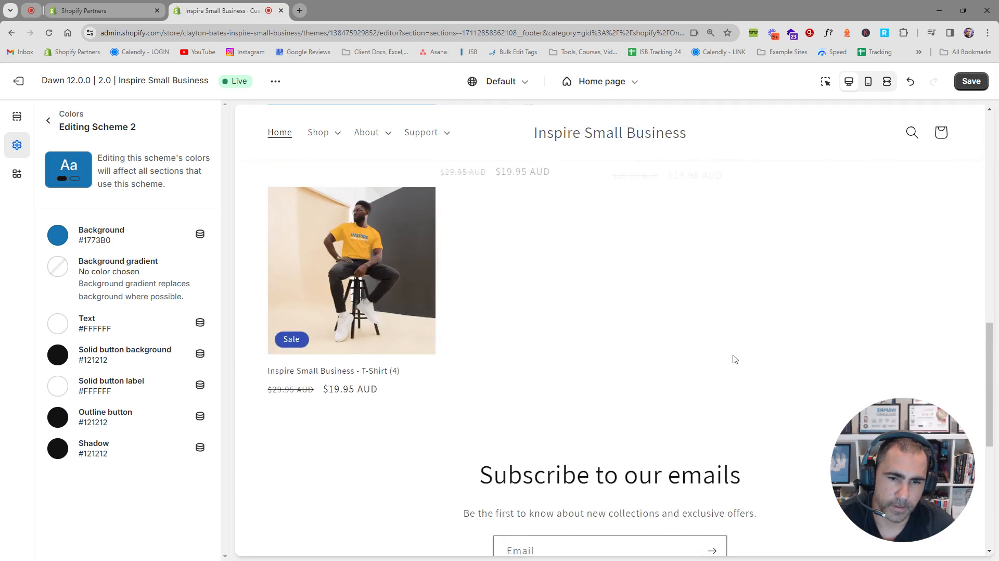
scroll(734, 359, "up", 10)
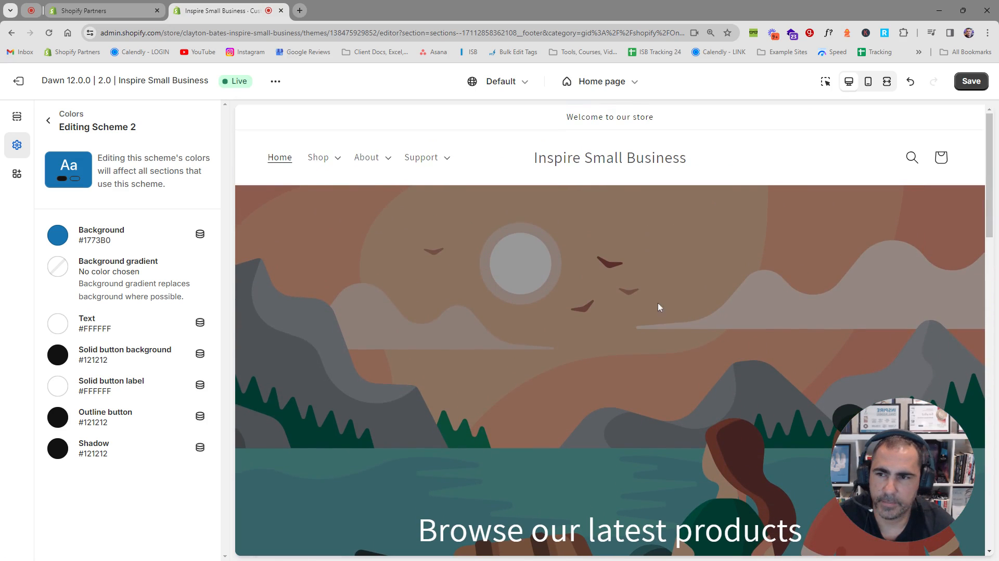
left_click(48, 120)
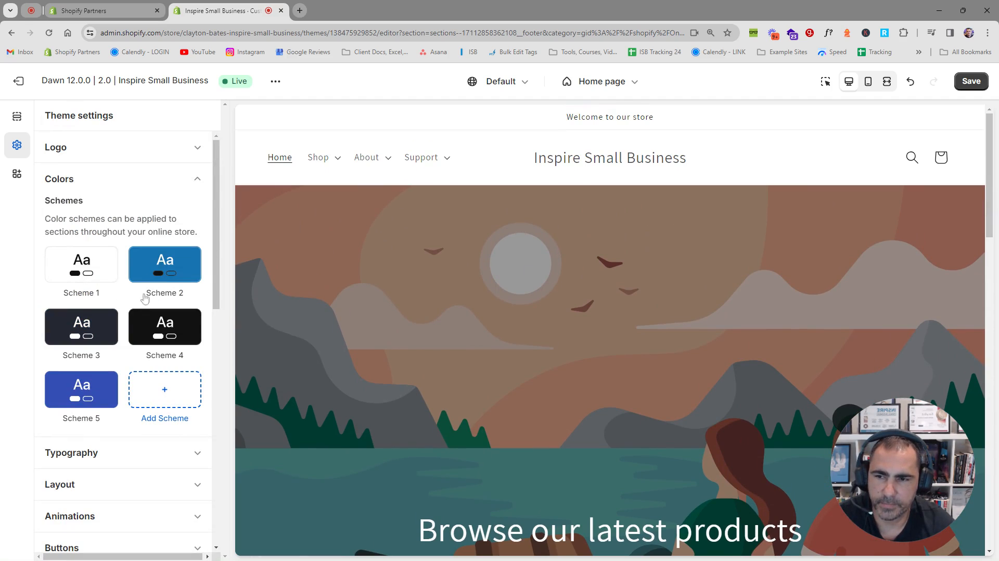
scroll(469, 409, "down", 1)
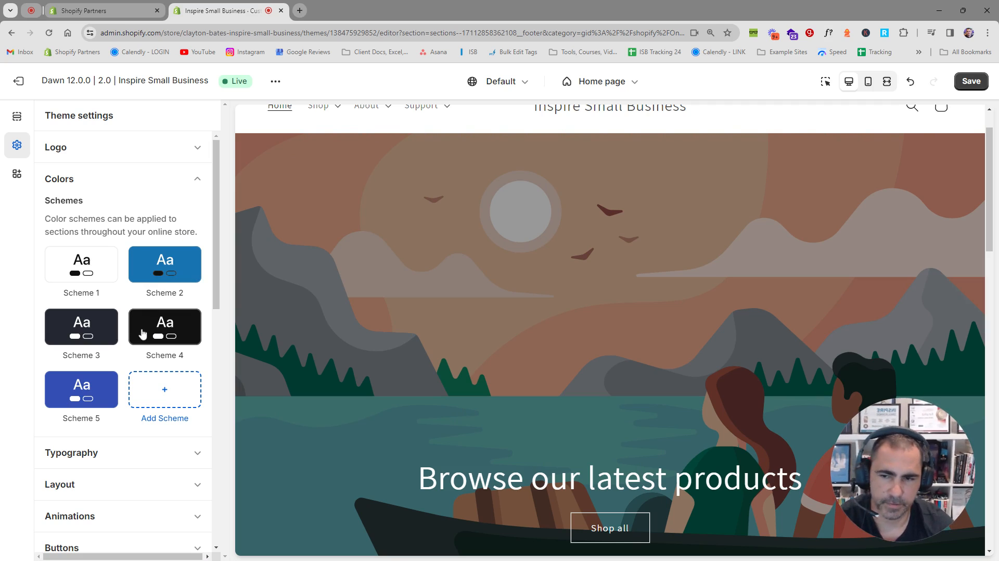
left_click(88, 180)
- Open the Header section's settings and change its color scheme to Scheme 3
left_click(18, 111)
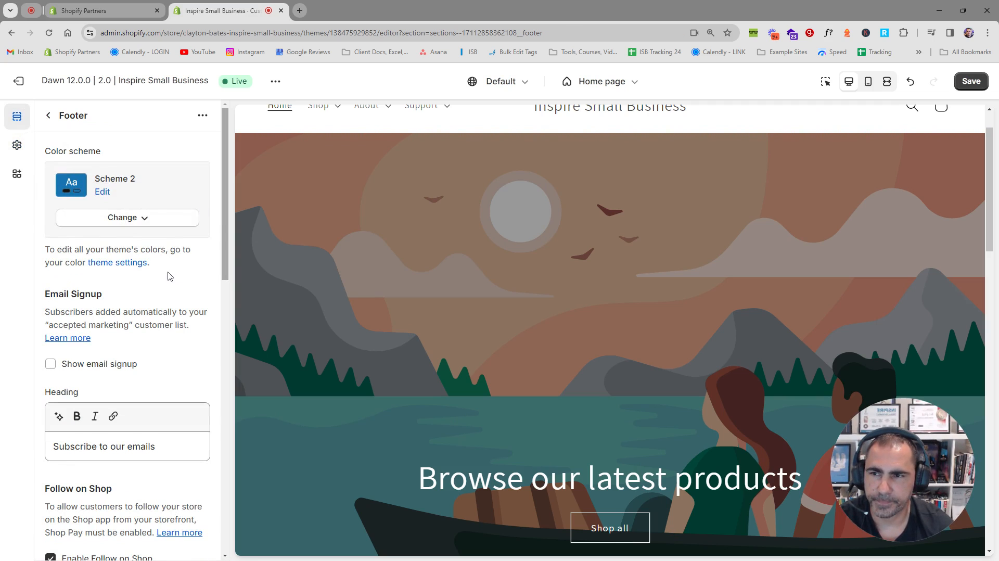
left_click(48, 115)
left_click(102, 189)
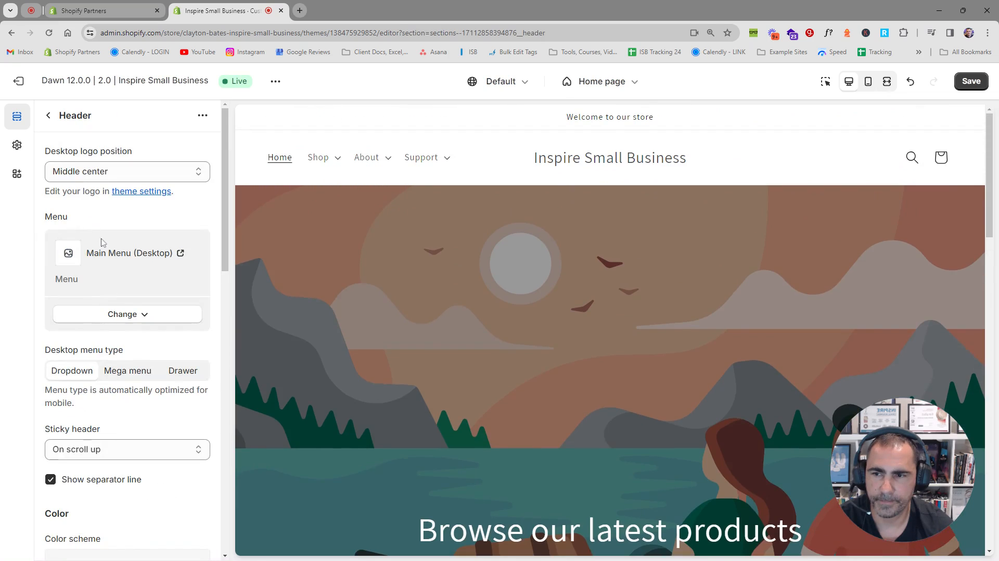
scroll(172, 316, "down", 4)
scroll(172, 316, "down", 1)
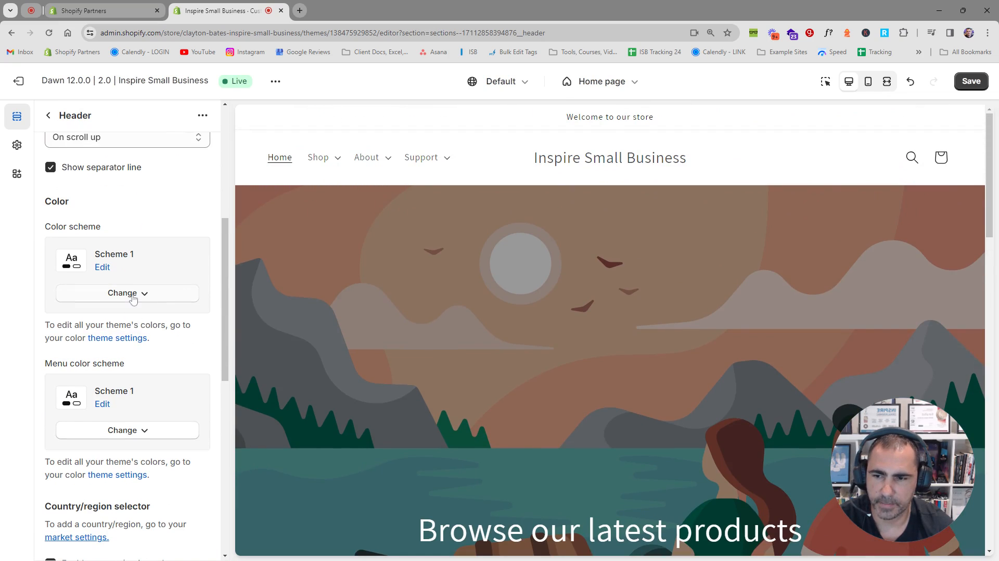
left_click(133, 294)
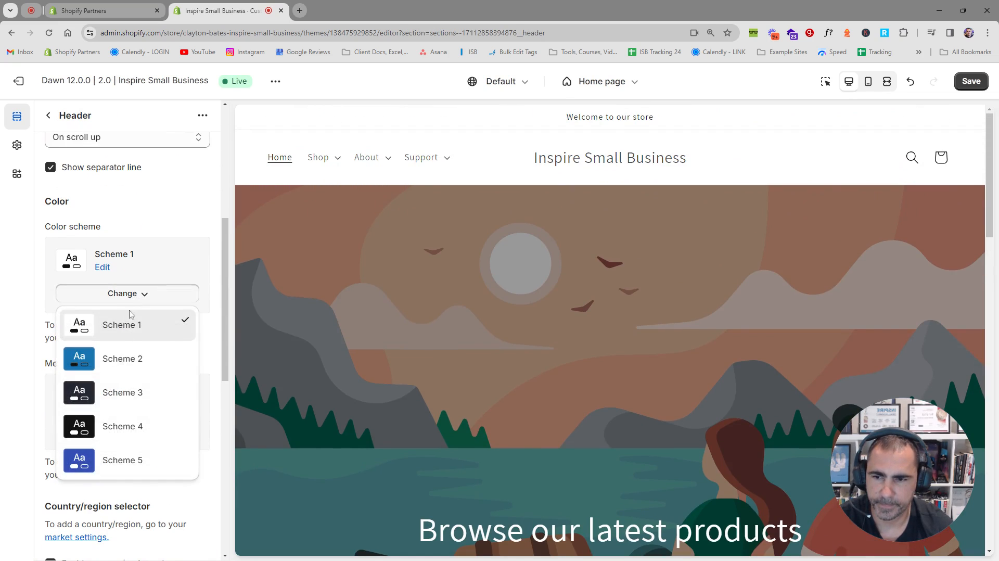
left_click(125, 398)
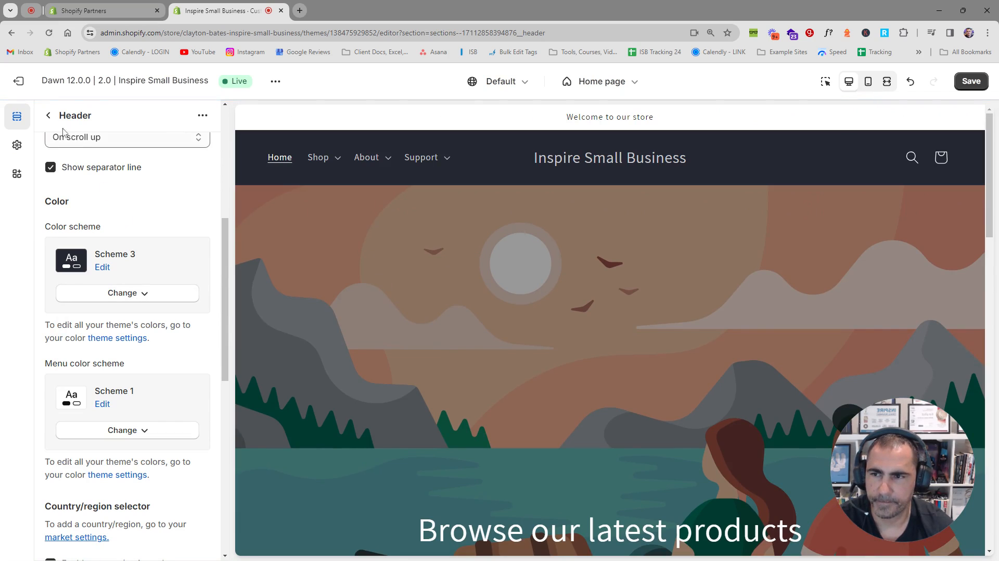
- Open Scheme 3 for editing in the theme's color settings
left_click(16, 144)
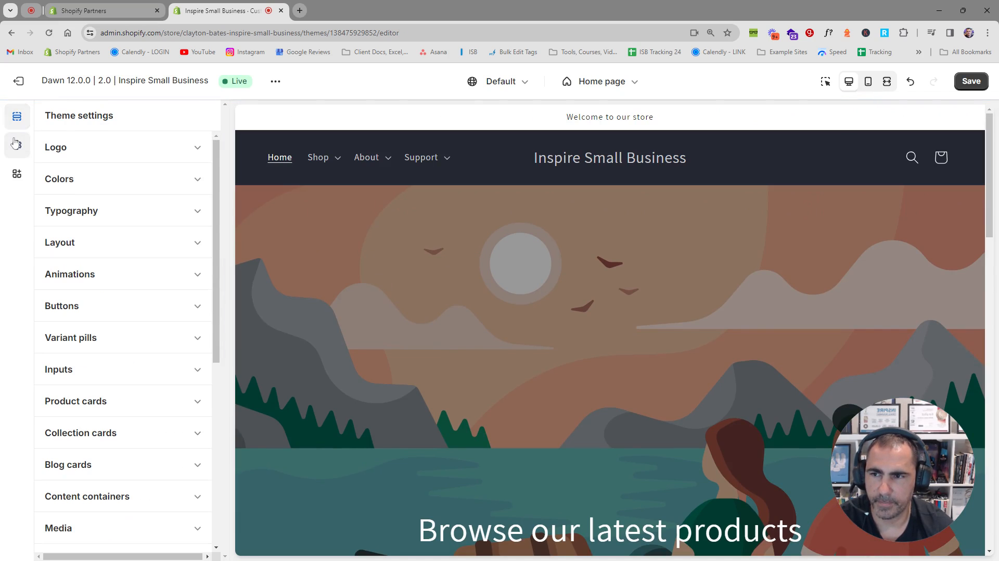
left_click(116, 183)
left_click(81, 325)
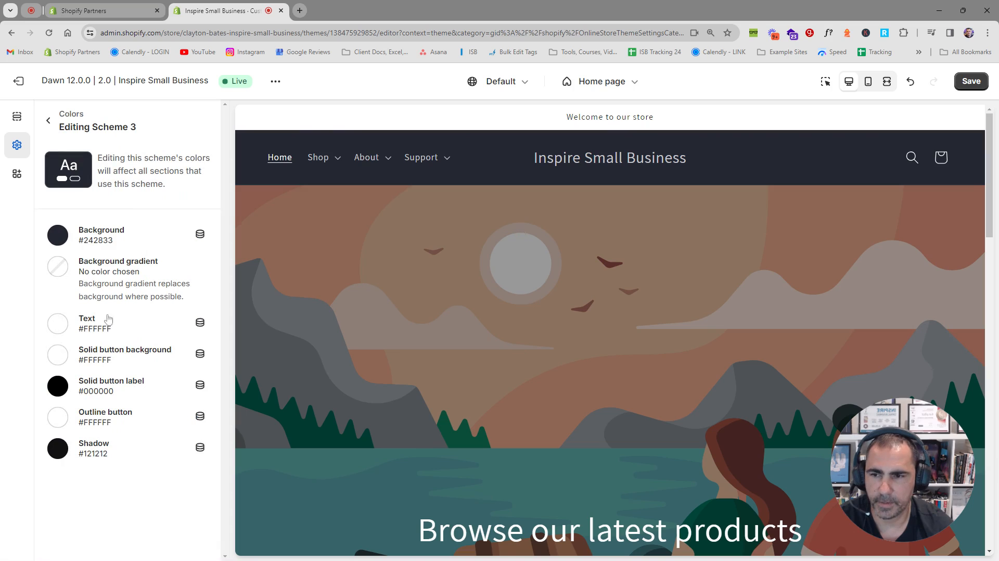
- Try the background color #1773B0 on Scheme 3 and check the header in the preview
left_click(57, 237)
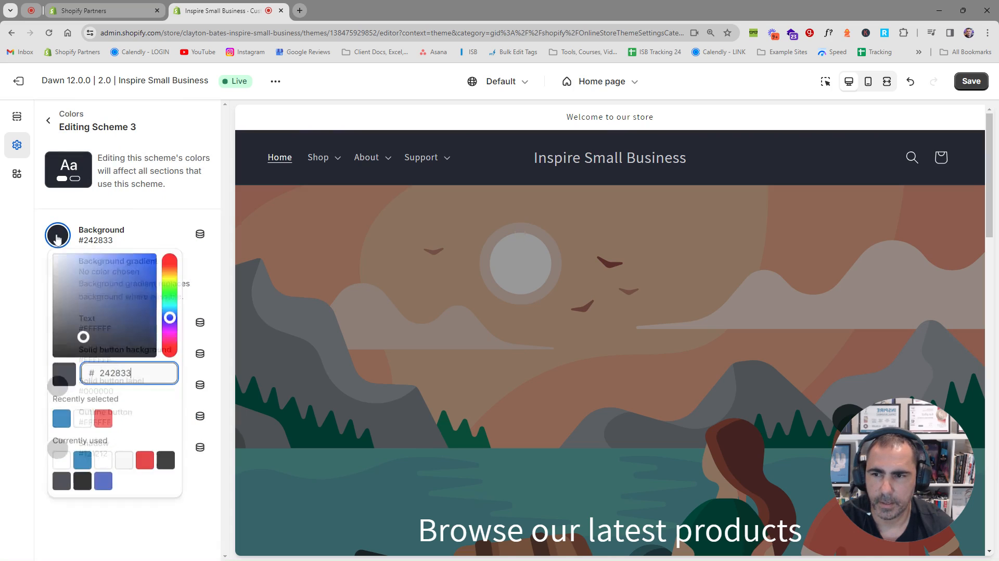
left_click(61, 419)
left_click(44, 220)
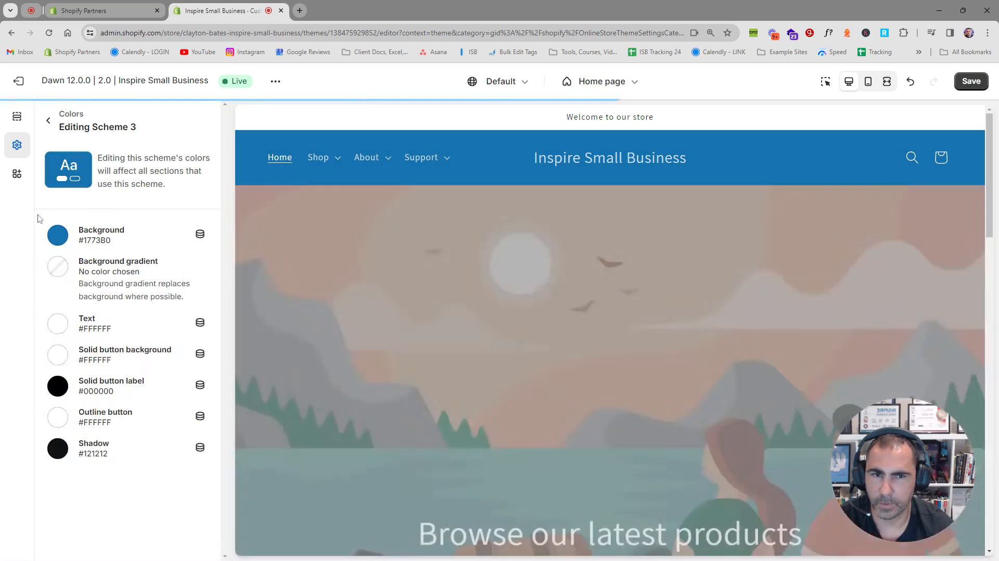
left_click(59, 329)
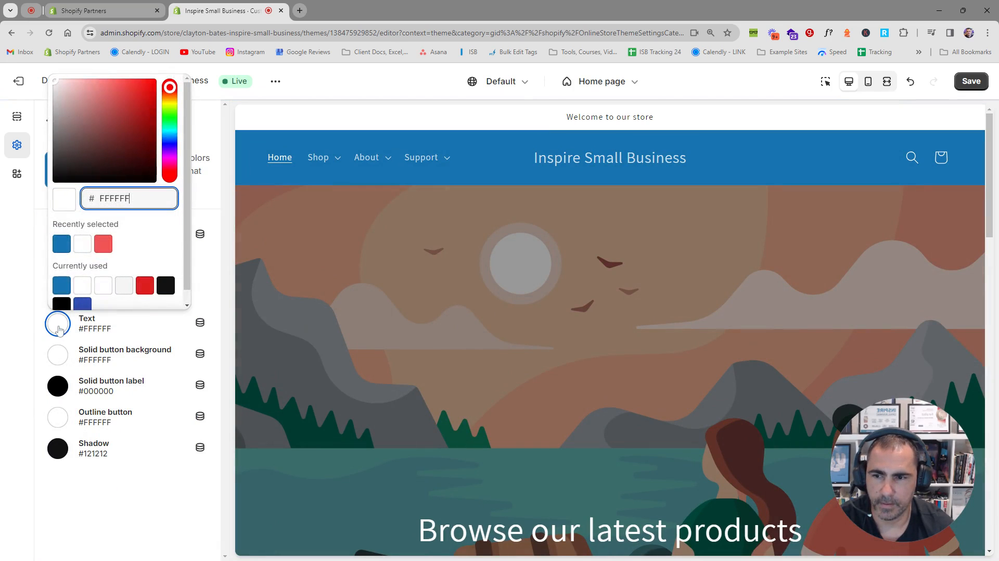
left_click(45, 324)
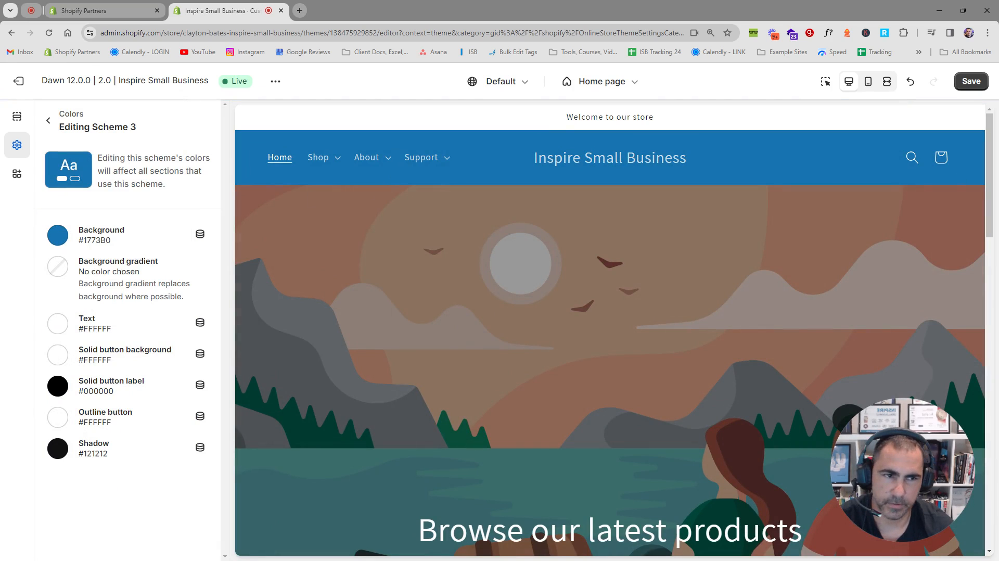
left_click_drag(697, 117, 549, 116)
left_click(662, 115)
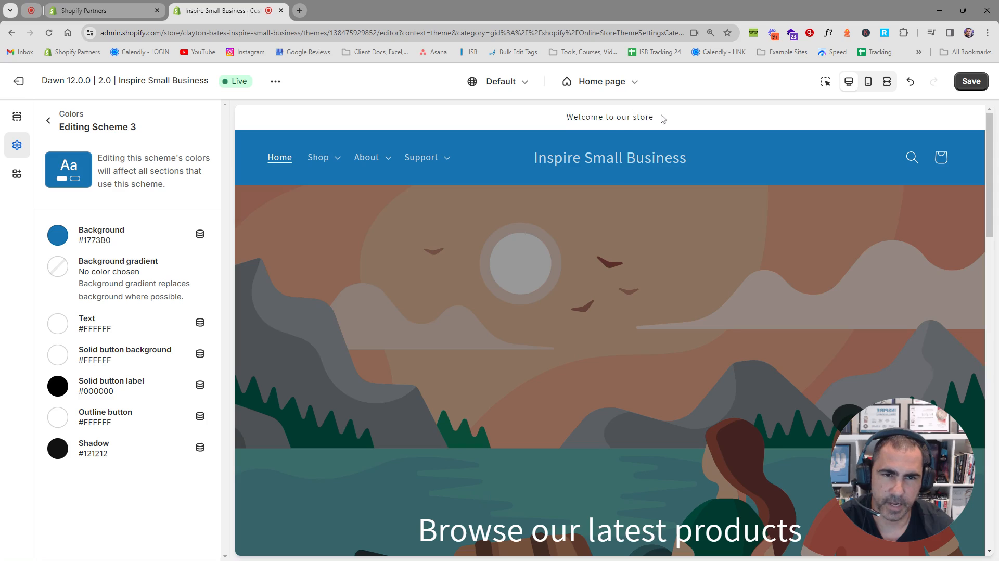
- Set Scheme 3's background color to #FFFFFF
left_click(57, 240)
left_click(83, 420)
left_click(46, 313)
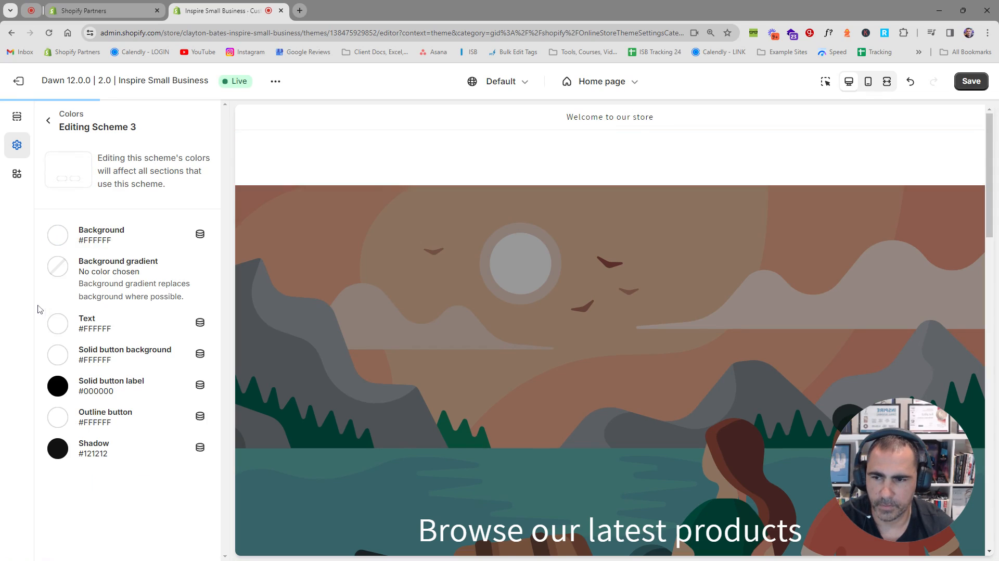
- Try the text color #1773B0 on Scheme 3, replace it with #121212 and close the color settings
left_click(59, 326)
left_click(61, 244)
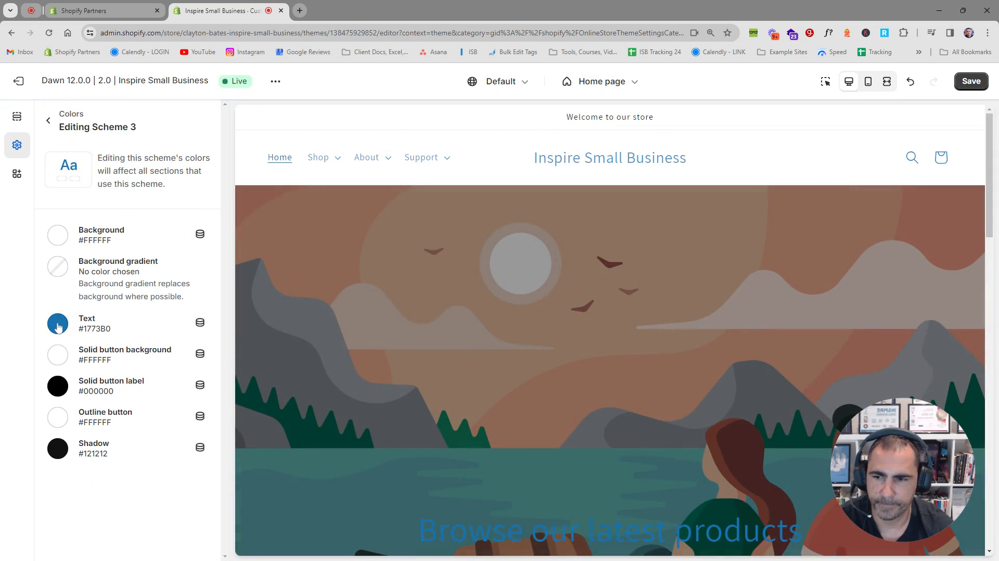
left_click(57, 323)
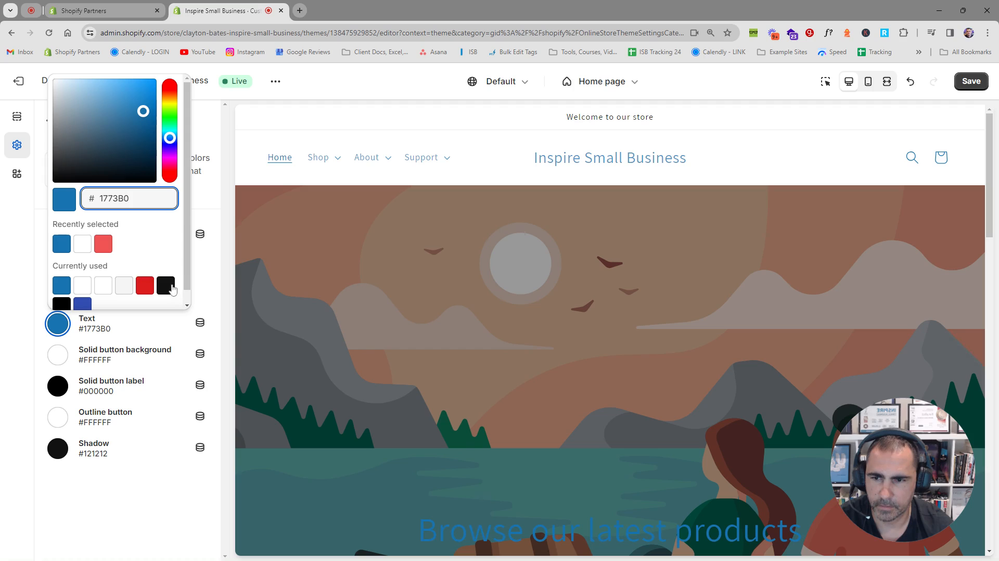
left_click(166, 286)
left_click(45, 319)
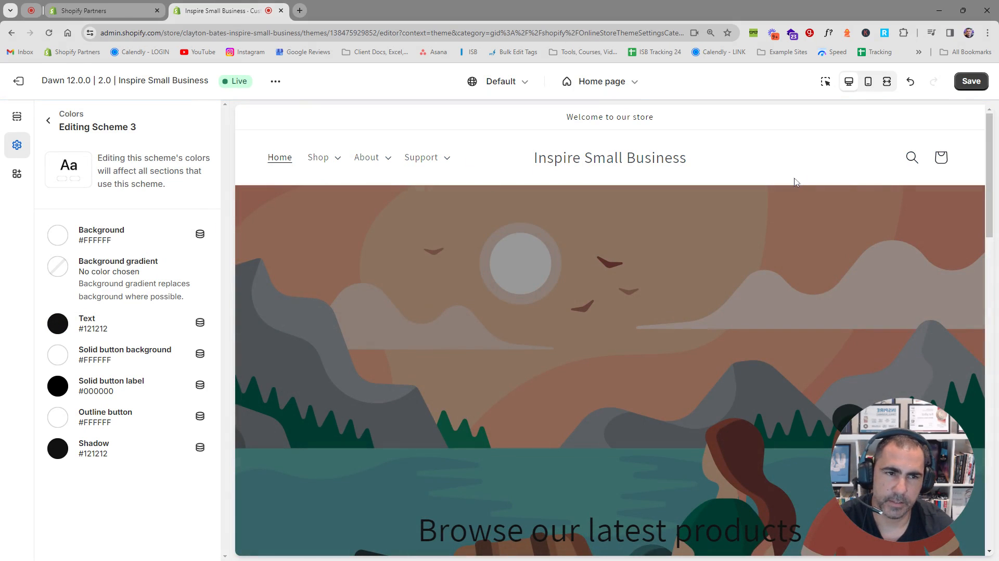
left_click(48, 121)
left_click(94, 183)
- Change the Announcement bar's color scheme to Scheme 2 and return to the home page's section list
left_click(17, 115)
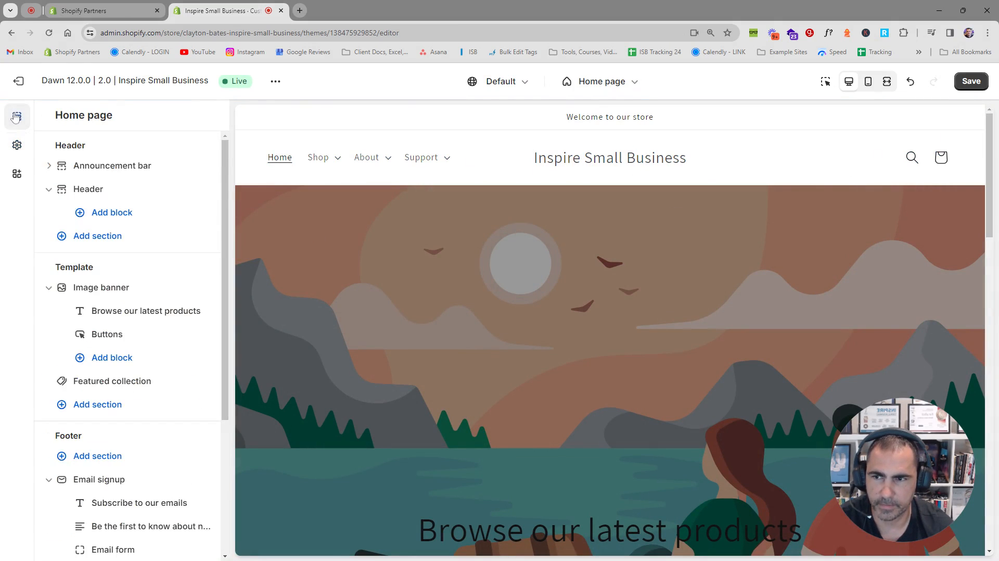
left_click(133, 165)
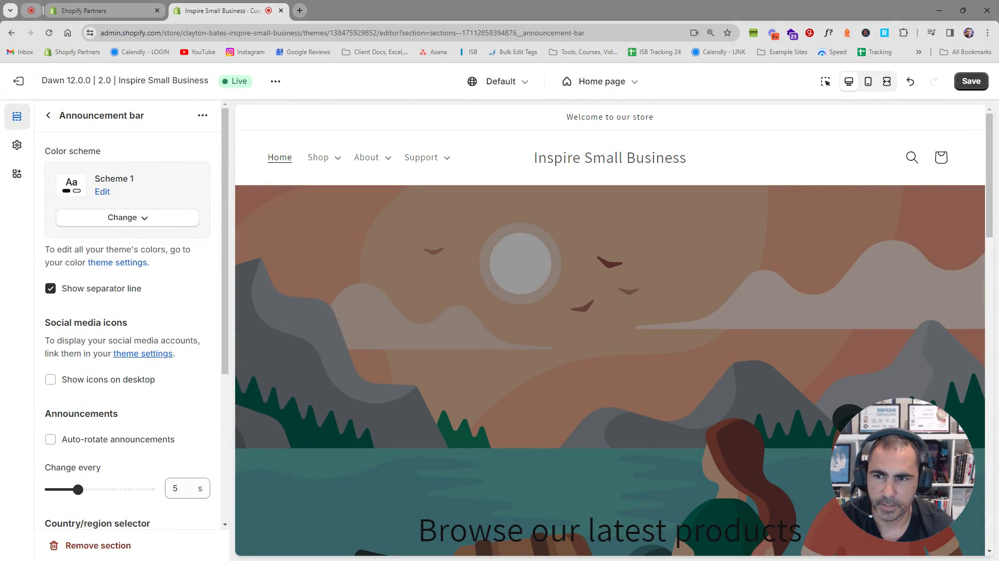
left_click(134, 220)
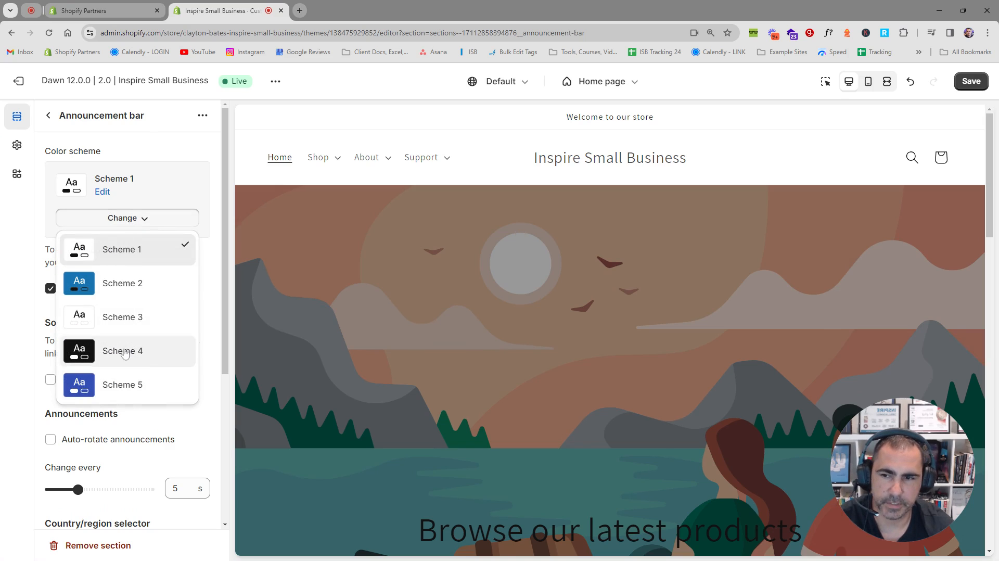
left_click(124, 284)
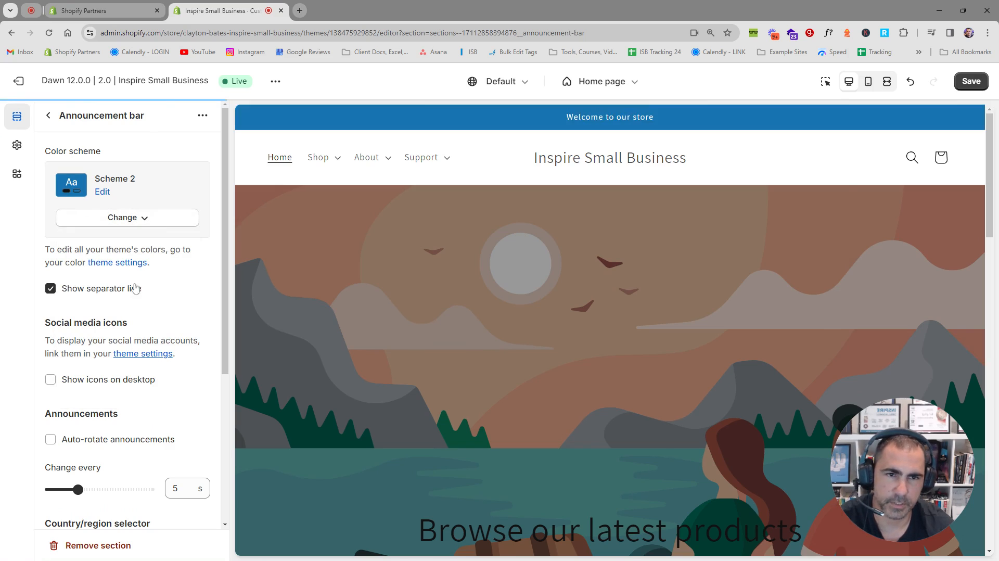
left_click_drag(987, 130, 986, 373)
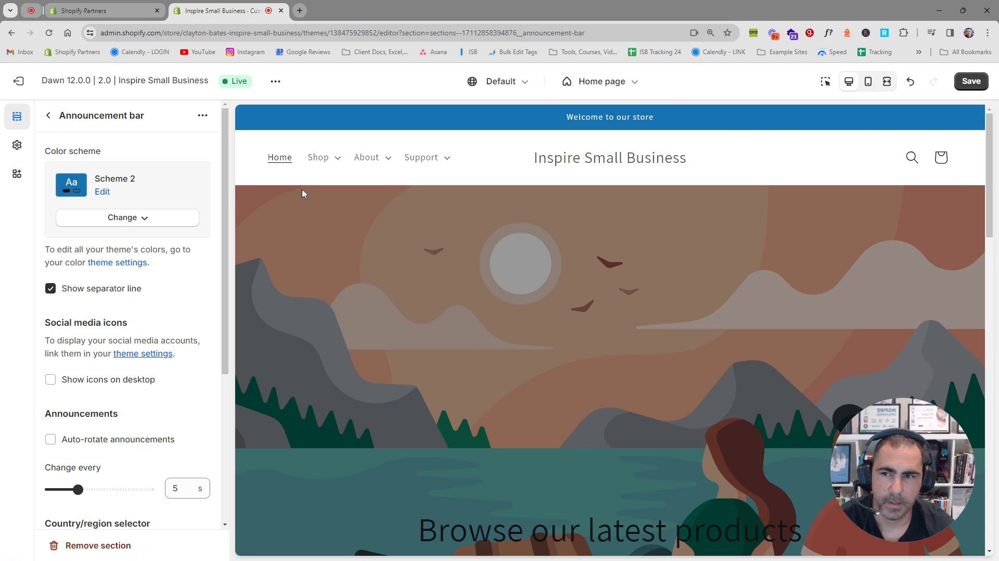
left_click(48, 115)
- Check the announcement text in the preview and save the theme changes
left_click_drag(636, 127, 658, 118)
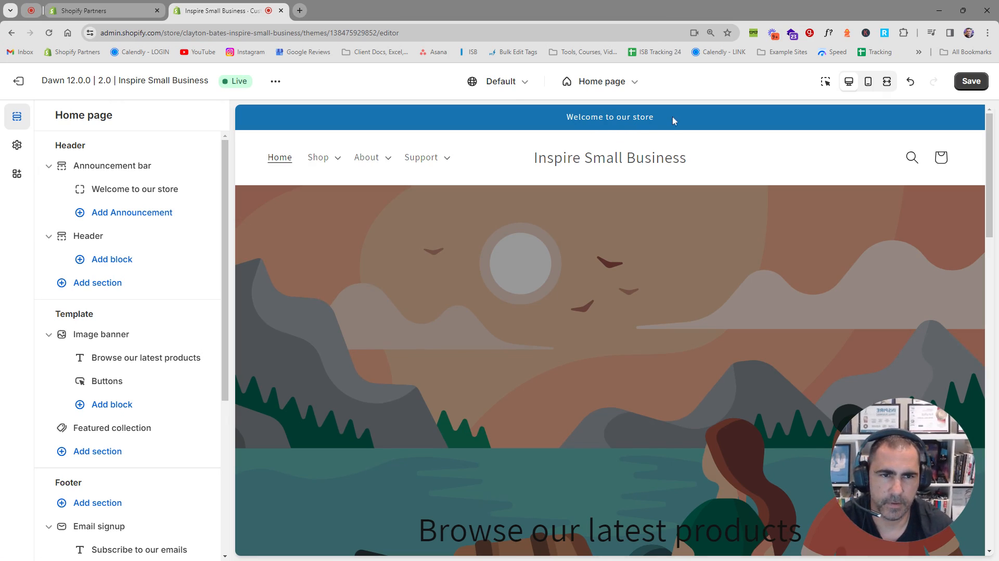
left_click_drag(673, 121, 568, 122)
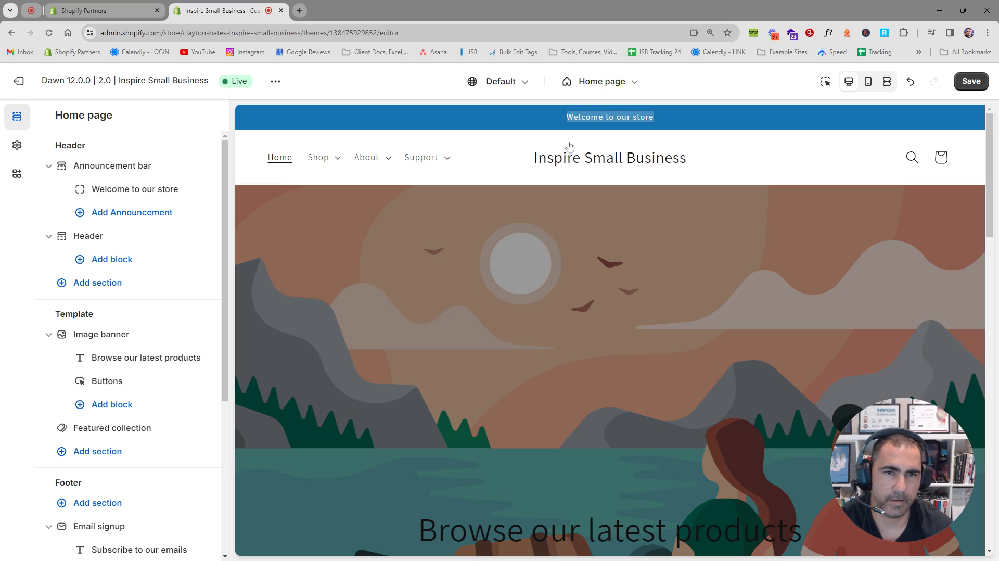
left_click(631, 143)
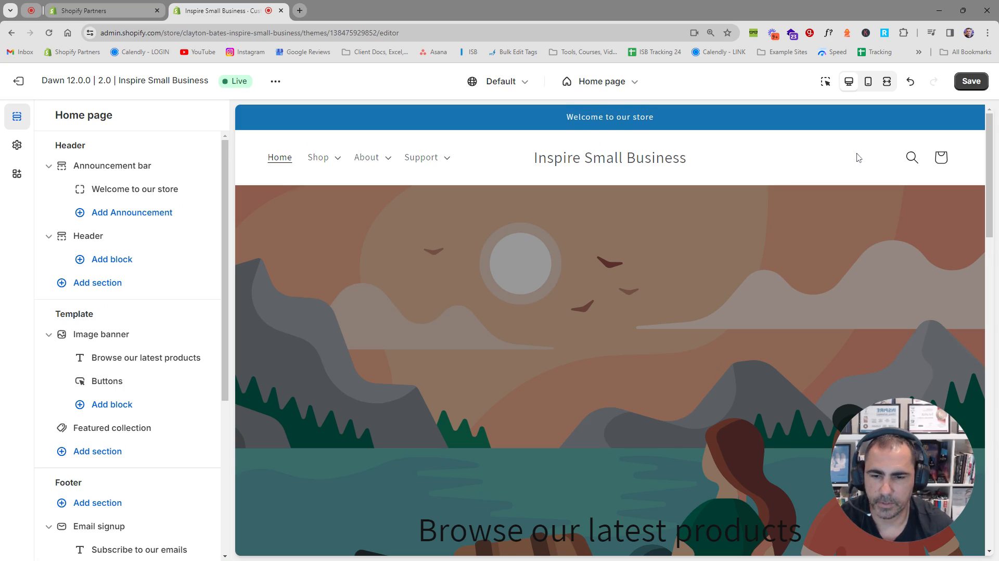
left_click(971, 81)
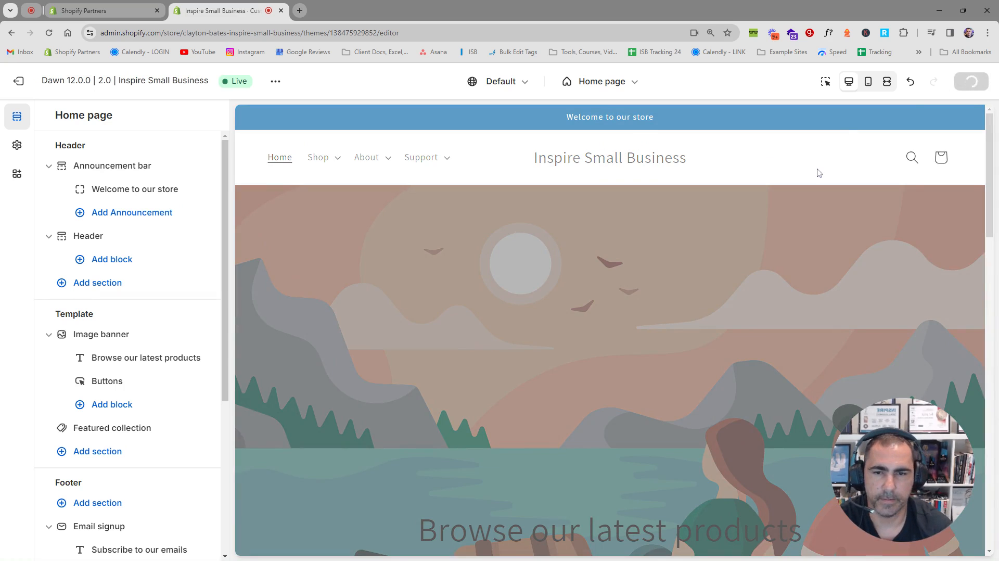